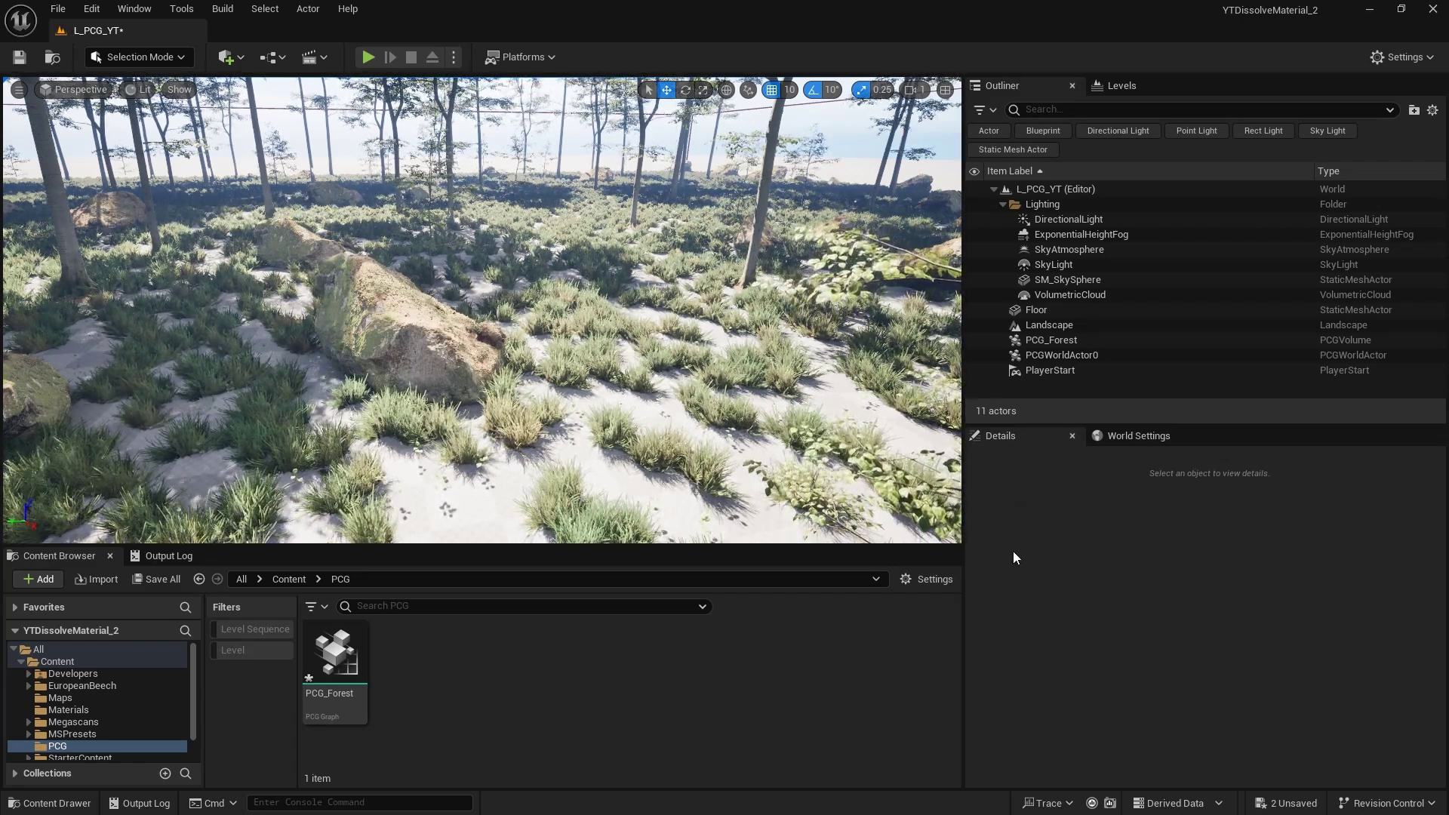
Open the PCG_Forest graph and move the trees' Surface Sampler node out above the Trees comment box.
{"action": "mouse_move", "coordinate": [679, 317]}
{"action": "right_mouse_down"}
{"action": "mouse_move", "coordinate": [710, 279]}
{"action": "mouse_move", "coordinate": [702, 321]}
{"action": "mouse_move", "coordinate": [671, 317]}
{"action": "mouse_move", "coordinate": [706, 321]}
{"action": "mouse_move", "coordinate": [661, 317]}
{"action": "right_mouse_up"}
{"action": "right_click_drag", "start_coordinate": [781, 343], "coordinate": [858, 345]}
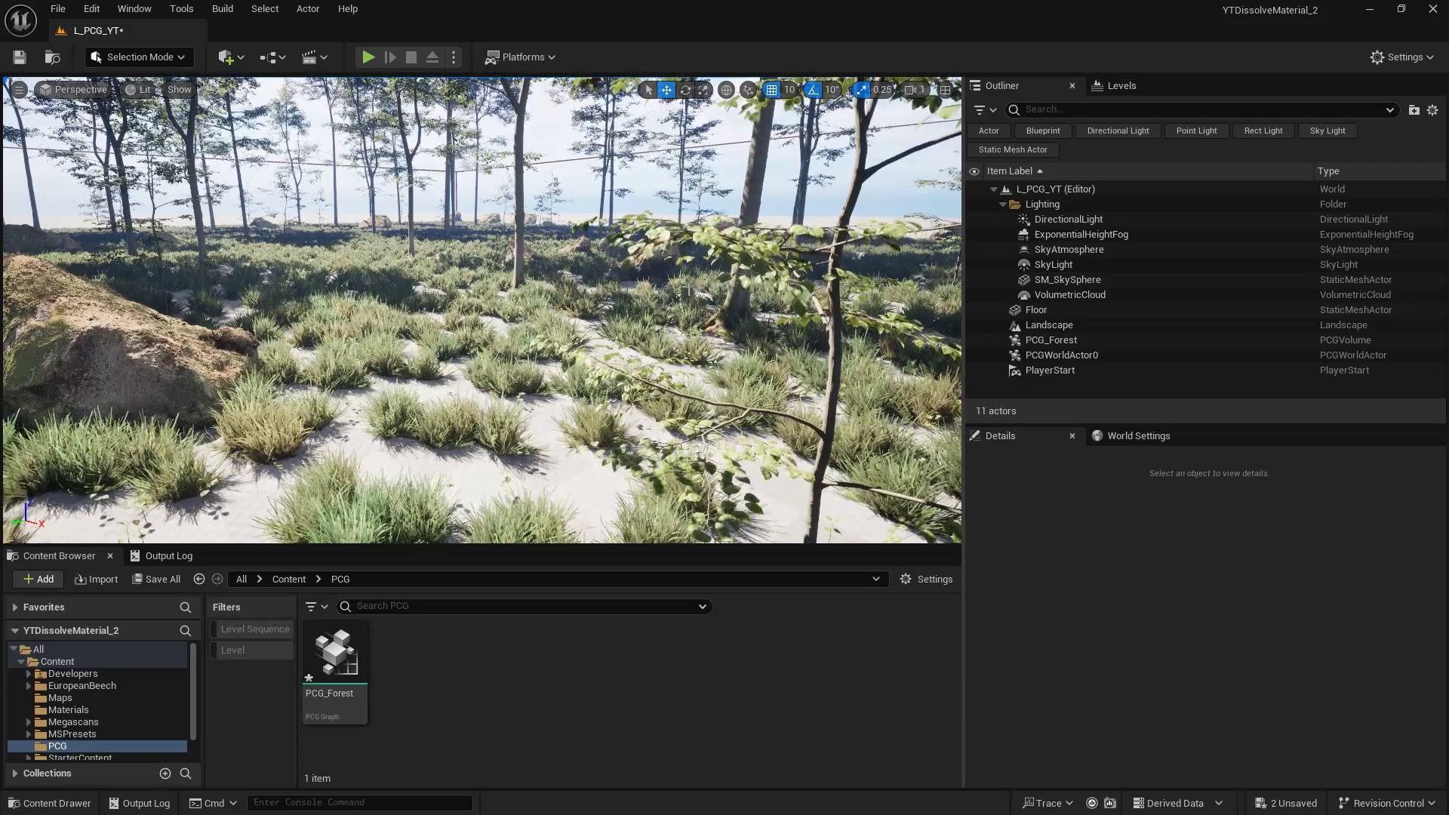
{"action": "double_click", "coordinate": [330, 651]}
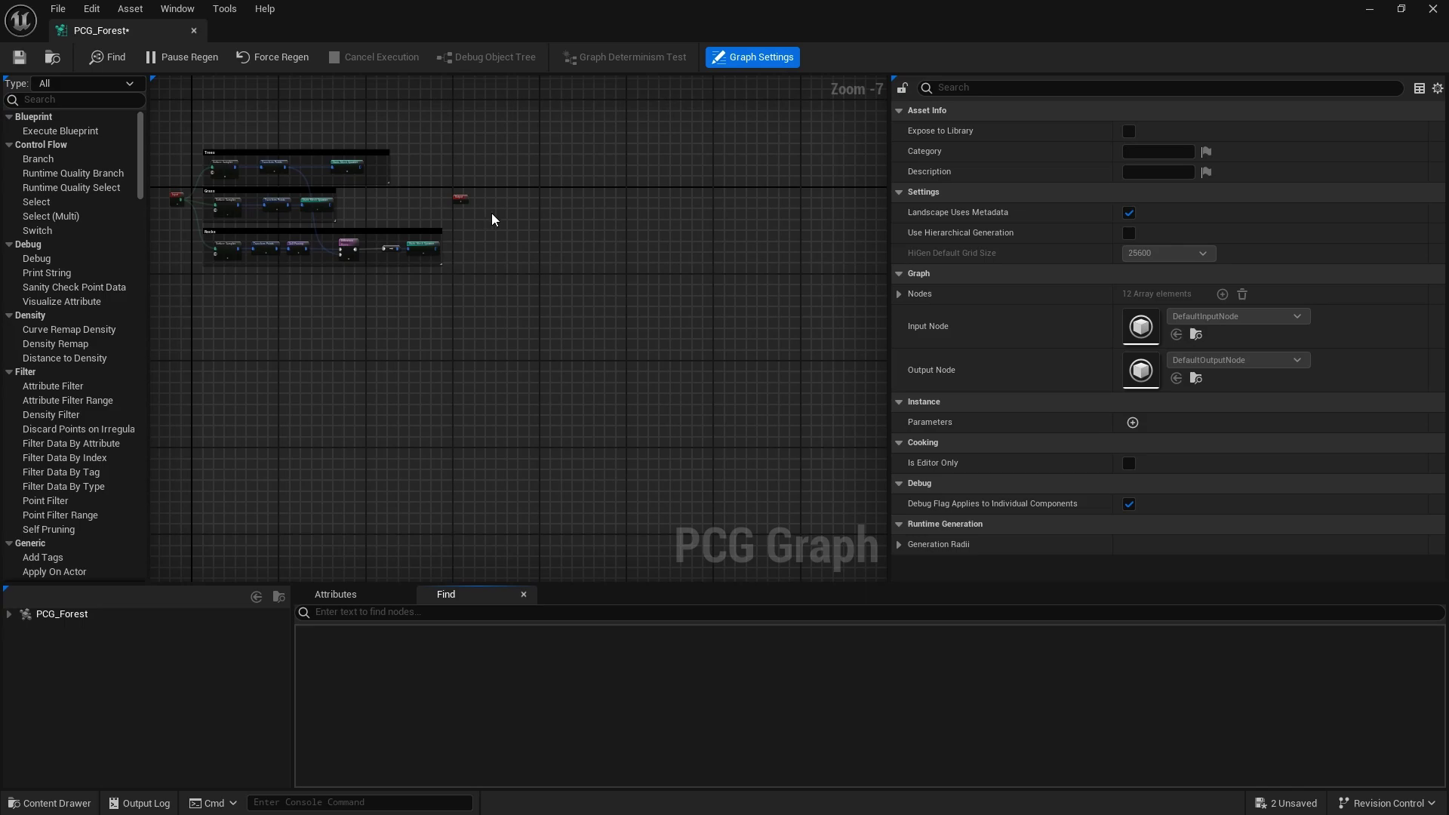
{"action": "scroll", "coordinate": [501, 420], "scroll_direction": "up", "scroll_amount": 8}
{"action": "right_click_drag", "start_coordinate": [501, 421], "coordinate": [689, 338]}
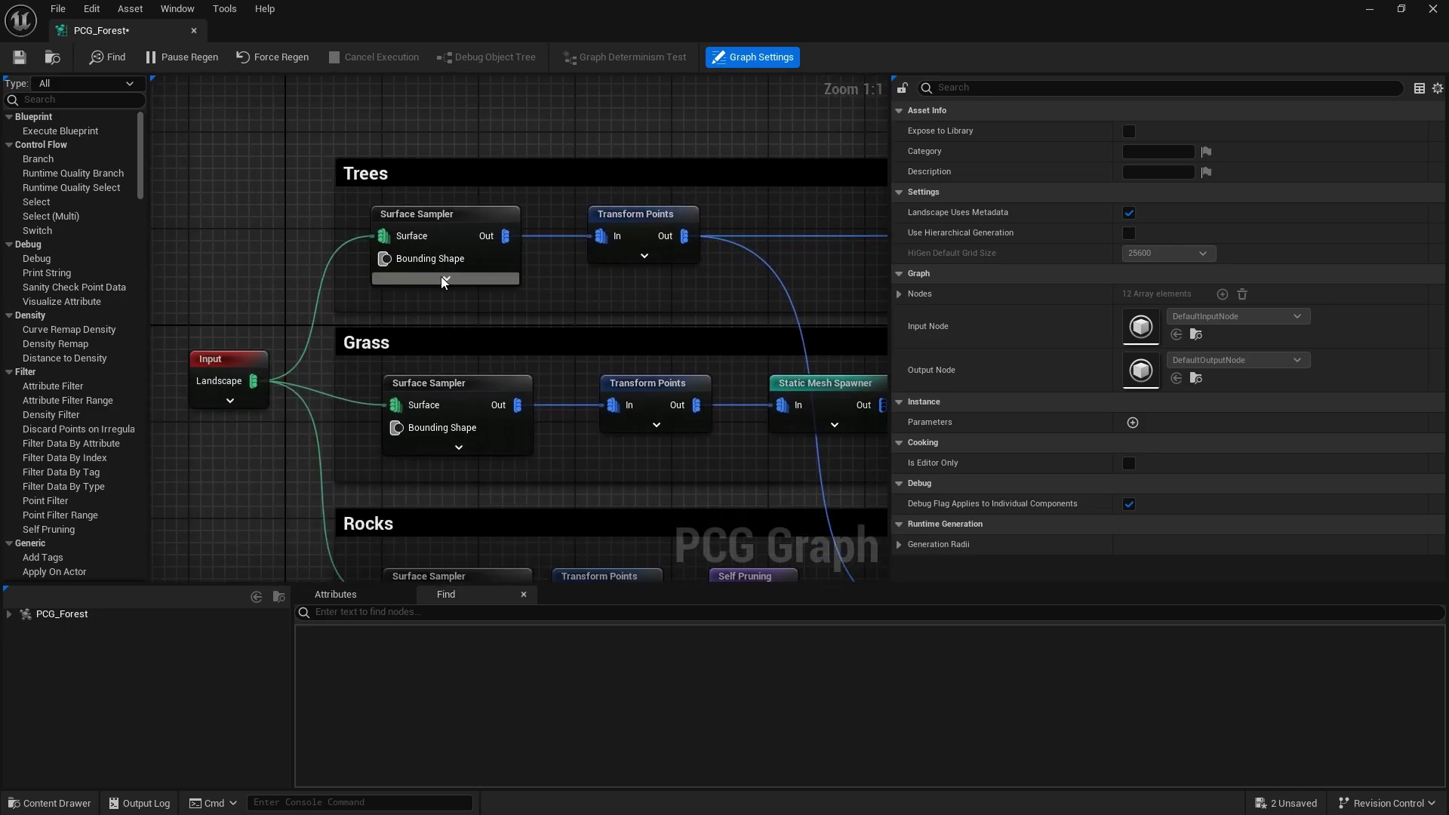
{"action": "right_click_drag", "start_coordinate": [444, 282], "coordinate": [533, 394]}
{"action": "left_click_drag", "start_coordinate": [567, 367], "coordinate": [600, 158]}
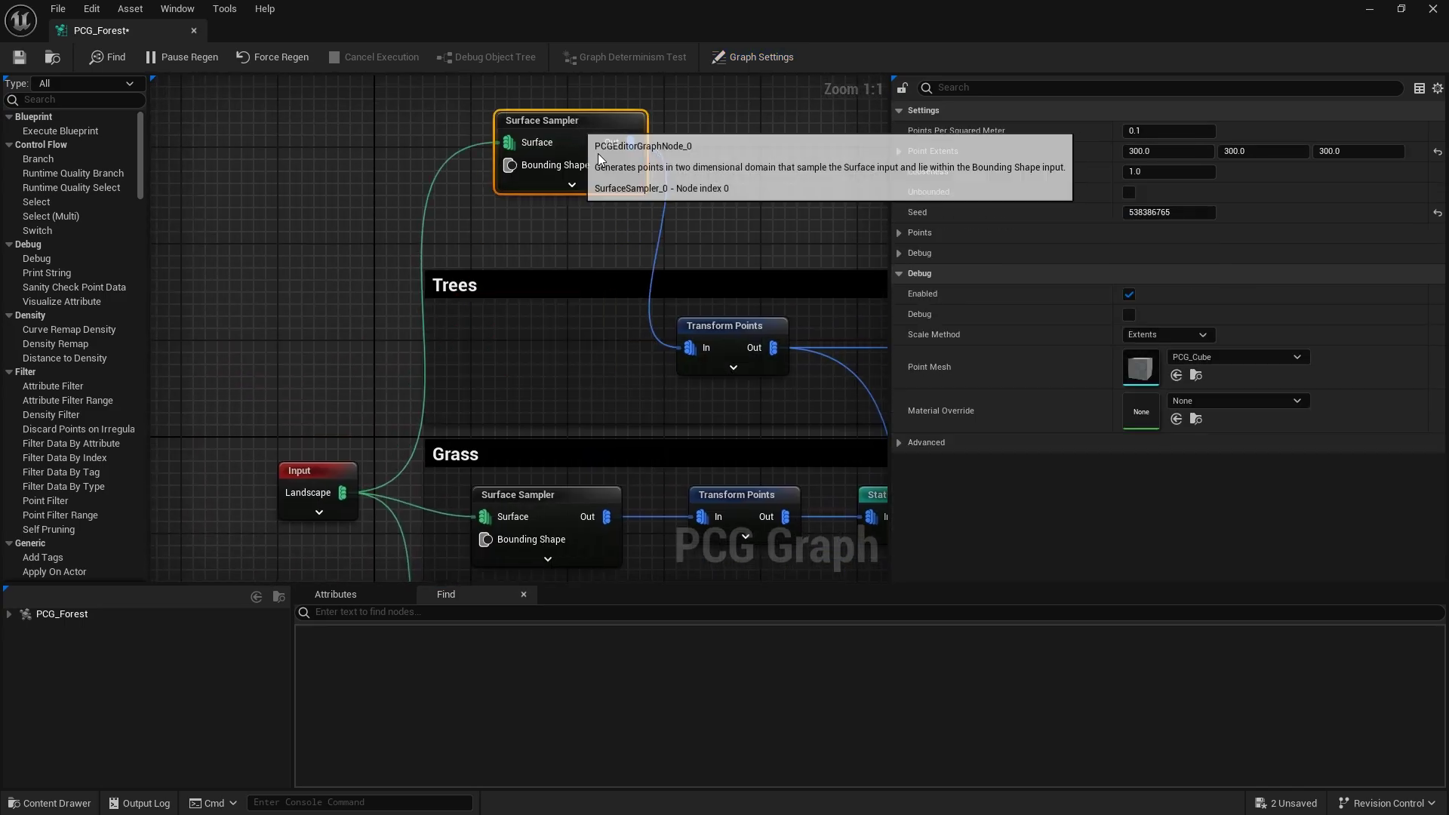
Place the graph editor window beside the level viewport, make it taller and widen its node details area.
{"action": "scroll", "coordinate": [600, 159], "scroll_direction": "down", "scroll_amount": 3}
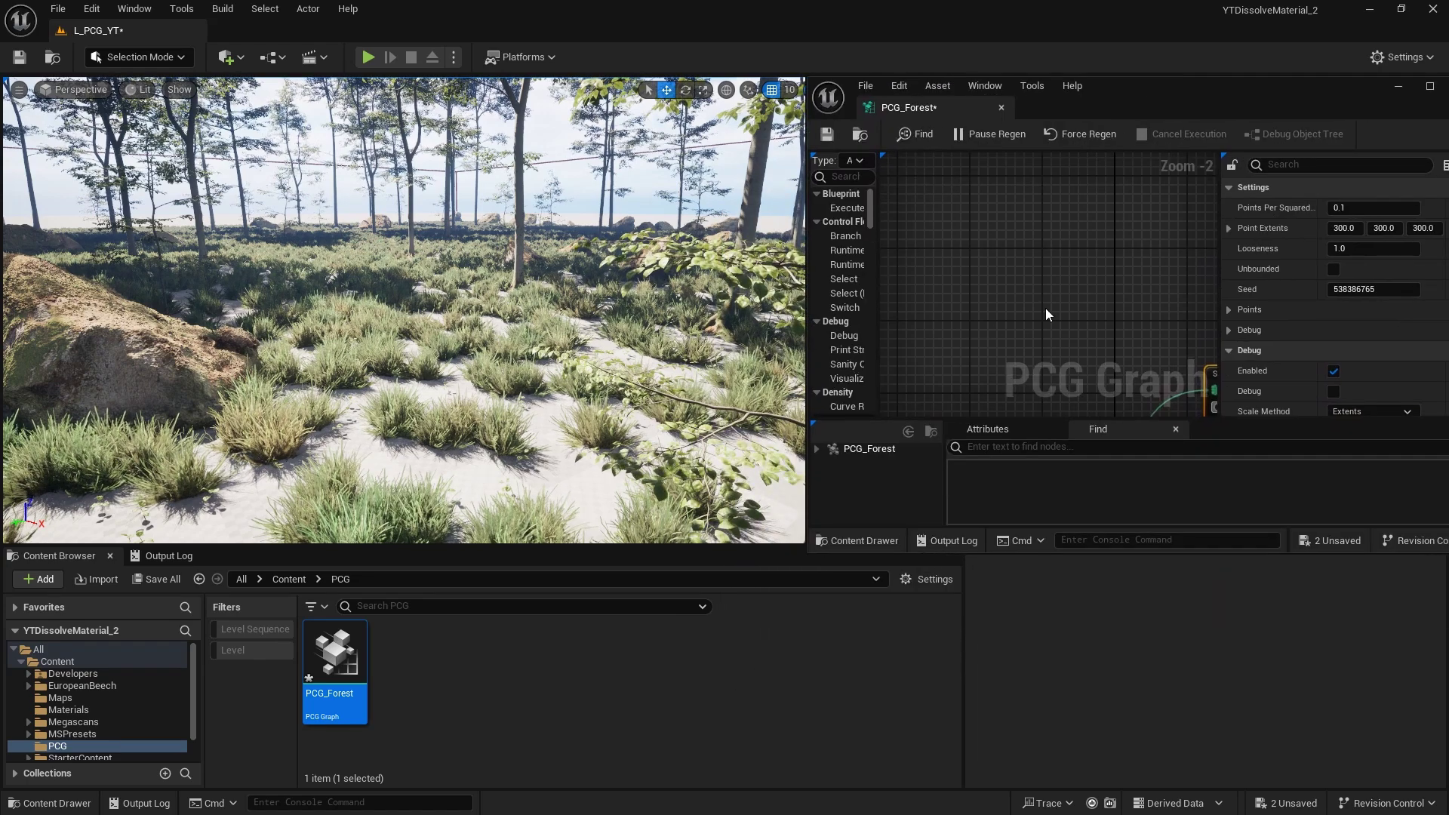
{"action": "right_click_drag", "start_coordinate": [1045, 308], "coordinate": [817, 169]}
{"action": "right_click_drag", "start_coordinate": [1071, 301], "coordinate": [1075, 228]}
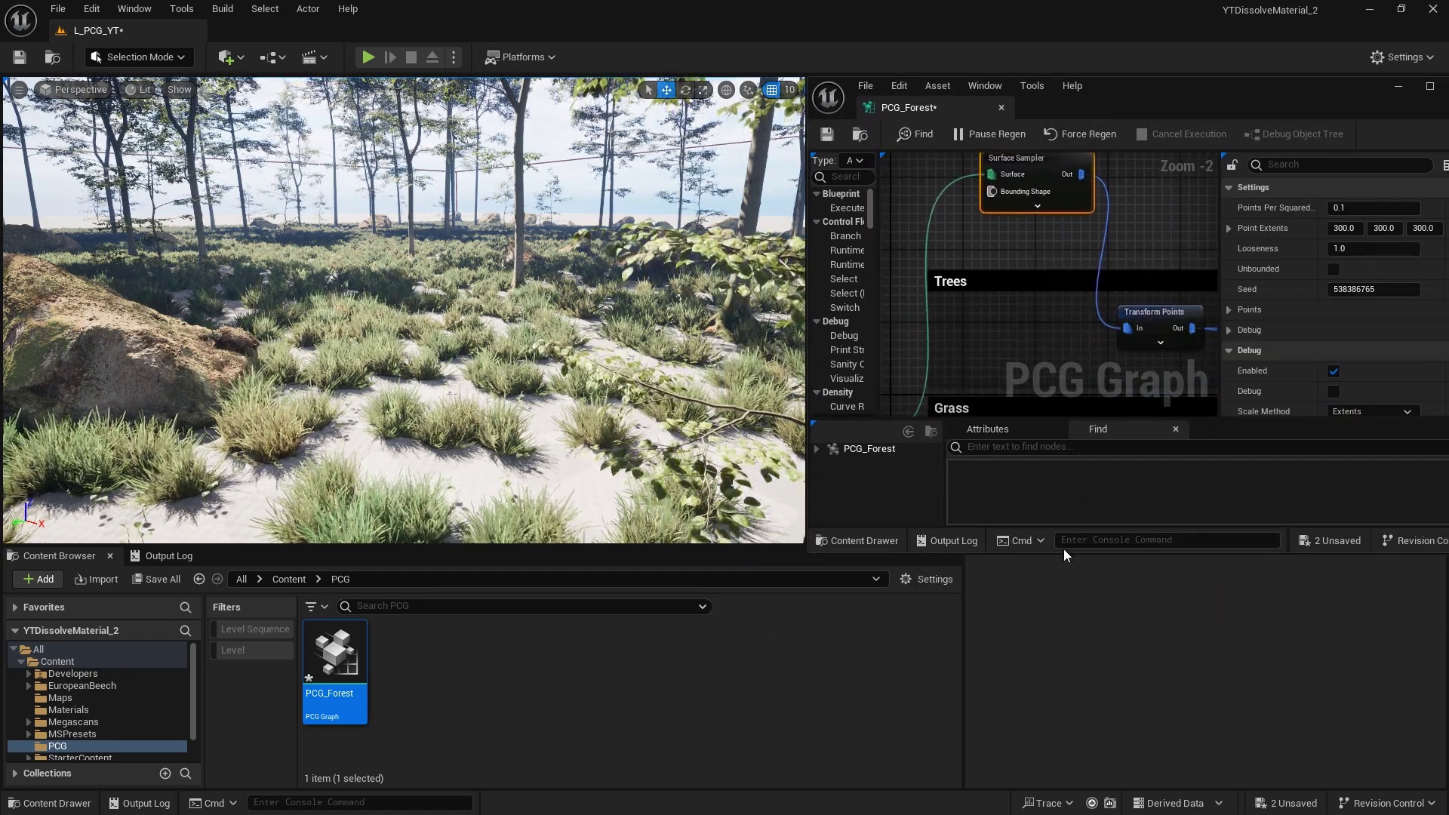
{"action": "left_click_drag", "start_coordinate": [1050, 555], "coordinate": [1030, 687]}
{"action": "right_click_drag", "start_coordinate": [996, 258], "coordinate": [1031, 357]}
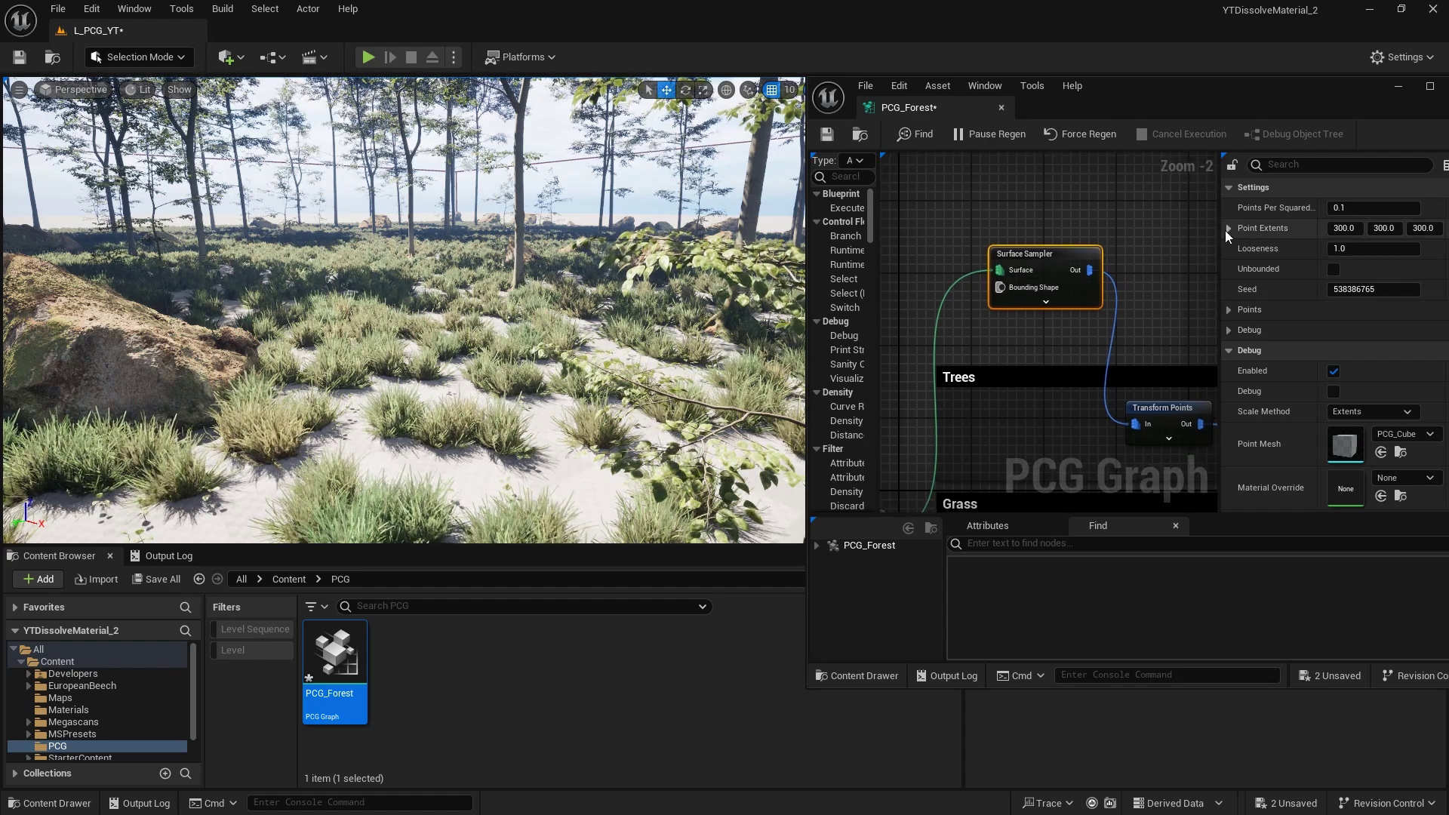
{"action": "left_click_drag", "start_coordinate": [1219, 237], "coordinate": [1168, 239]}
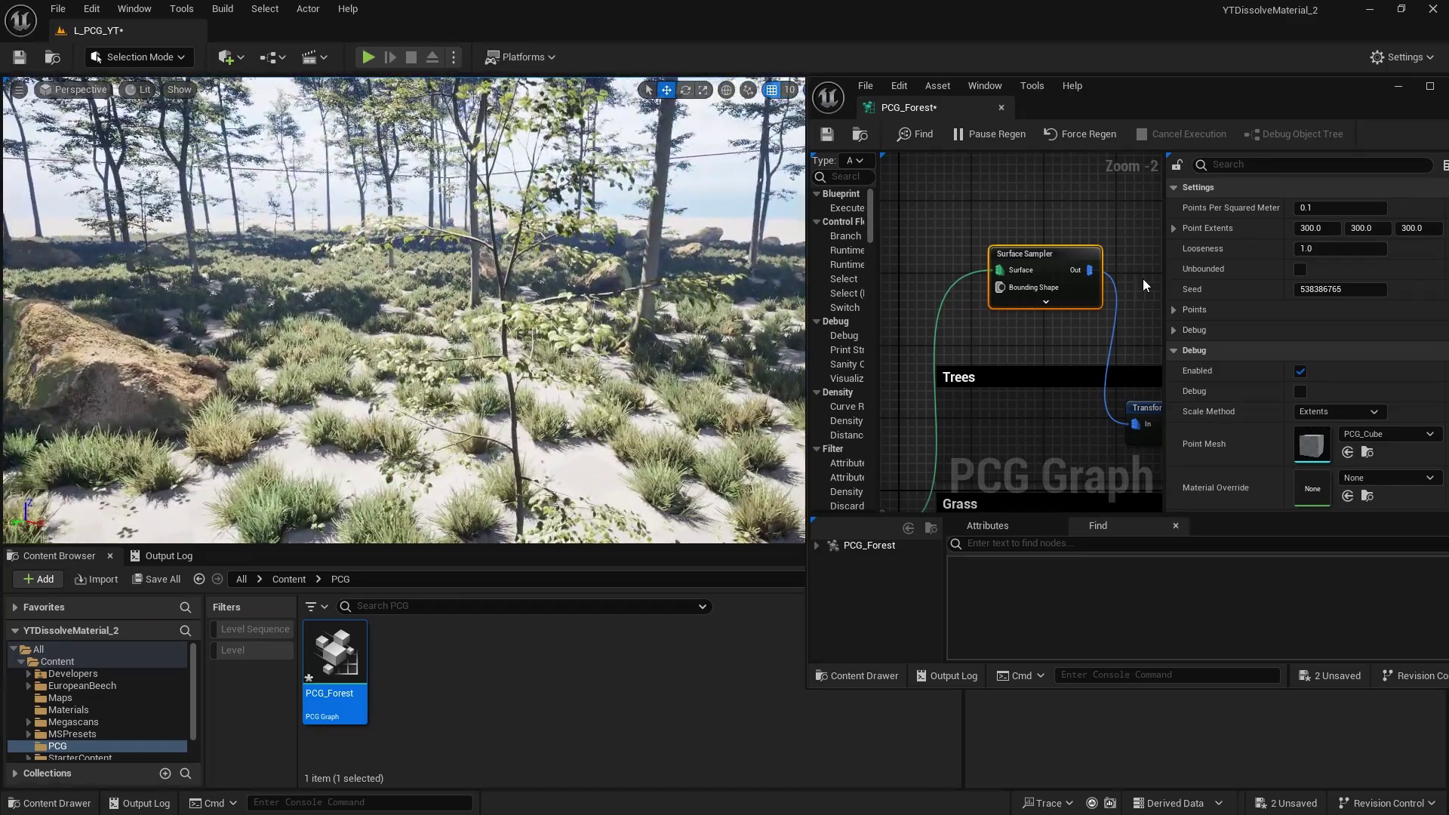
Try Point Extents of 100 in X and Y on the trees' Surface Sampler.
{"action": "right_click_drag", "start_coordinate": [1051, 324], "coordinate": [939, 330]}
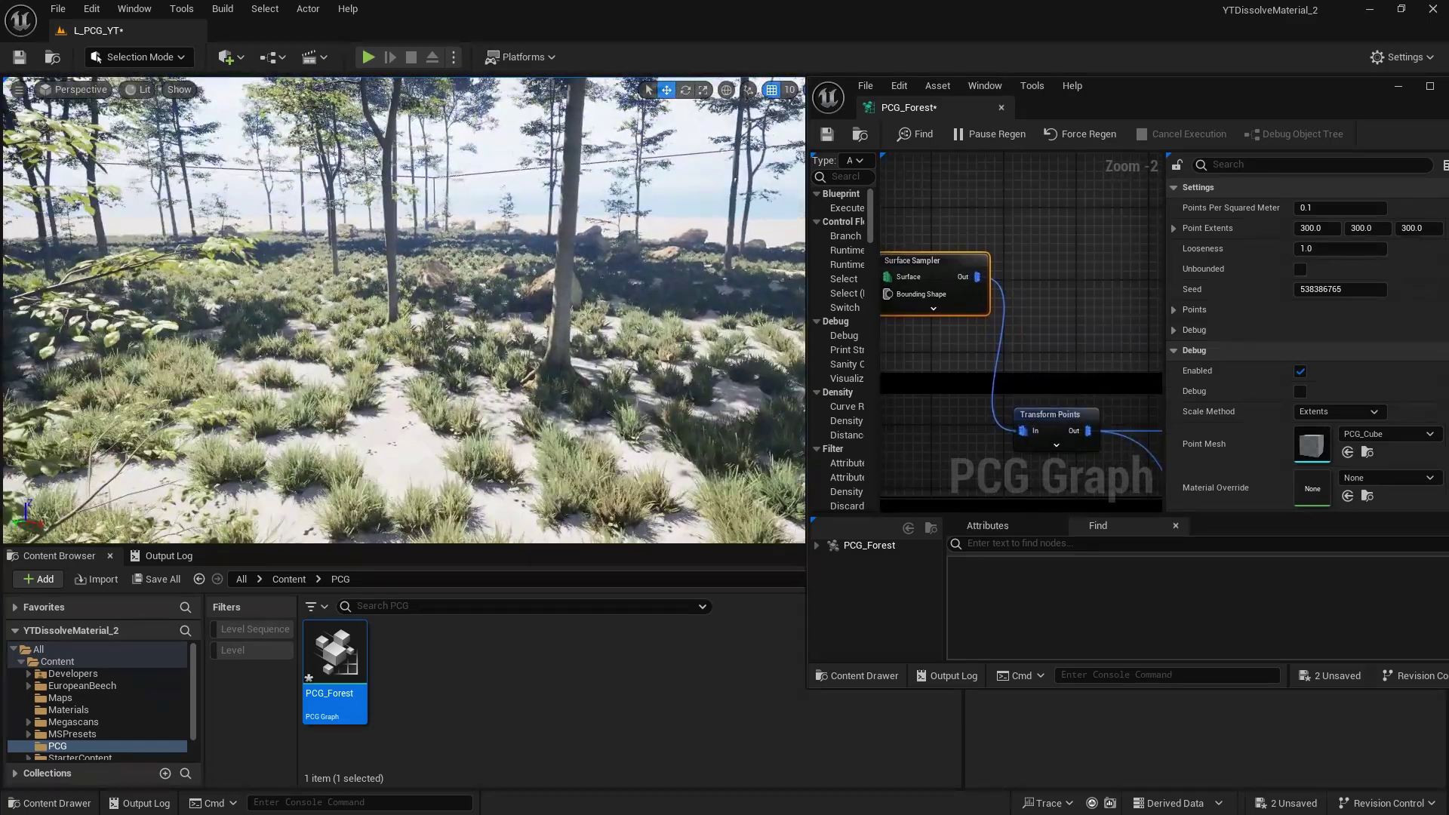
{"action": "right_click_drag", "start_coordinate": [495, 359], "coordinate": [438, 359]}
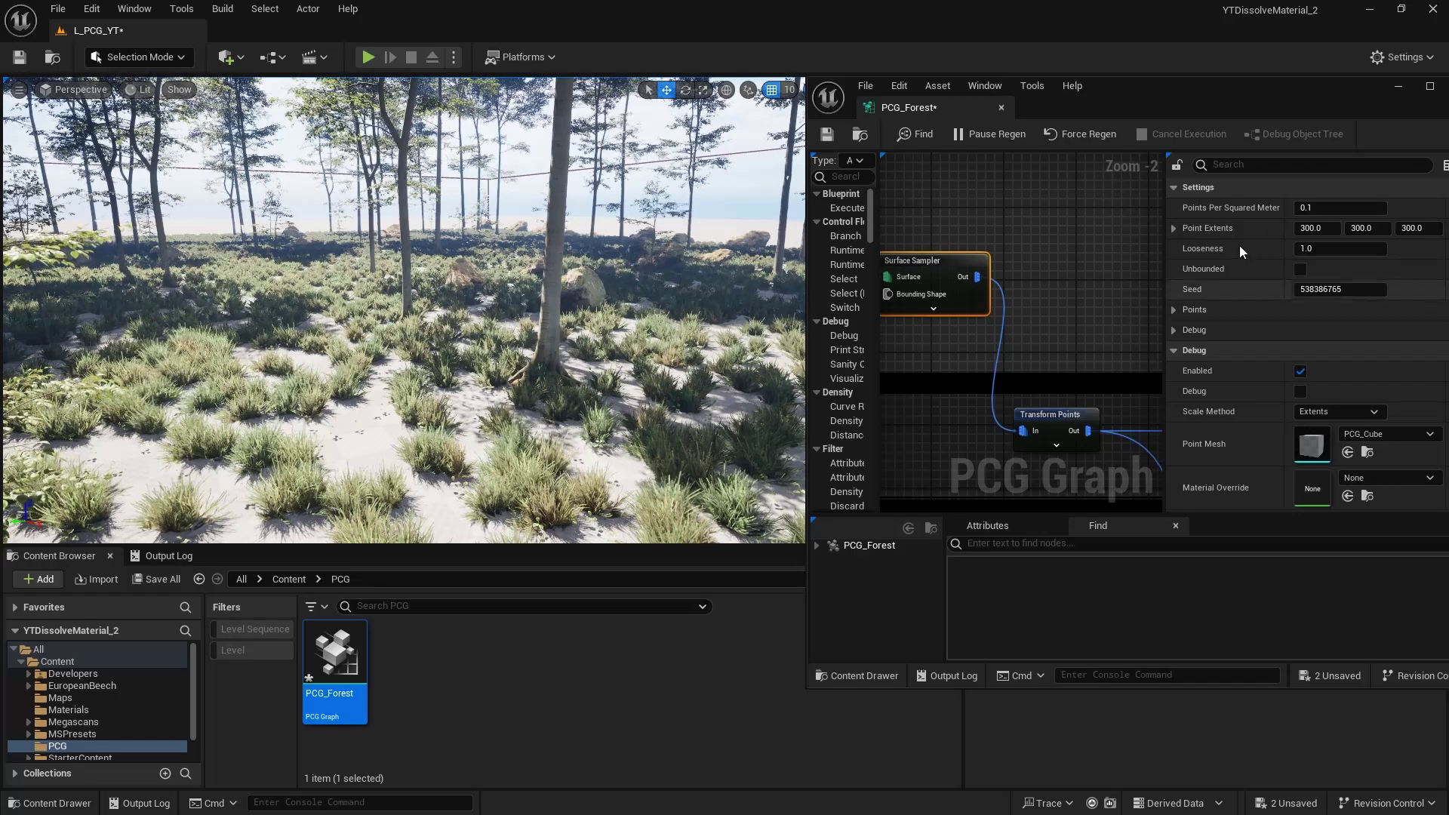
{"action": "right_click_drag", "start_coordinate": [1006, 236], "coordinate": [1077, 239]}
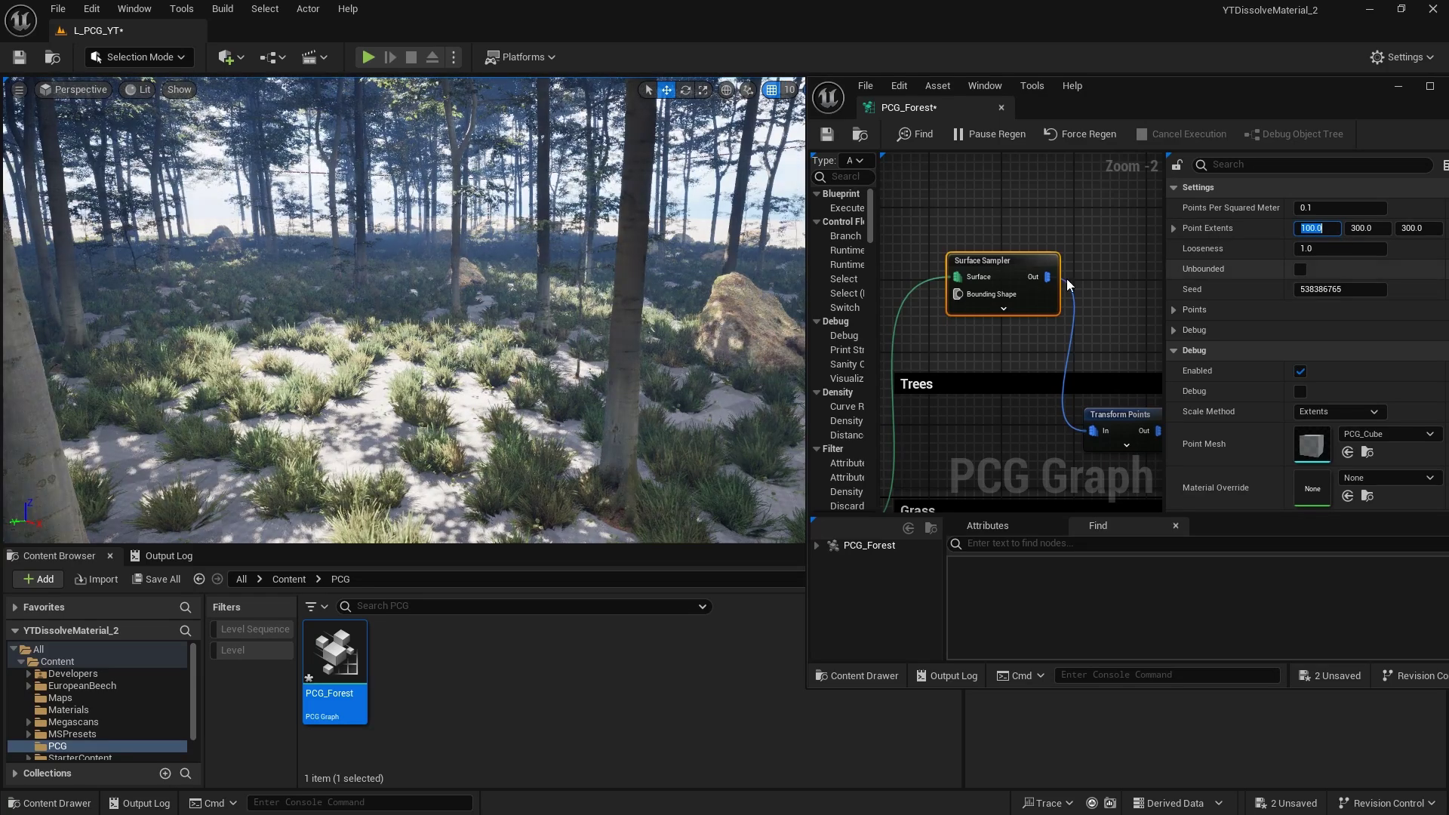
{"action": "left_click", "coordinate": [1356, 227]}
{"action": "type", "text": "100"}
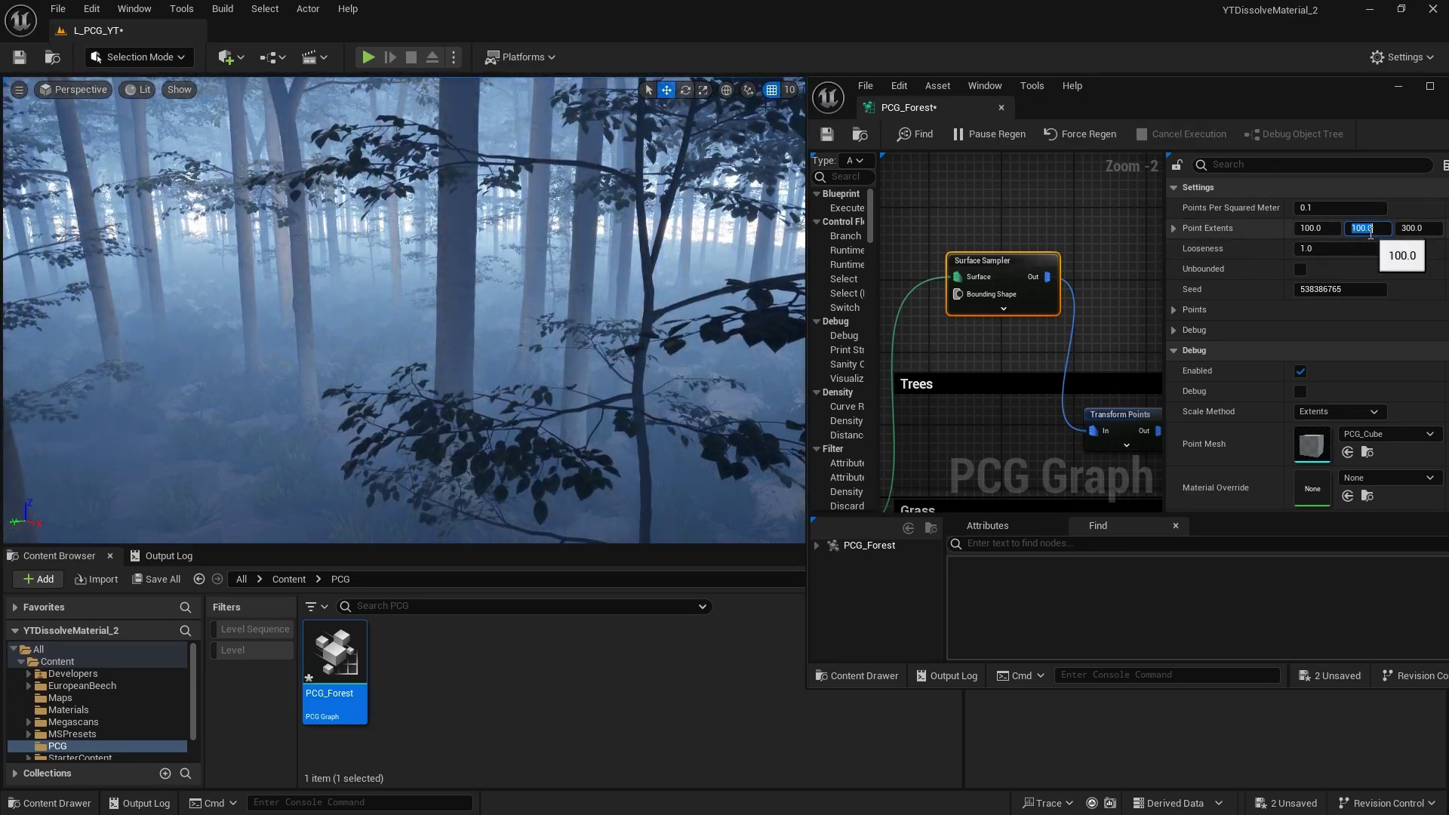
Set the trees' Surface Sampler Point Extents back to 300 in X and Y.
{"action": "left_click", "coordinate": [1315, 228]}
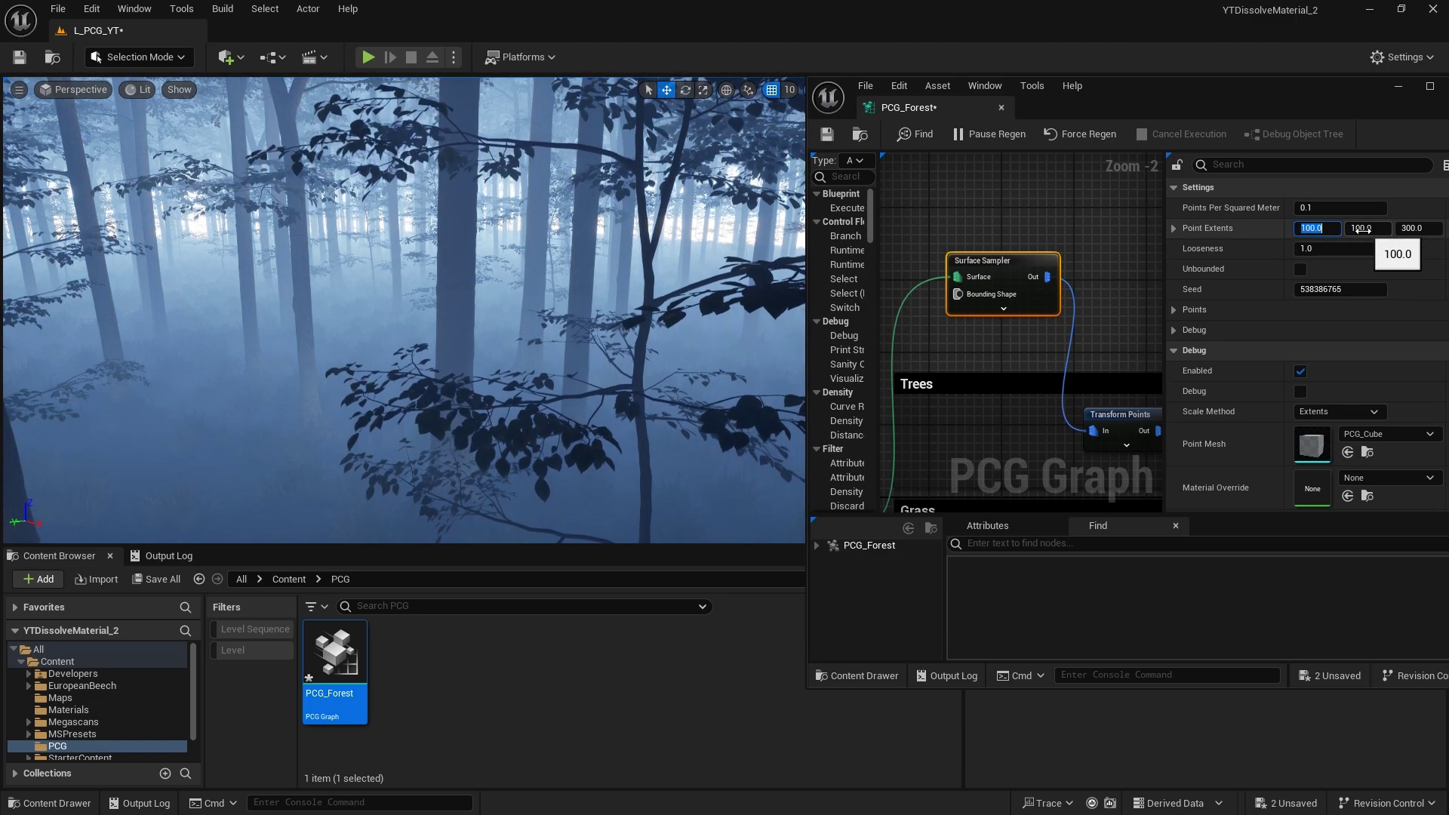
{"action": "type", "text": "300"}
{"action": "key", "text": "Tab"}
{"action": "type", "text": "3"}
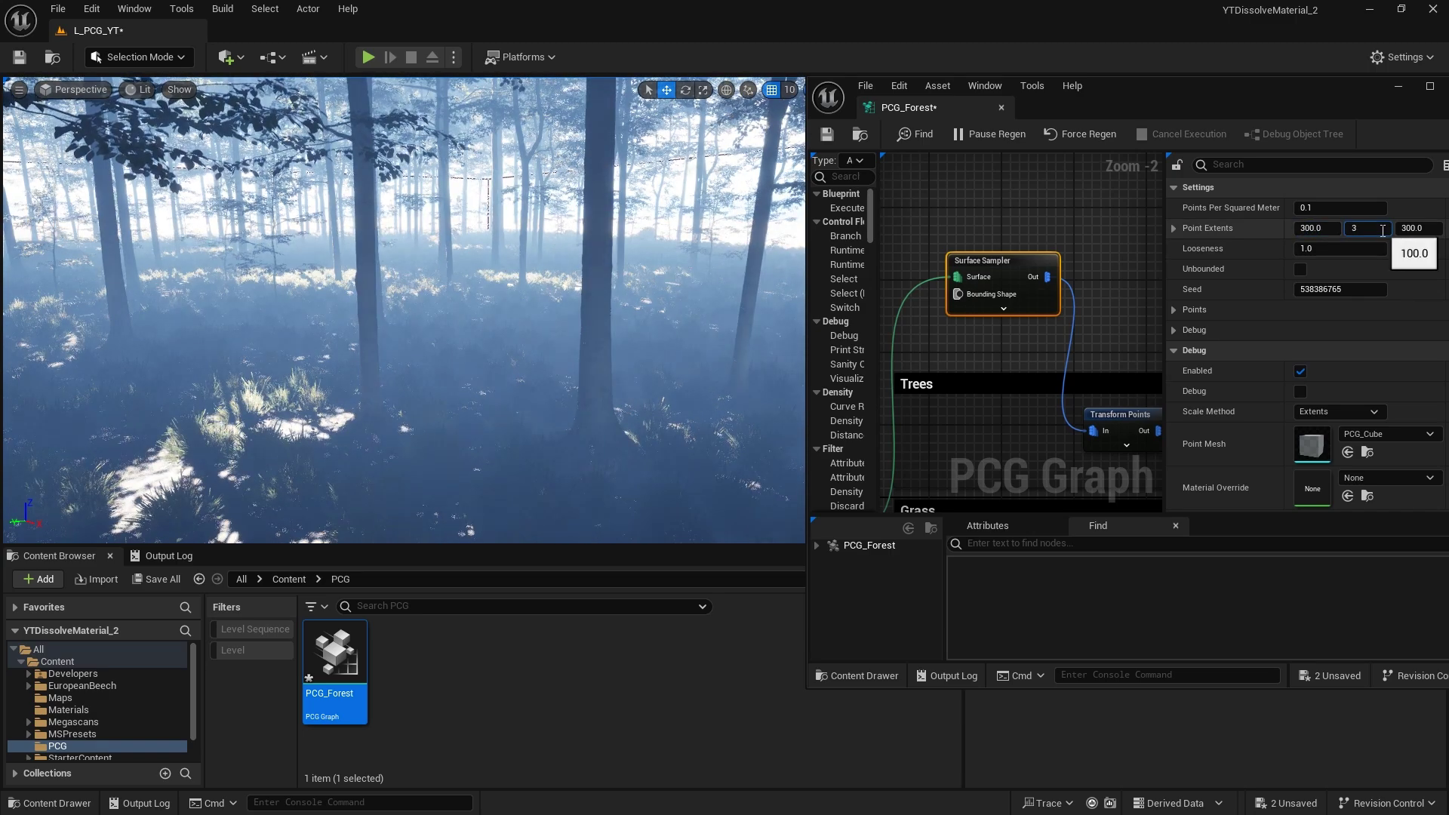
{"action": "type", "text": "00"}
Maximize the graph editor window again and widen the graph area around the trees' Surface Sampler.
{"action": "right_click_drag", "start_coordinate": [1121, 253], "coordinate": [1126, 254]}
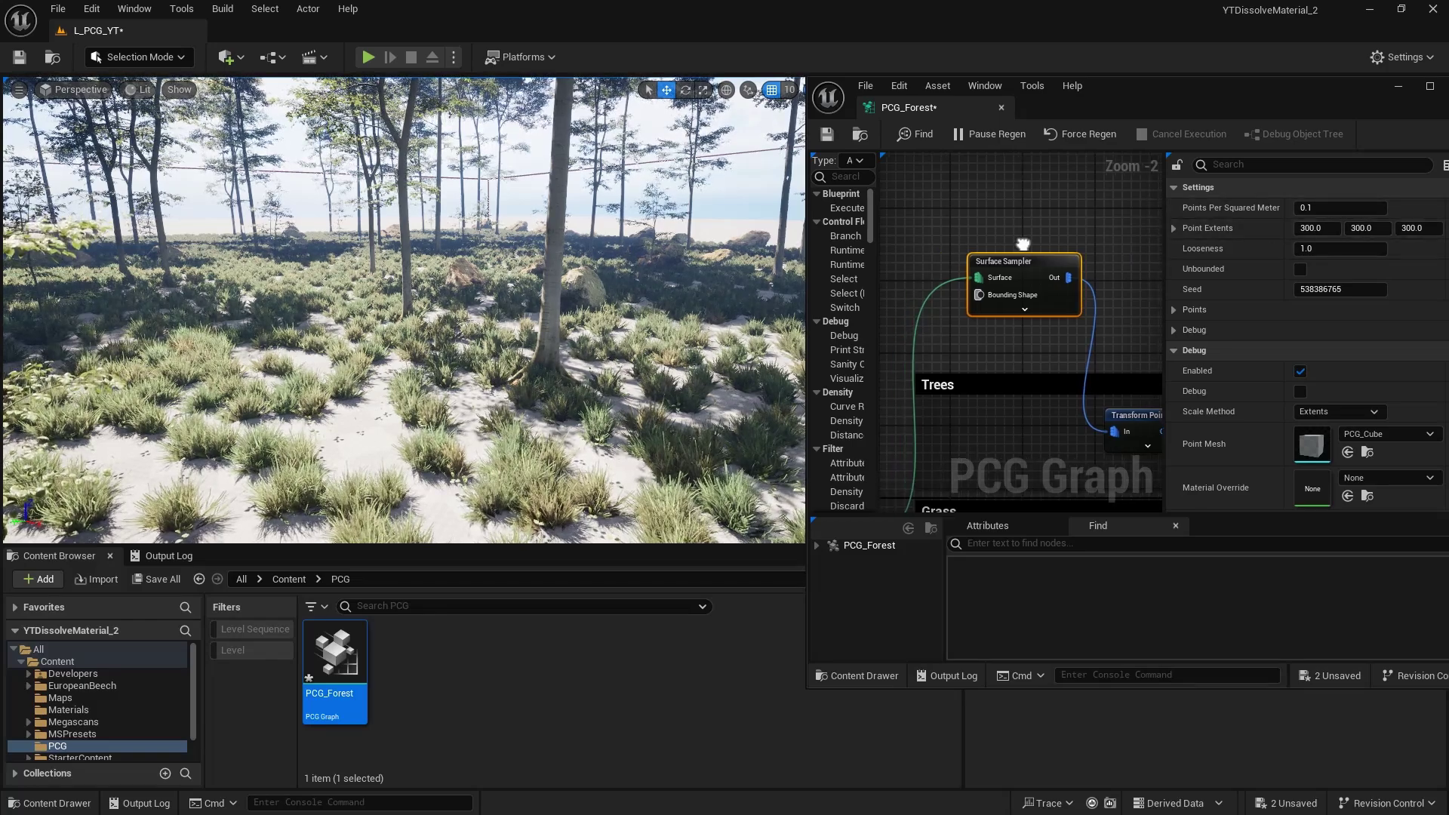
{"action": "scroll", "coordinate": [1065, 233], "scroll_direction": "down", "scroll_amount": 2}
{"action": "left_click_drag", "start_coordinate": [1162, 93], "coordinate": [1002, 3]}
{"action": "scroll", "coordinate": [546, 230], "scroll_direction": "up", "scroll_amount": 3}
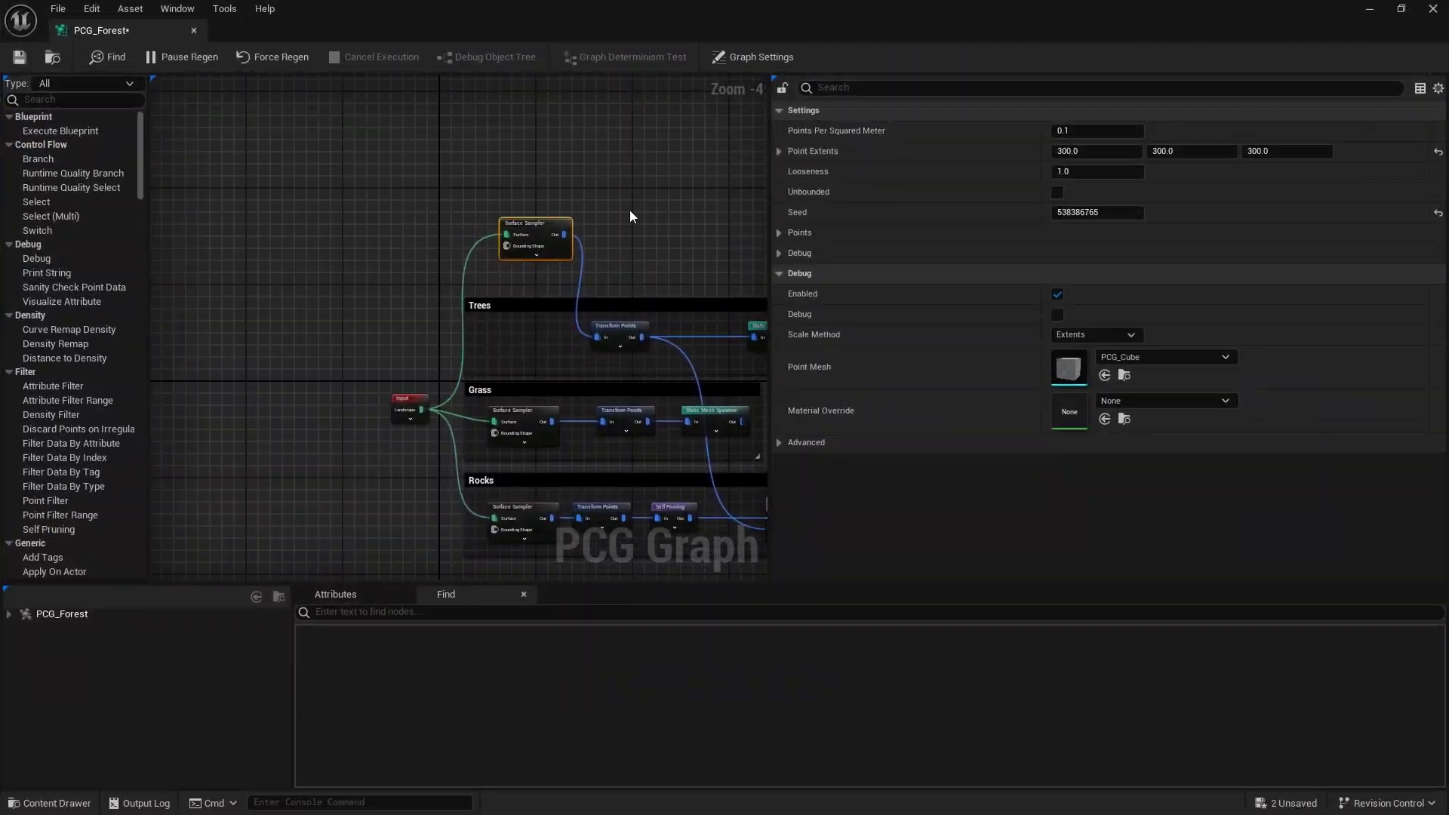
{"action": "right_click_drag", "start_coordinate": [546, 230], "coordinate": [515, 317]}
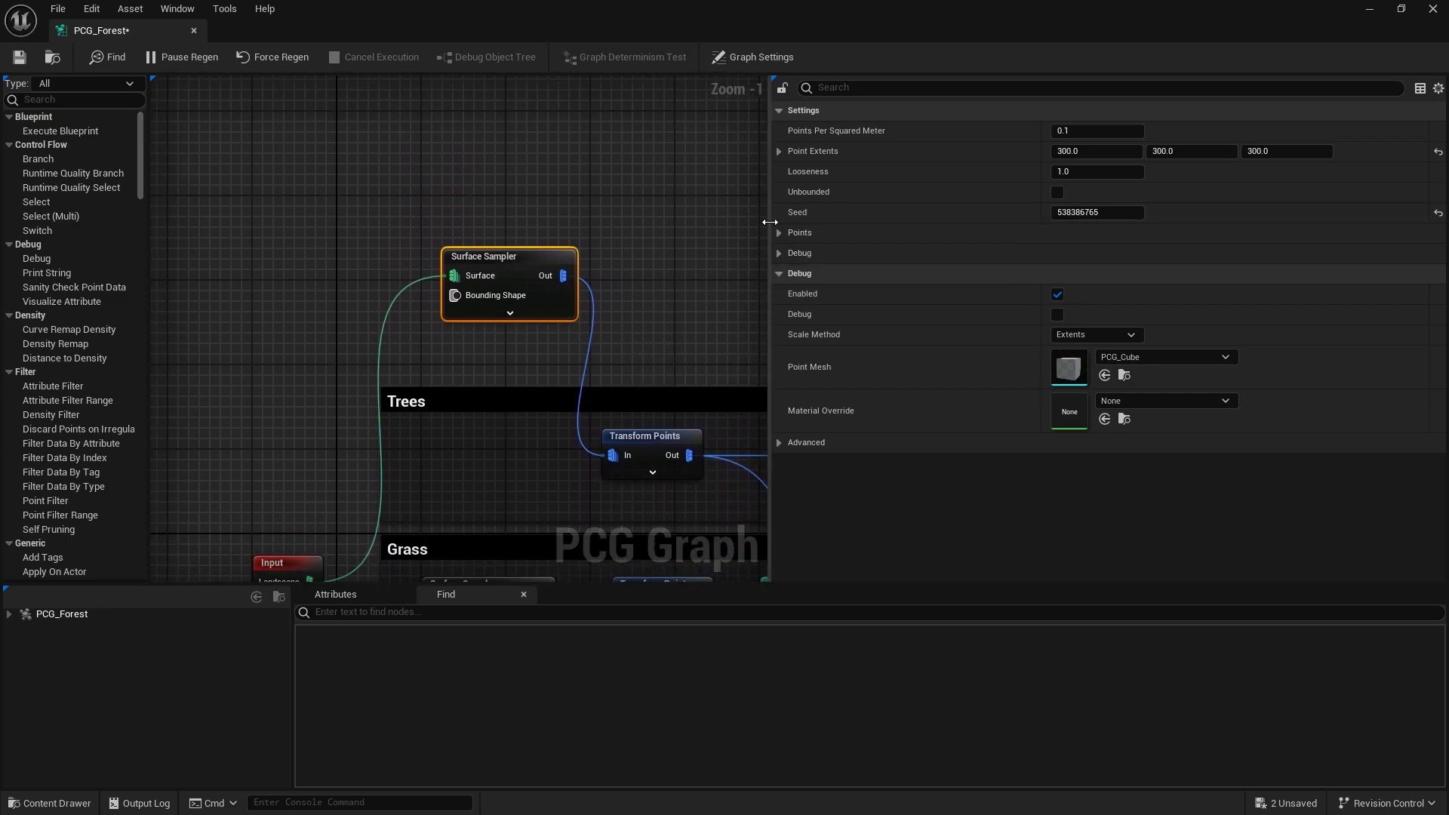
{"action": "left_click_drag", "start_coordinate": [770, 222], "coordinate": [899, 222]}
{"action": "right_click_drag", "start_coordinate": [564, 358], "coordinate": [601, 261]}
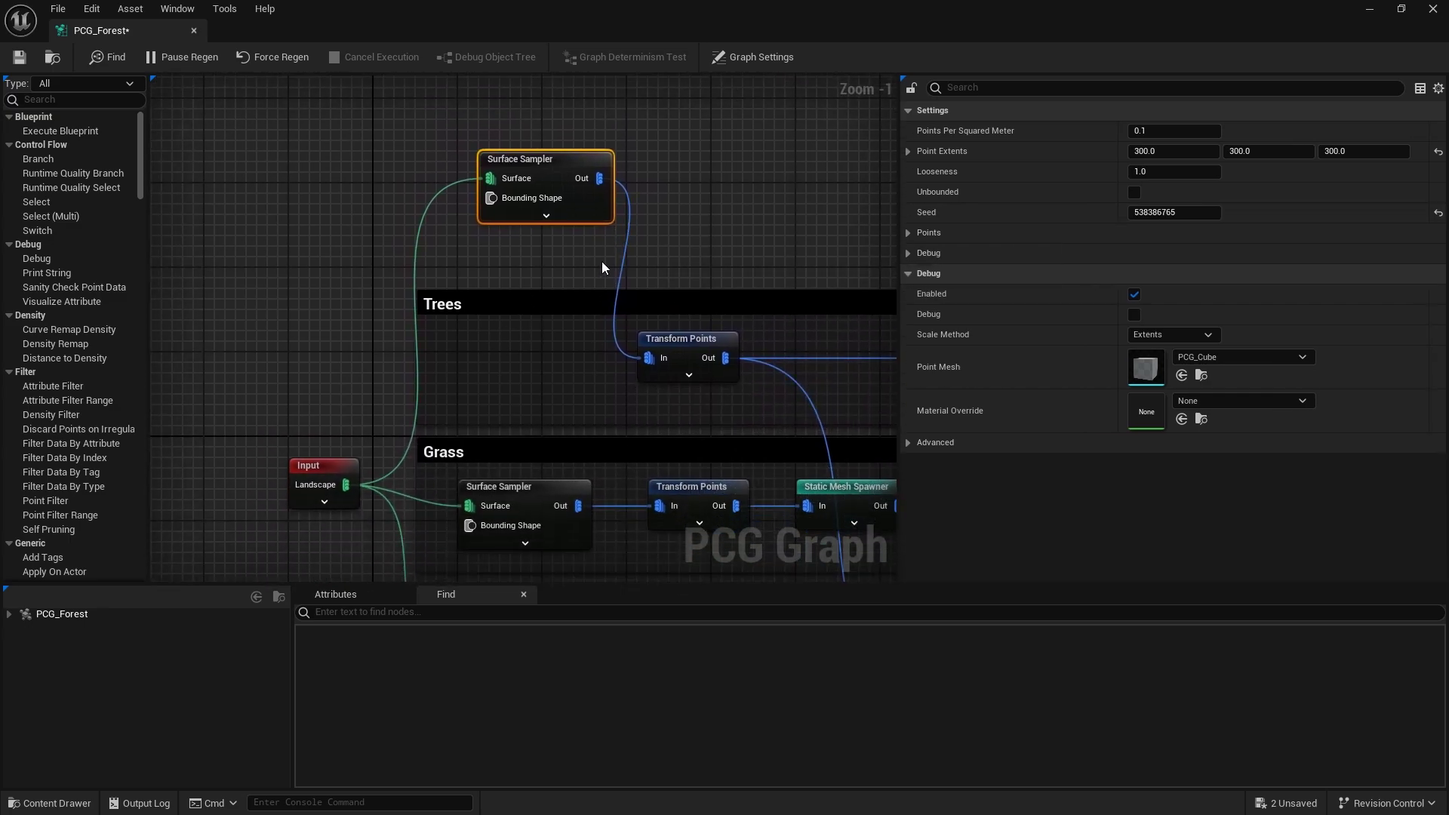
Expand the trees' Surface Sampler node to review its overridable parameter pins, and collapse it again.
{"action": "left_click", "coordinate": [546, 217]}
{"action": "left_click_drag", "start_coordinate": [599, 162], "coordinate": [568, 162]}
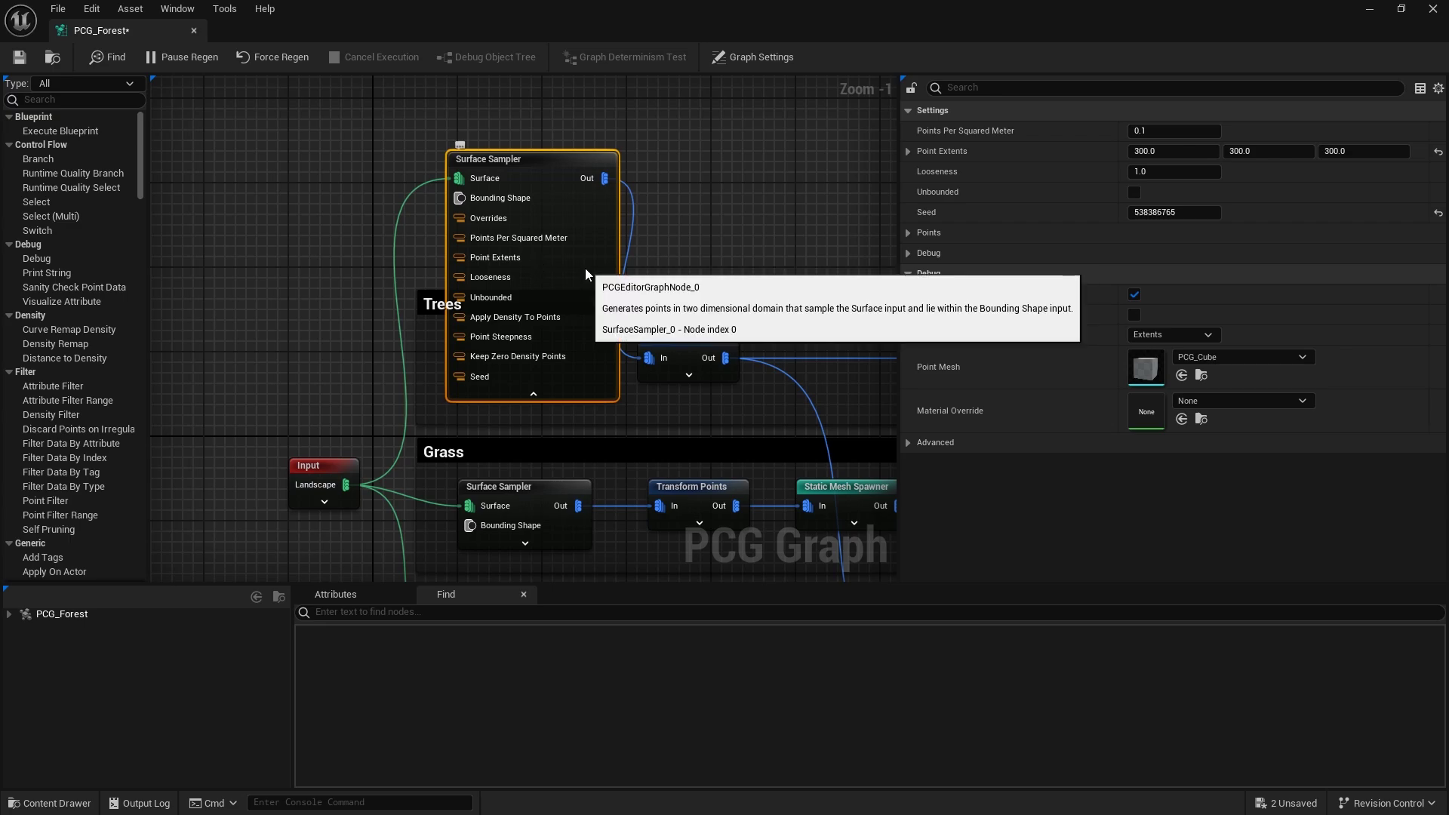
{"action": "left_click", "coordinate": [538, 395]}
Show the graph settings and add a new instance parameter to the PCG_Forest graph.
{"action": "right_click_drag", "start_coordinate": [661, 134], "coordinate": [715, 320]}
{"action": "left_click", "coordinate": [794, 62]}
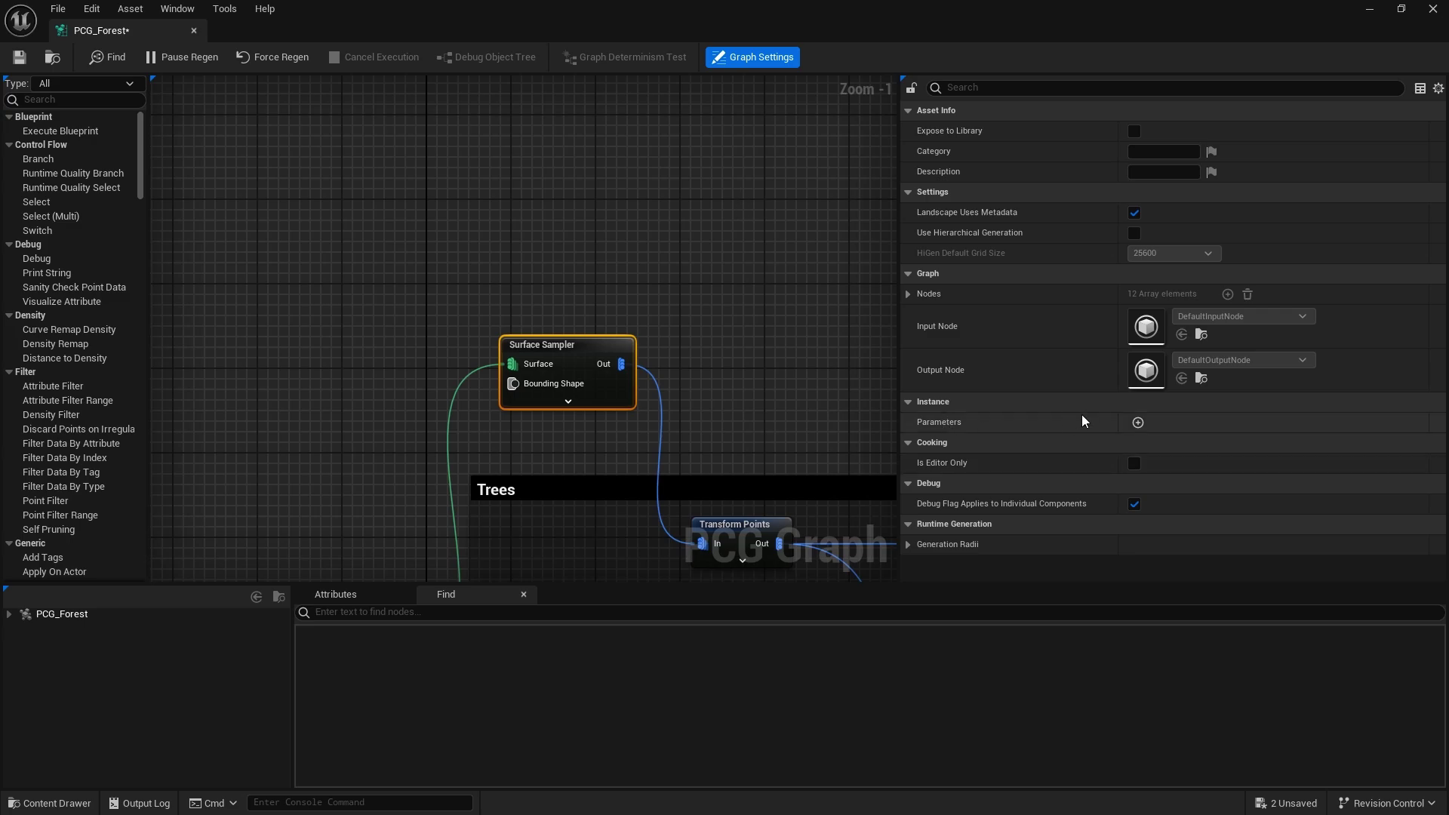
{"action": "left_click", "coordinate": [1138, 422]}
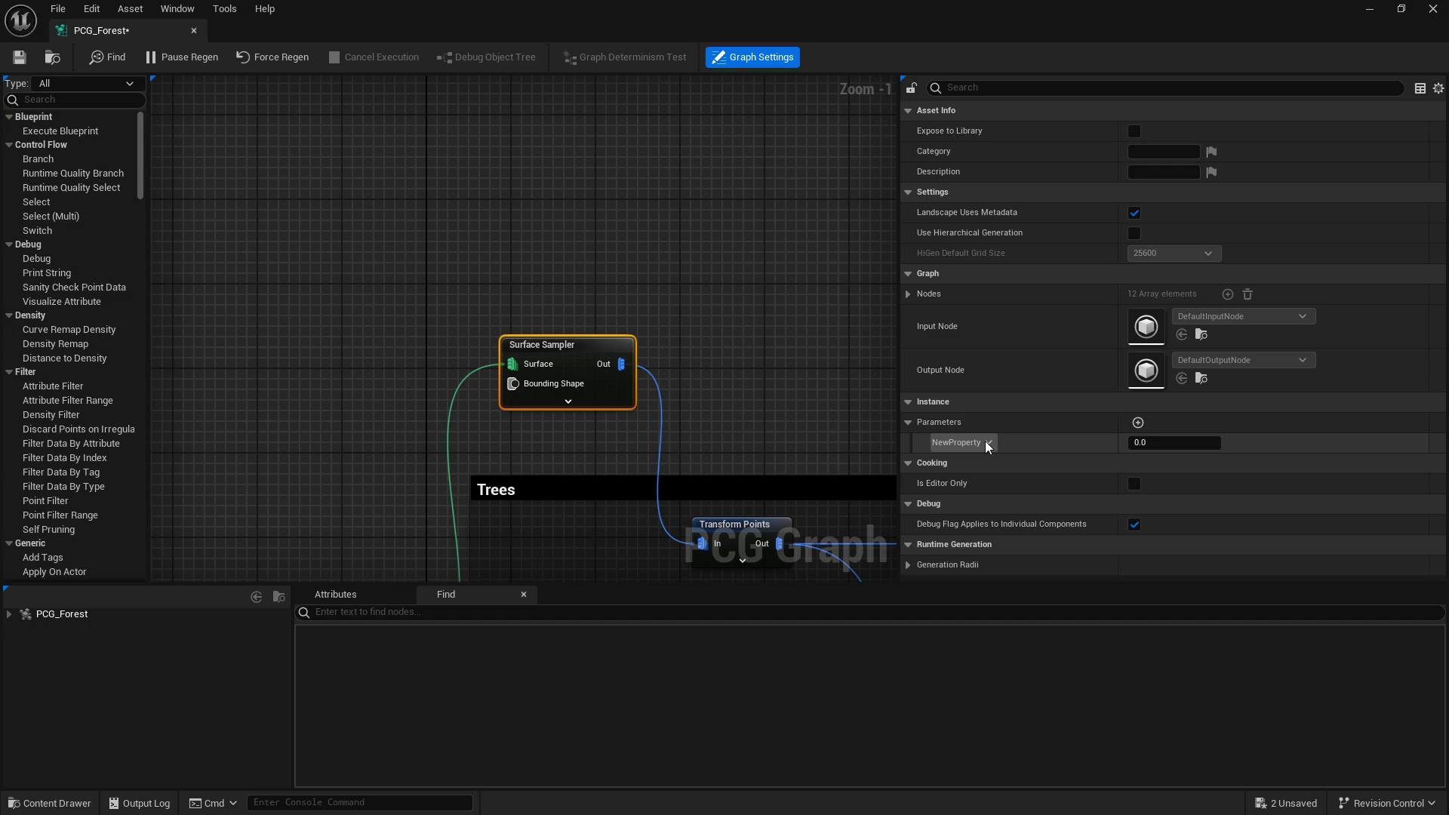
{"action": "left_click", "coordinate": [988, 443]}
{"action": "left_click", "coordinate": [878, 433]}
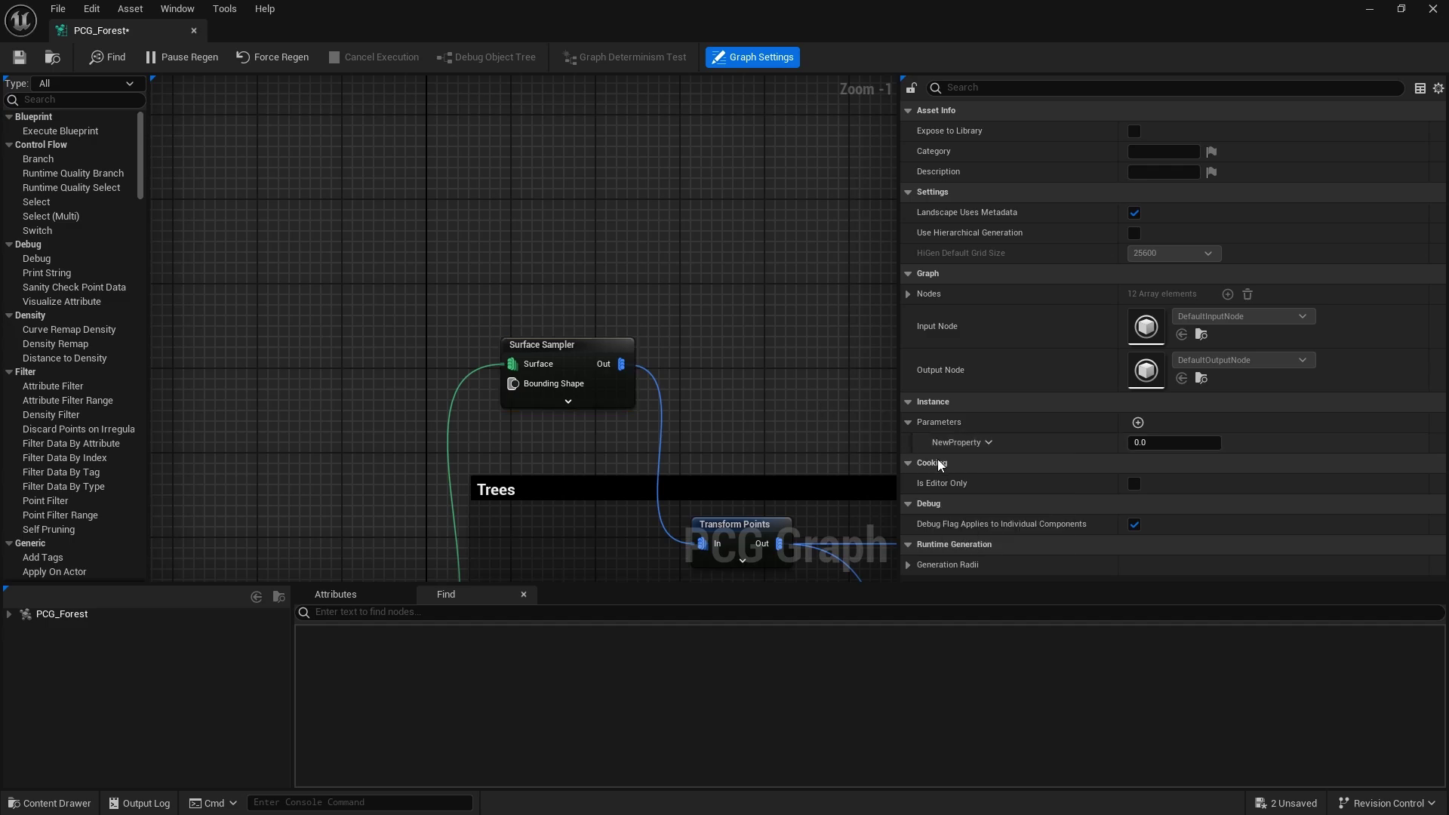
Change the new graph parameter's type to Vector and rename it Trees.
{"action": "left_click", "coordinate": [988, 443]}
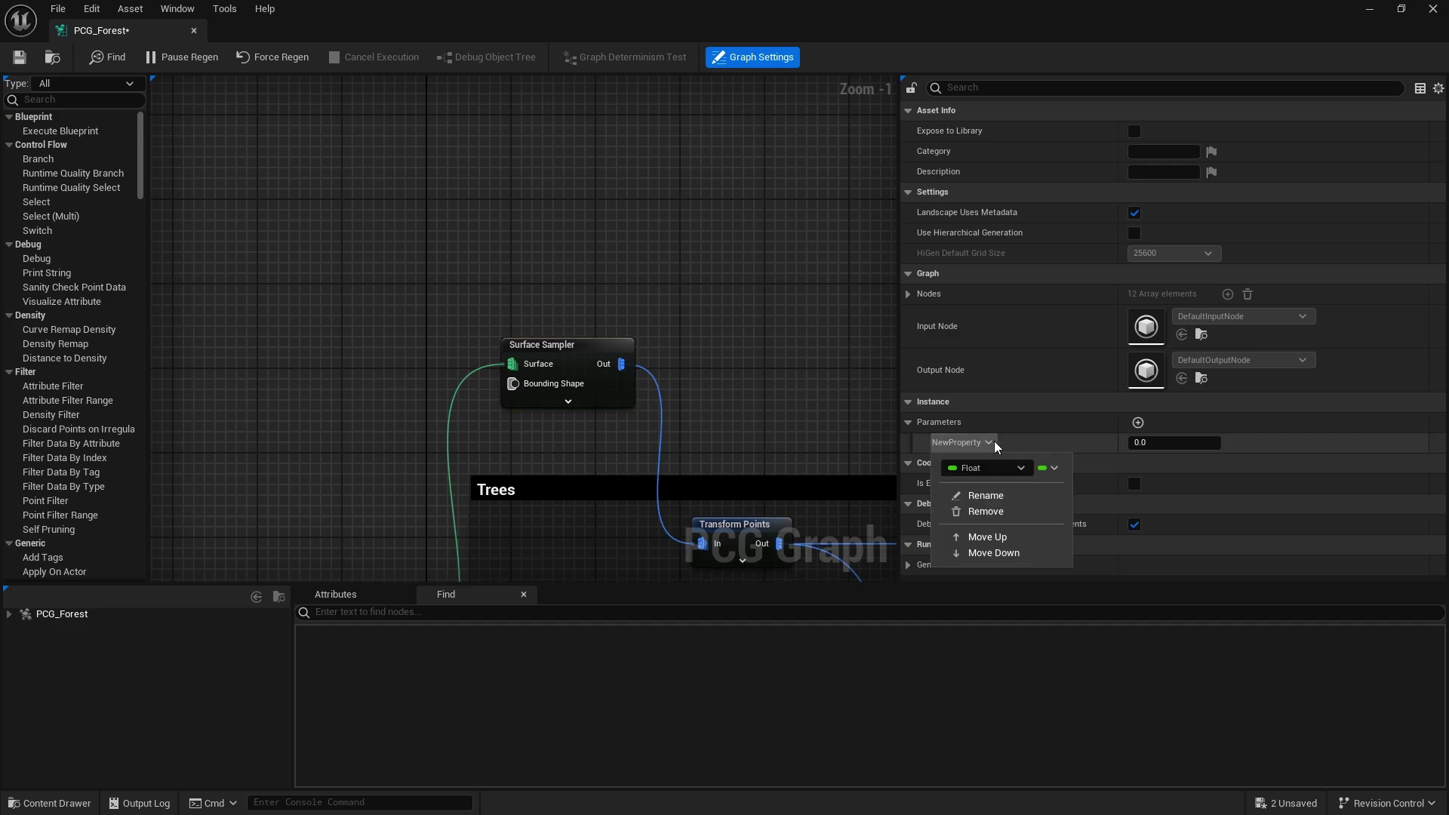
{"action": "left_click", "coordinate": [1027, 469]}
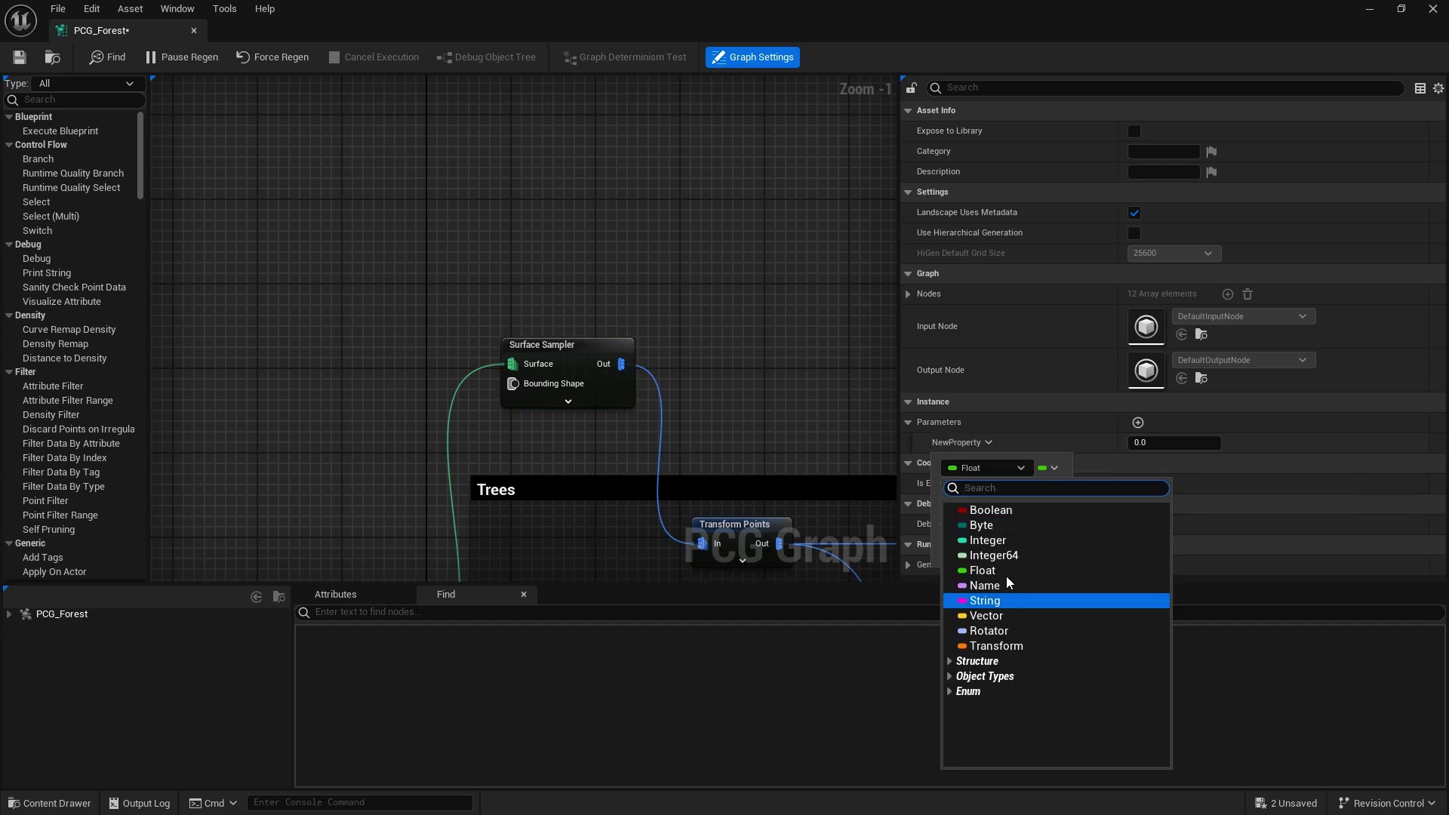
{"action": "left_click", "coordinate": [989, 618]}
{"action": "left_click", "coordinate": [988, 443]}
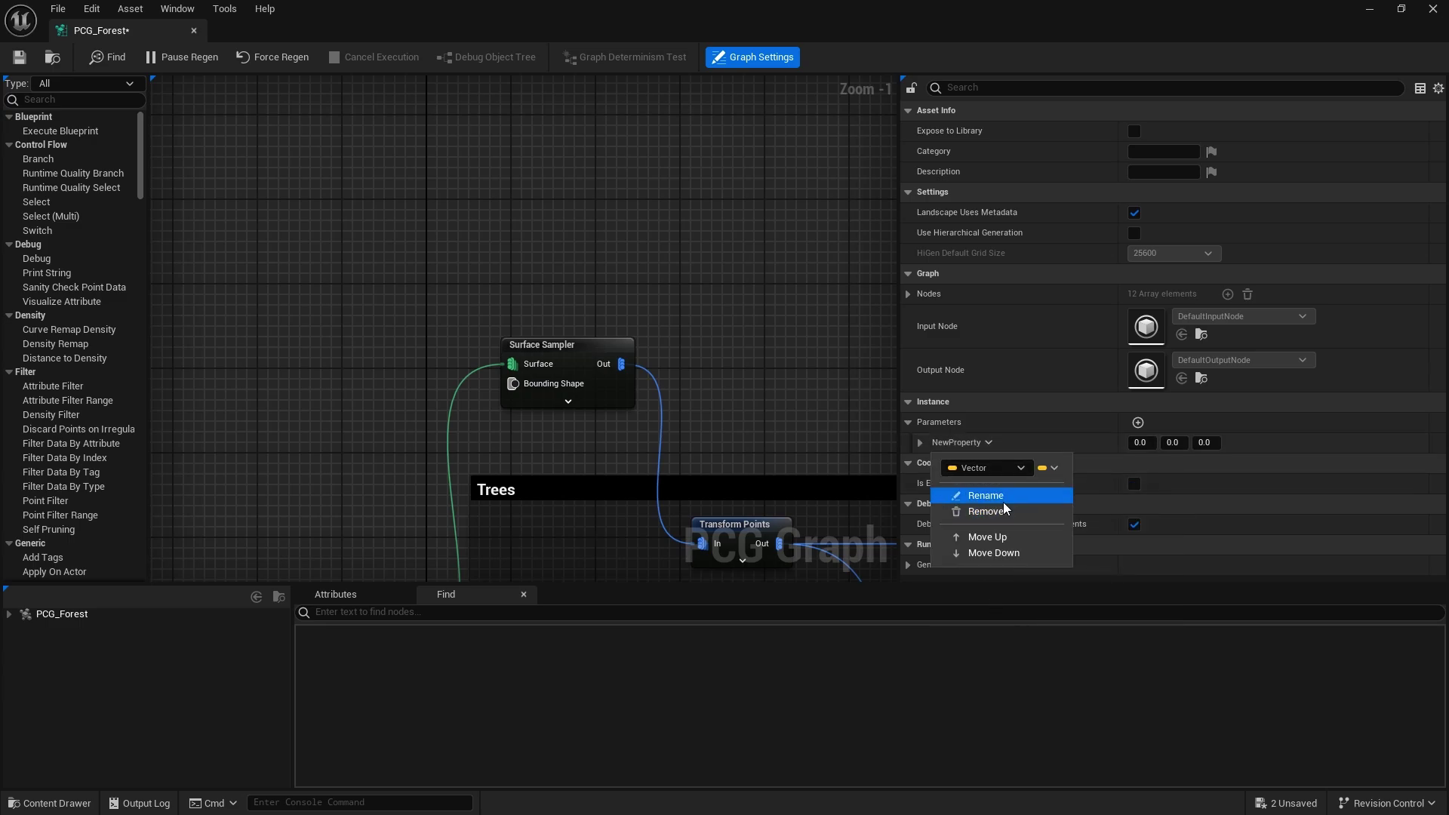
{"action": "left_click", "coordinate": [981, 505]}
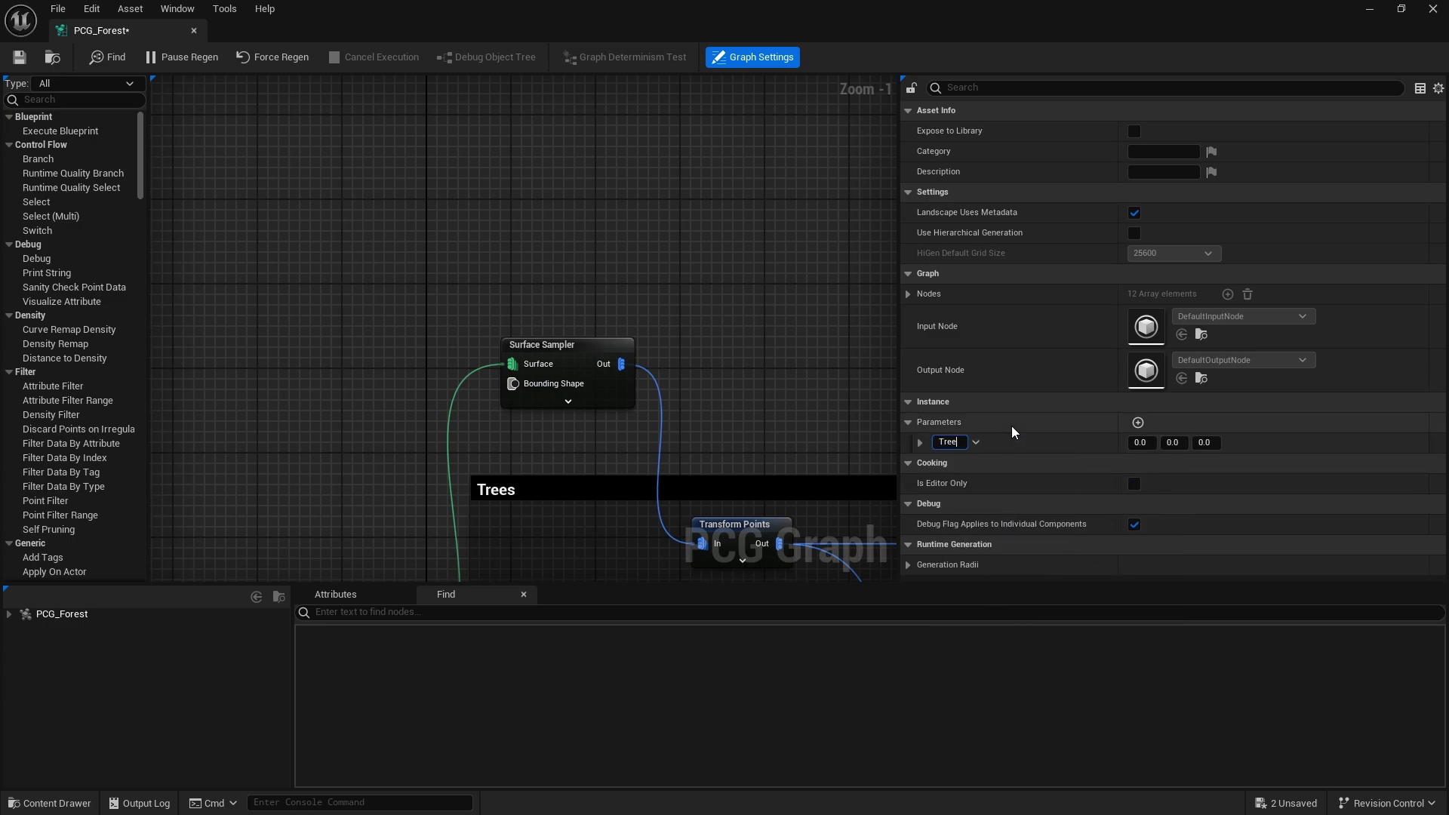
Add a Get Trees node beside the trees' Surface Sampler and set the Trees vector to 300, 300, 300.
{"action": "right_click_drag", "start_coordinate": [498, 335], "coordinate": [472, 165]}
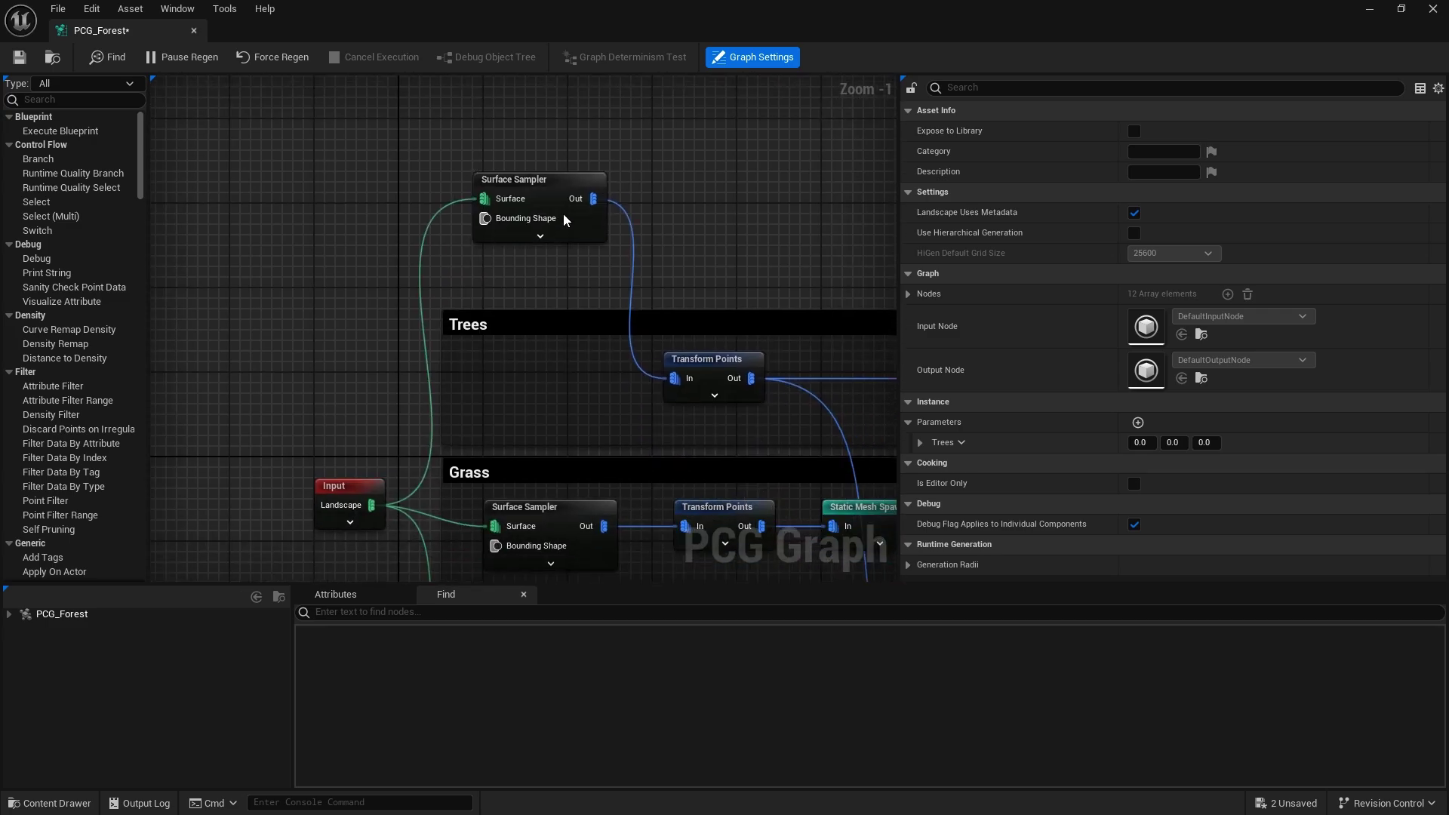
{"action": "right_click_drag", "start_coordinate": [566, 220], "coordinate": [611, 307]}
{"action": "right_click_drag", "start_coordinate": [294, 216], "coordinate": [453, 241]}
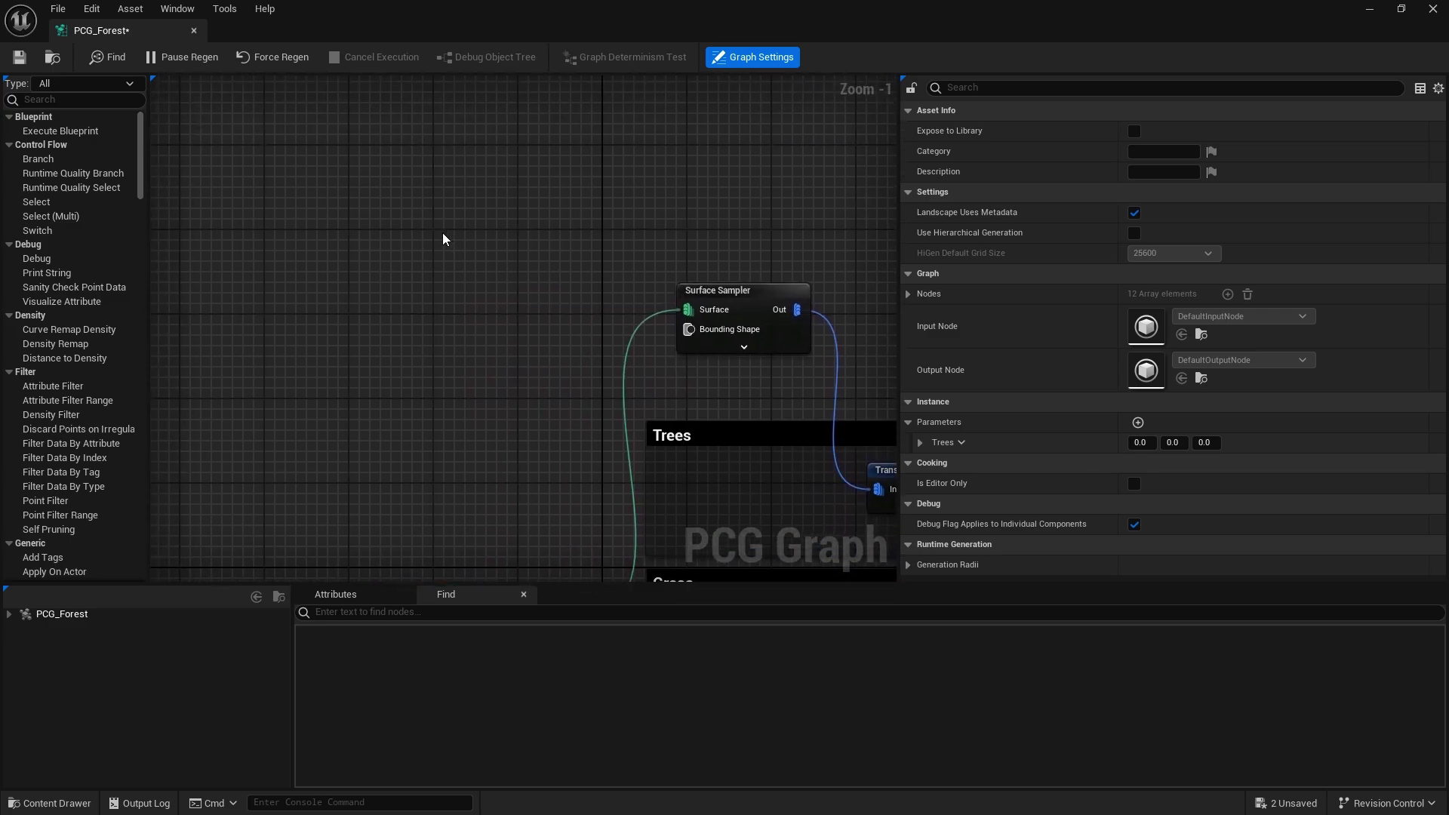
{"action": "right_click", "coordinate": [444, 239]}
{"action": "type", "text": "tree"}
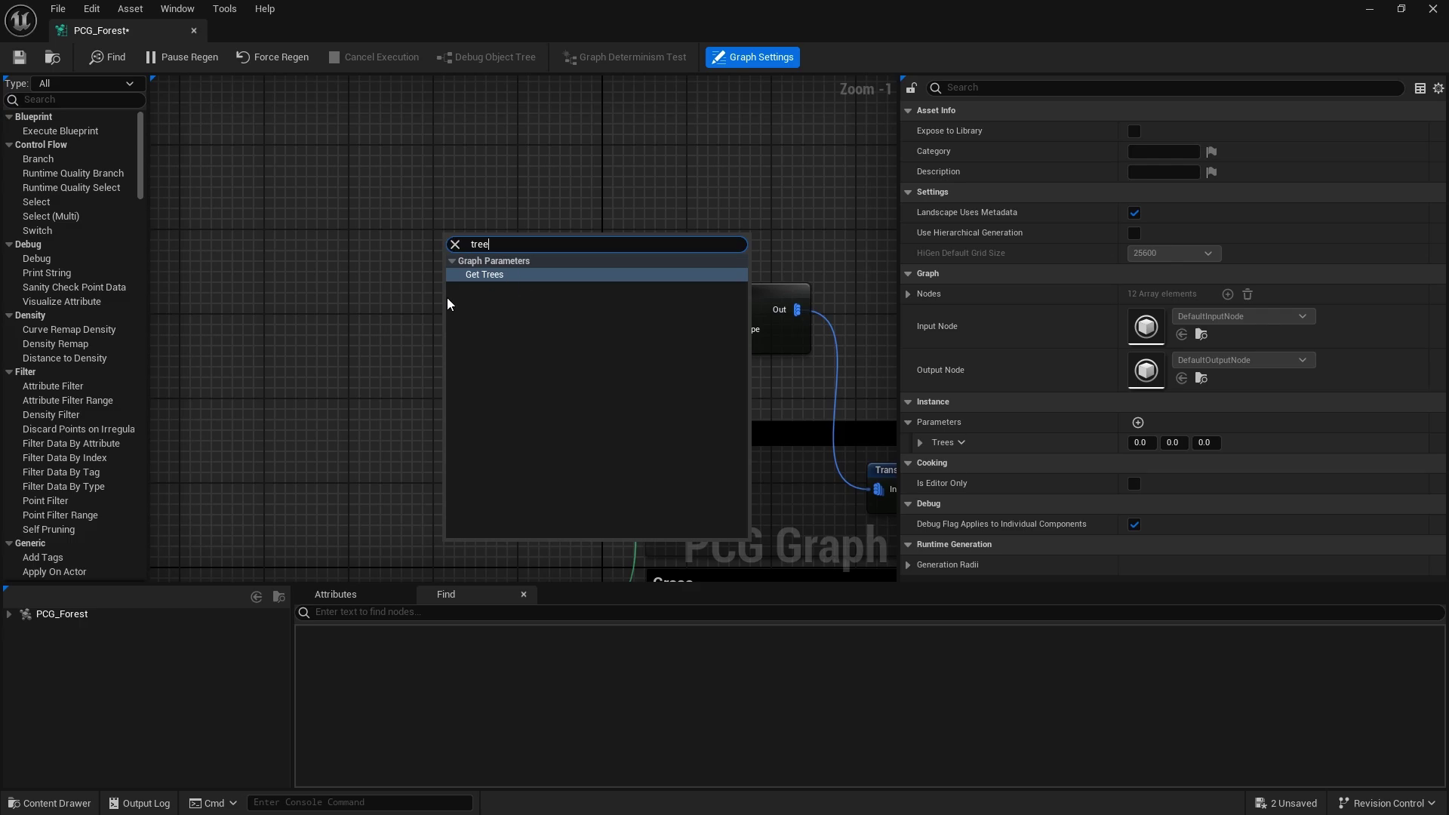
{"action": "left_click", "coordinate": [517, 276]}
{"action": "right_click_drag", "start_coordinate": [615, 328], "coordinate": [533, 301]}
{"action": "left_click_drag", "start_coordinate": [391, 218], "coordinate": [435, 339]}
{"action": "scroll", "coordinate": [769, 431], "scroll_direction": "up", "scroll_amount": 1}
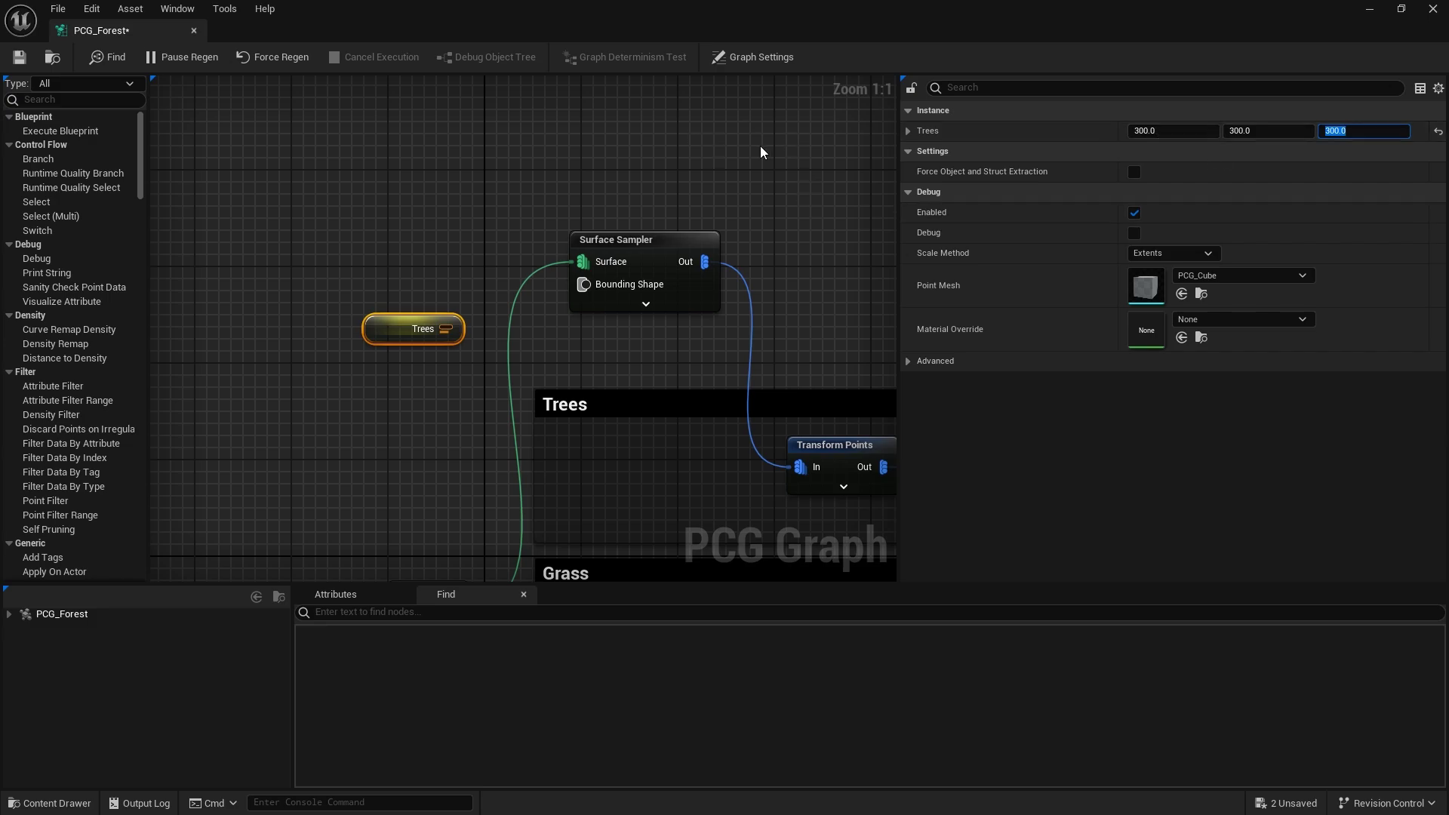
Move the PCG_Forest graph window off to the side so the level editor is uncovered.
{"action": "right_click_drag", "start_coordinate": [741, 180], "coordinate": [804, 194]}
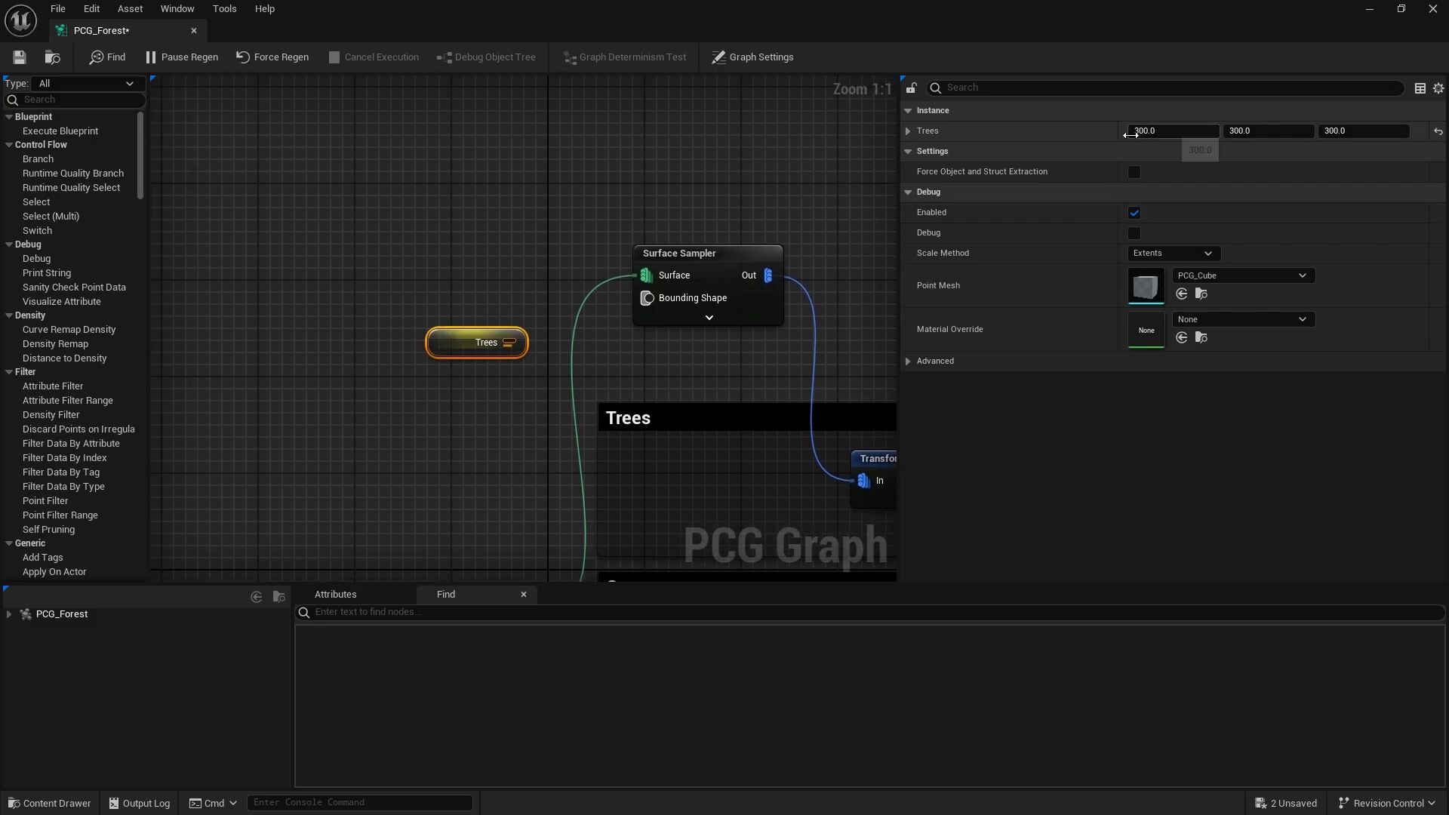
{"action": "right_click_drag", "start_coordinate": [847, 253], "coordinate": [747, 256]}
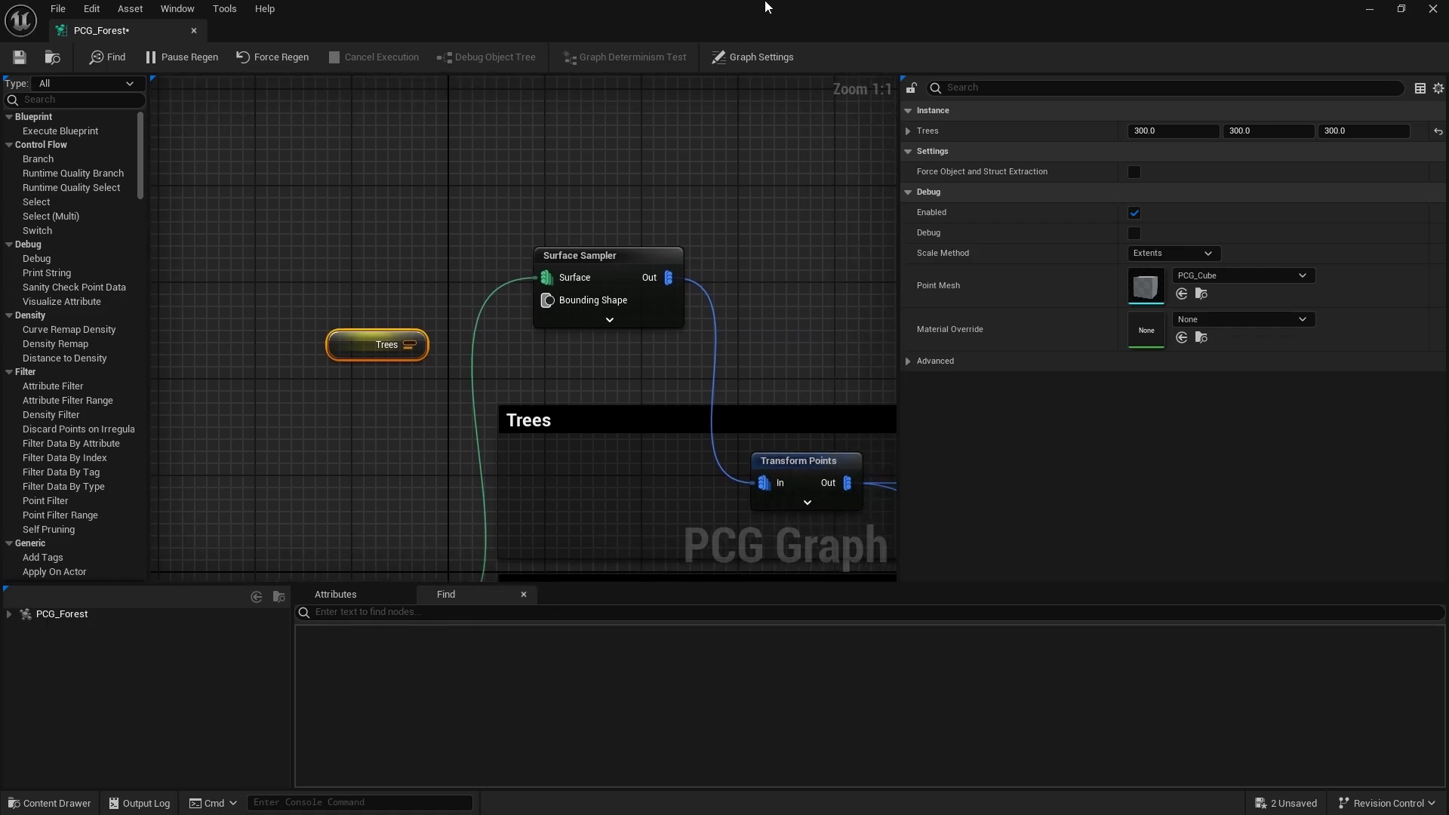
{"action": "double_click", "coordinate": [765, 7]}
{"action": "left_click_drag", "start_coordinate": [954, 387], "coordinate": [1078, 268]}
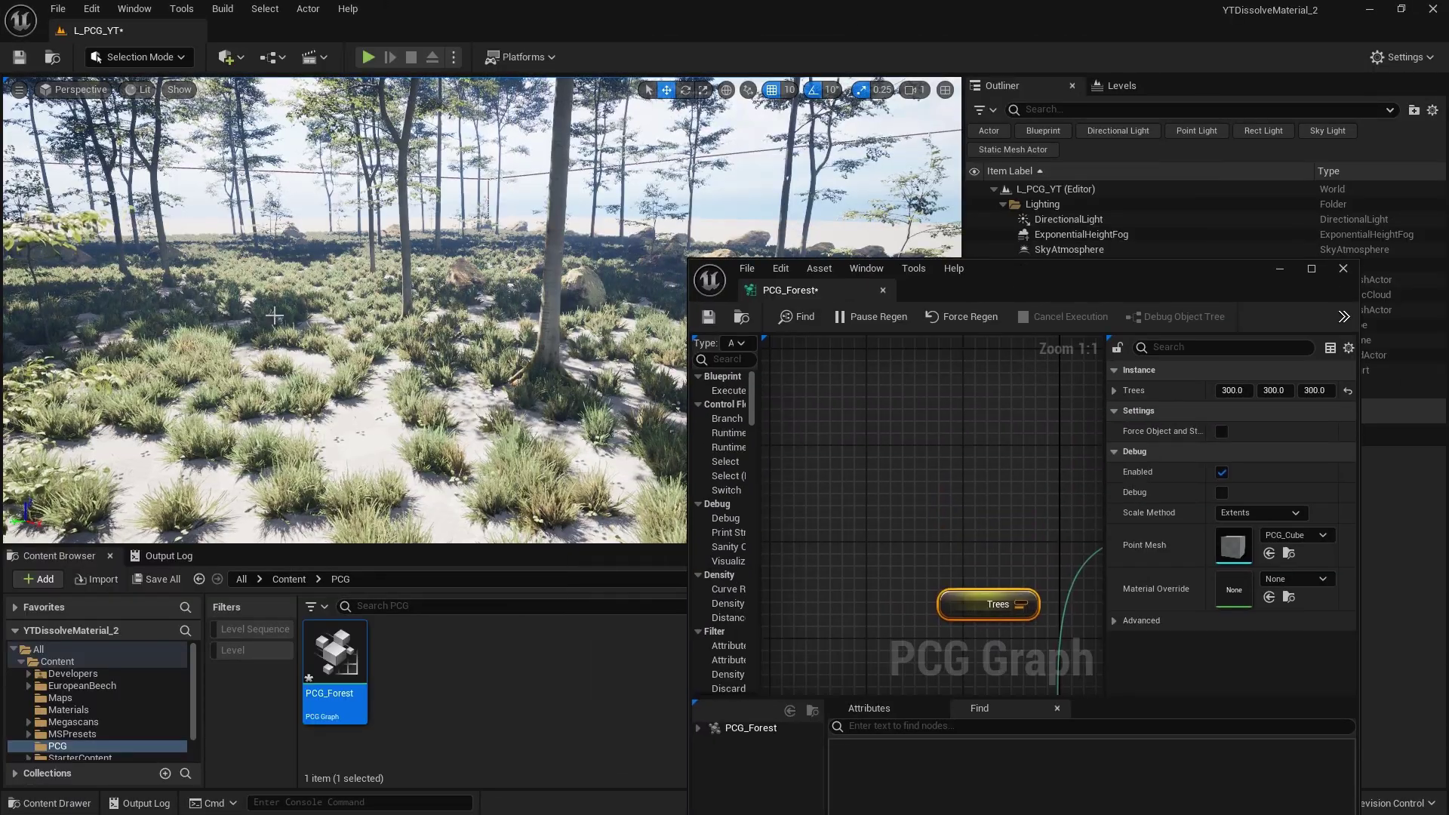
{"action": "double_click", "coordinate": [1067, 268]}
{"action": "right_click_drag", "start_coordinate": [452, 231], "coordinate": [455, 171]}
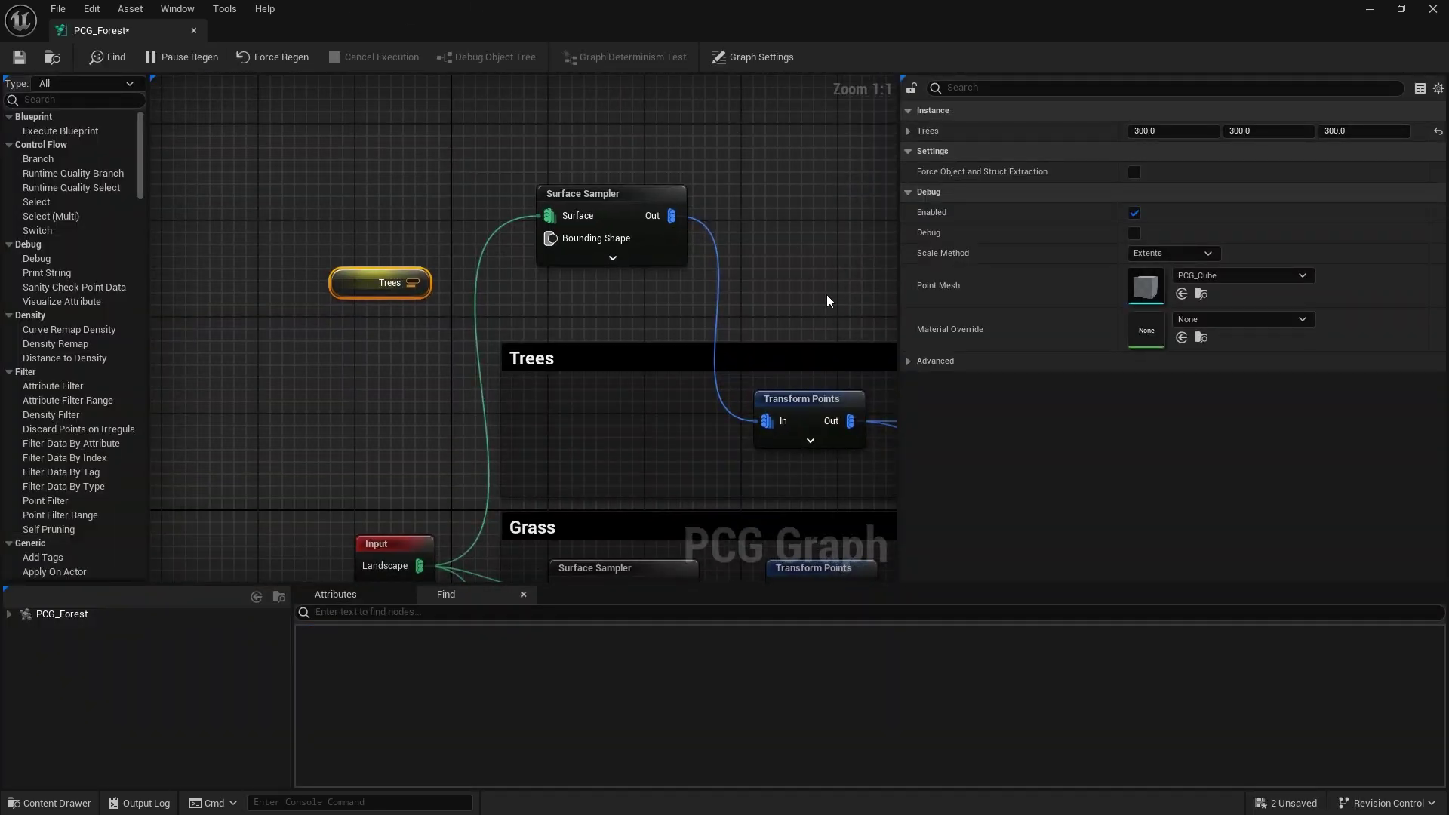
{"action": "left_click_drag", "start_coordinate": [852, 3], "coordinate": [1448, 400]}
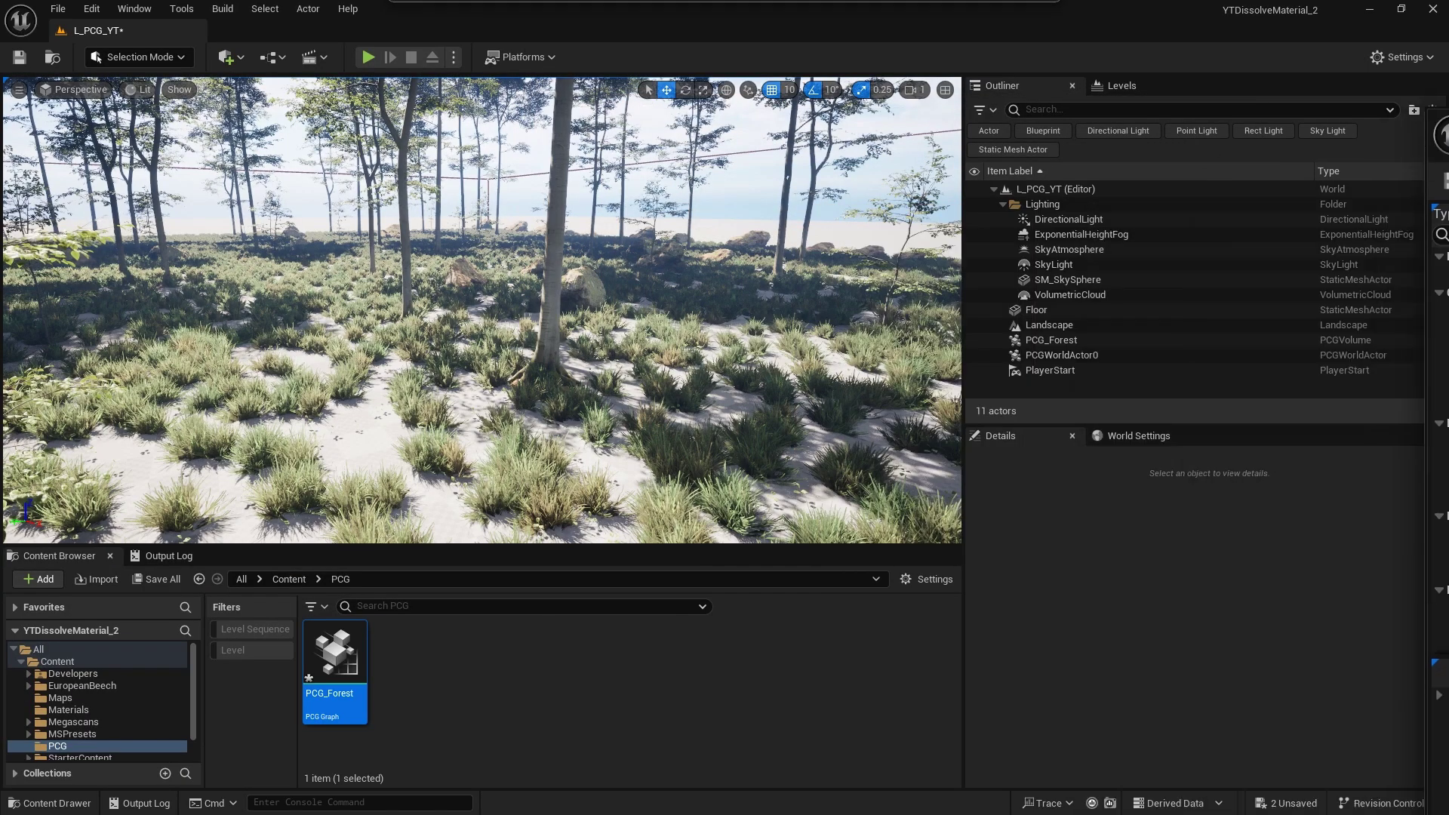
Create a Blueprint Class with Actor as its parent in the PCG folder and name it BP_Forest.
{"action": "right_click", "coordinate": [421, 654]}
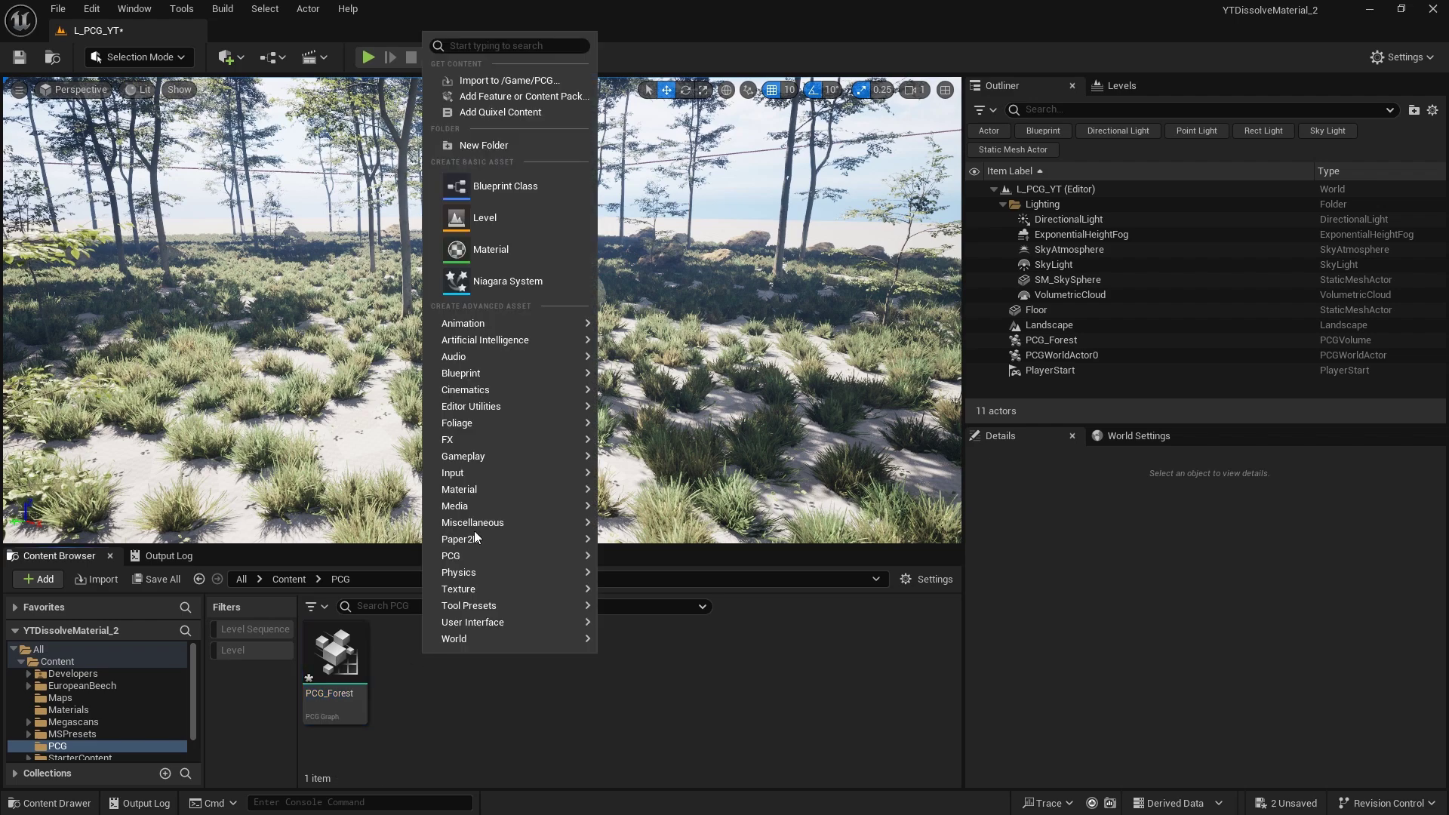
{"action": "left_click", "coordinate": [514, 185]}
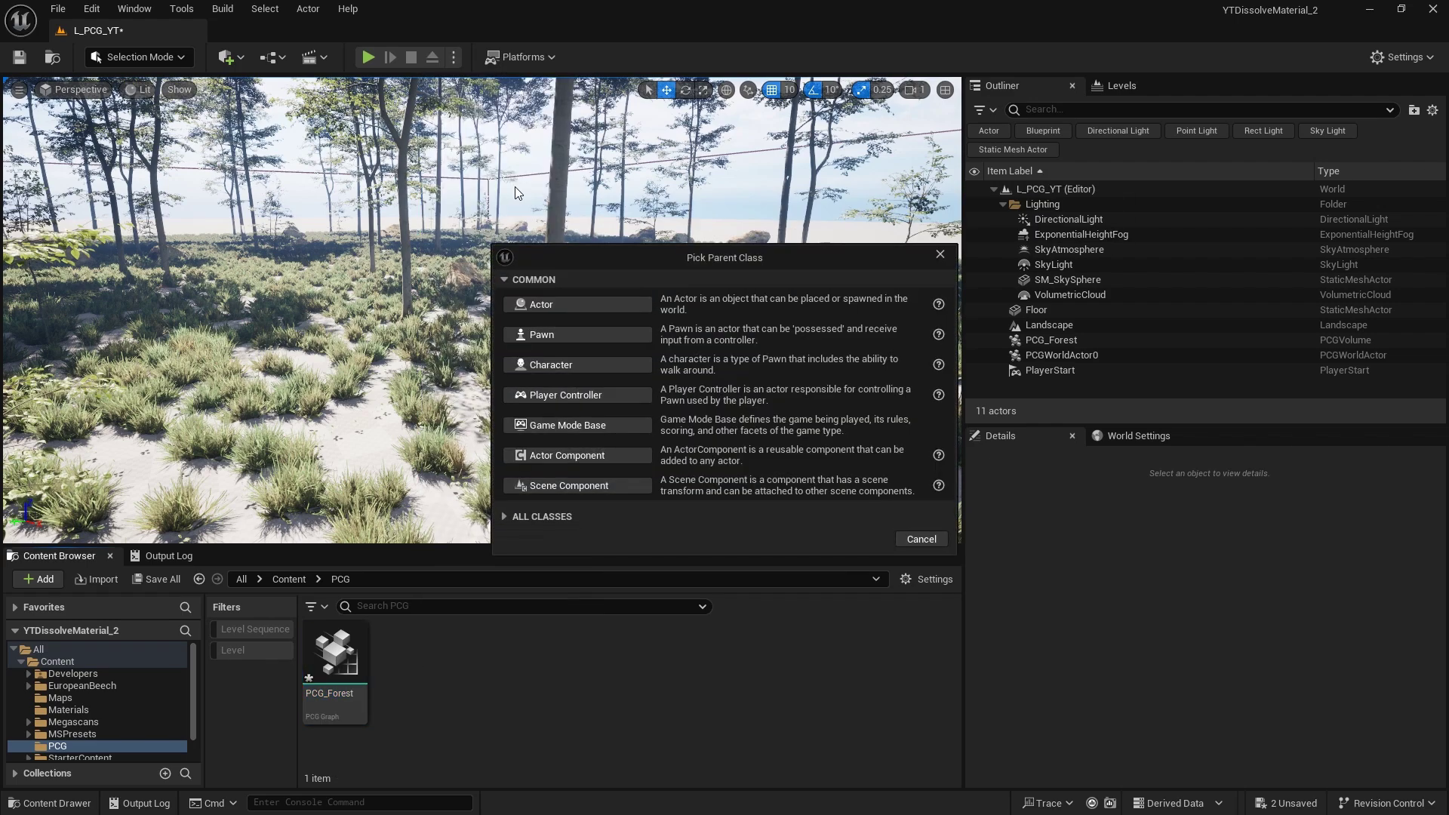
{"action": "left_click", "coordinate": [591, 305]}
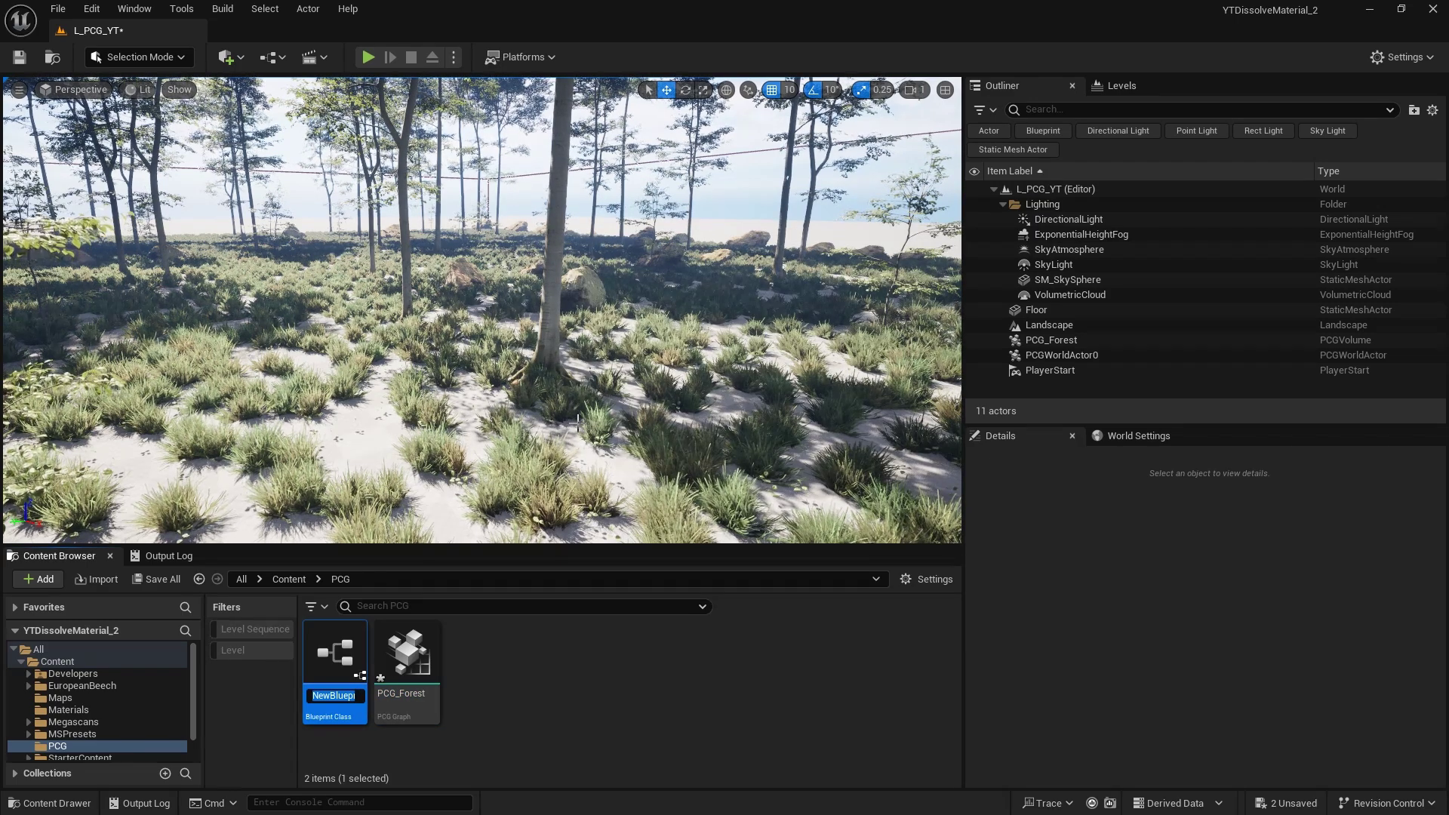
{"action": "type", "text": "BP_"}
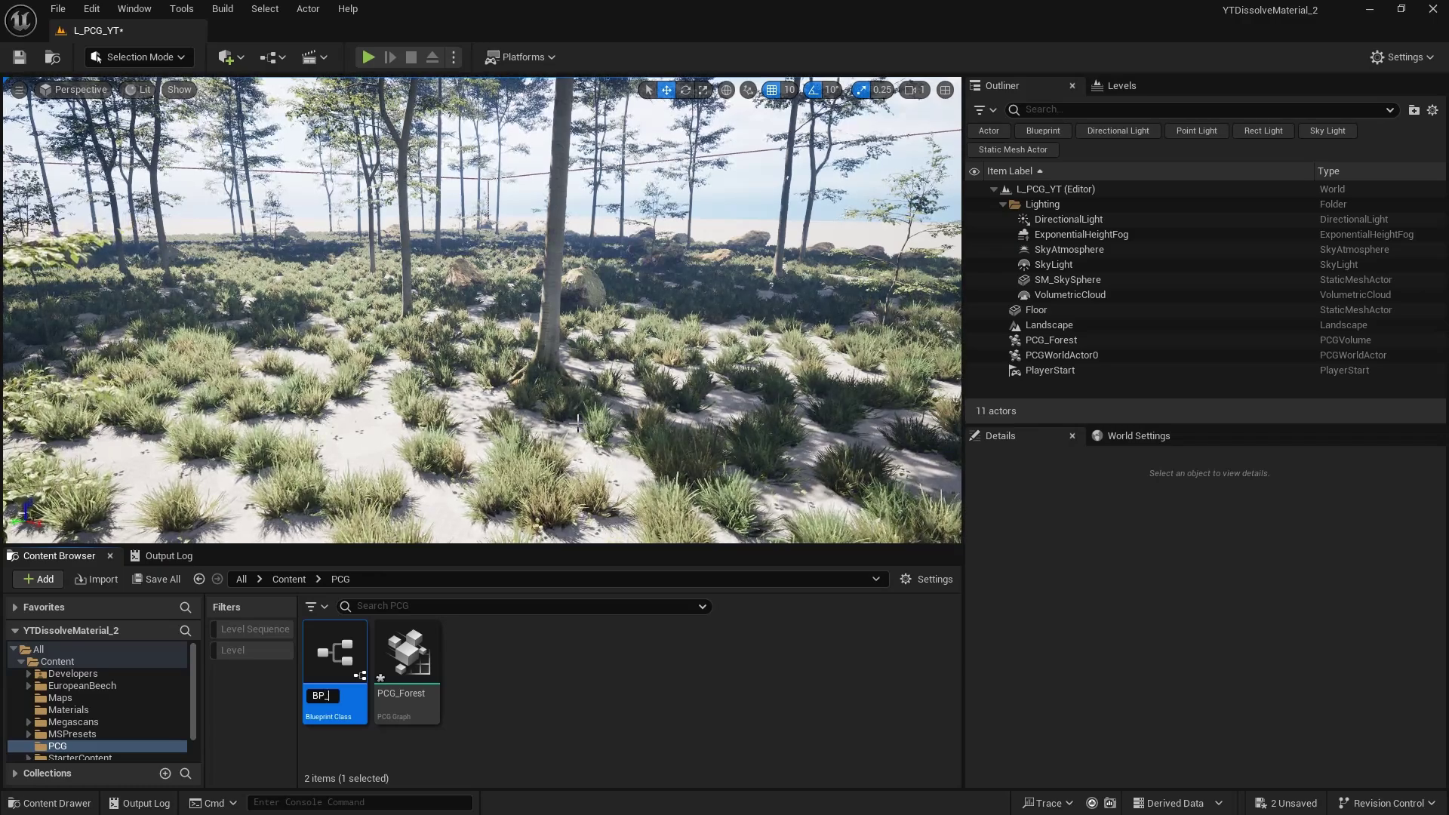
{"action": "type", "text": "Forest"}
{"action": "key", "text": "Return"}
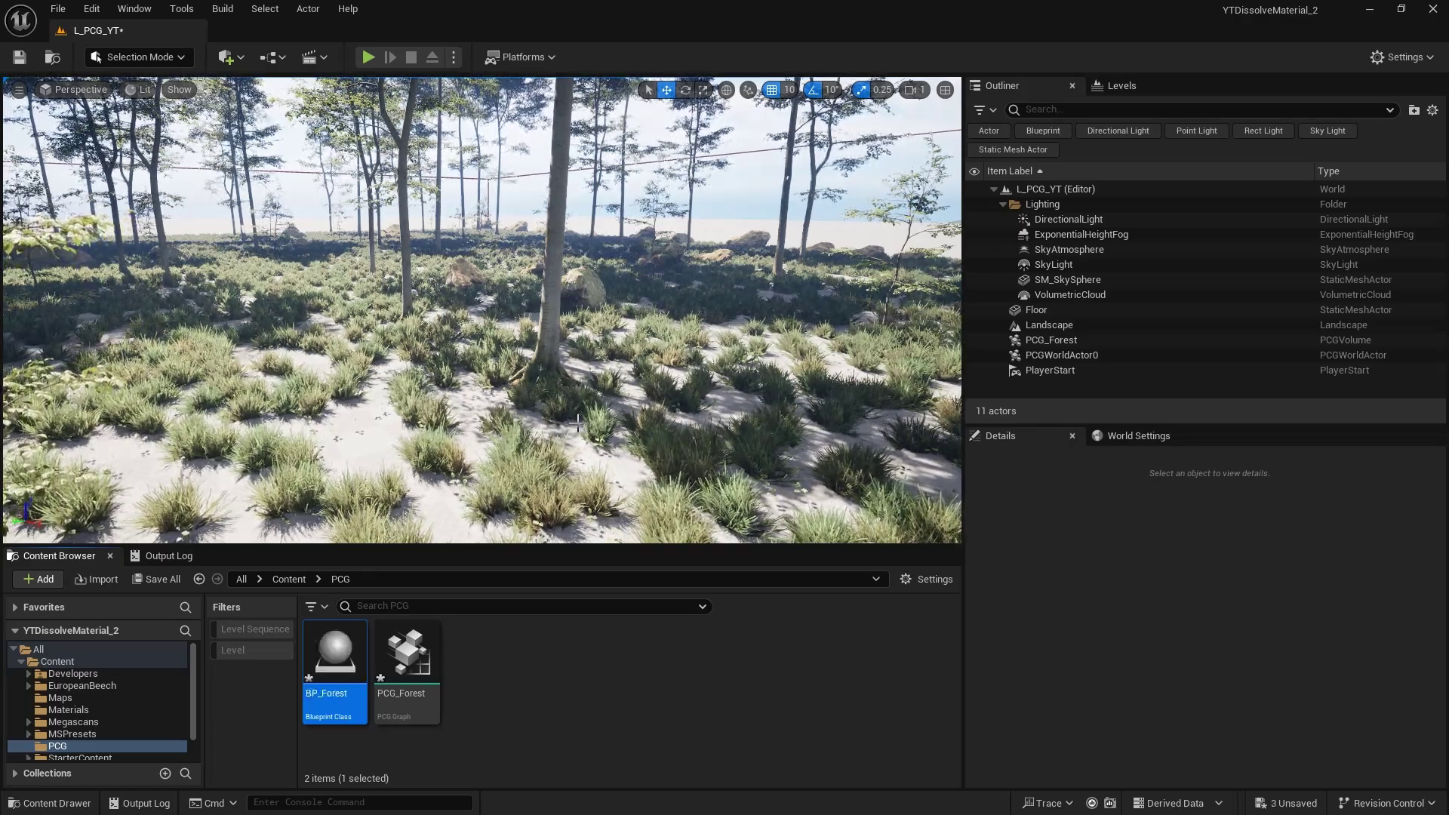
Open the BP_Forest blueprint, add a PCG component to it and compile.
{"action": "double_click", "coordinate": [320, 634]}
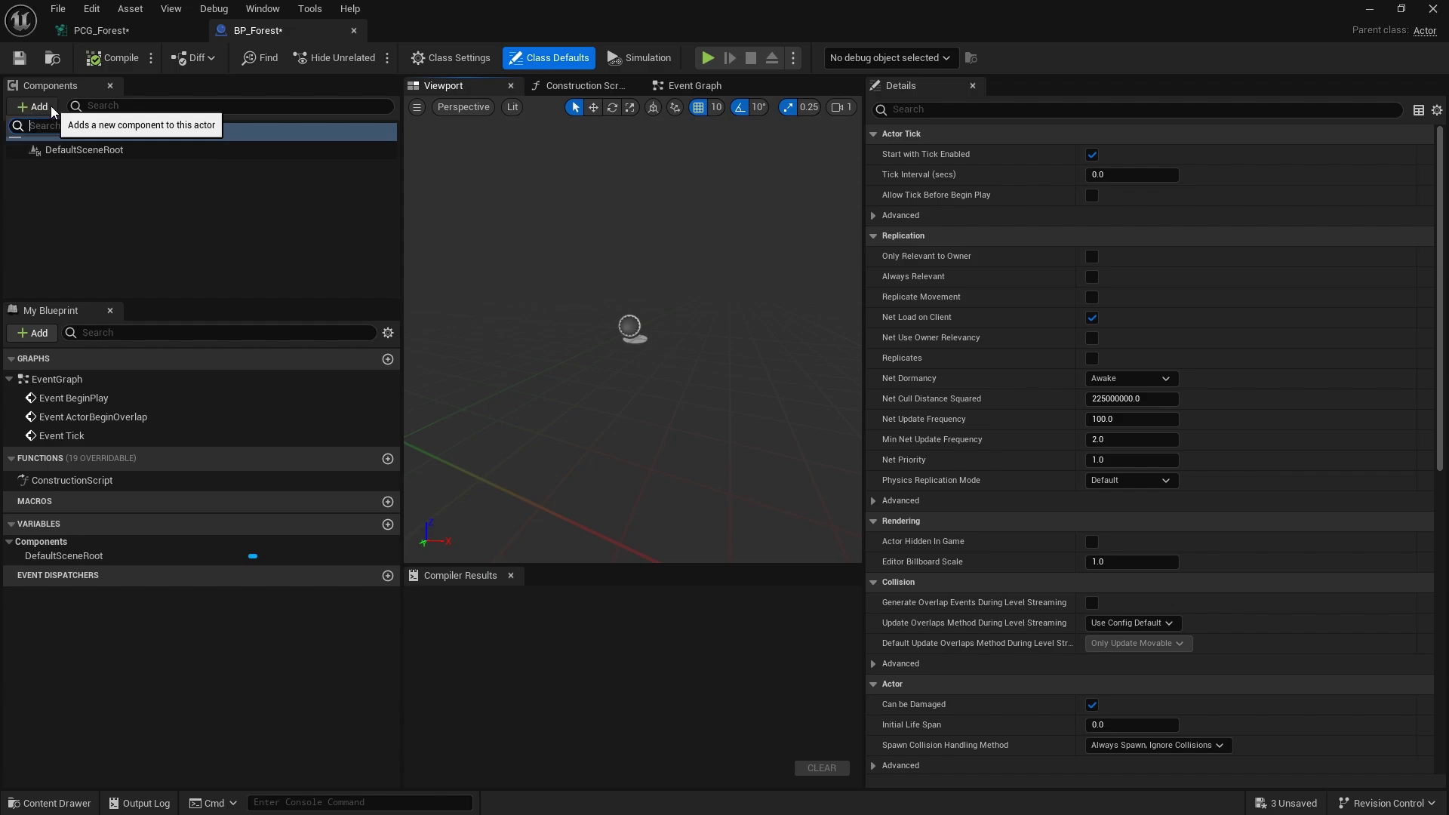
{"action": "left_click", "coordinate": [38, 106]}
{"action": "type", "text": "pcg"}
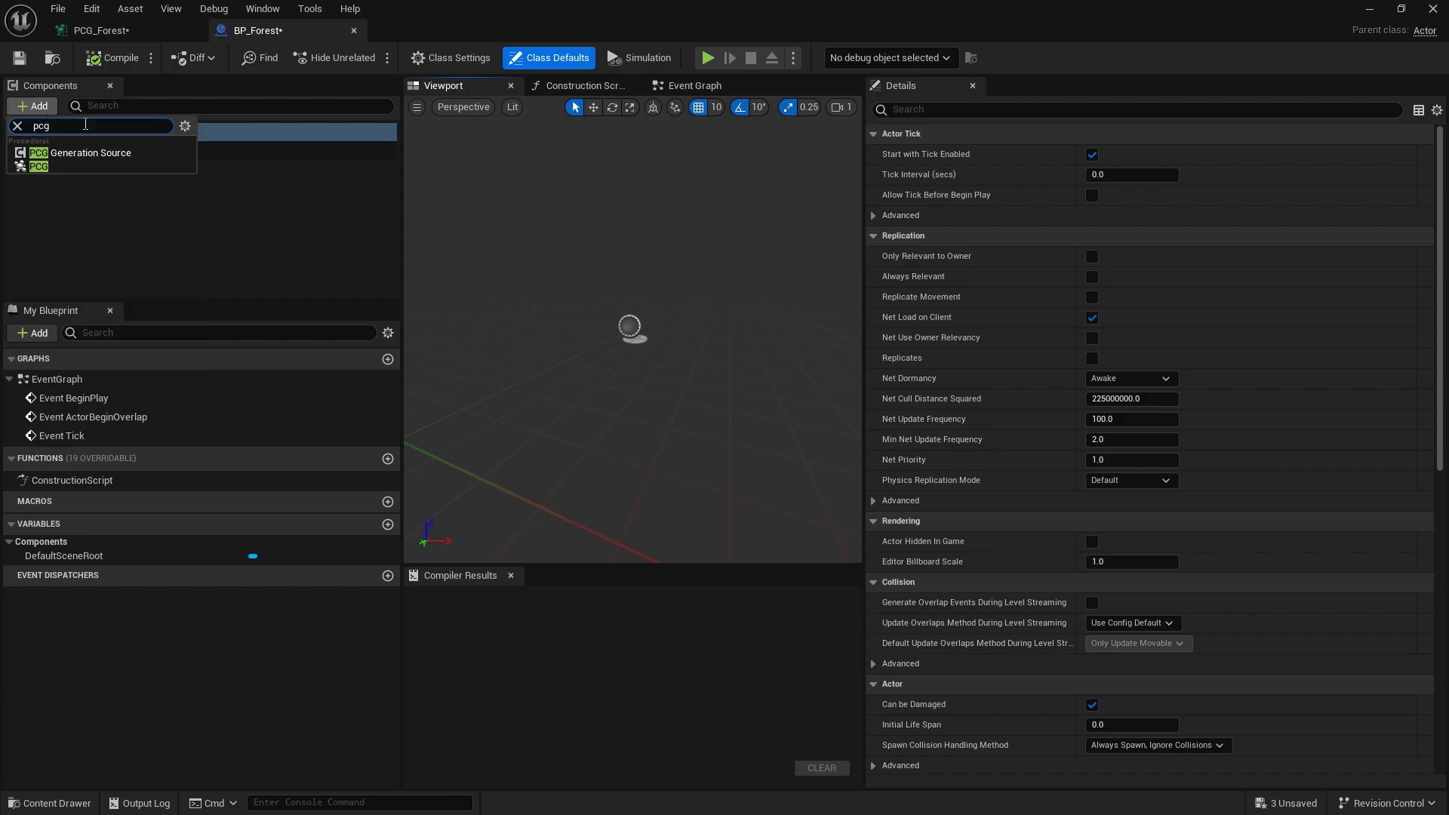
{"action": "left_click", "coordinate": [61, 166]}
{"action": "left_click", "coordinate": [113, 58]}
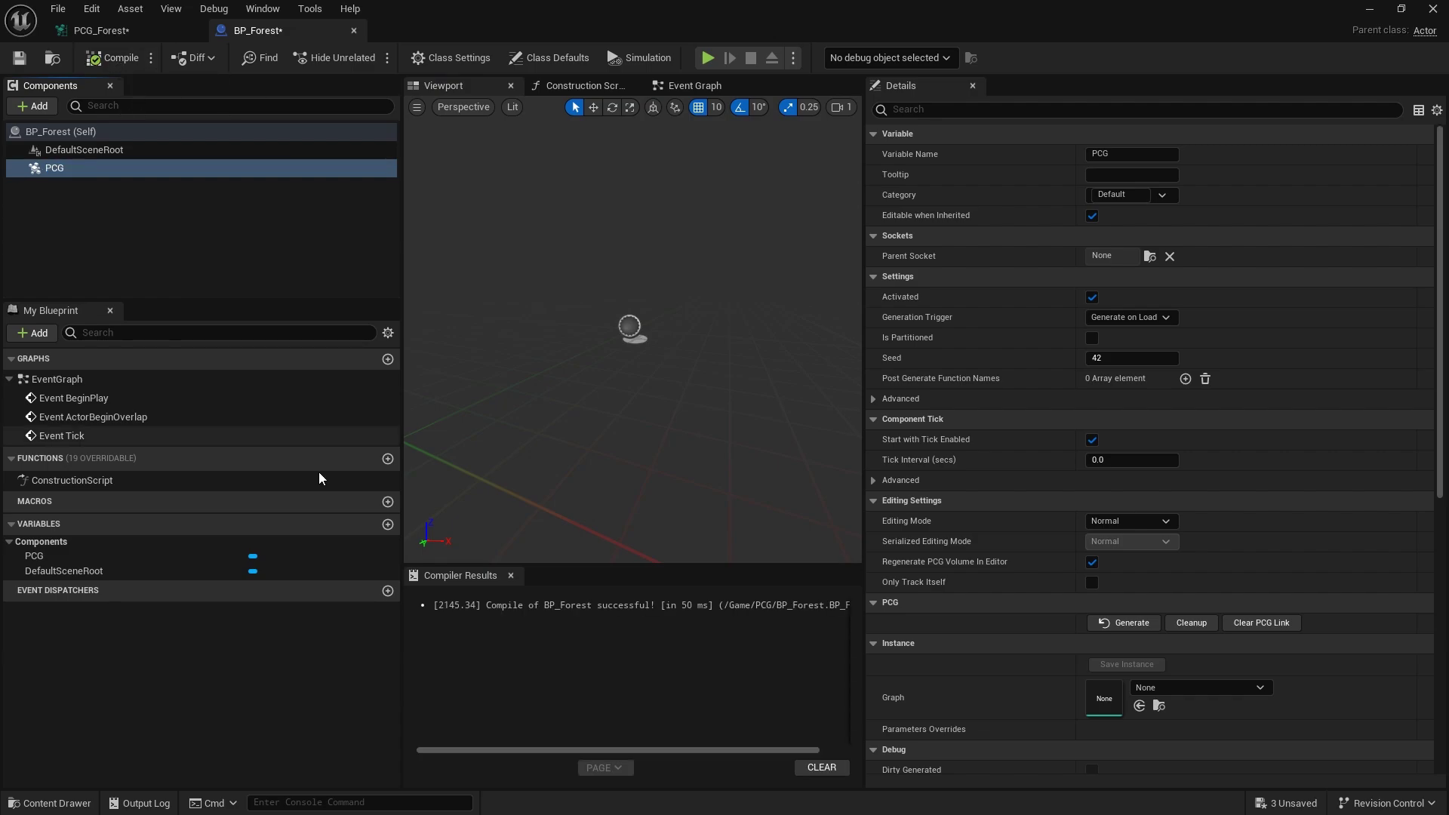
Add a new variable to the BP_Forest blueprint.
{"action": "left_click", "coordinate": [388, 524]}
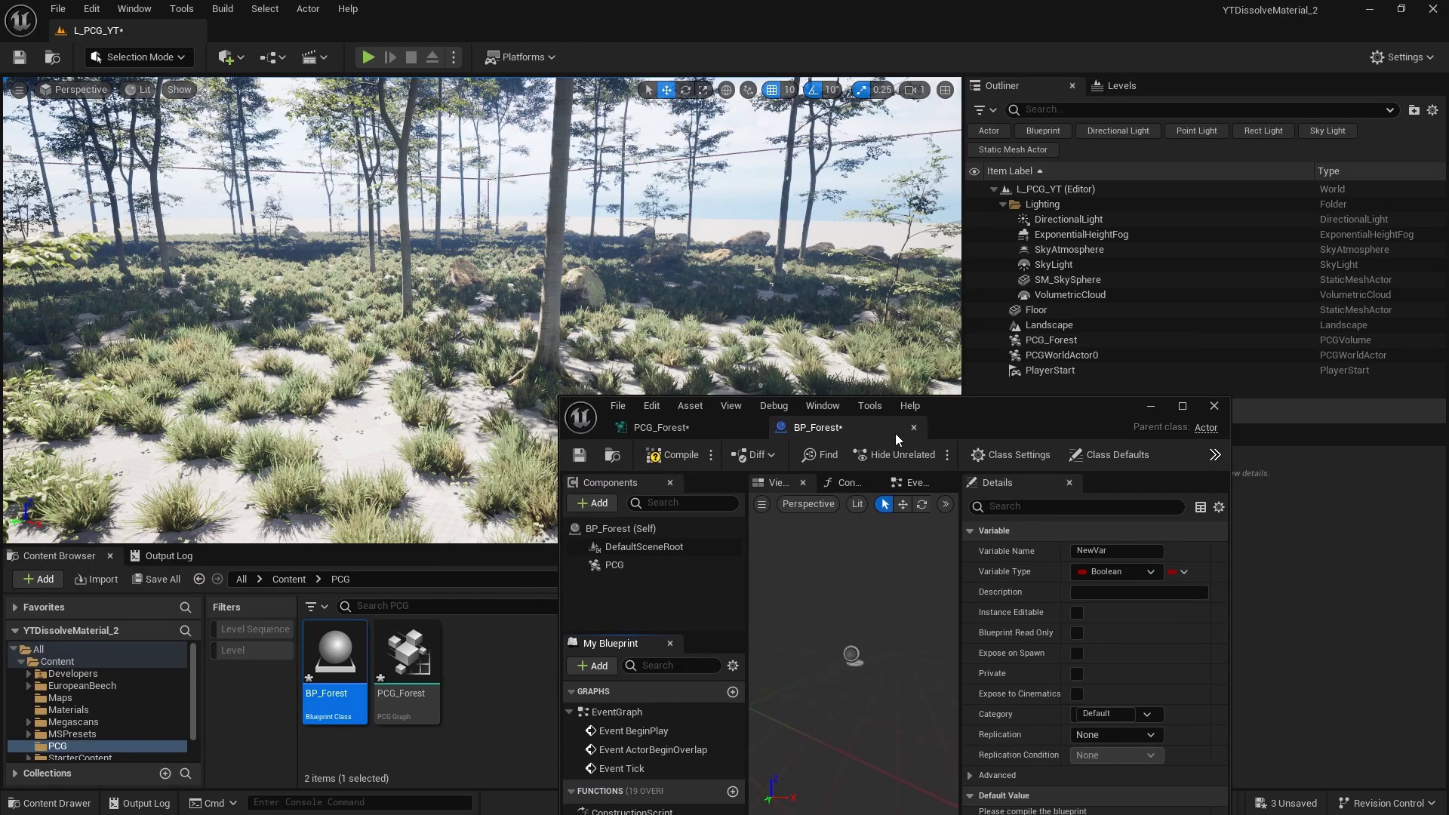
{"action": "left_click_drag", "start_coordinate": [894, 433], "coordinate": [908, 357]}
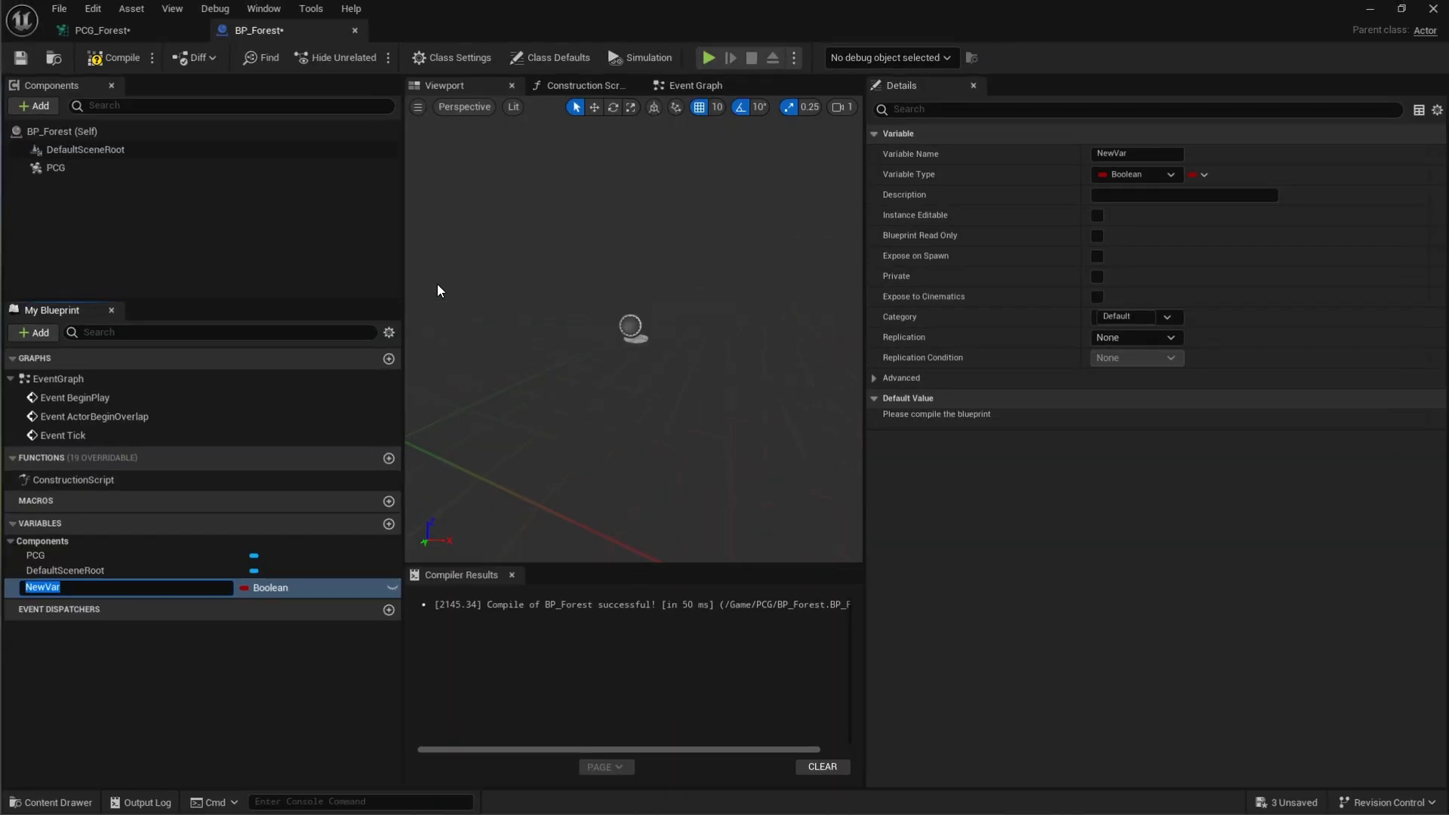
{"action": "left_click", "coordinate": [98, 33]}
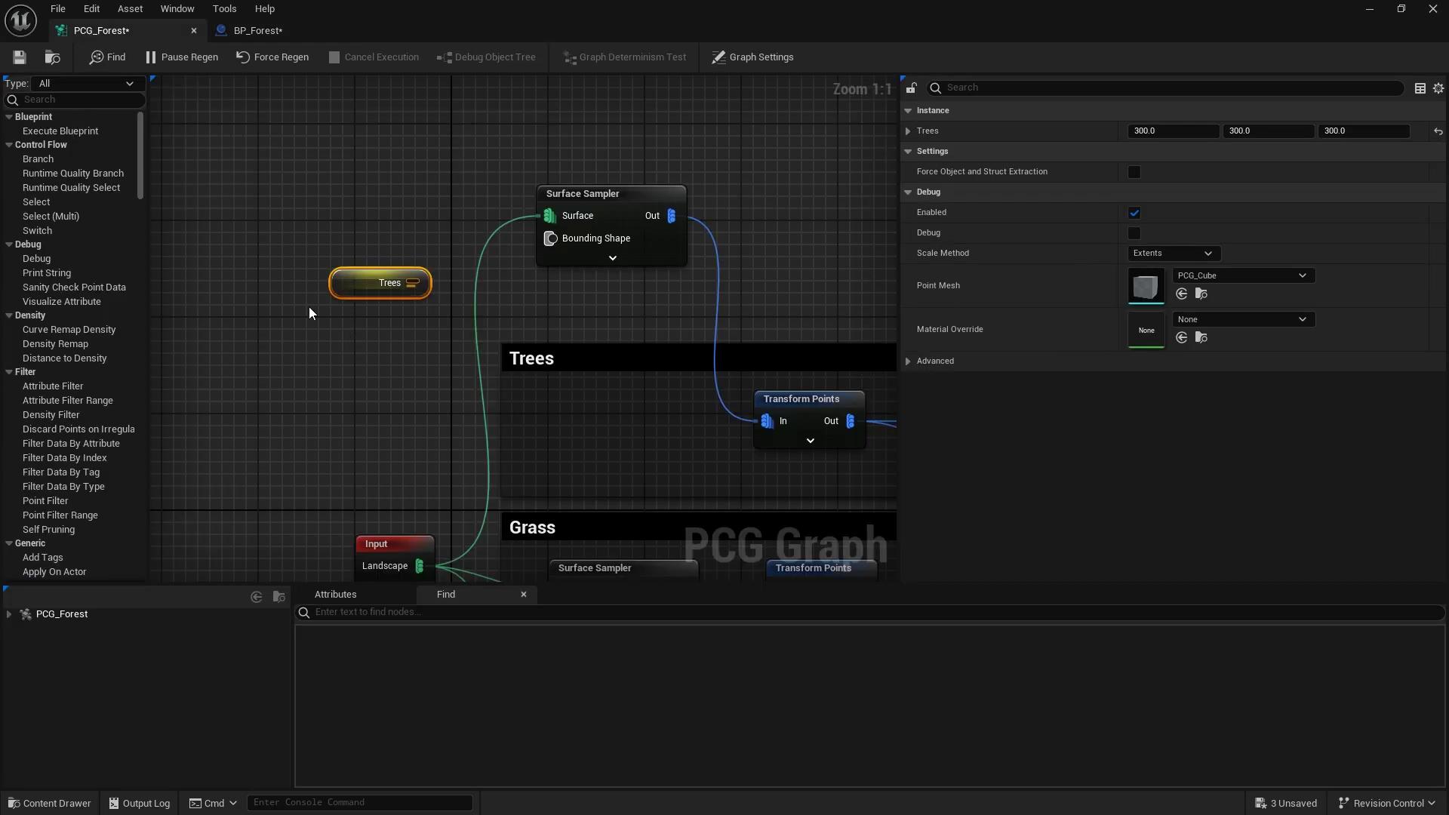
{"action": "left_click", "coordinate": [257, 30]}
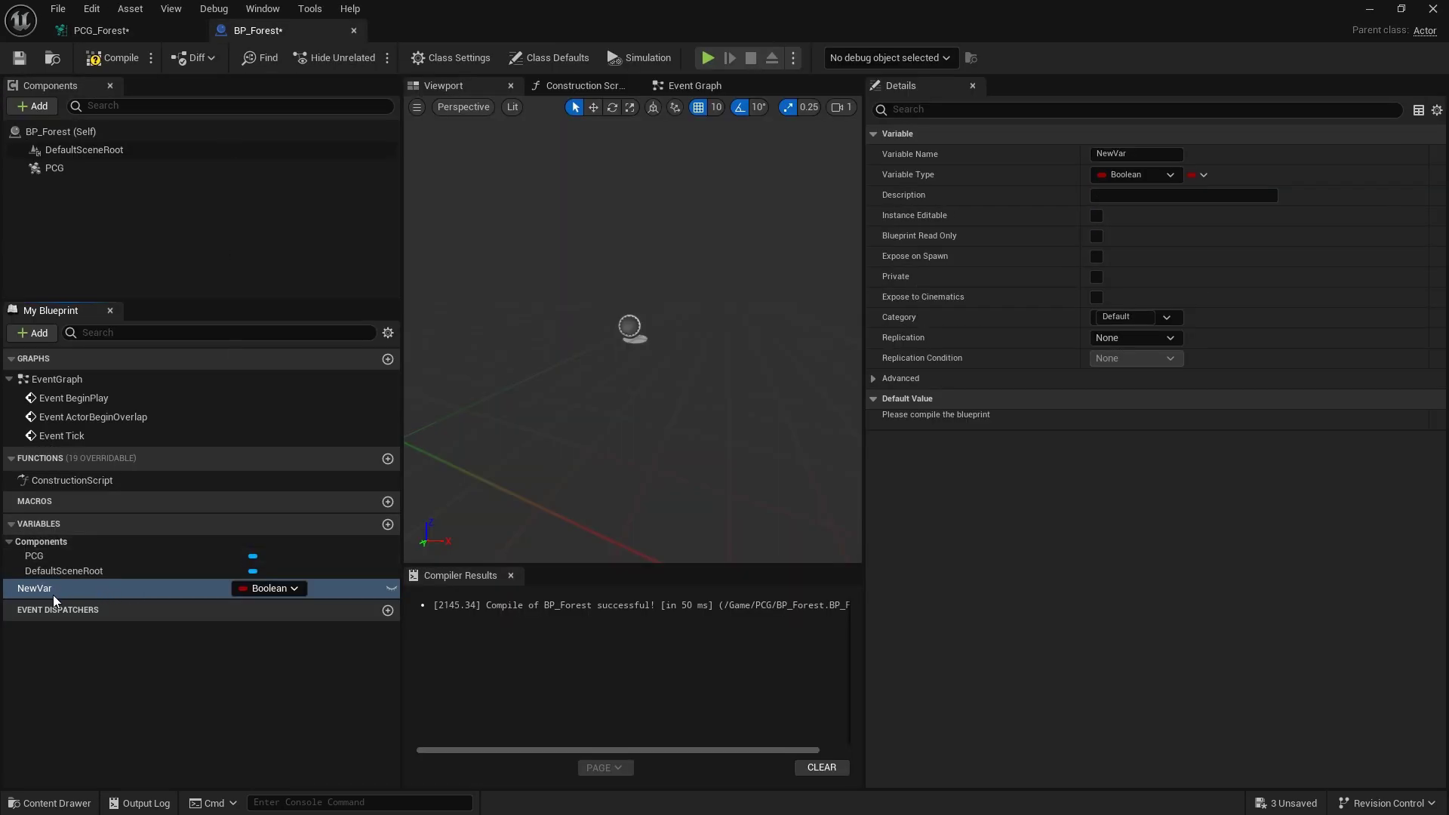
In the PCG_Forest graph, connect the Trees parameter node to the Point Extents override of the trees' Surface Sampler and collapse the unused pins.
{"action": "left_click", "coordinate": [135, 32]}
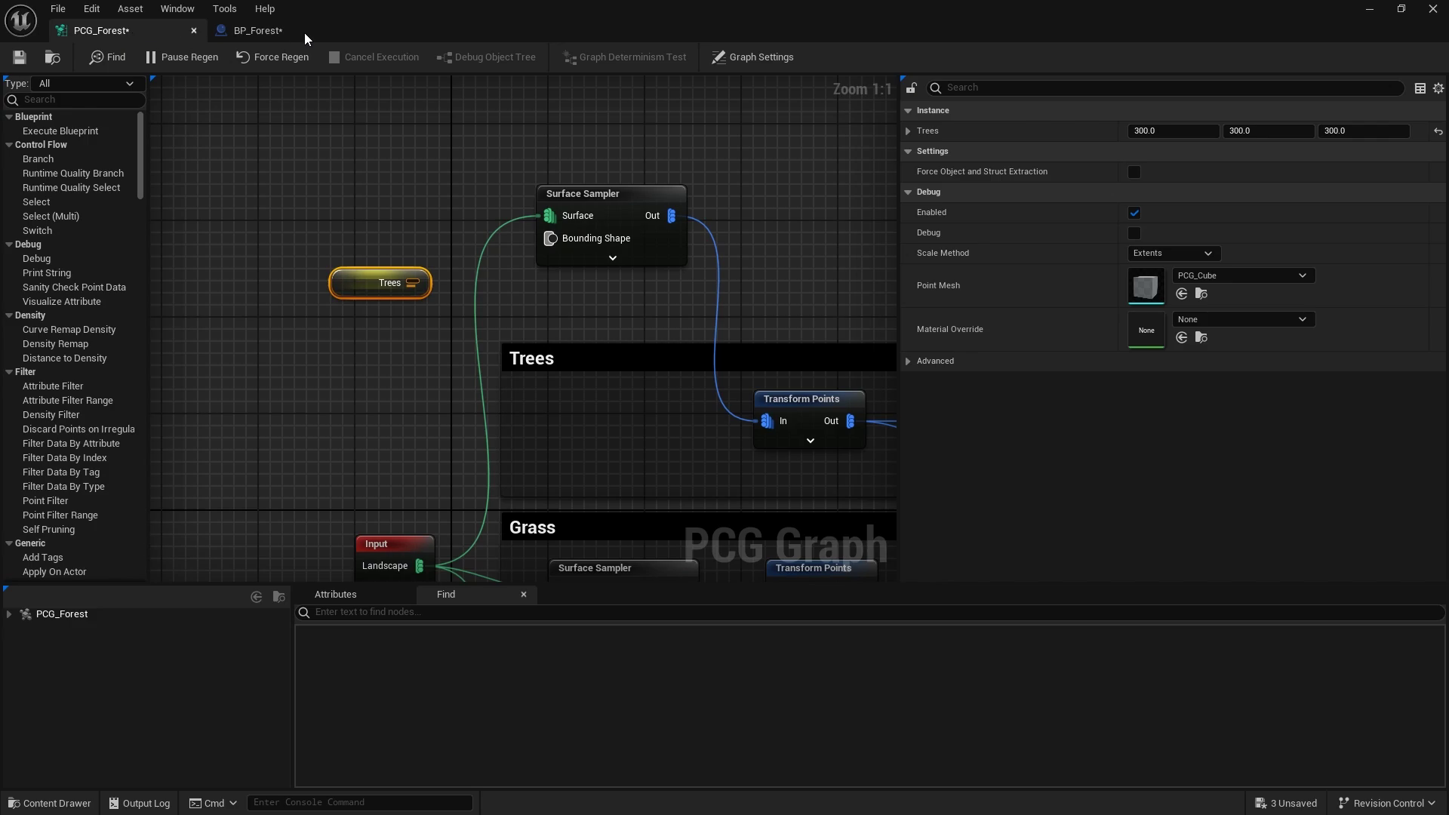
{"action": "left_click_drag", "start_coordinate": [355, 284], "coordinate": [344, 235]}
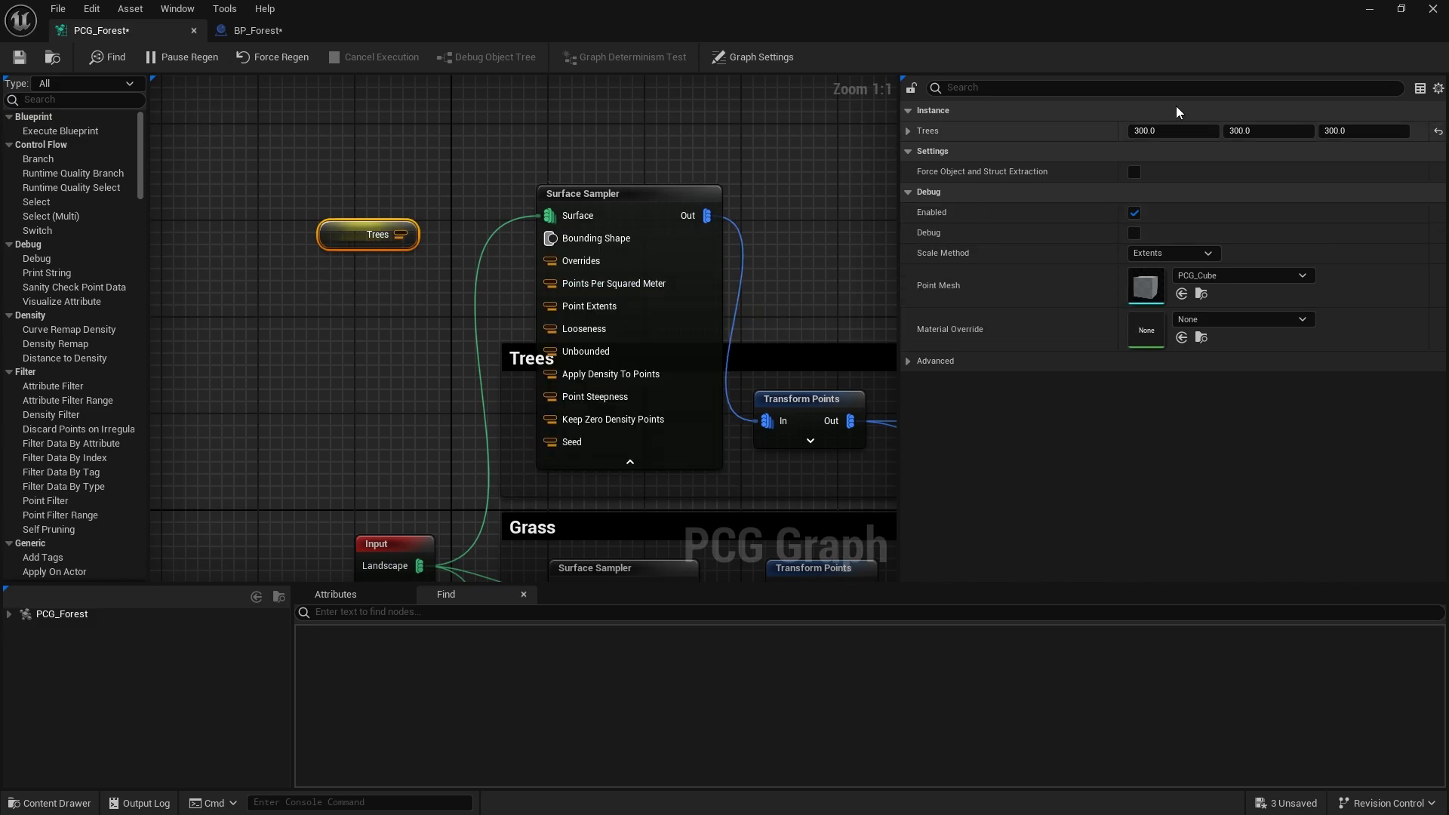
{"action": "left_click", "coordinate": [907, 131]}
{"action": "left_click", "coordinate": [633, 188]}
{"action": "left_click", "coordinate": [632, 190]}
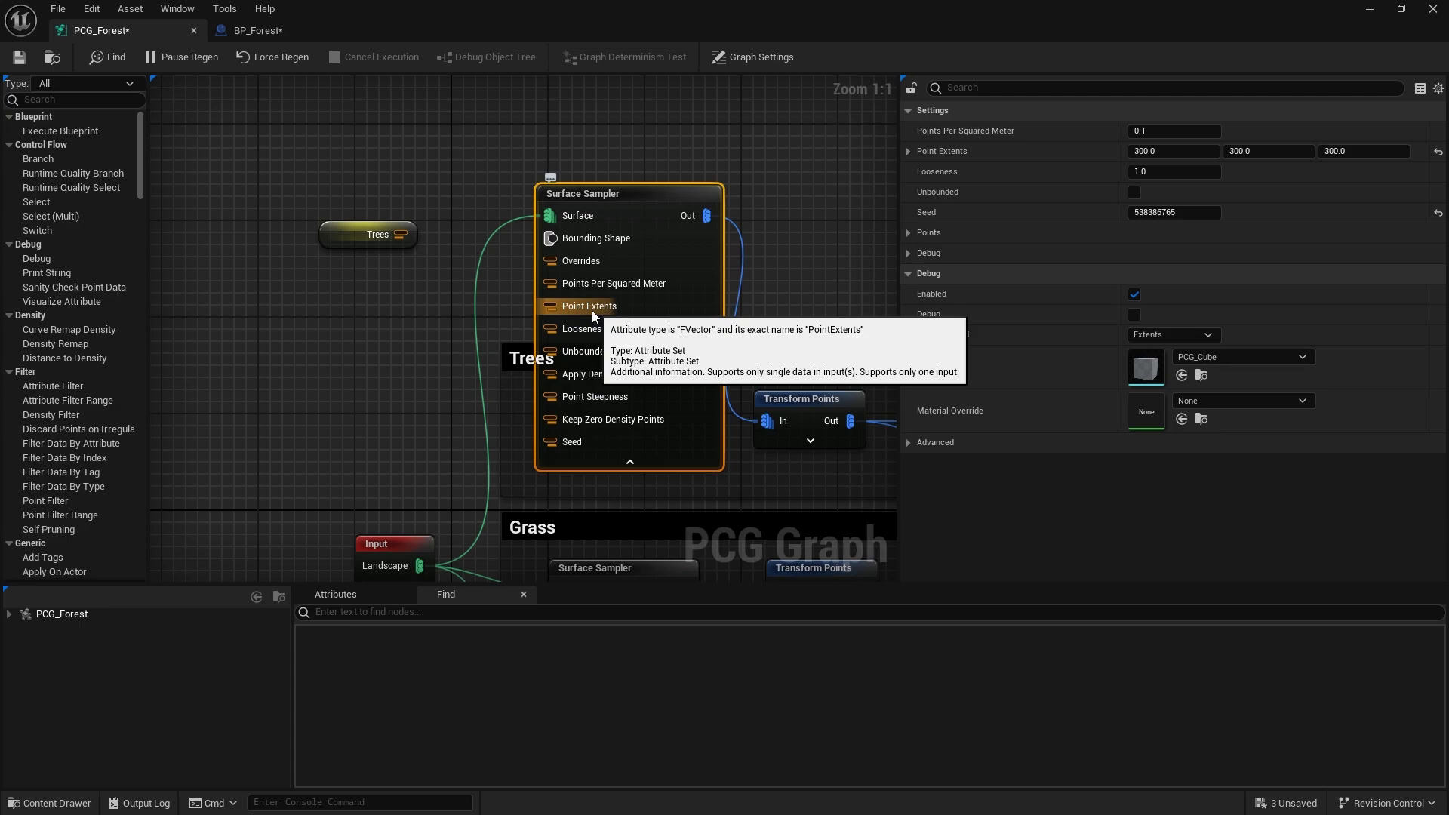
{"action": "mouse_move", "coordinate": [401, 284]}
{"action": "right_mouse_down"}
{"action": "mouse_move", "coordinate": [421, 335]}
{"action": "mouse_move", "coordinate": [391, 267]}
{"action": "mouse_move", "coordinate": [423, 288]}
{"action": "right_mouse_up"}
{"action": "left_click_drag", "start_coordinate": [369, 280], "coordinate": [581, 339]}
{"action": "left_click", "coordinate": [636, 495]}
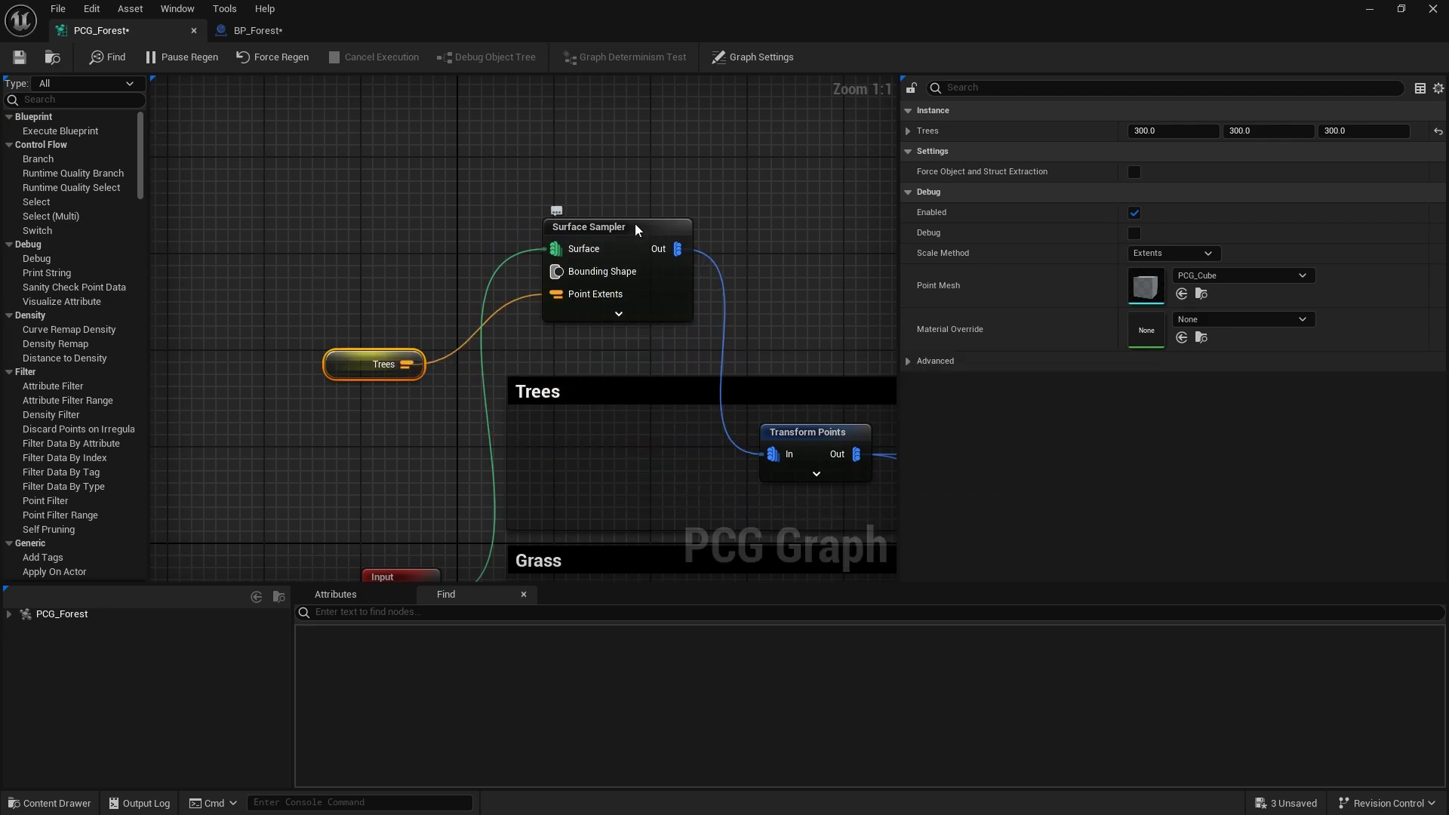
Move the Surface Sampler back inside the Trees comment box and place the Trees parameter node beside it.
{"action": "left_click_drag", "start_coordinate": [636, 237], "coordinate": [640, 414]}
{"action": "right_click_drag", "start_coordinate": [640, 376], "coordinate": [595, 289]}
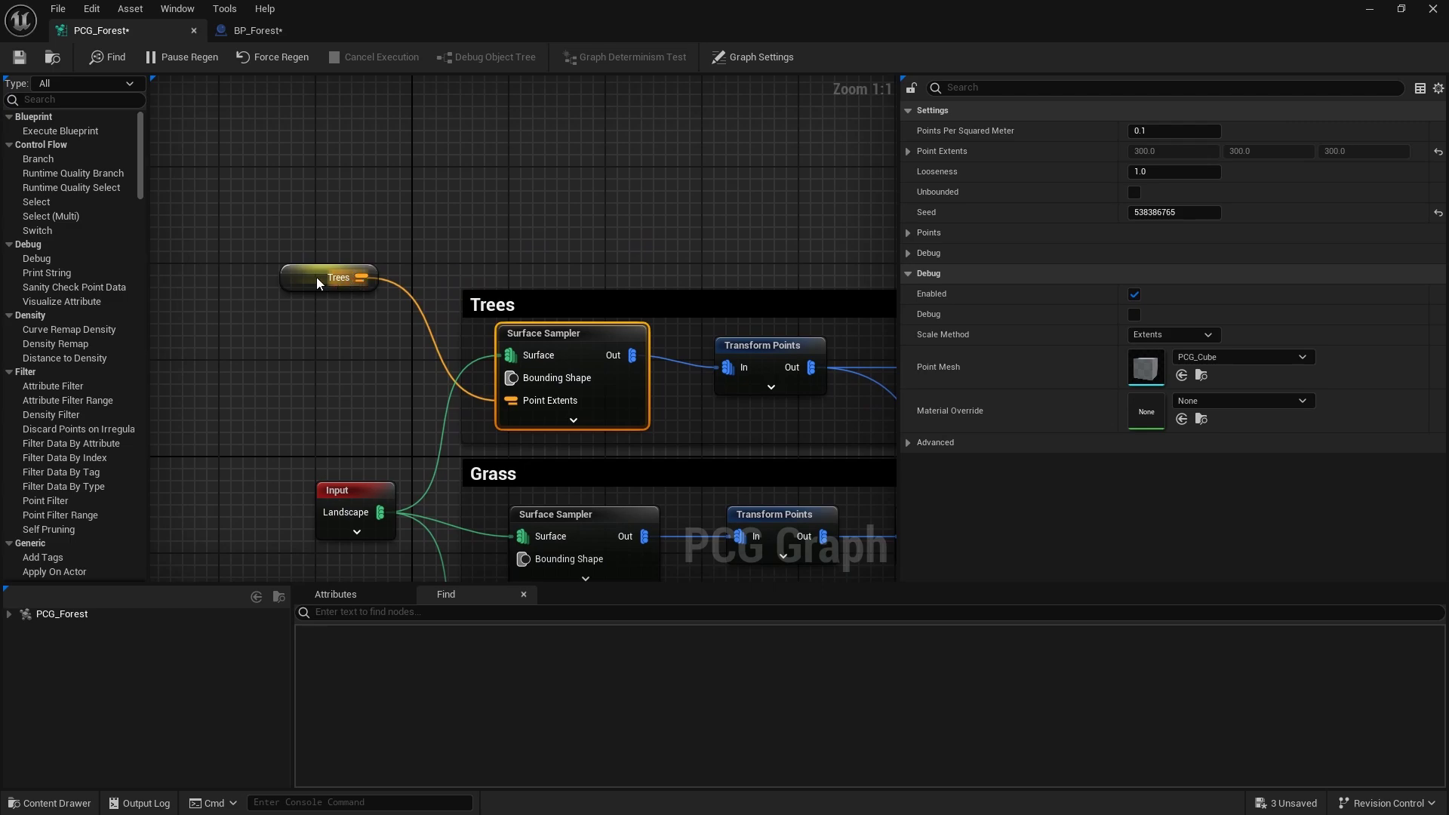
{"action": "left_click_drag", "start_coordinate": [315, 277], "coordinate": [339, 362]}
{"action": "right_click_drag", "start_coordinate": [341, 210], "coordinate": [469, 268]}
Rename the new variable in the BP_Forest blueprint to Trees.
{"action": "left_click", "coordinate": [261, 34]}
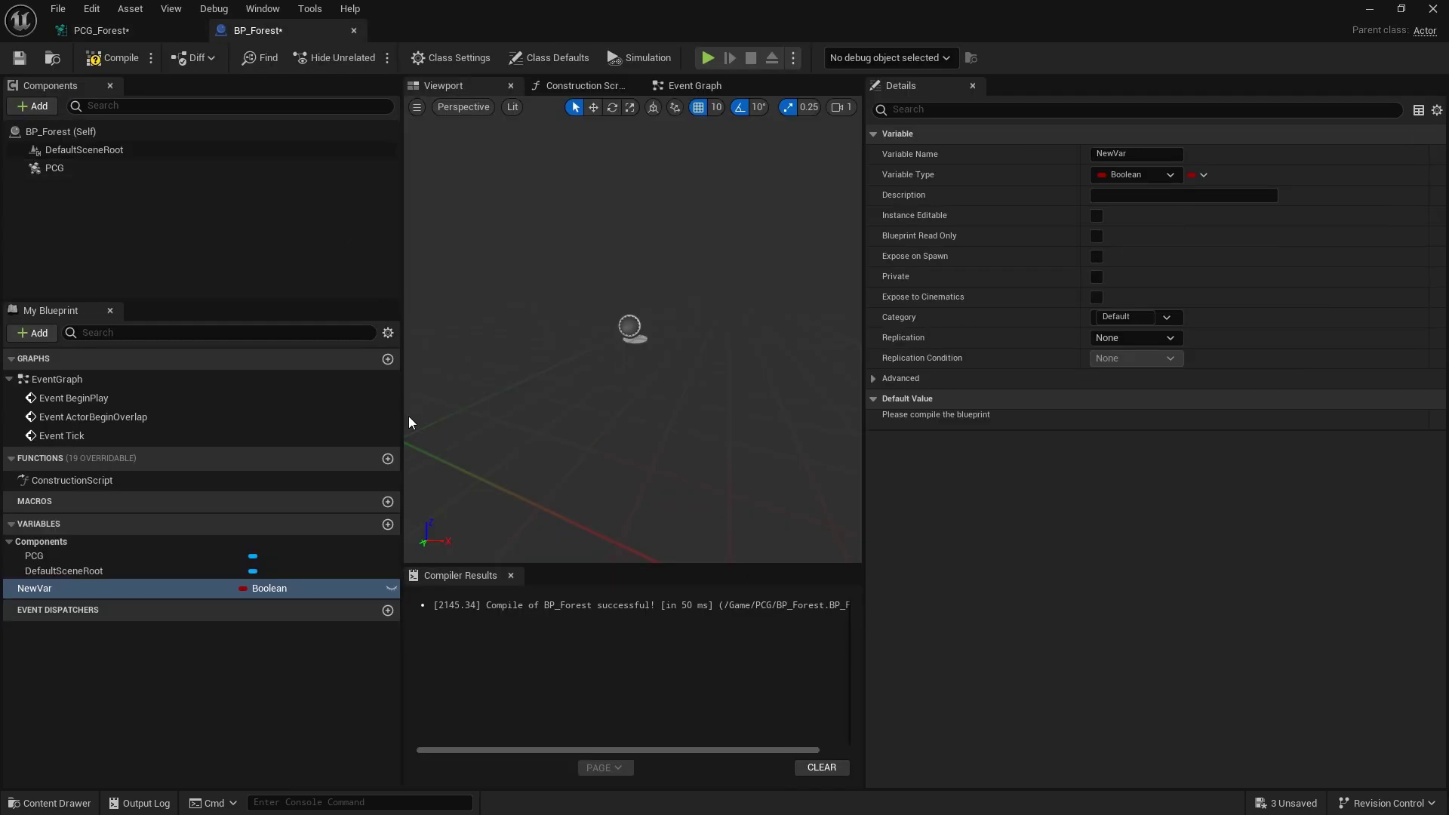
{"action": "left_click", "coordinate": [54, 591]}
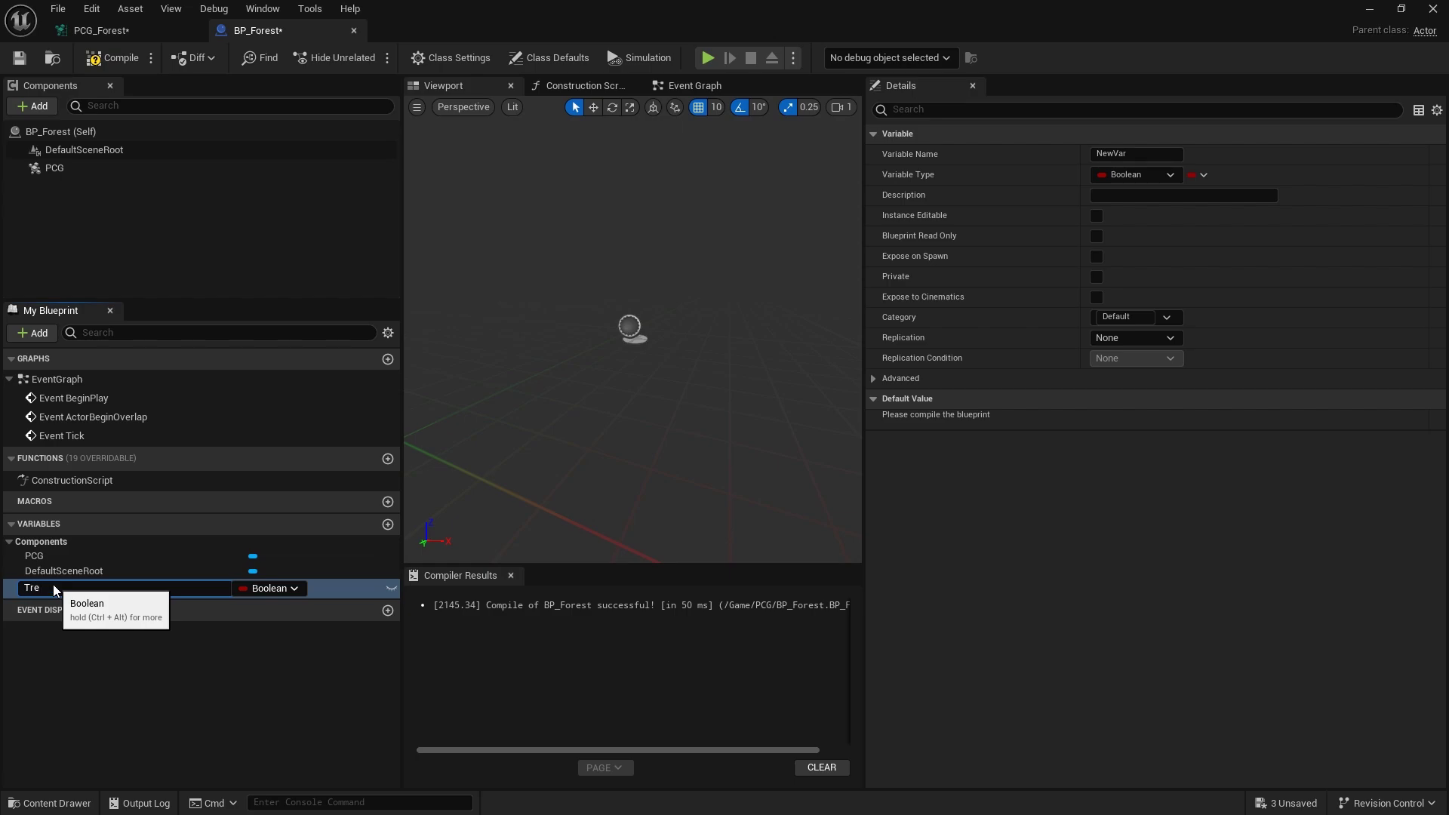
{"action": "key", "text": "Return"}
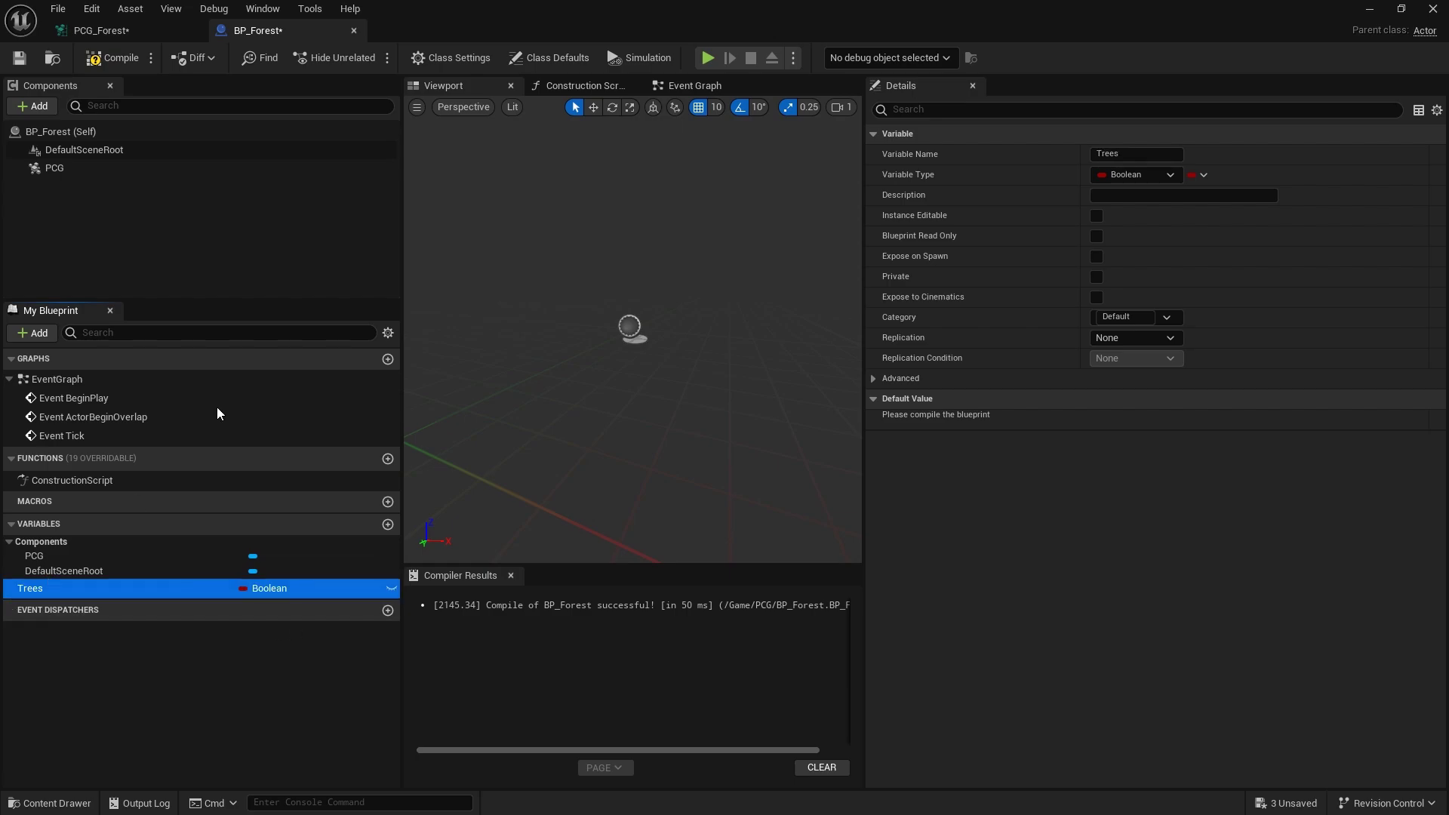
Change the BP_Forest Trees variable's type to Vector and make it instance editable.
{"action": "left_click", "coordinate": [98, 32]}
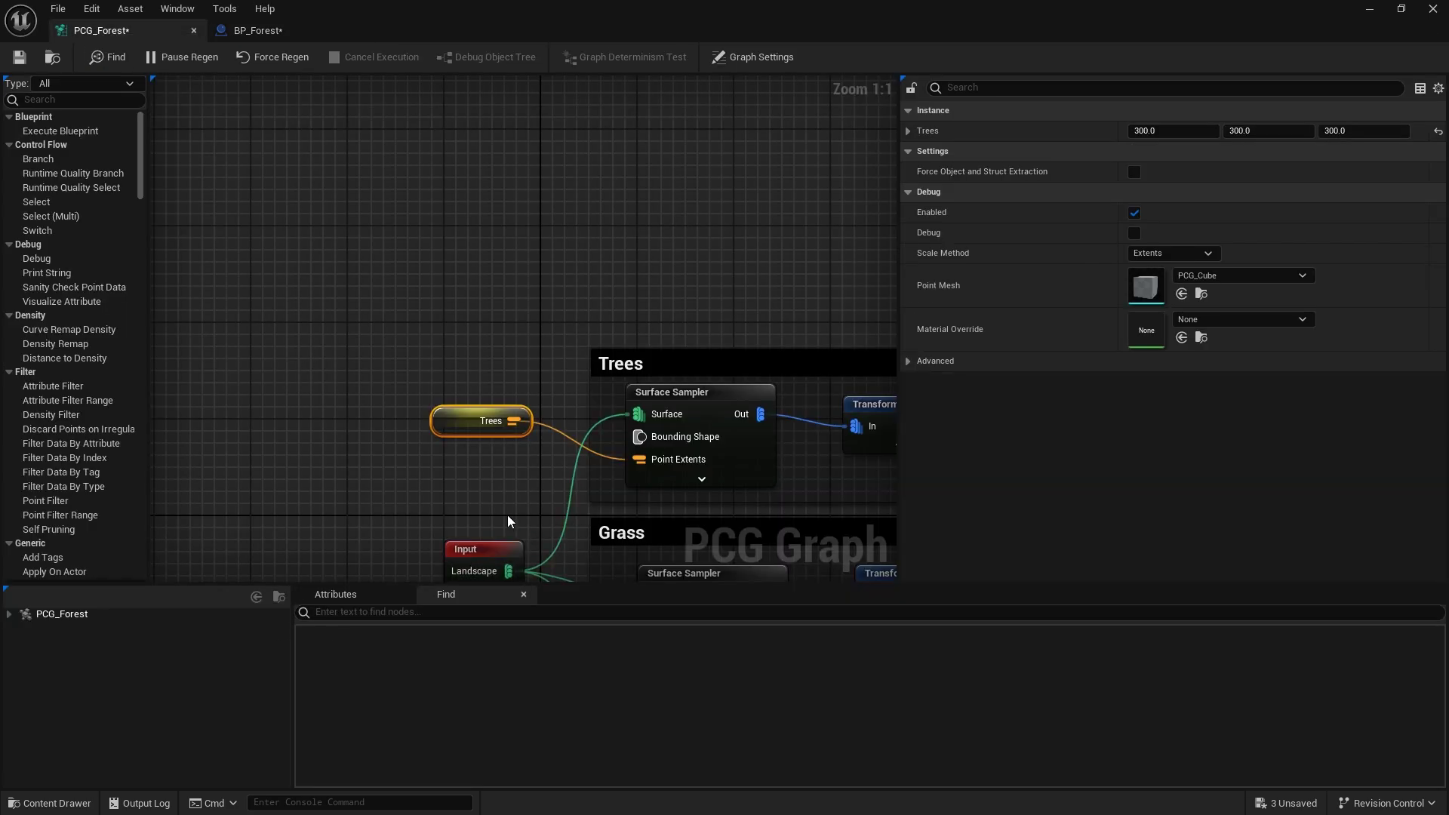
{"action": "left_click", "coordinate": [256, 30]}
{"action": "left_click", "coordinate": [315, 591]}
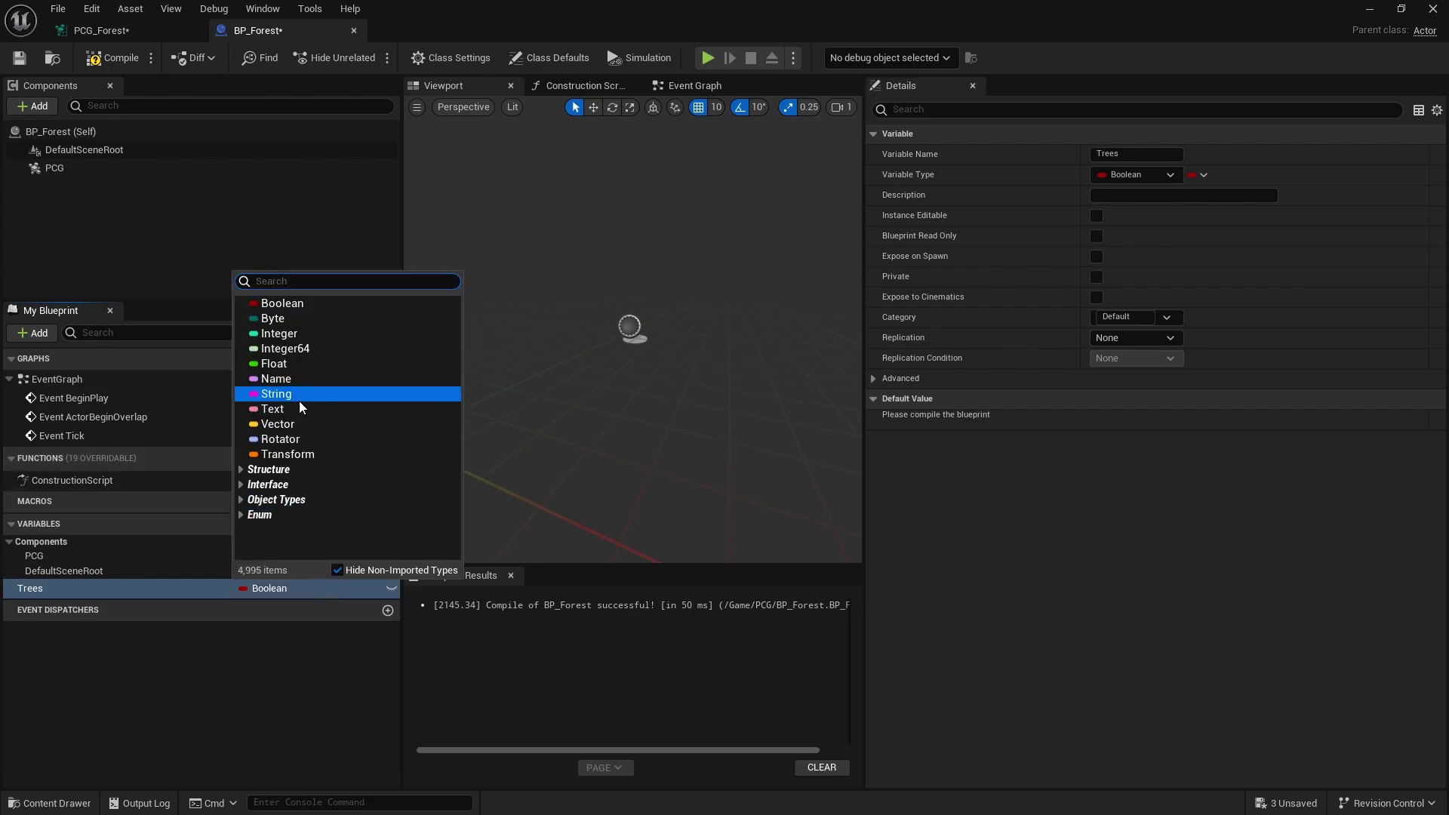
{"action": "left_click", "coordinate": [278, 423]}
{"action": "left_click", "coordinate": [390, 590]}
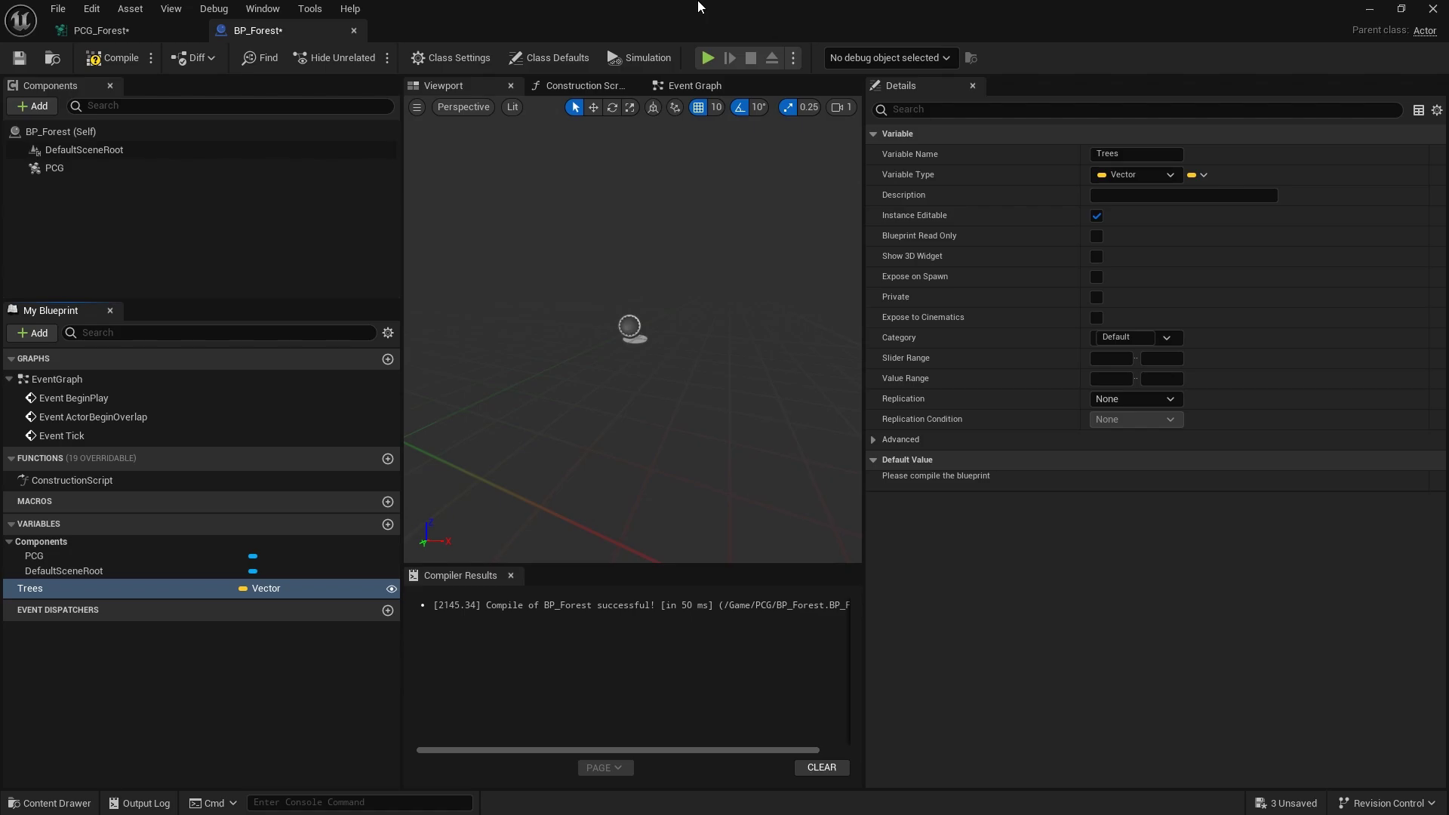
Open BP_Forest's Construction Script, widen the graph area and place a Get Trees node below the entry node.
{"action": "left_click_drag", "start_coordinate": [699, 6], "coordinate": [881, 524]}
{"action": "double_click", "coordinate": [881, 524]}
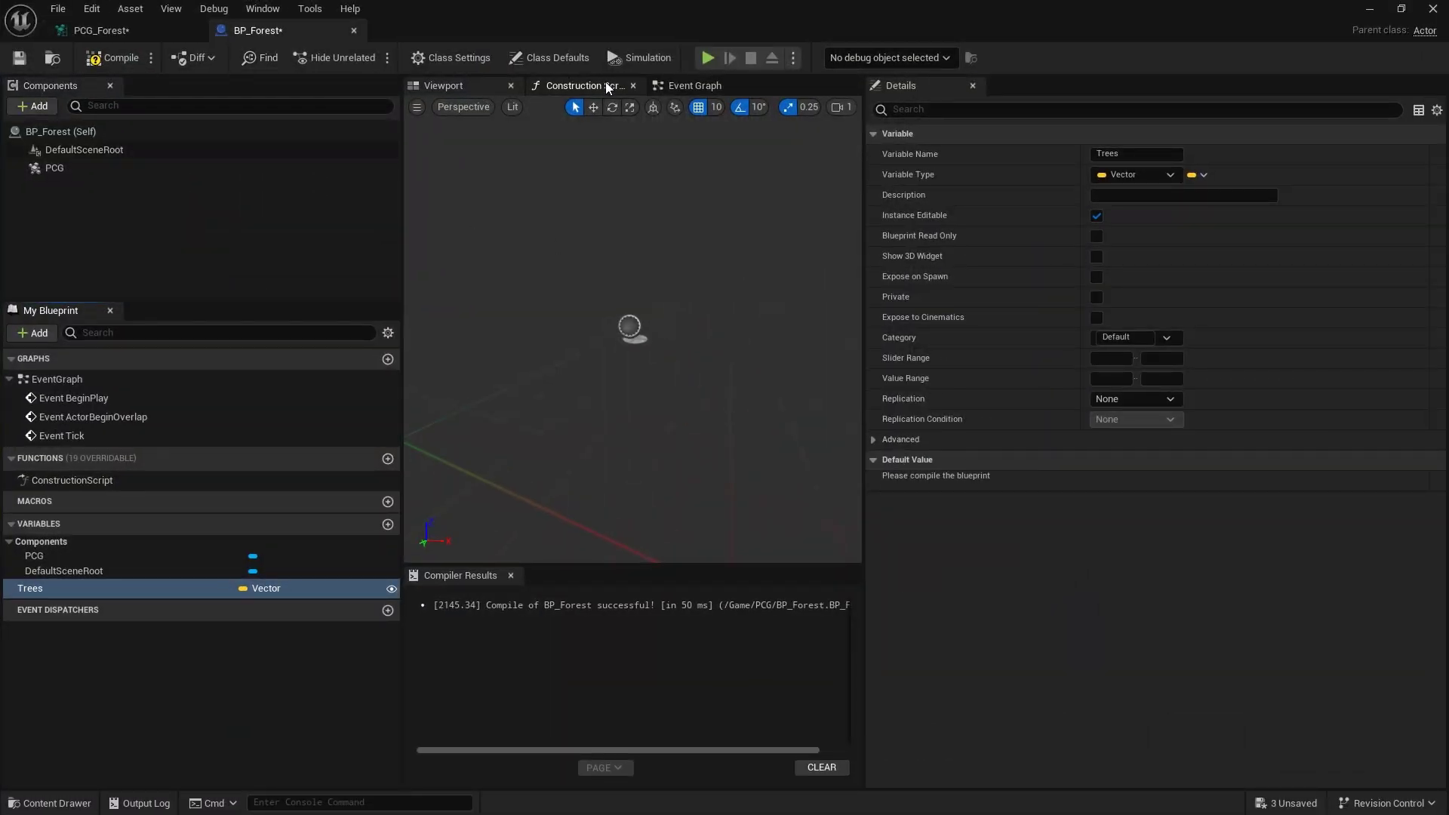
{"action": "left_click", "coordinate": [577, 87]}
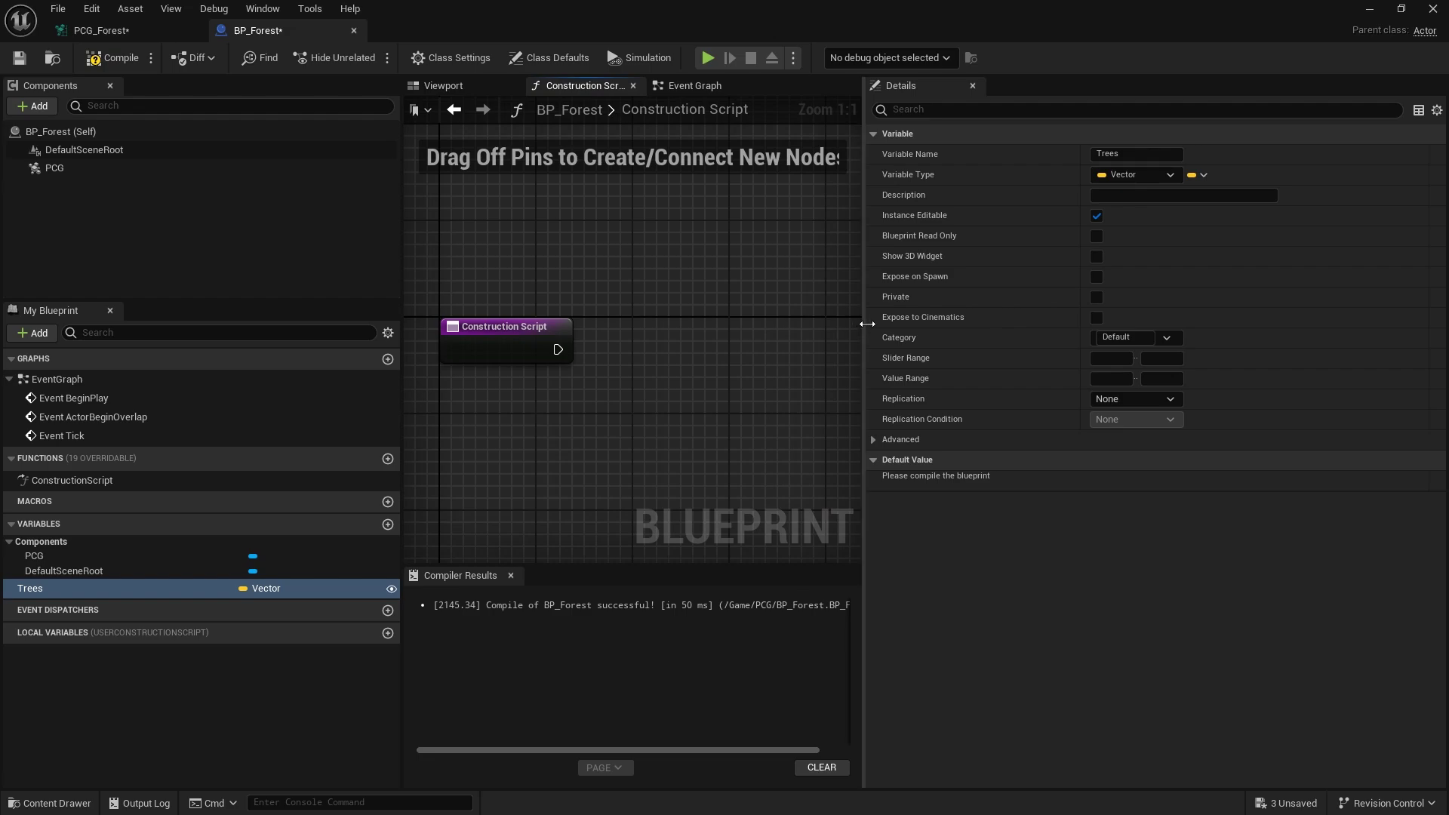
{"action": "left_click_drag", "start_coordinate": [867, 324], "coordinate": [1032, 324]}
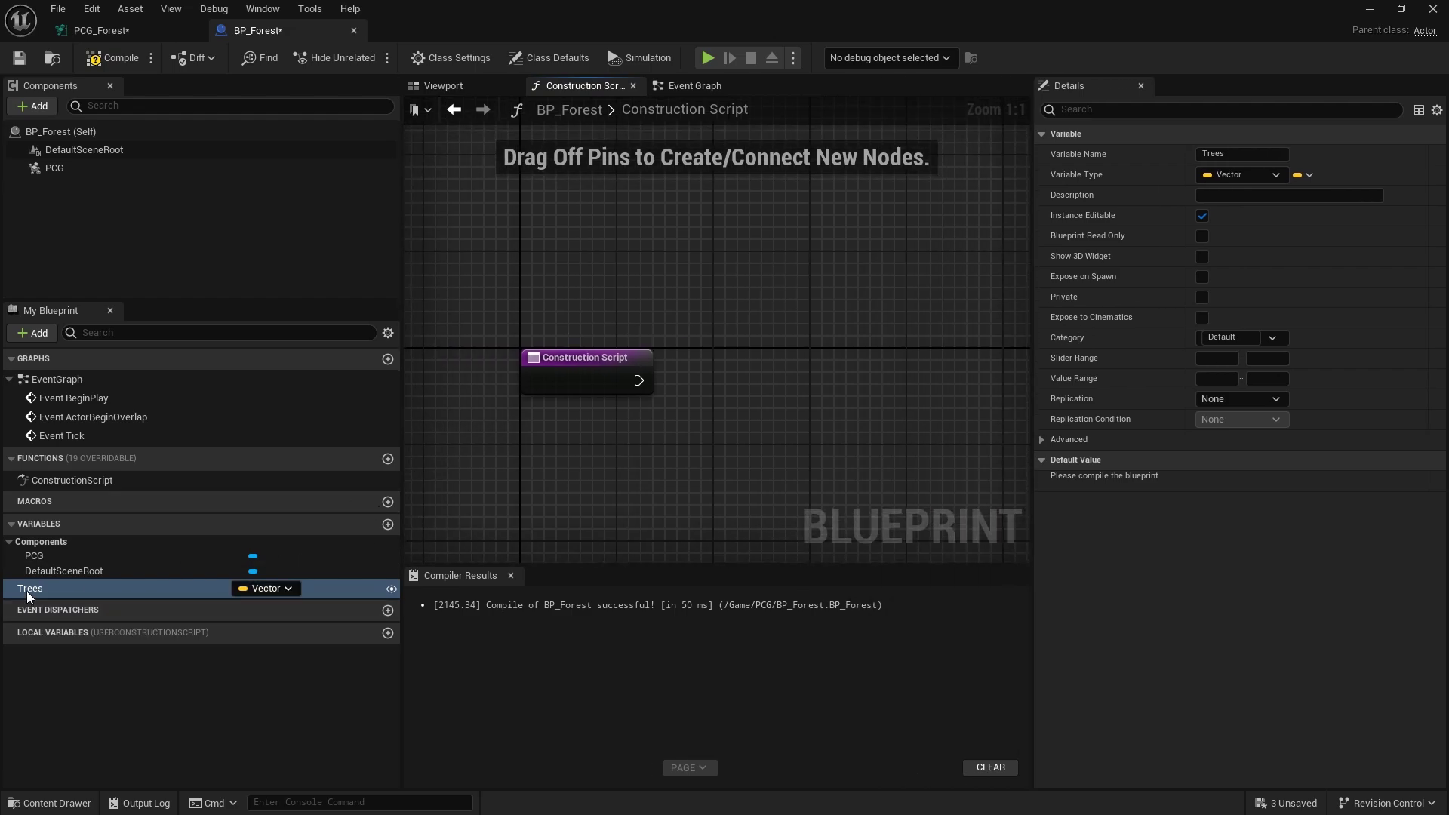
{"action": "left_click_drag", "start_coordinate": [29, 590], "coordinate": [522, 479]}
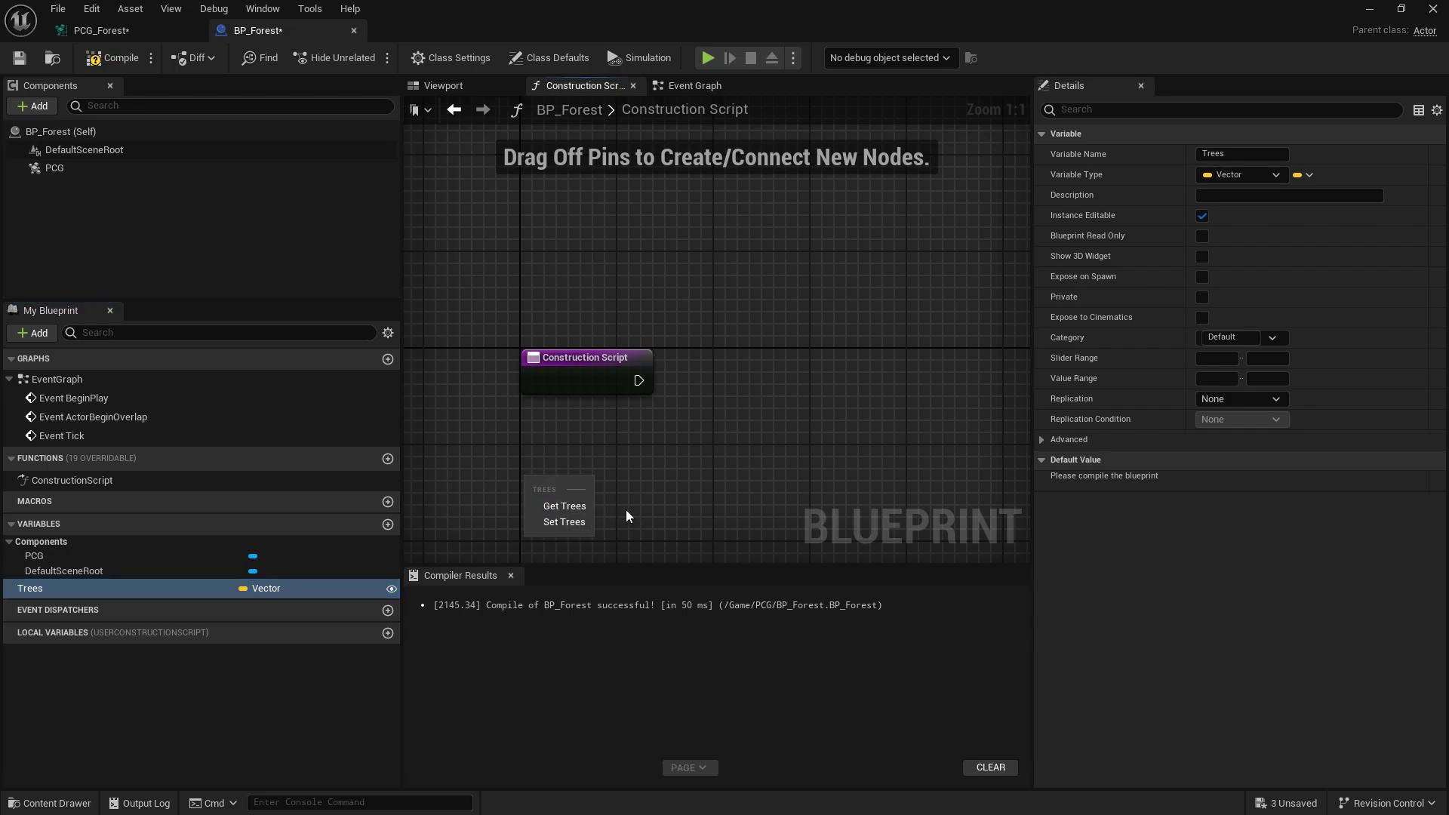
{"action": "left_click", "coordinate": [575, 509]}
{"action": "right_click_drag", "start_coordinate": [609, 502], "coordinate": [480, 489]}
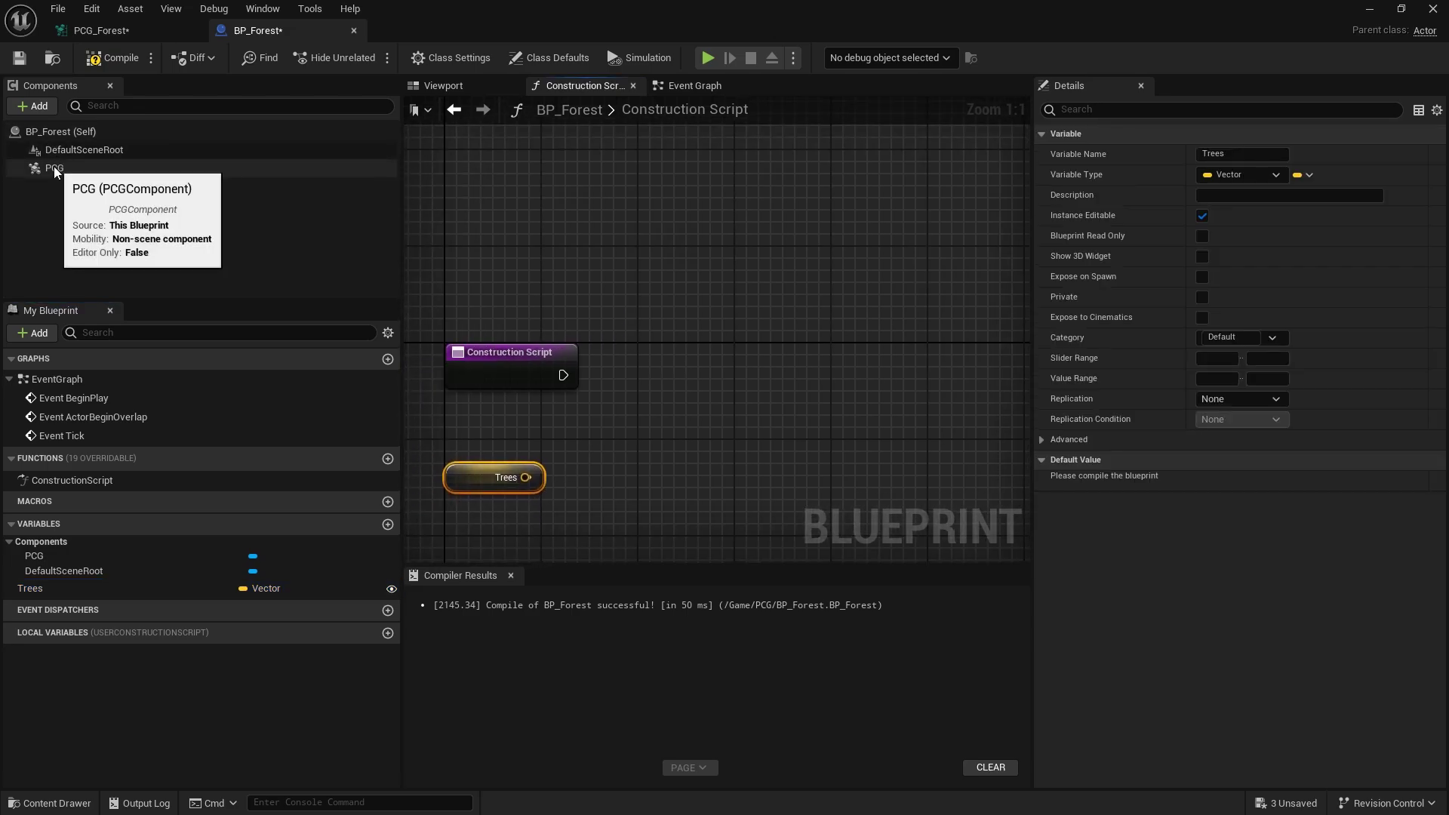
Place a PCG component reference above the Construction Script entry node and add a Get Graph Instance node from it.
{"action": "left_click_drag", "start_coordinate": [54, 169], "coordinate": [649, 260]}
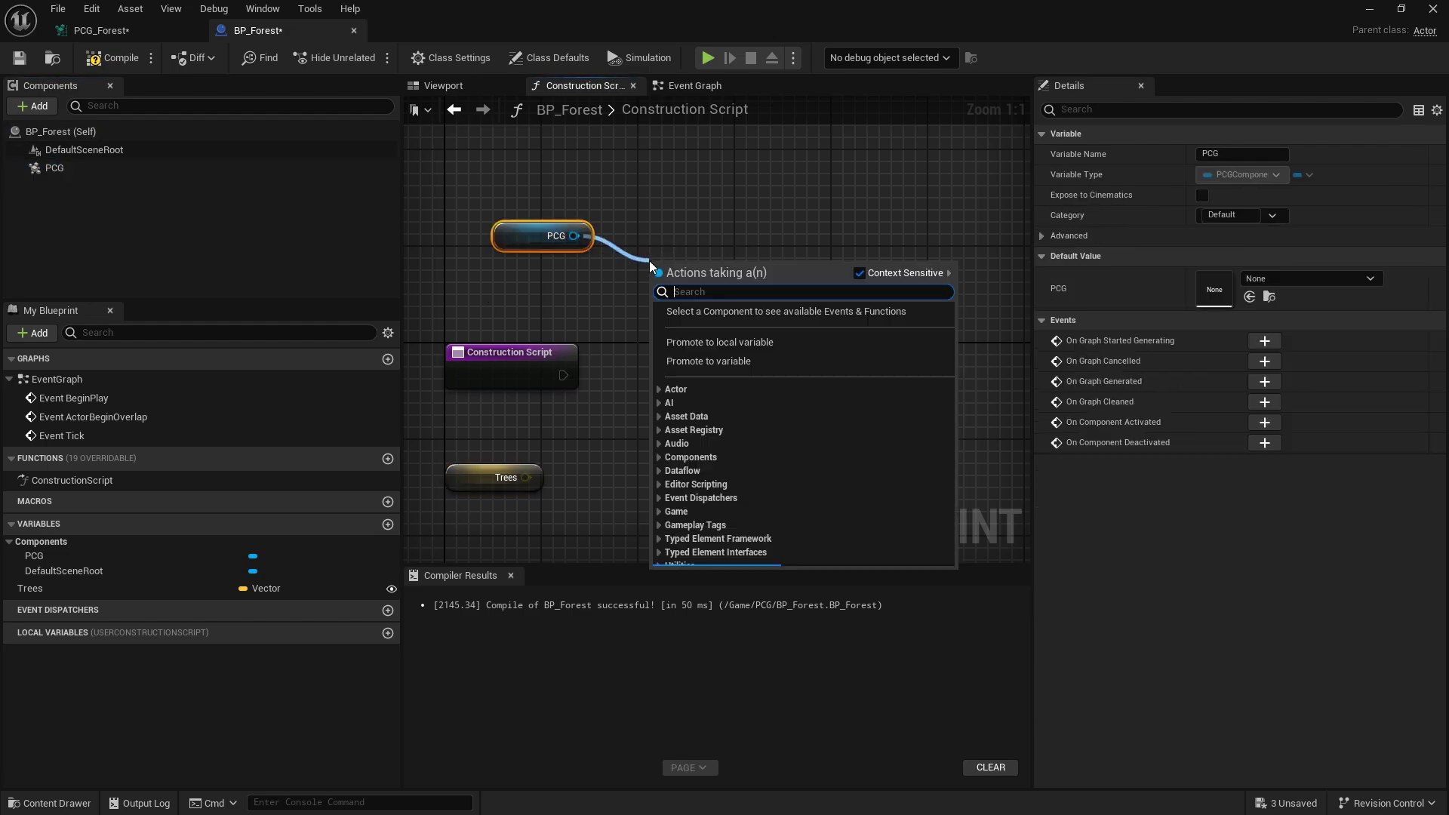
{"action": "type", "text": "get gr"}
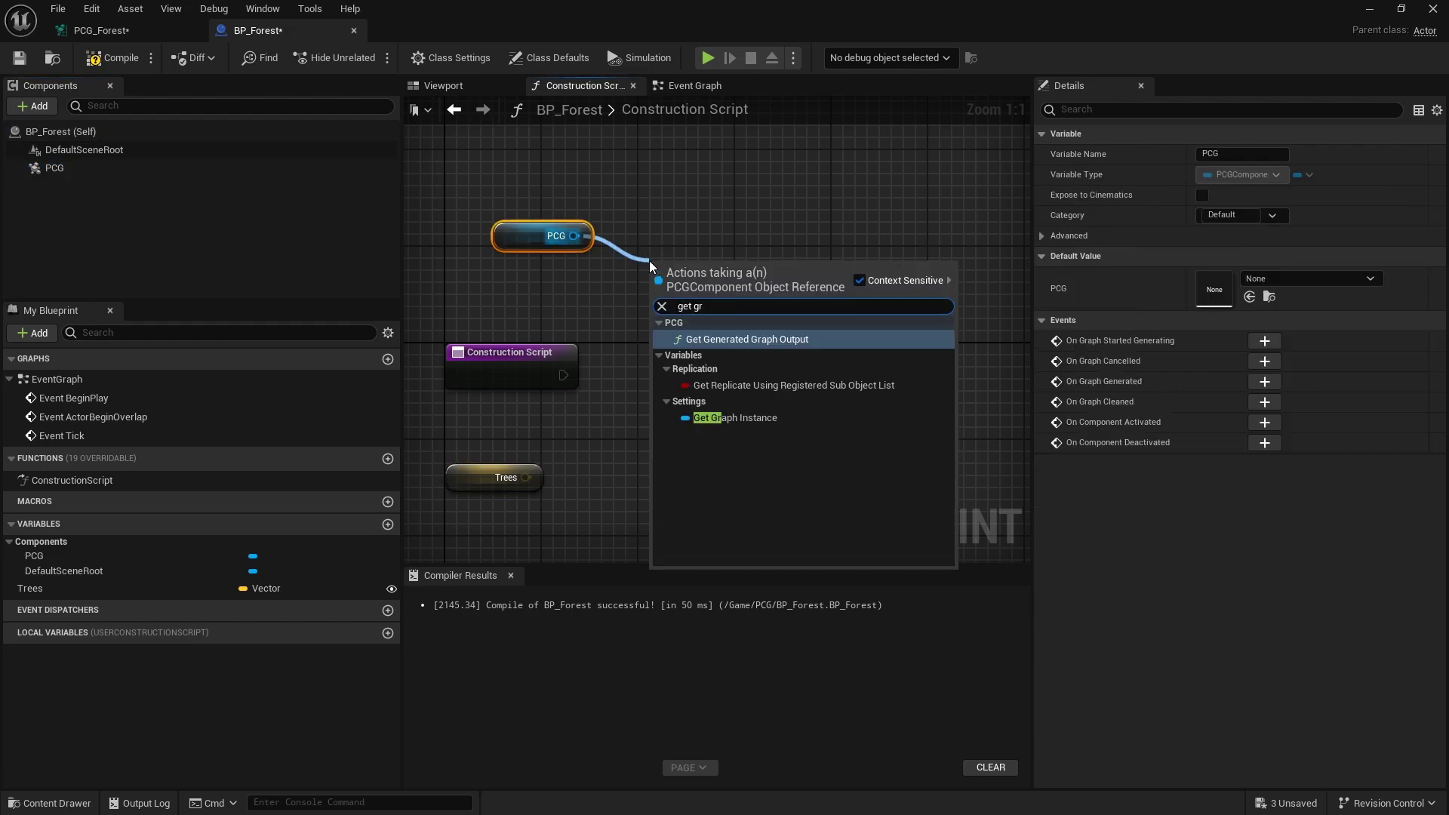
{"action": "left_click", "coordinate": [735, 418]}
{"action": "left_click_drag", "start_coordinate": [745, 268], "coordinate": [733, 232]}
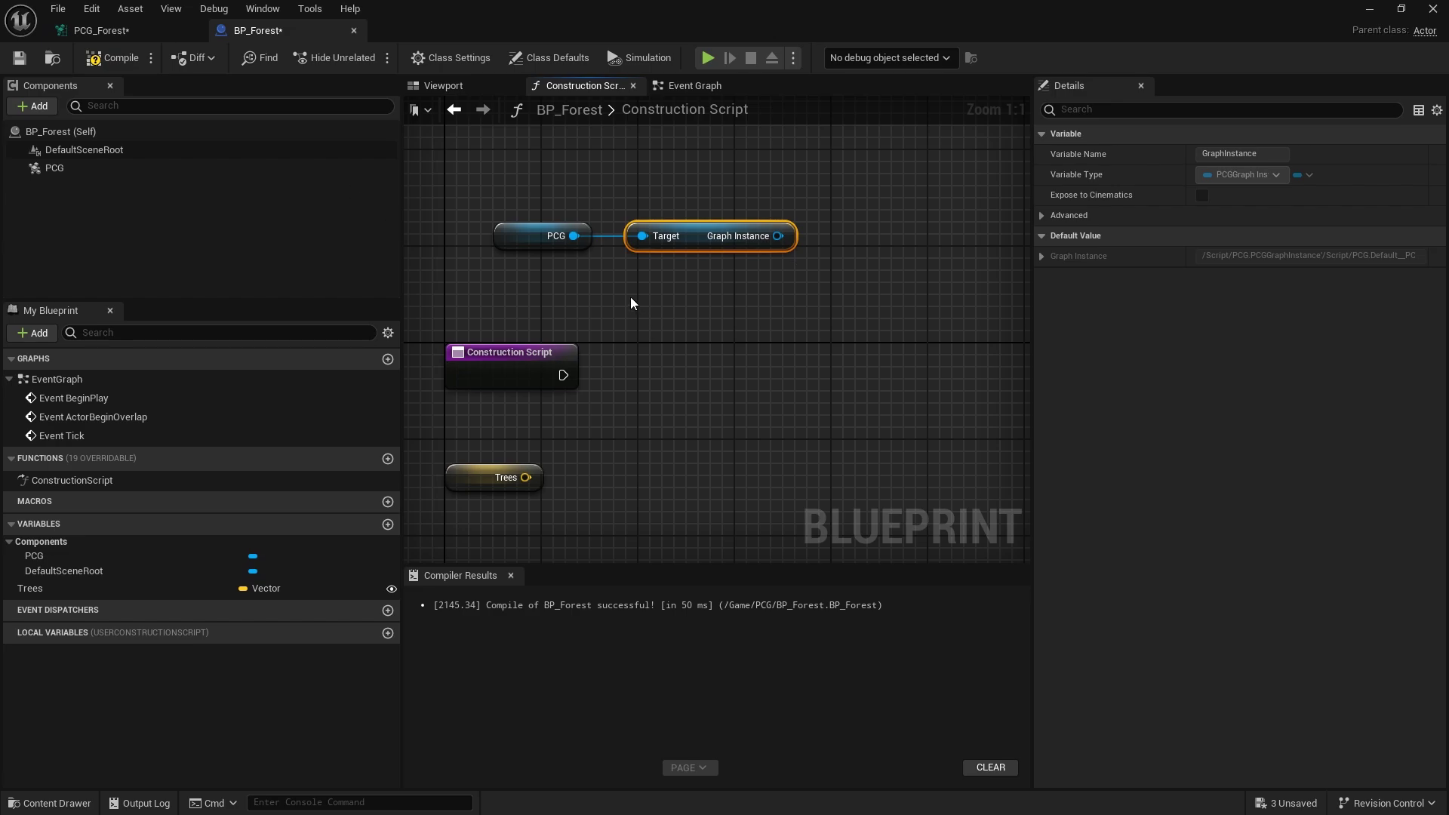
{"action": "right_click_drag", "start_coordinate": [827, 252], "coordinate": [753, 277]}
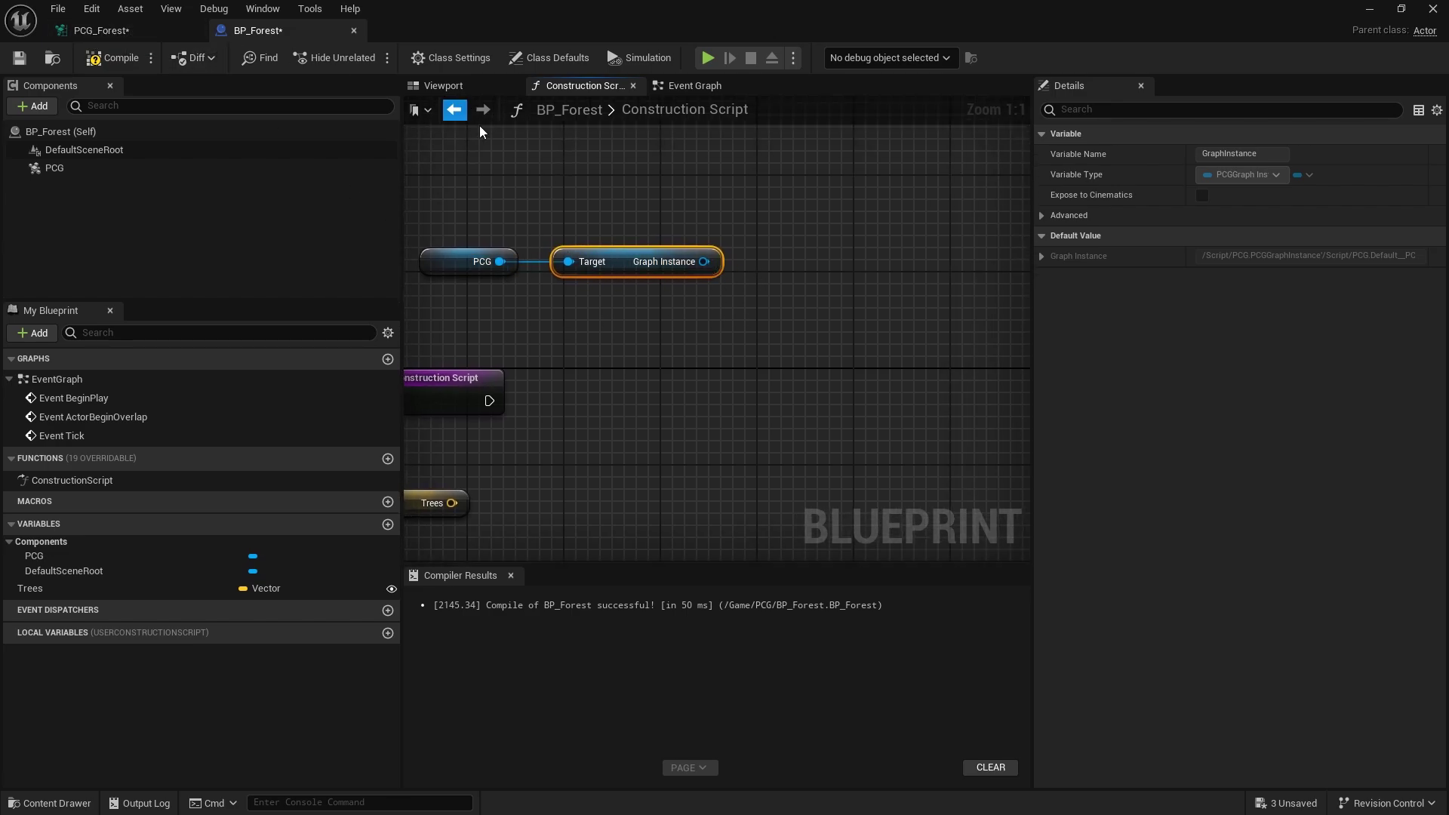
Add a Set Vector Parameter node driven by the Graph Instance output in BP_Forest's Construction Script.
{"action": "left_click", "coordinate": [102, 30]}
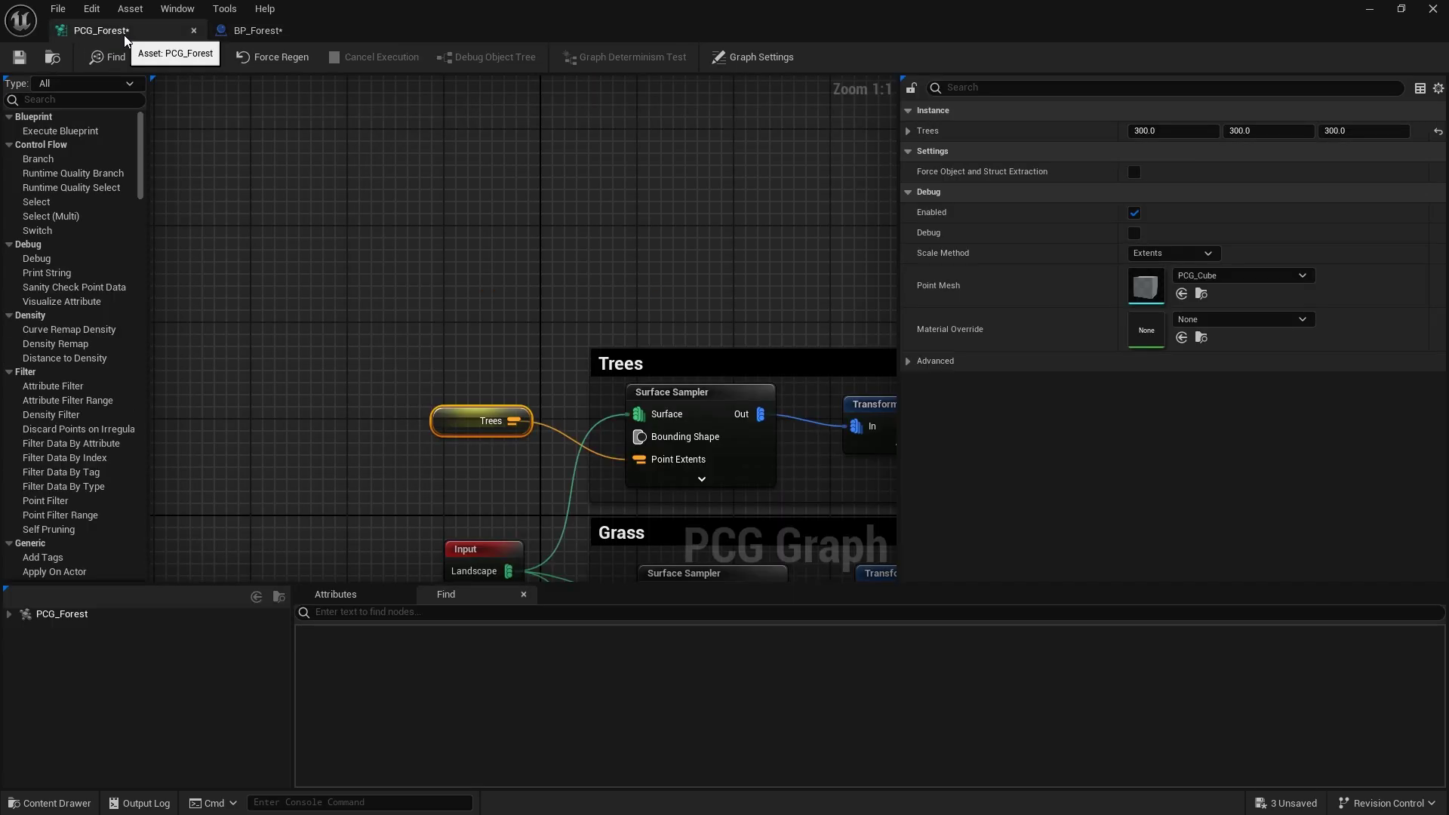
{"action": "right_click_drag", "start_coordinate": [457, 434], "coordinate": [432, 344]}
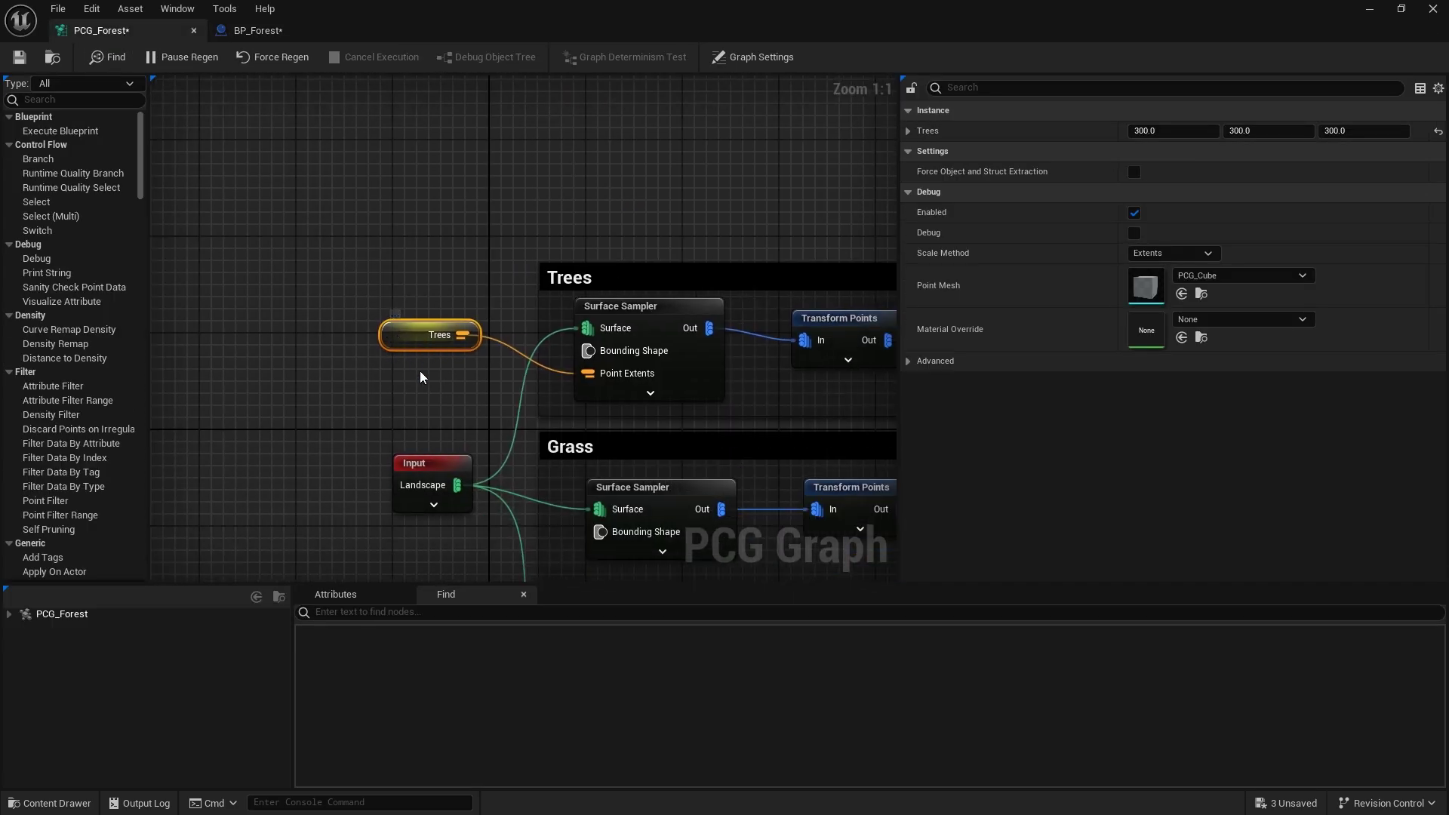
{"action": "left_click", "coordinate": [264, 32]}
{"action": "right_click_drag", "start_coordinate": [595, 275], "coordinate": [533, 274]}
{"action": "right_click_drag", "start_coordinate": [615, 329], "coordinate": [716, 302]}
{"action": "left_click_drag", "start_coordinate": [744, 235], "coordinate": [771, 350]}
{"action": "type", "text": "se"}
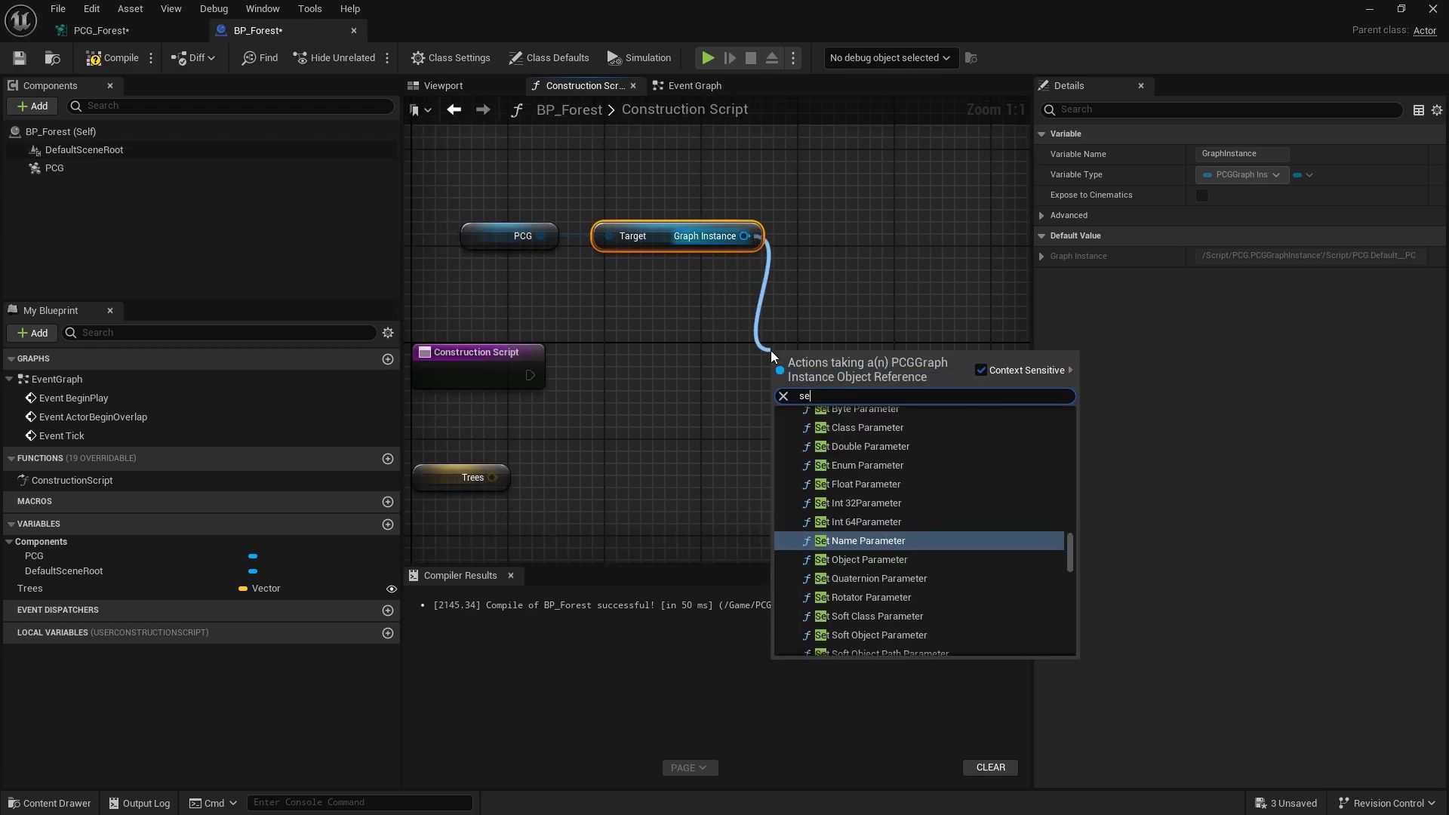
{"action": "type", "text": "t vecto"}
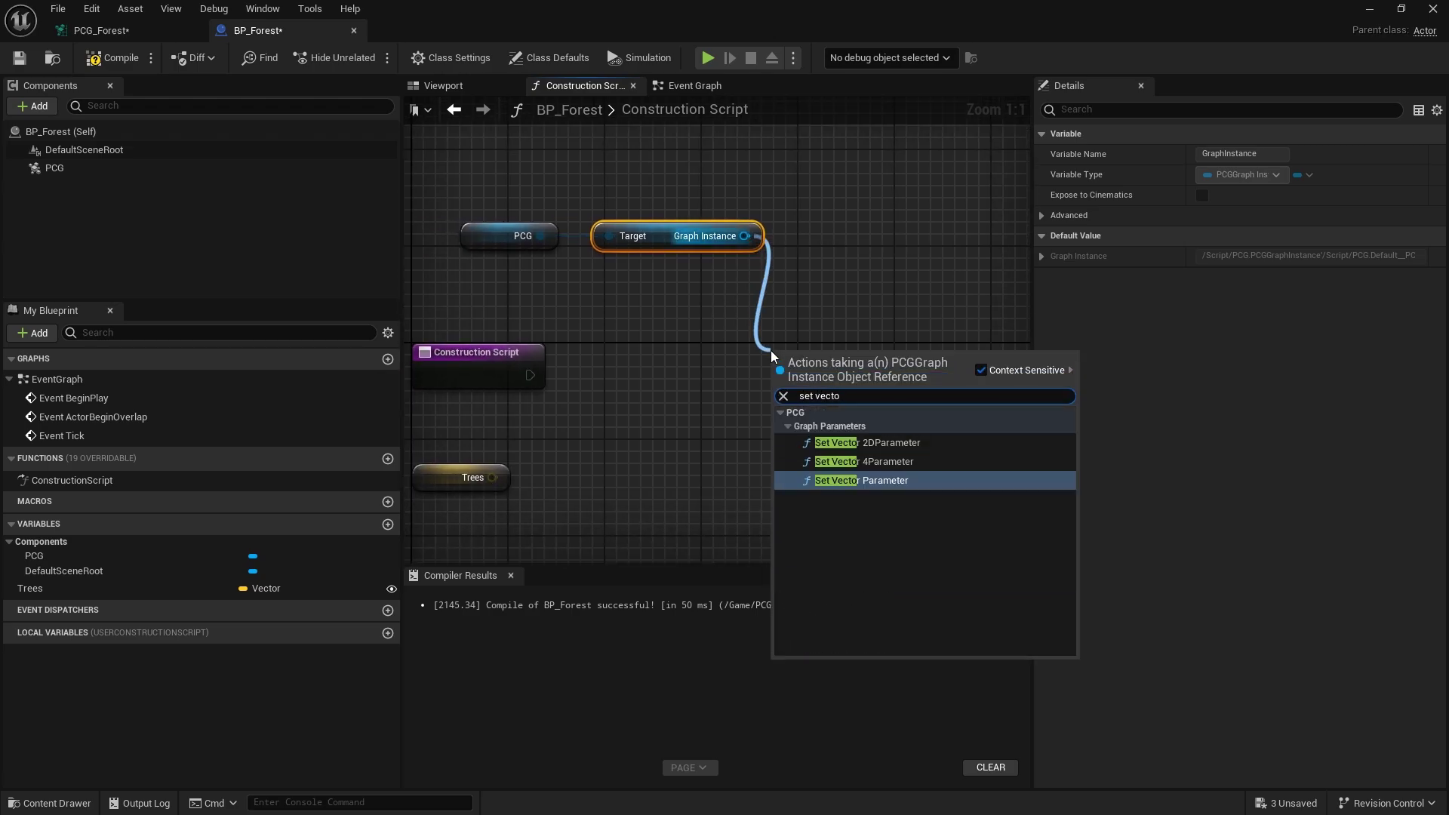
{"action": "key", "text": "Return"}
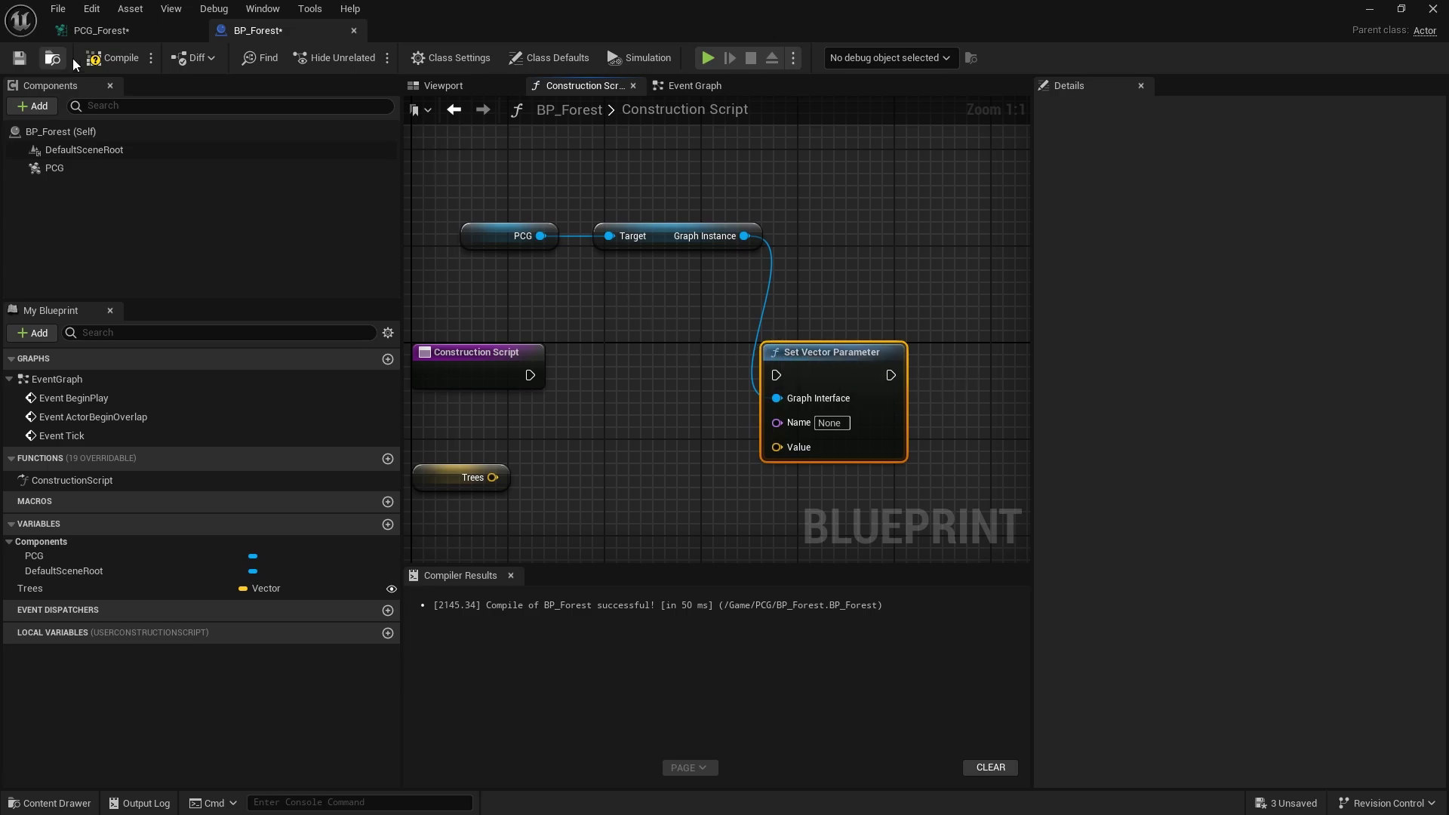
Set the Set Vector Parameter node's Name to Trees and reposition the Get Trees node below the Construction Script entry.
{"action": "left_click", "coordinate": [100, 30]}
{"action": "left_click", "coordinate": [258, 30]}
{"action": "left_click", "coordinate": [830, 423]}
{"action": "right_click_drag", "start_coordinate": [515, 494], "coordinate": [526, 456]}
{"action": "left_click_drag", "start_coordinate": [463, 444], "coordinate": [535, 493]}
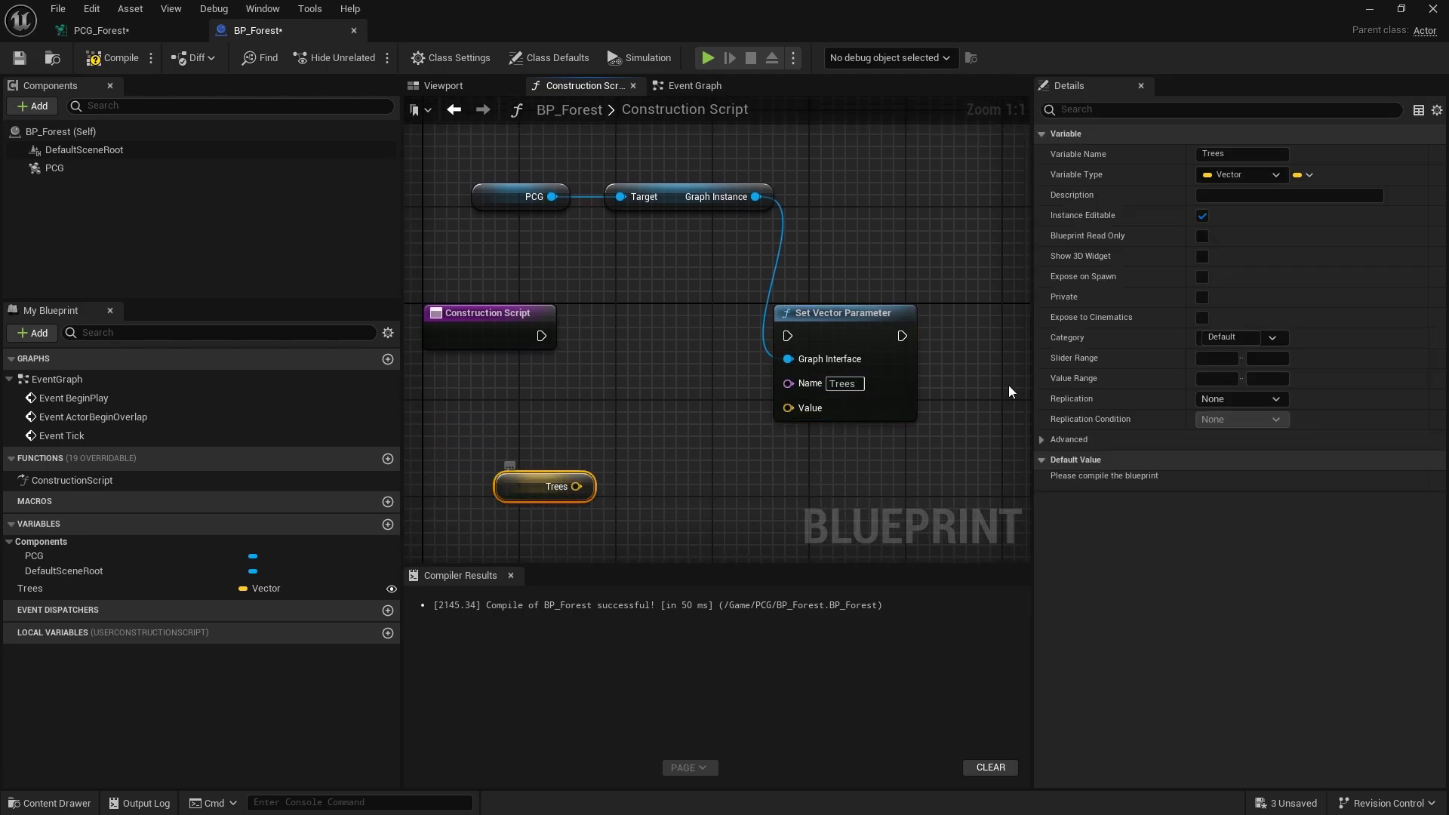
Compile BP_Forest and set the Trees variable's default value to 300, 300, 300.
{"action": "left_click", "coordinate": [113, 58]}
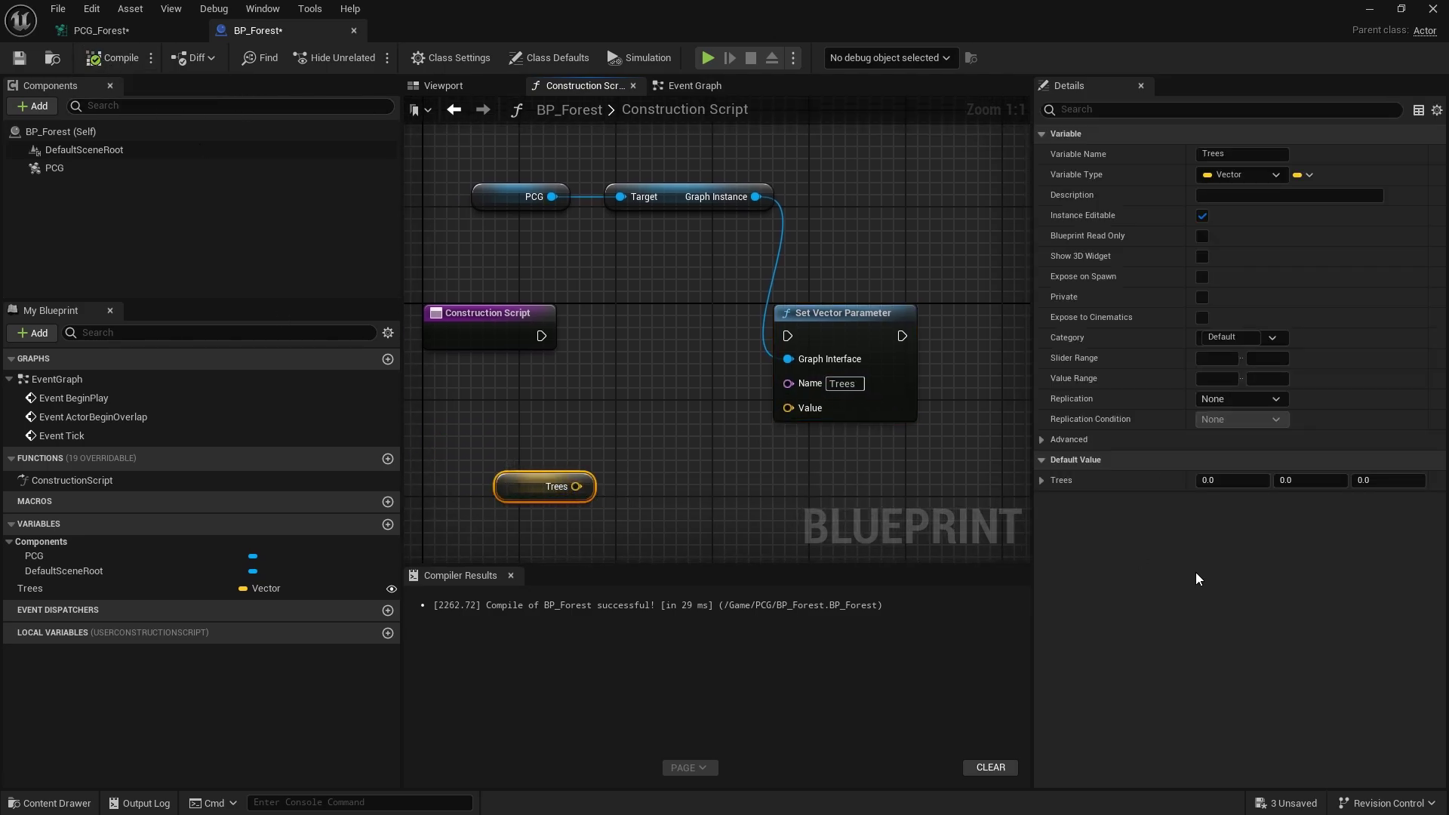
{"action": "left_click", "coordinate": [1226, 483]}
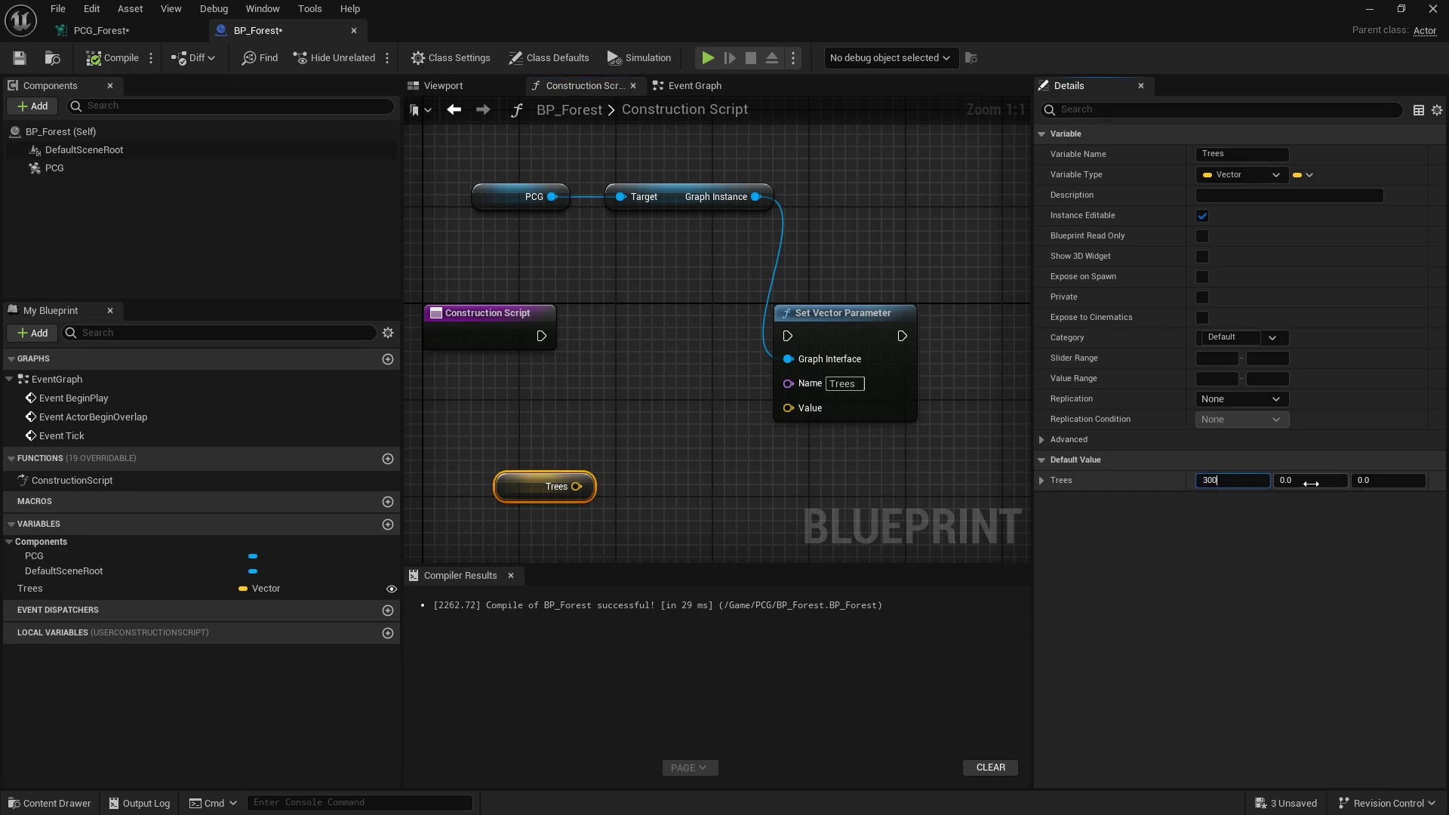
{"action": "left_click", "coordinate": [1312, 484]}
{"action": "type", "text": "300"}
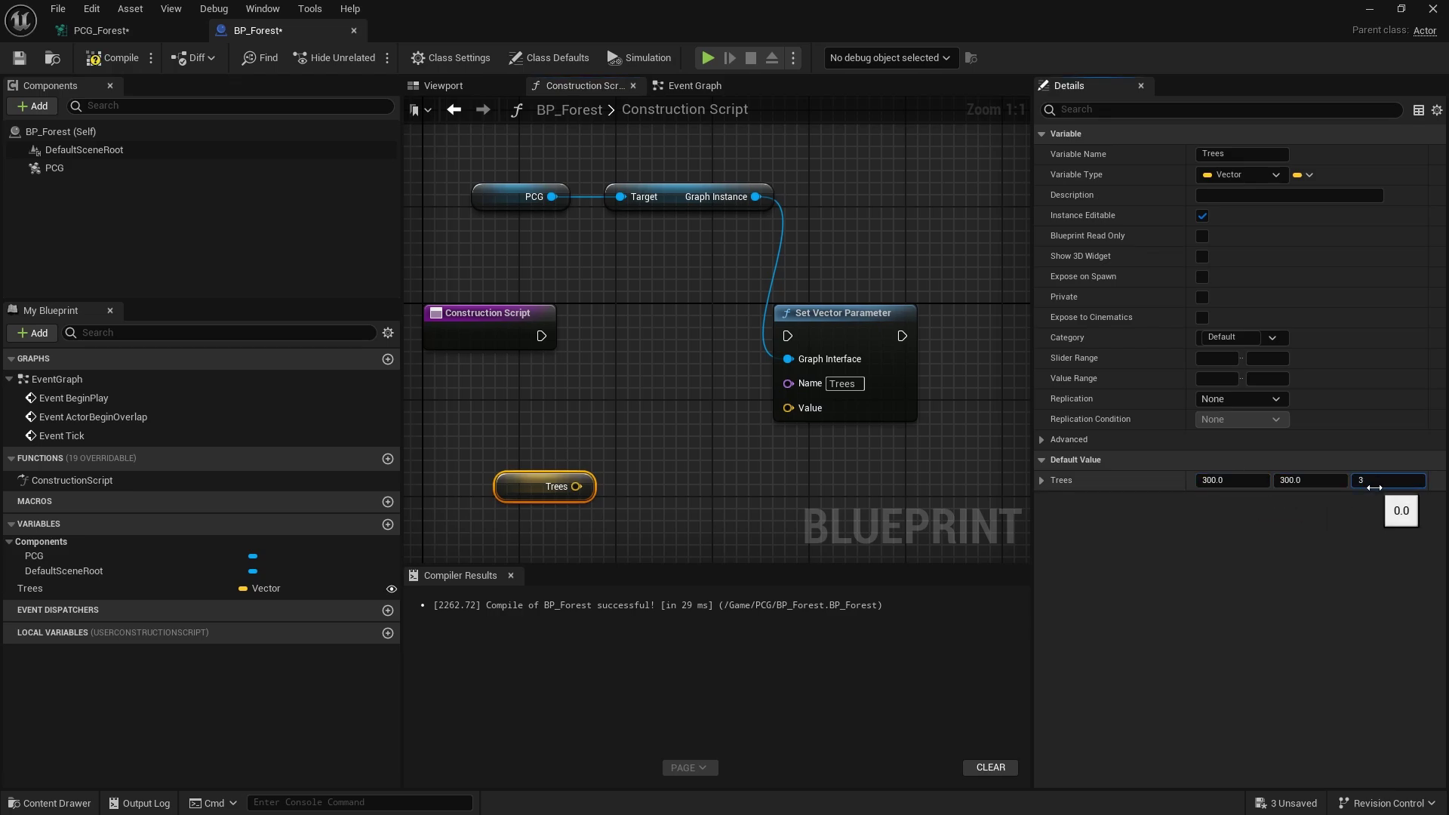
{"action": "left_click", "coordinate": [1382, 483]}
{"action": "type", "text": "300"}
{"action": "key", "text": "Return"}
Wire Get Trees and the Construction Script execution output into Set Vector Parameter, moving that node closer to the entry node.
{"action": "left_click_drag", "start_coordinate": [587, 488], "coordinate": [788, 409]}
{"action": "left_click_drag", "start_coordinate": [541, 335], "coordinate": [788, 335]}
{"action": "left_click_drag", "start_coordinate": [846, 311], "coordinate": [736, 311]}
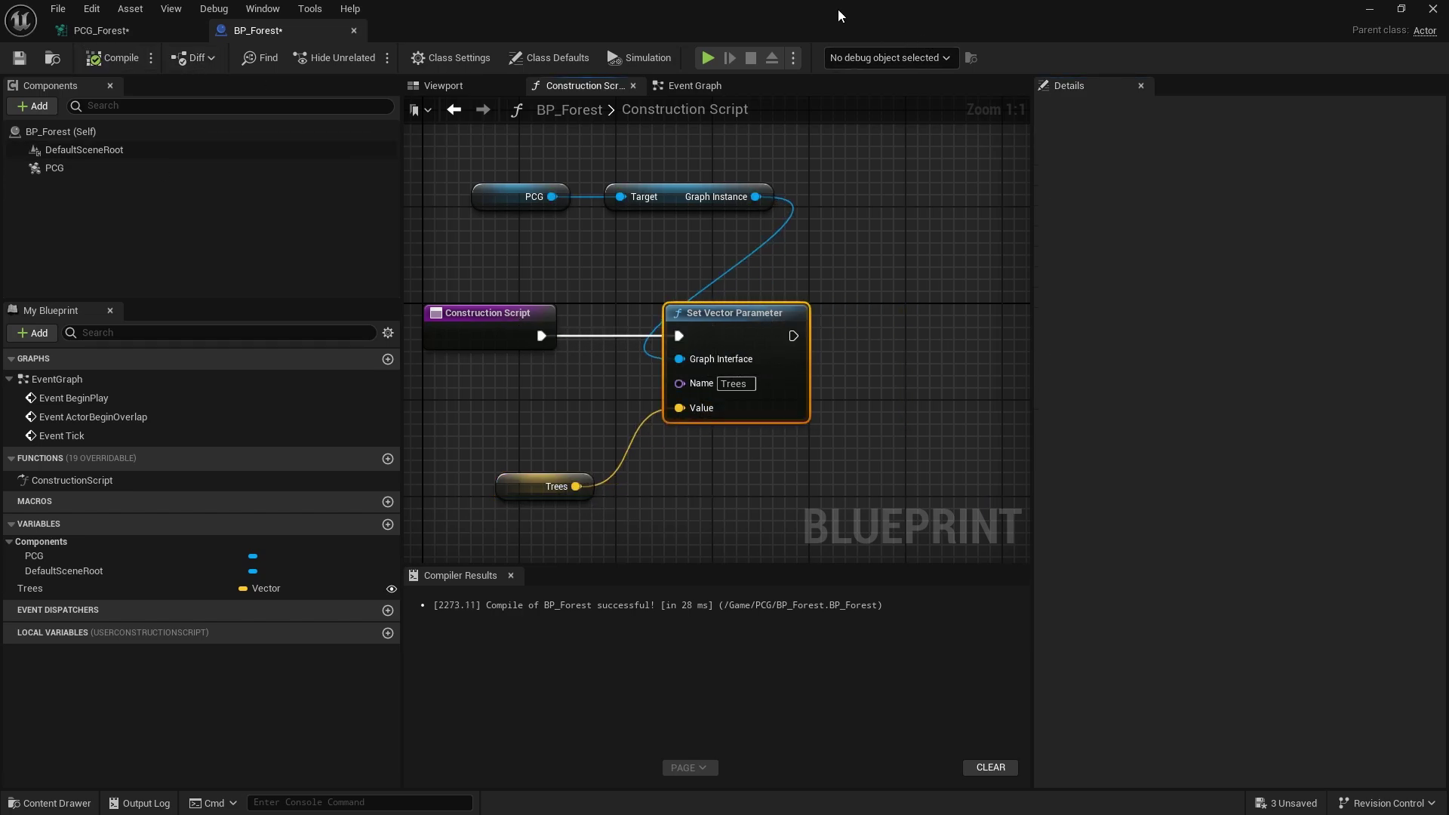
Return to the L_PCG_YT level and delete its PCG_Forest volume.
{"action": "left_click_drag", "start_coordinate": [840, 15], "coordinate": [1448, 226]}
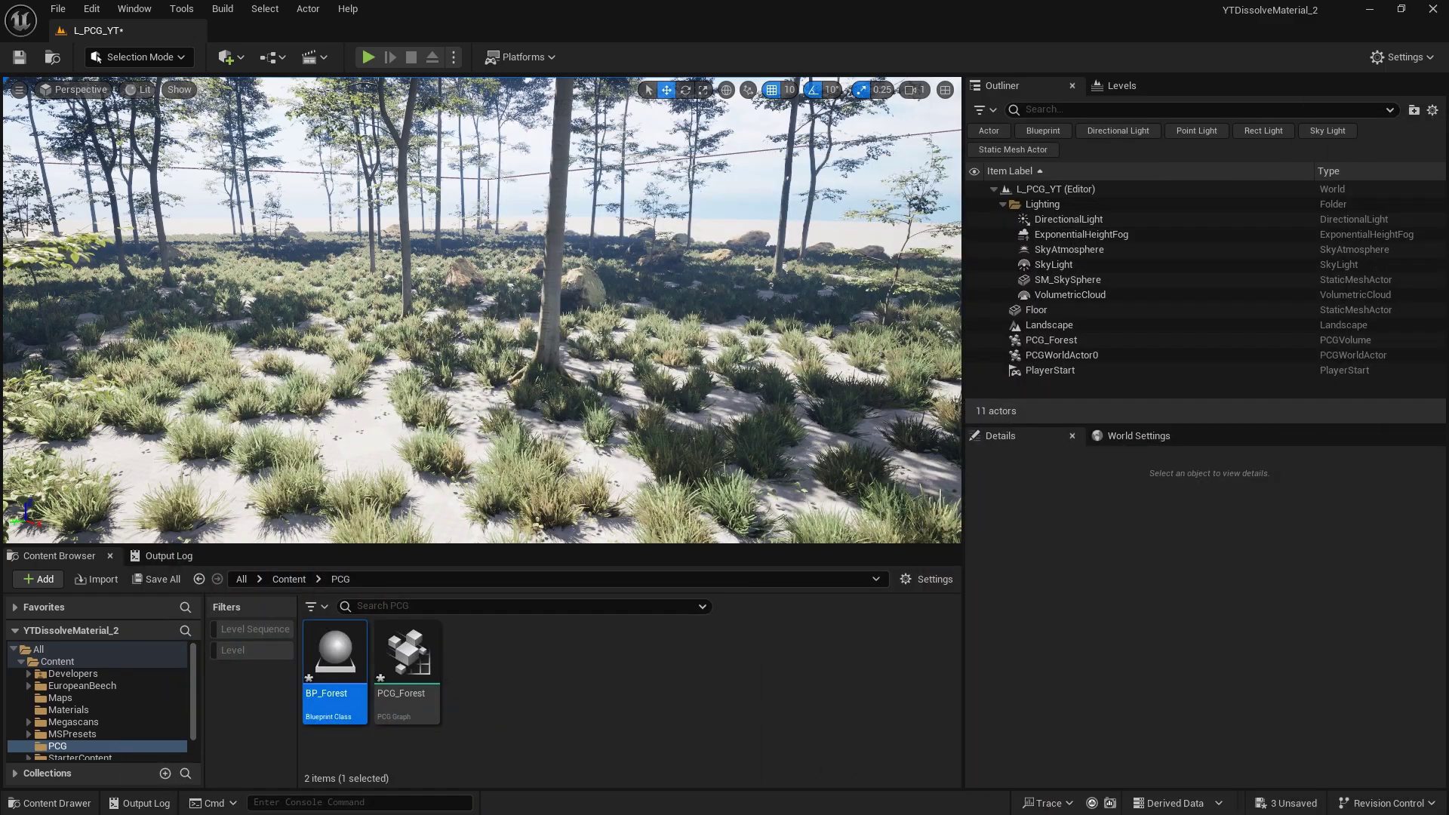
{"action": "left_click", "coordinate": [1151, 339]}
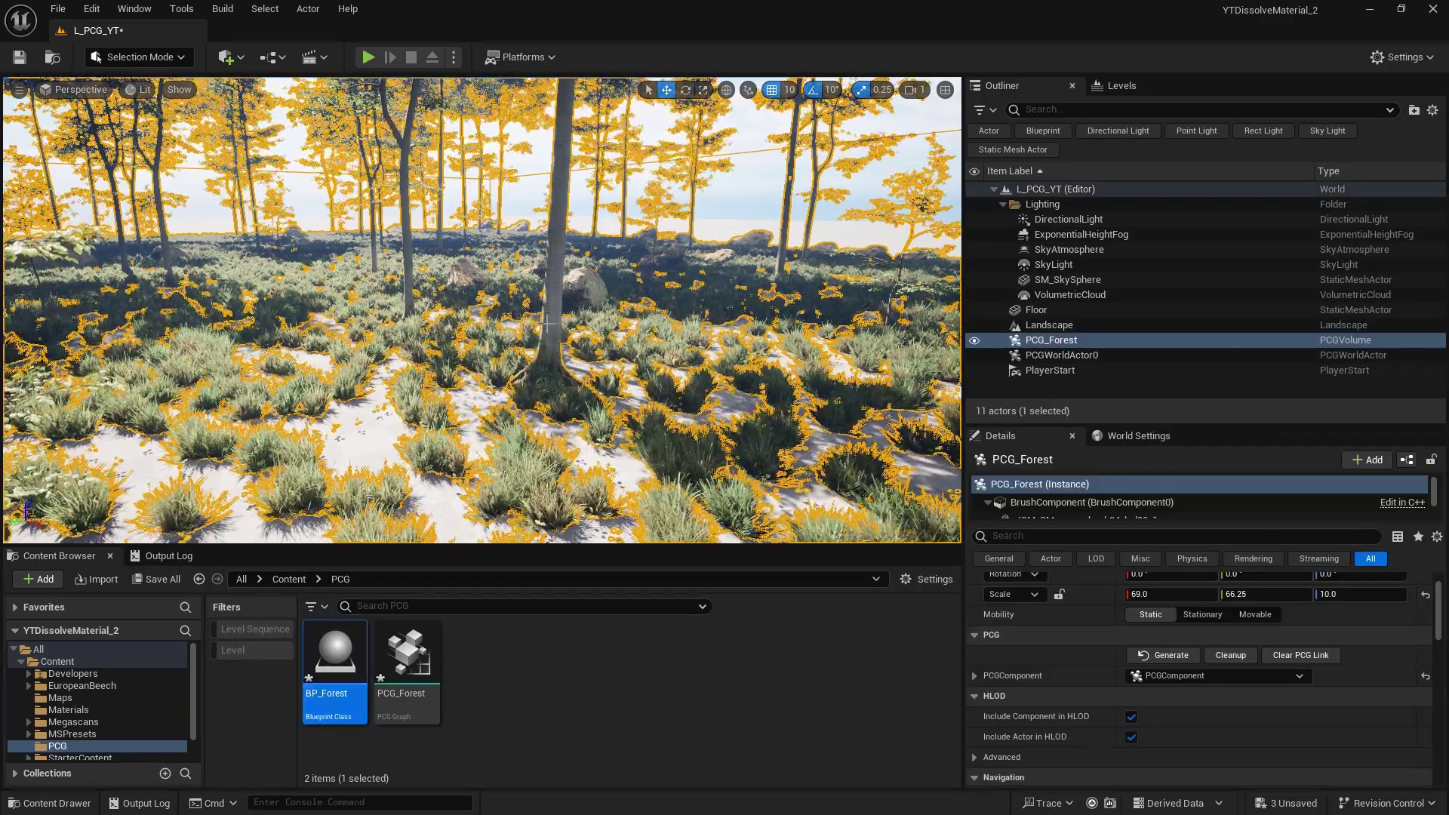
{"action": "key", "text": "Delete"}
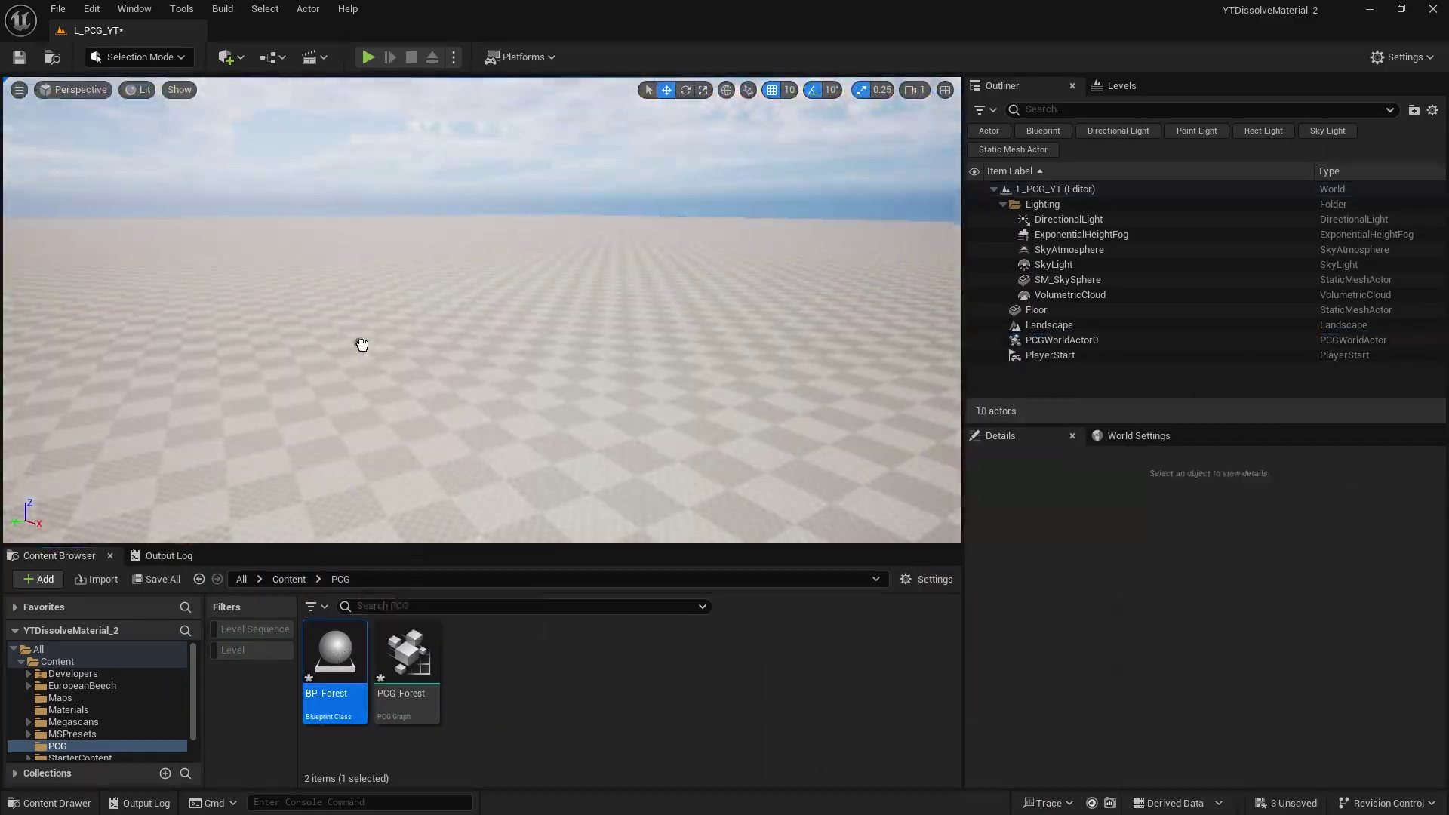
Place a BP_Forest actor on the level's landscape, undoing the trial vertical move.
{"action": "left_click_drag", "start_coordinate": [362, 345], "coordinate": [356, 339]}
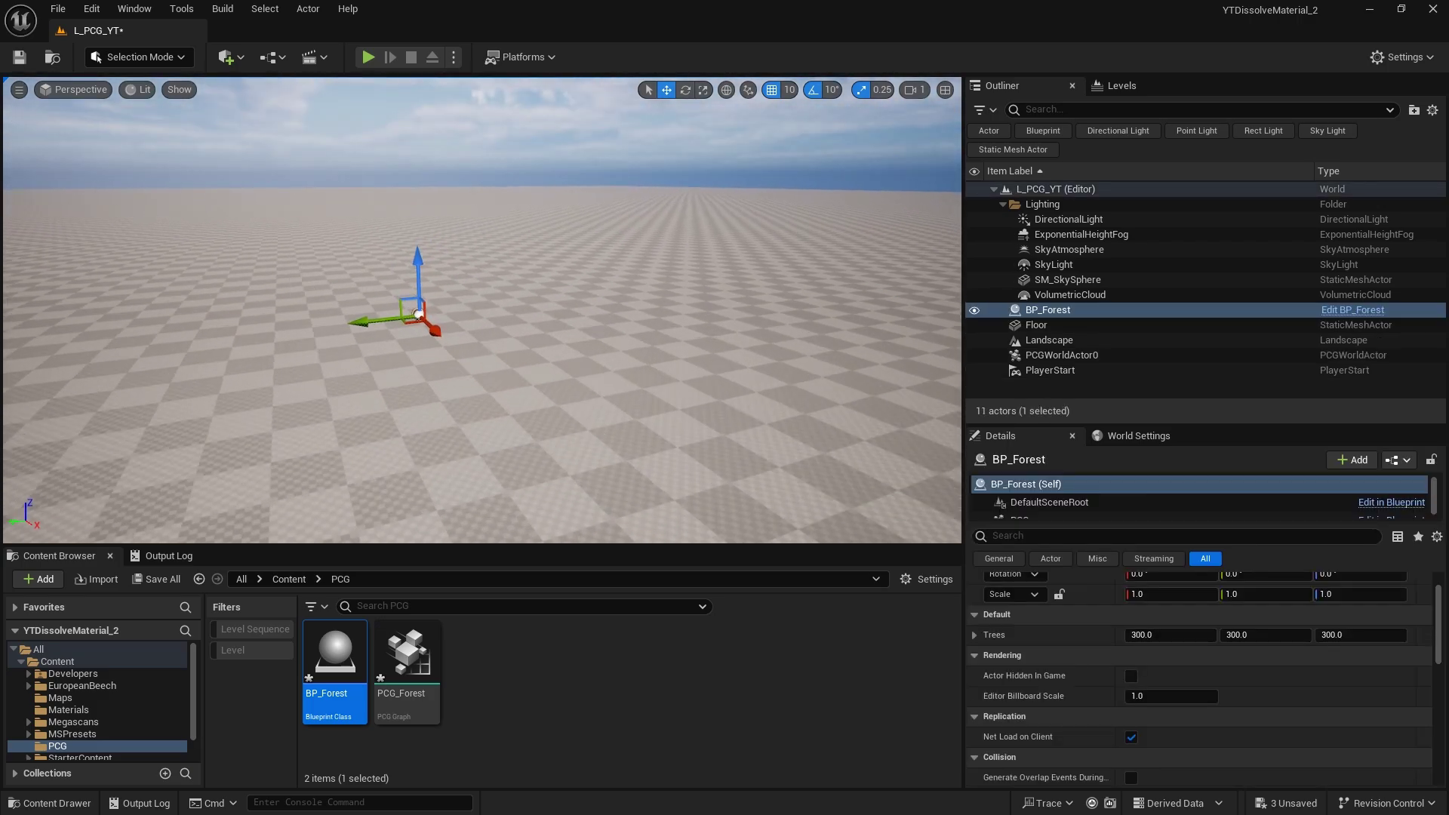
{"action": "middle_click_drag", "start_coordinate": [418, 314], "coordinate": [483, 346]}
{"action": "left_click_drag", "start_coordinate": [484, 297], "coordinate": [484, 264]}
{"action": "key", "text": "ctrl+z"}
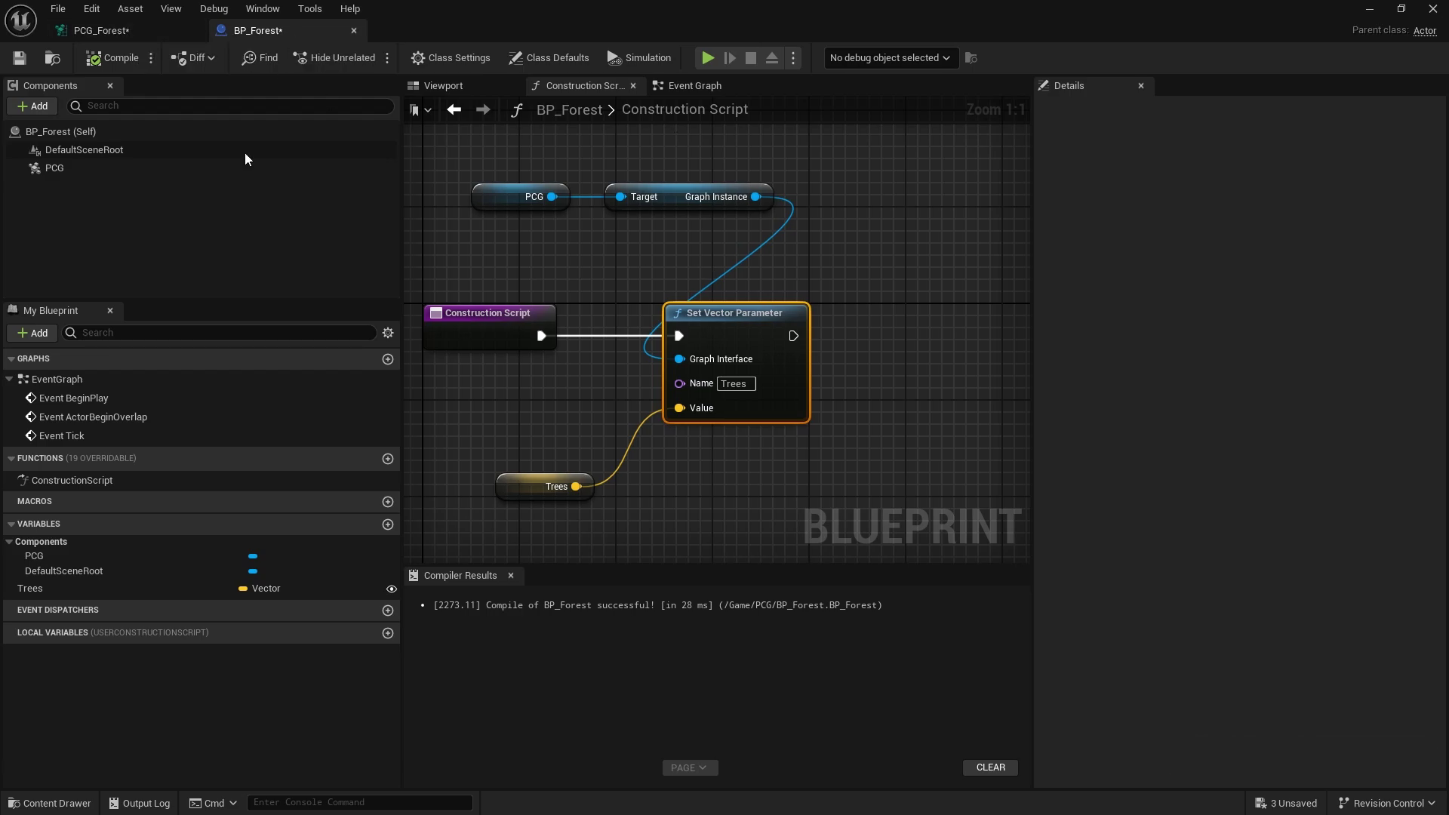
Assign the PCG_Forest graph to the PCG component of BP_Forest and put the blueprint window away.
{"action": "left_click", "coordinate": [54, 167]}
{"action": "scroll", "coordinate": [1197, 572], "scroll_direction": "down", "scroll_amount": 3}
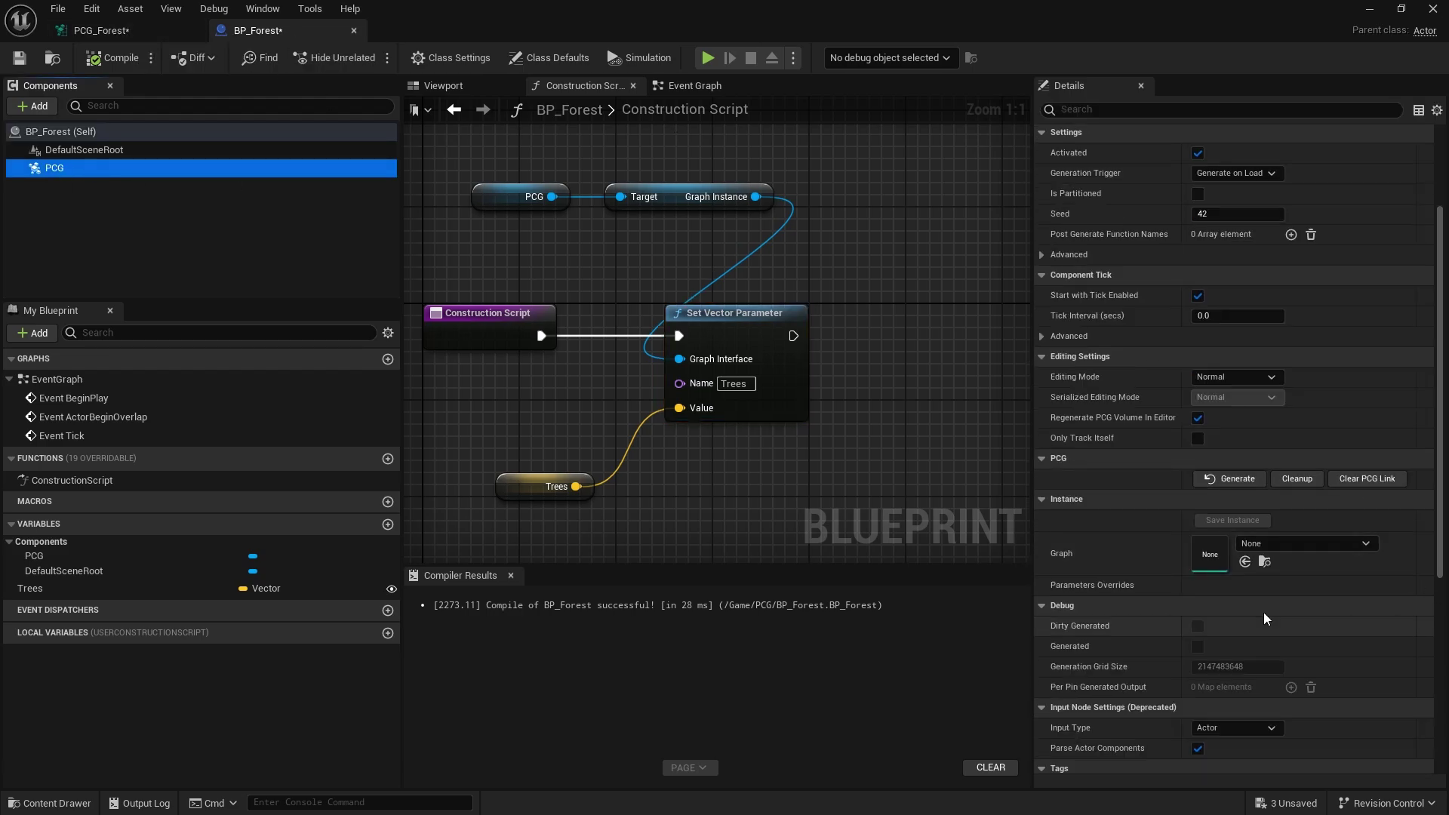
{"action": "left_click", "coordinate": [1289, 539]}
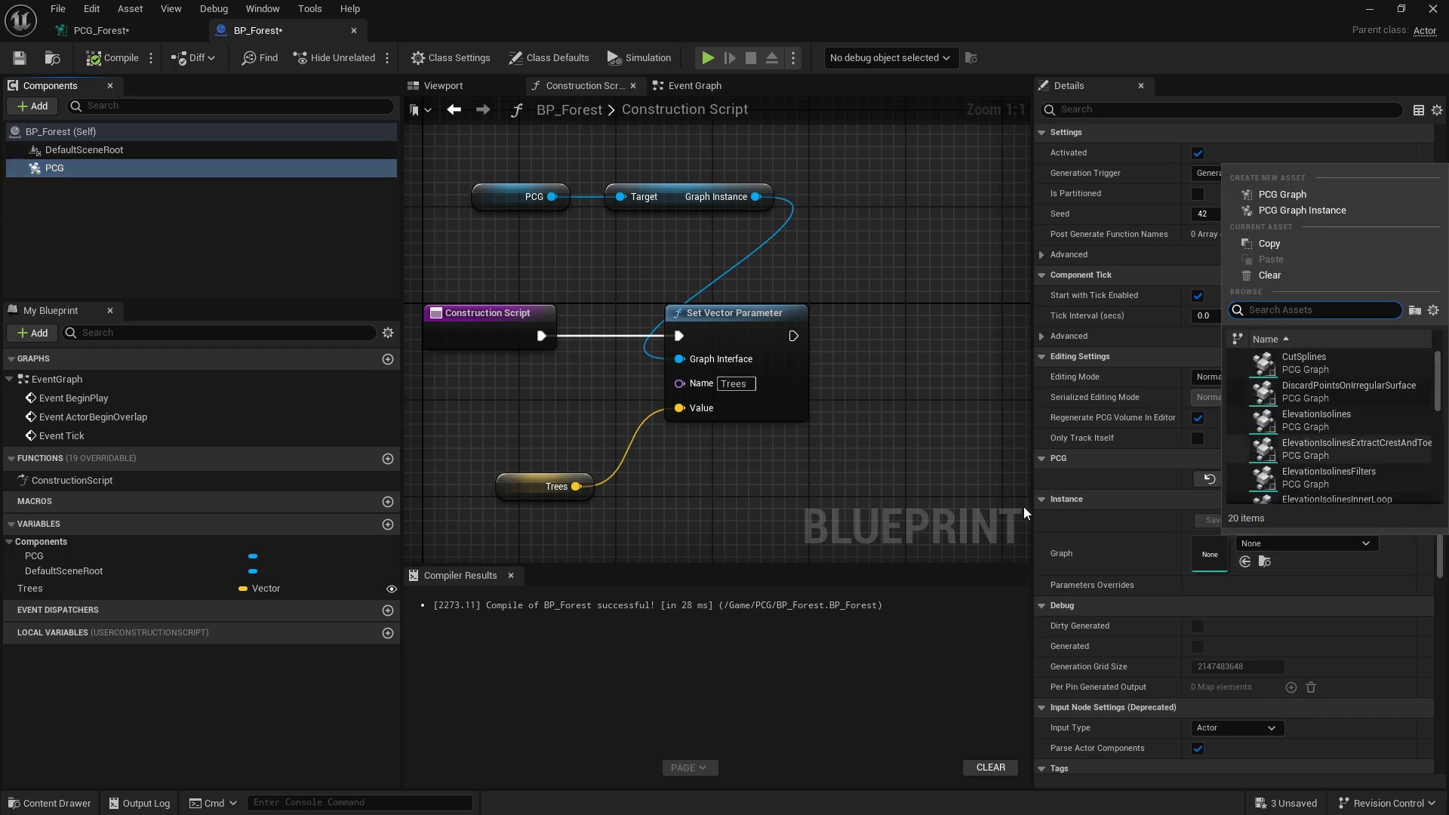
{"action": "left_click_drag", "start_coordinate": [766, 23], "coordinate": [1034, 106]}
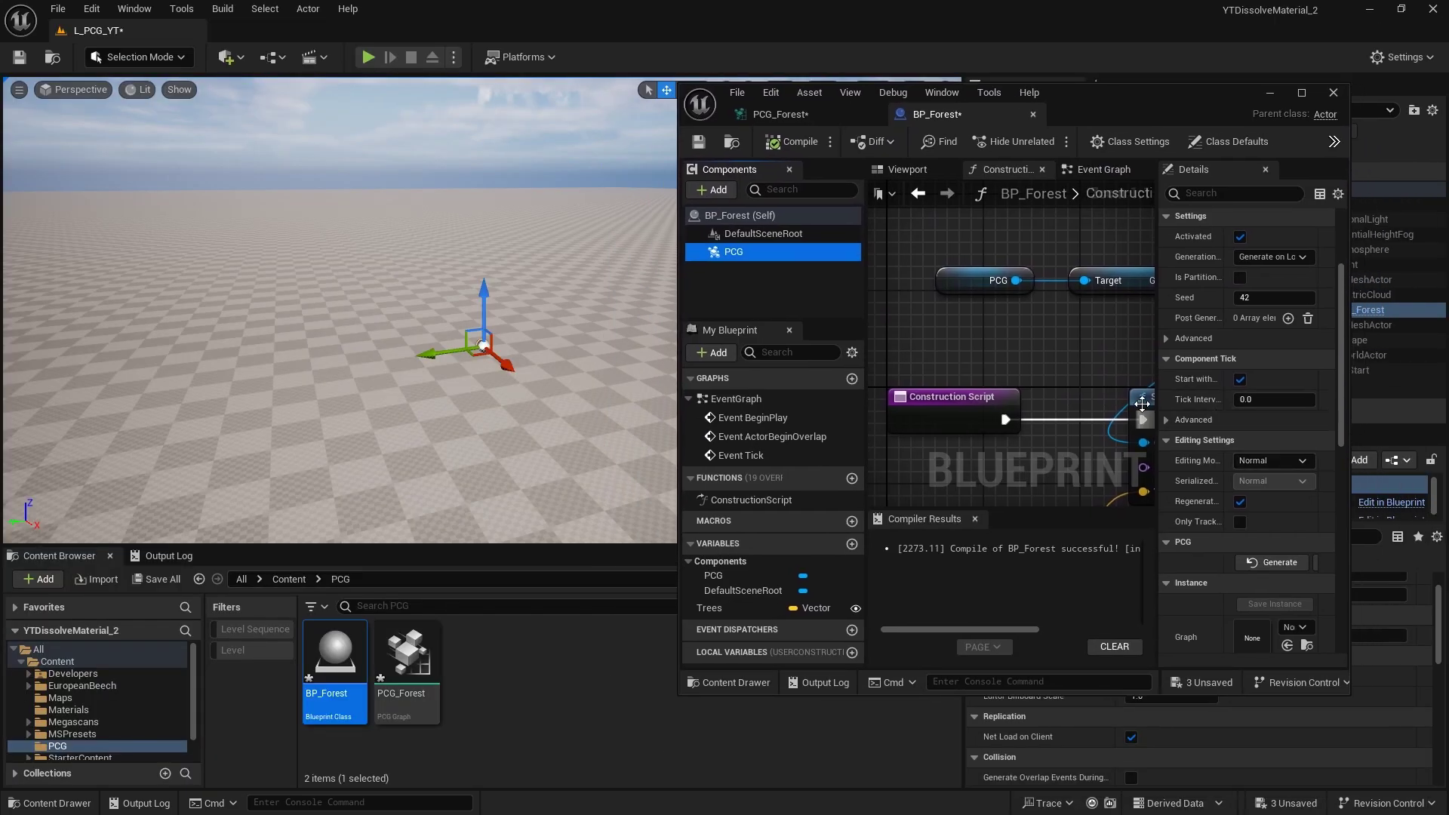
{"action": "left_click_drag", "start_coordinate": [1157, 407], "coordinate": [1019, 423]}
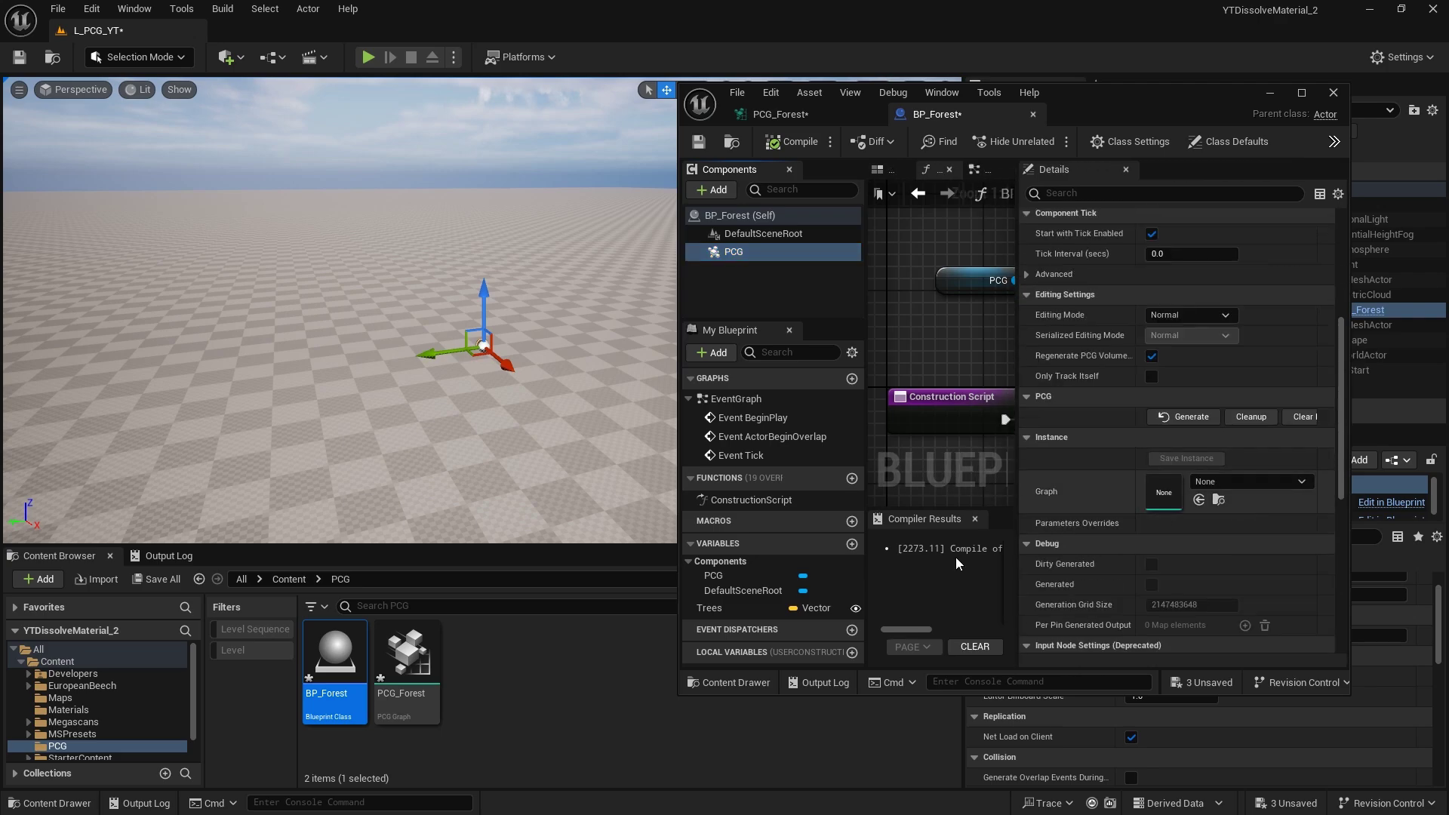
{"action": "left_click_drag", "start_coordinate": [408, 655], "coordinate": [1208, 492]}
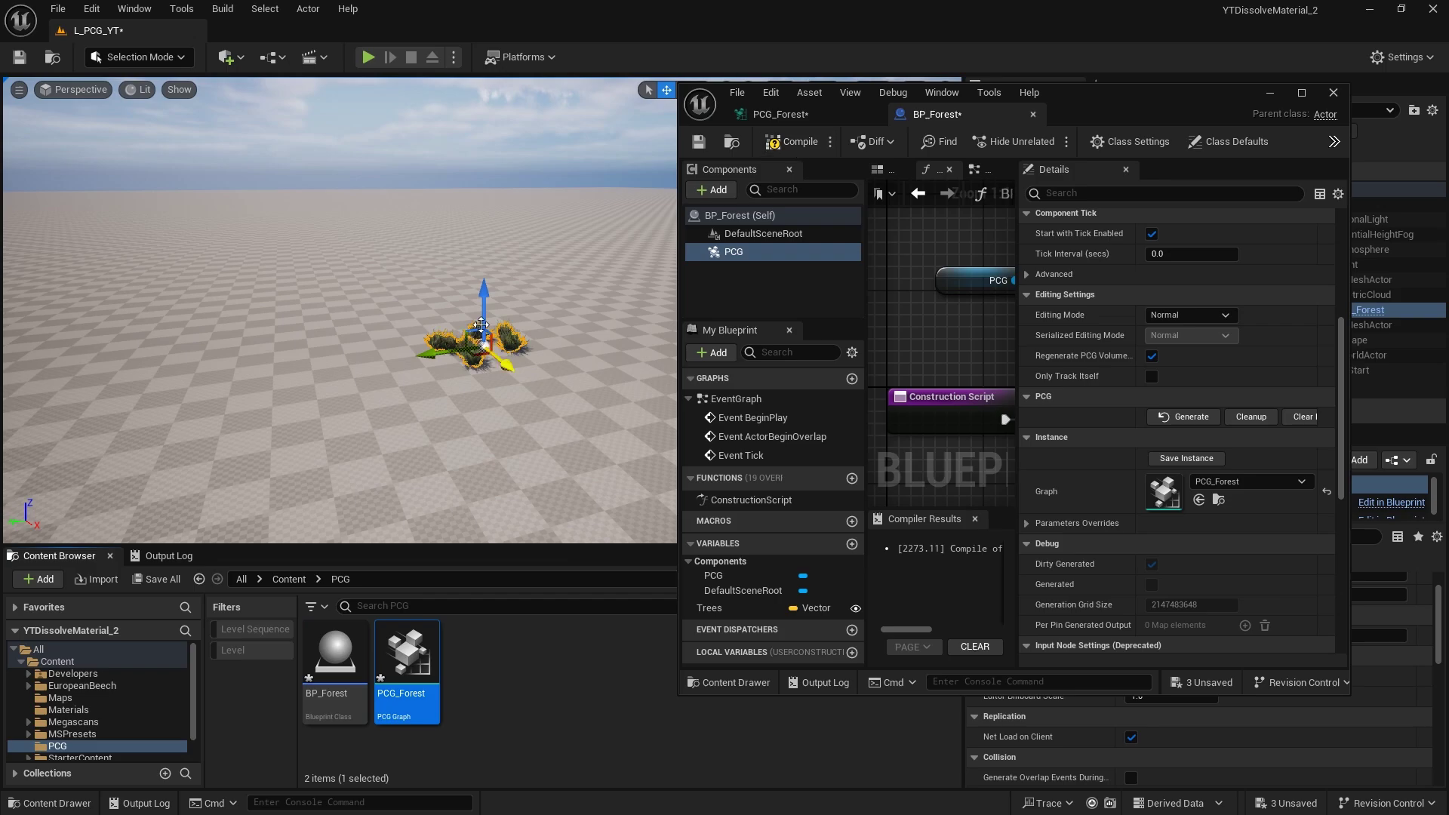
{"action": "left_click", "coordinate": [831, 142]}
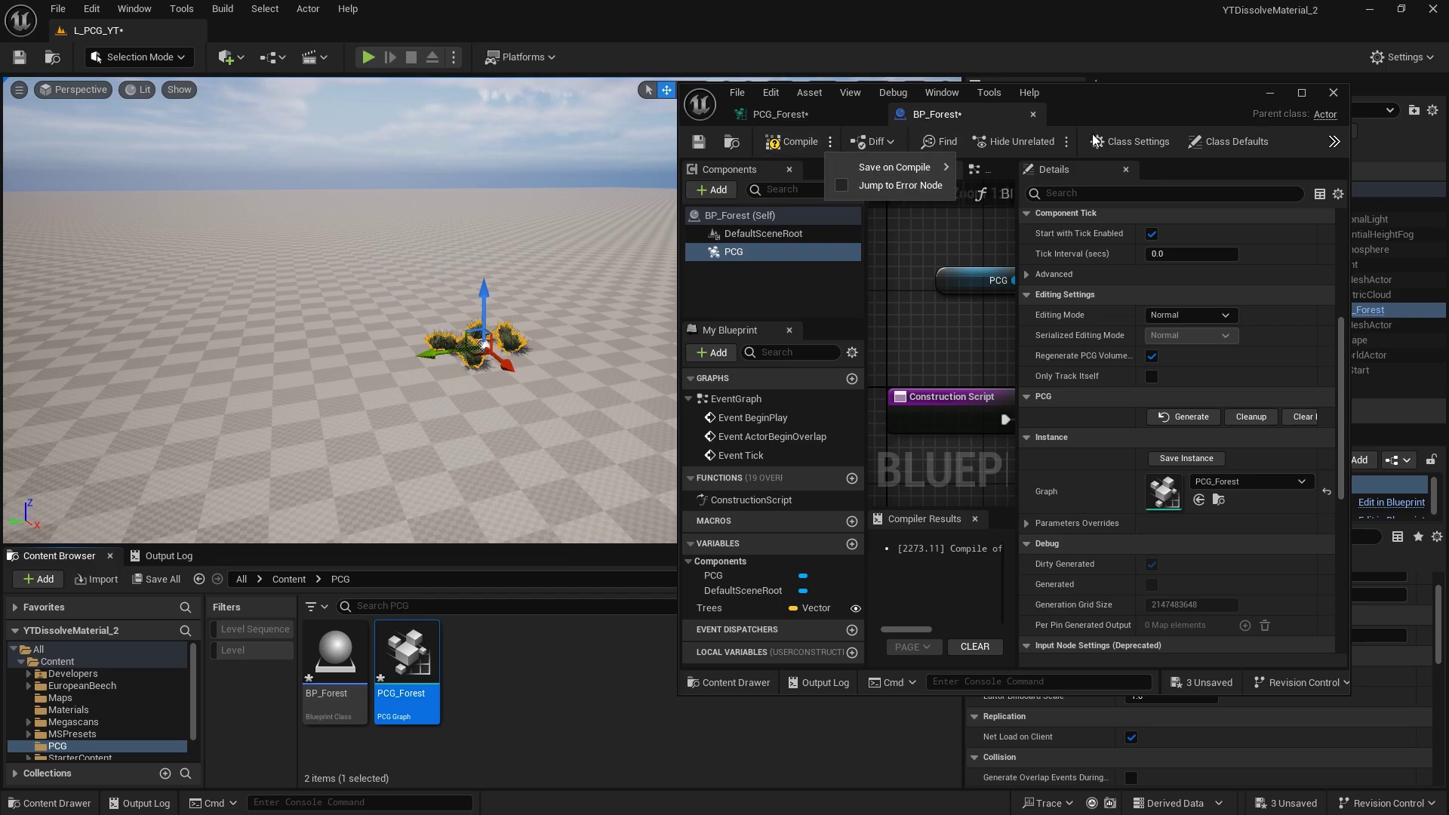
{"action": "left_click", "coordinate": [1270, 92]}
Scale the placed BP_Forest actor to 21.75 in X and 20.0 in Y.
{"action": "middle_click_drag", "start_coordinate": [430, 327], "coordinate": [464, 342]}
{"action": "key", "text": "r"}
{"action": "left_click_drag", "start_coordinate": [474, 339], "coordinate": [332, 351]}
{"action": "mouse_move", "coordinate": [401, 333]}
{"action": "right_mouse_down"}
{"action": "mouse_move", "coordinate": [476, 340]}
{"action": "mouse_move", "coordinate": [377, 325]}
{"action": "mouse_move", "coordinate": [423, 319]}
{"action": "right_mouse_up"}
{"action": "left_click_drag", "start_coordinate": [566, 330], "coordinate": [691, 258]}
{"action": "right_click_drag", "start_coordinate": [556, 331], "coordinate": [709, 320]}
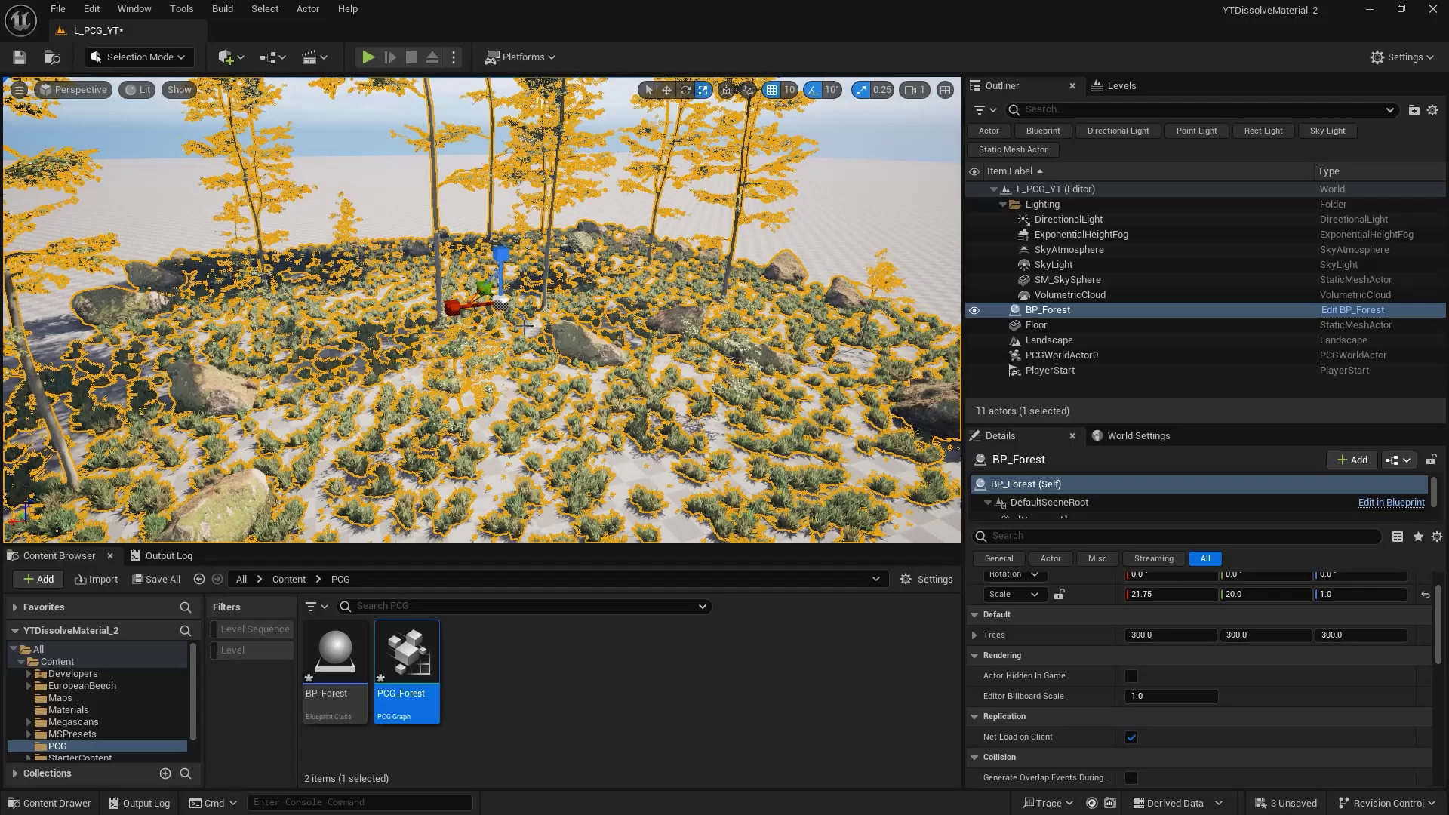
{"action": "right_click_drag", "start_coordinate": [525, 326], "coordinate": [581, 324]}
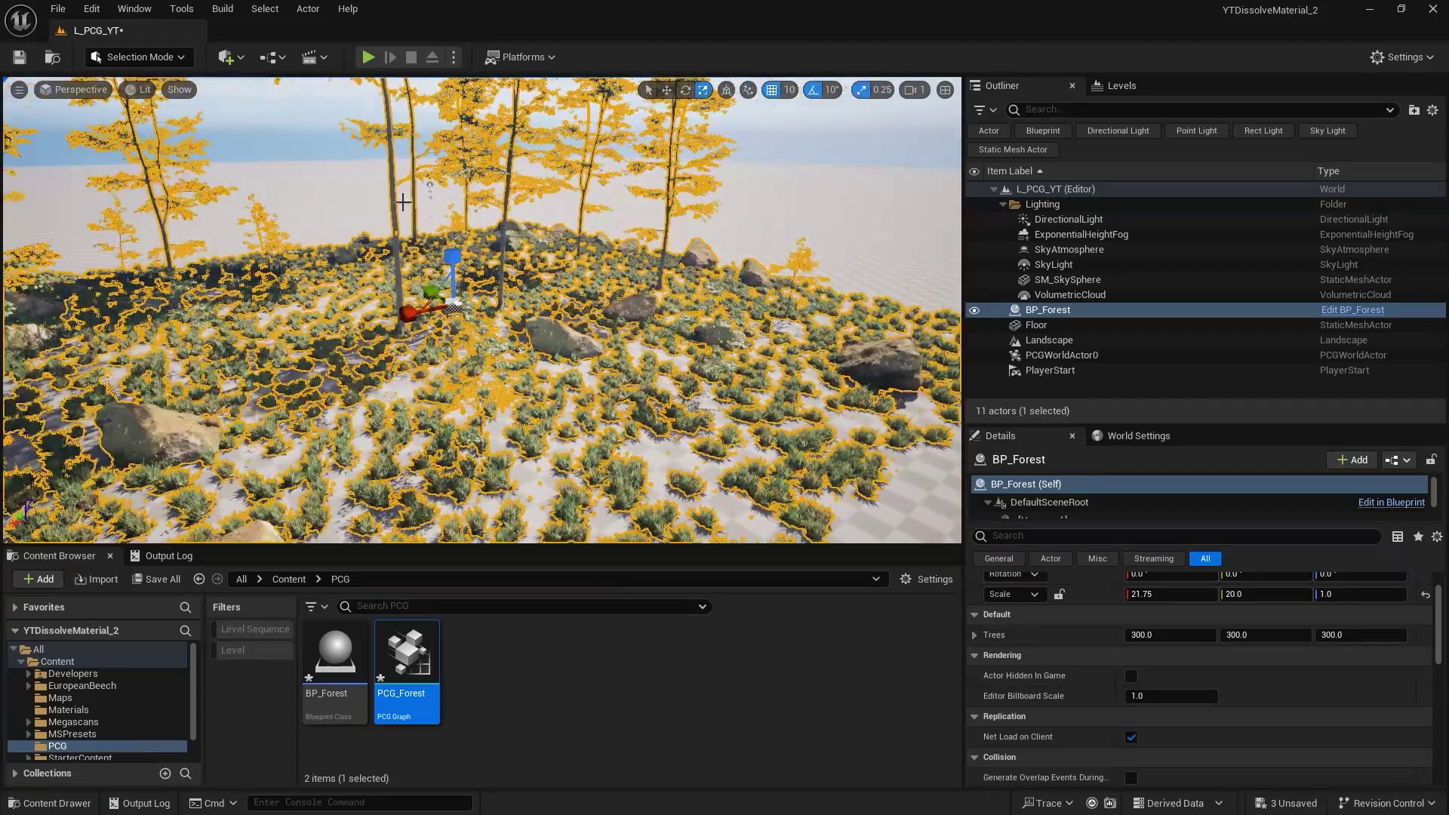
Set the X and Y values of the BP_Forest actor's Trees property to 200 and inspect the tree density.
{"action": "left_click", "coordinate": [843, 221]}
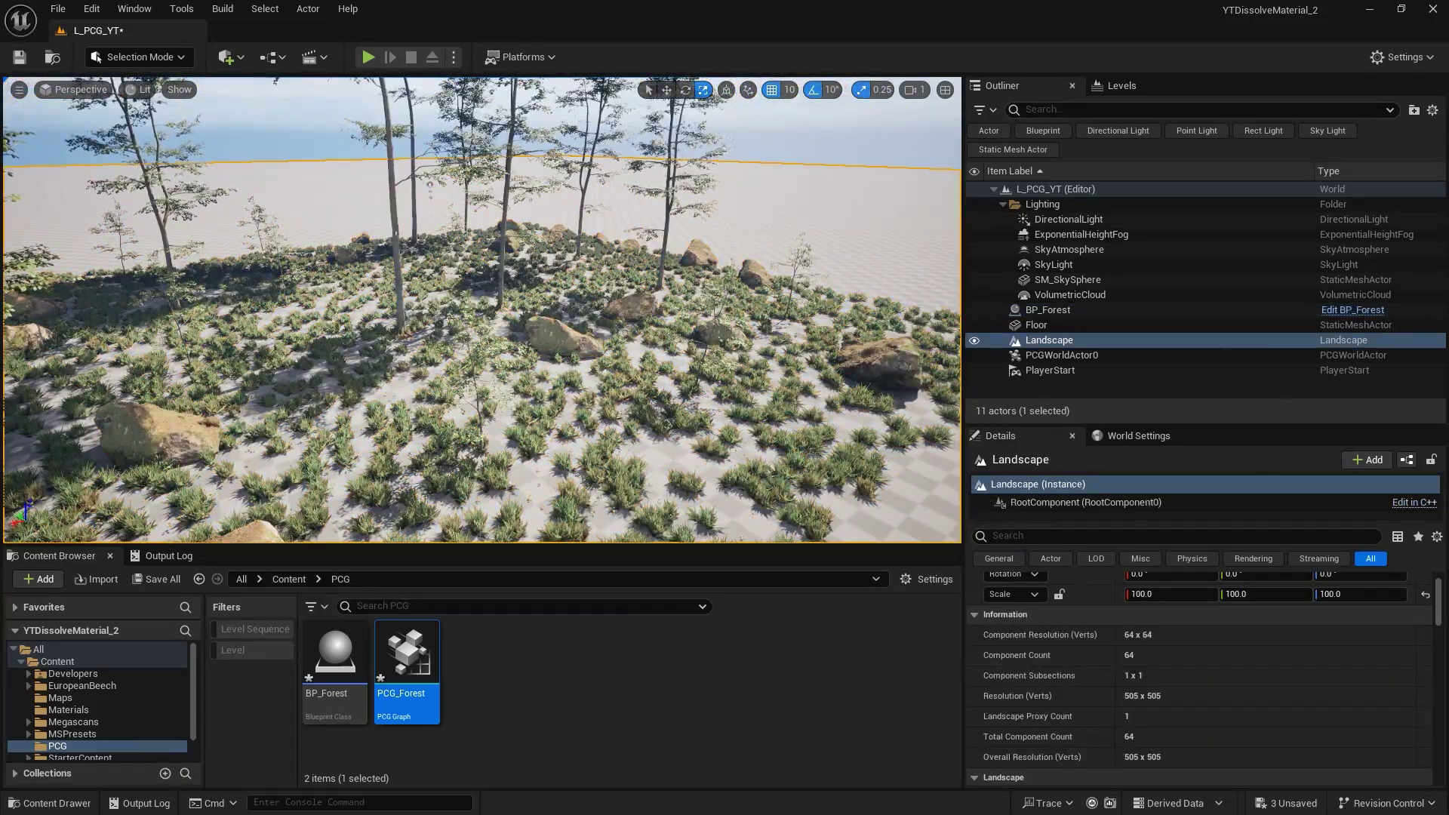
{"action": "left_click", "coordinate": [843, 317]}
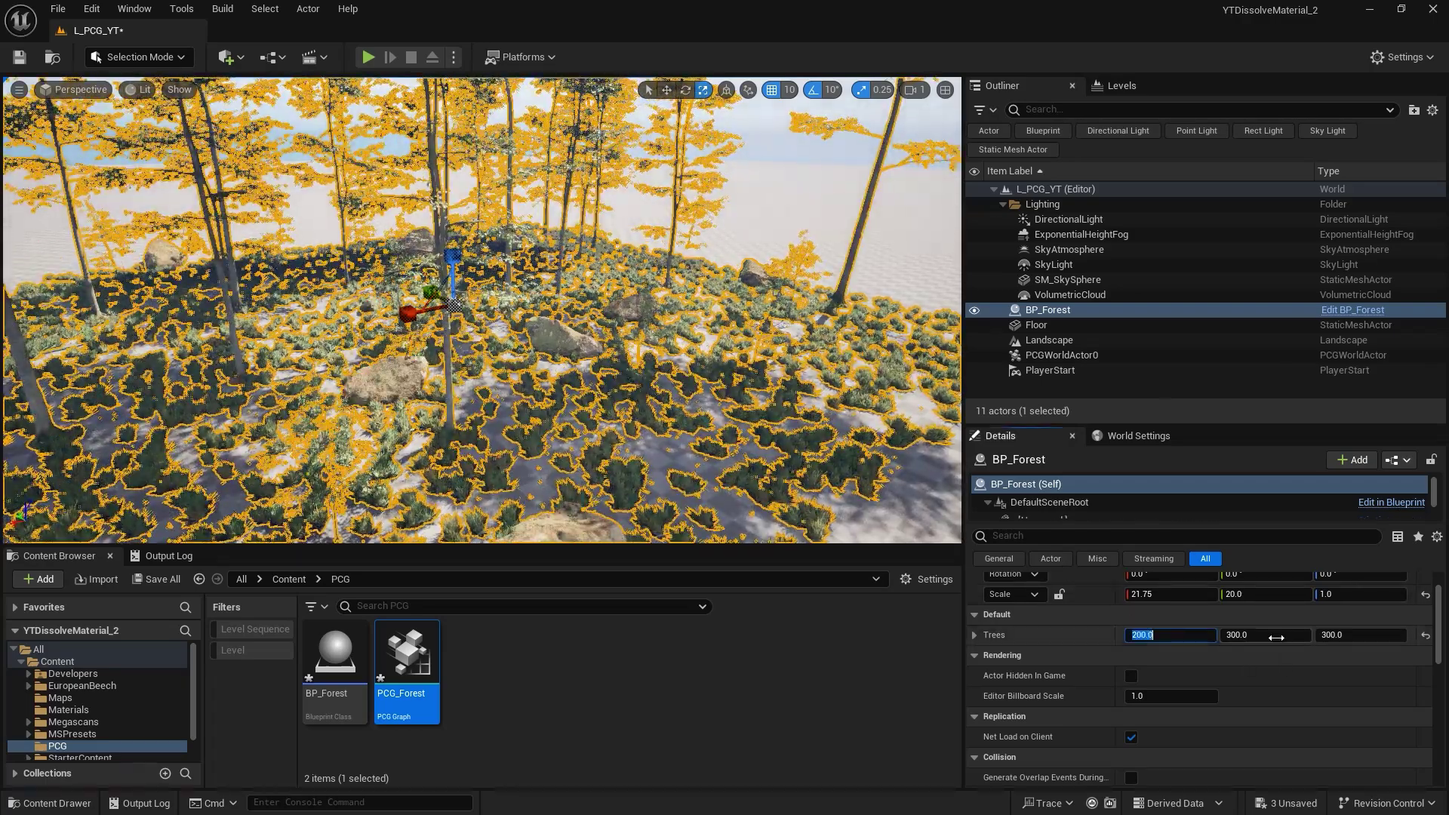
{"action": "key", "text": "Return"}
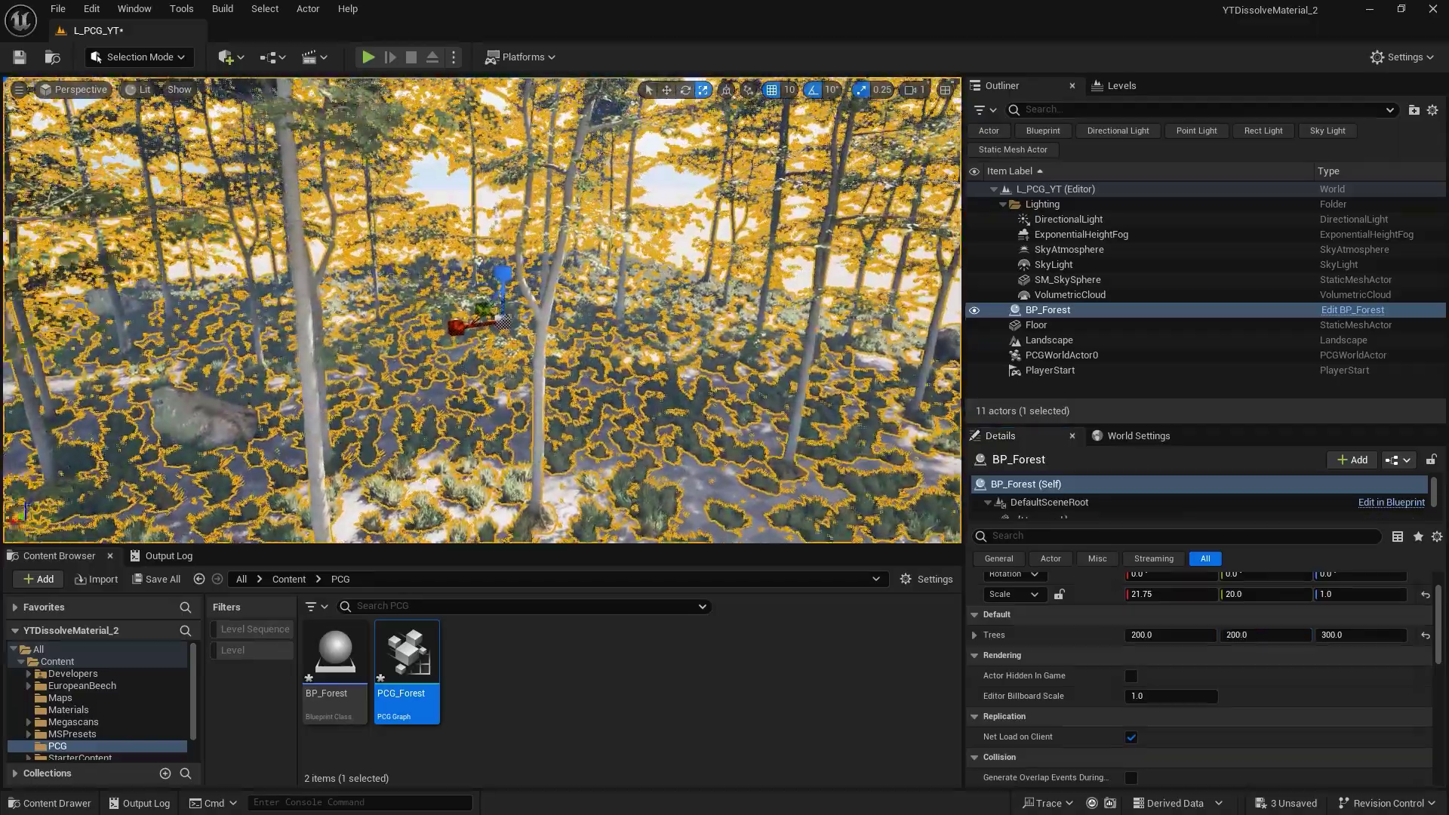
{"action": "right_click_drag", "start_coordinate": [503, 310], "coordinate": [543, 300]}
{"action": "left_click", "coordinate": [544, 174]}
{"action": "right_click_drag", "start_coordinate": [543, 173], "coordinate": [627, 174]}
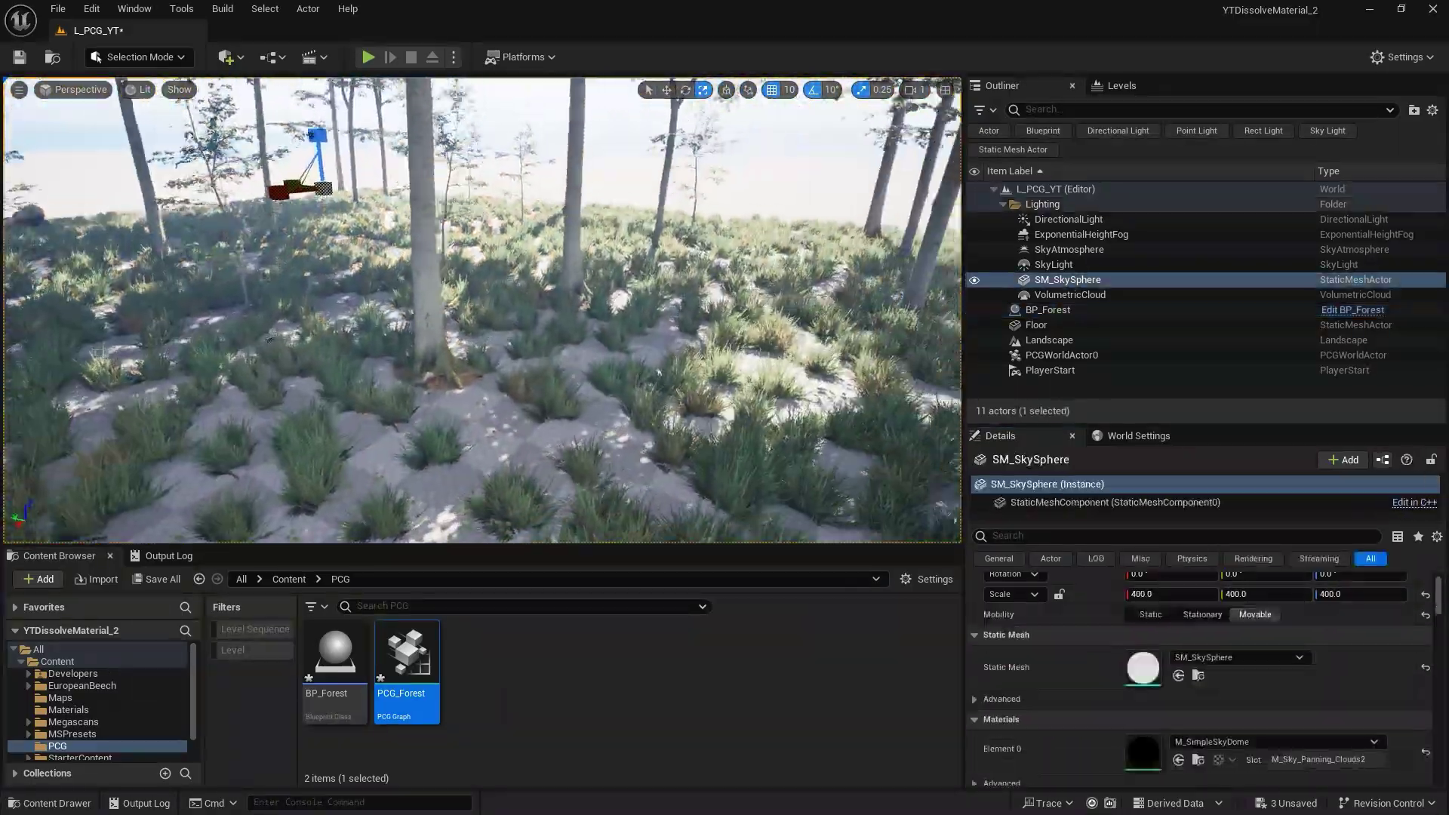
{"action": "right_click_drag", "start_coordinate": [483, 309], "coordinate": [687, 309]}
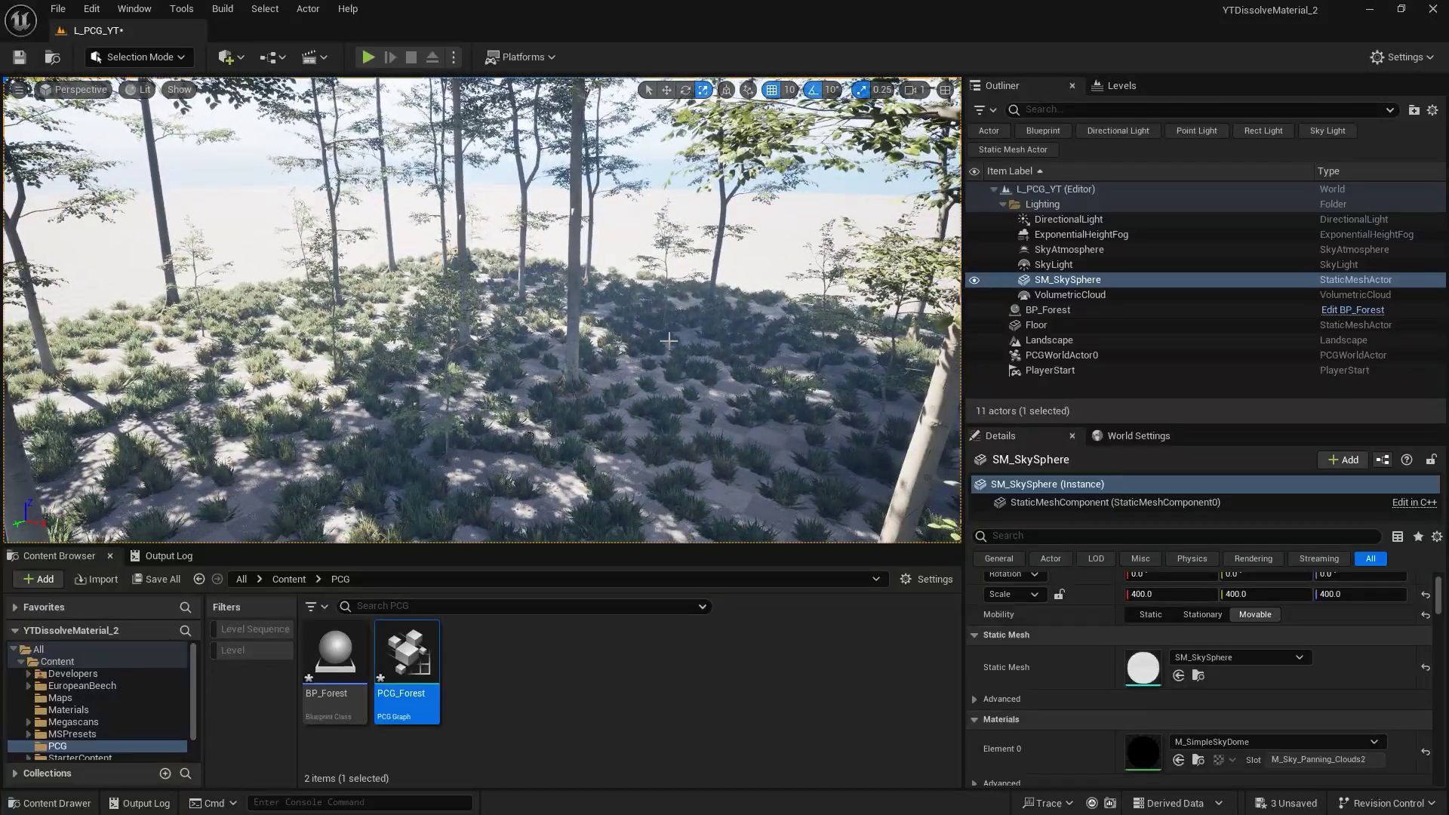
Set the X and Y values of the BP_Forest actor's Trees property to 300.
{"action": "left_click", "coordinate": [572, 303]}
{"action": "left_click", "coordinate": [1164, 636]}
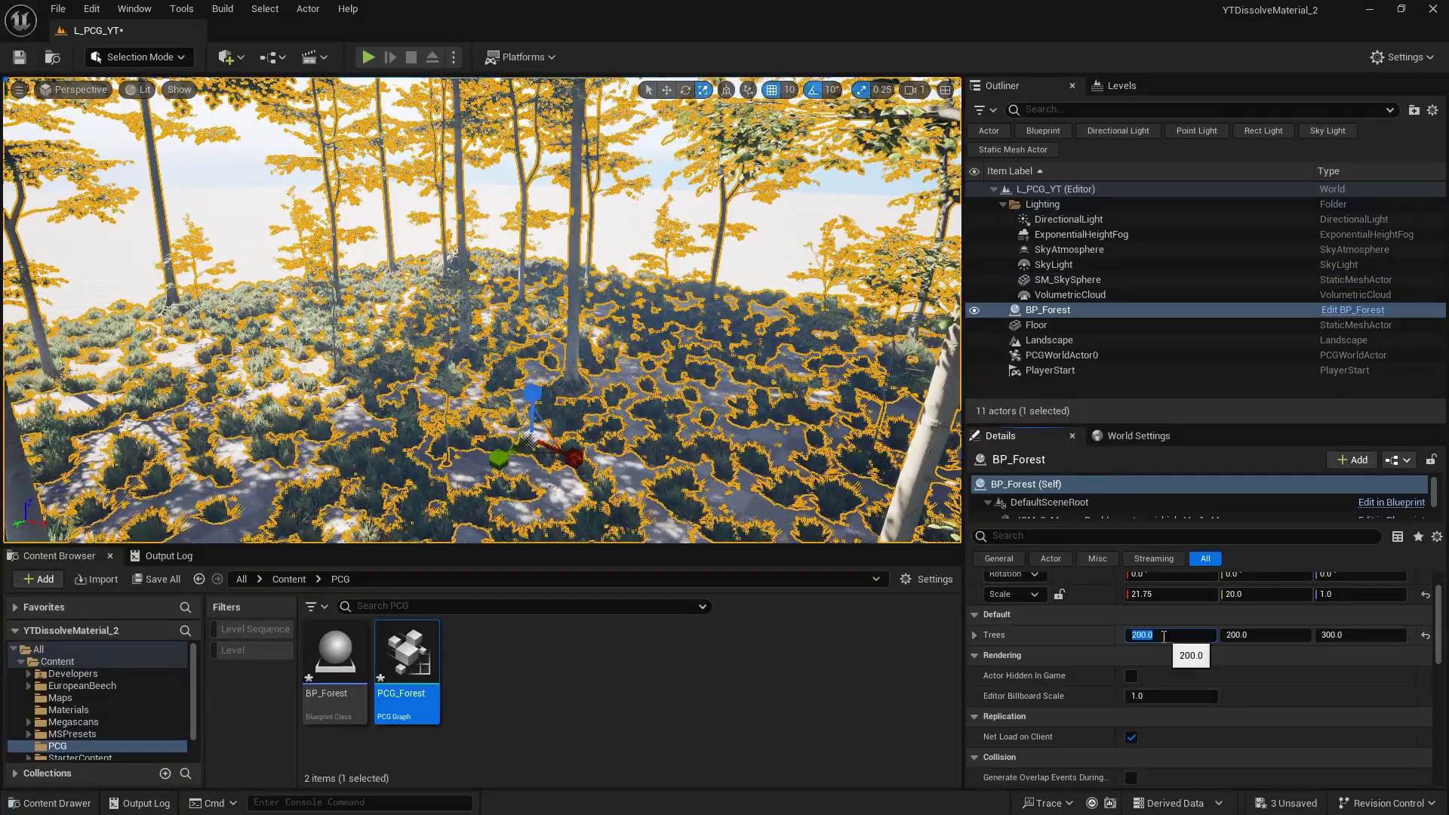
{"action": "type", "text": "2"}
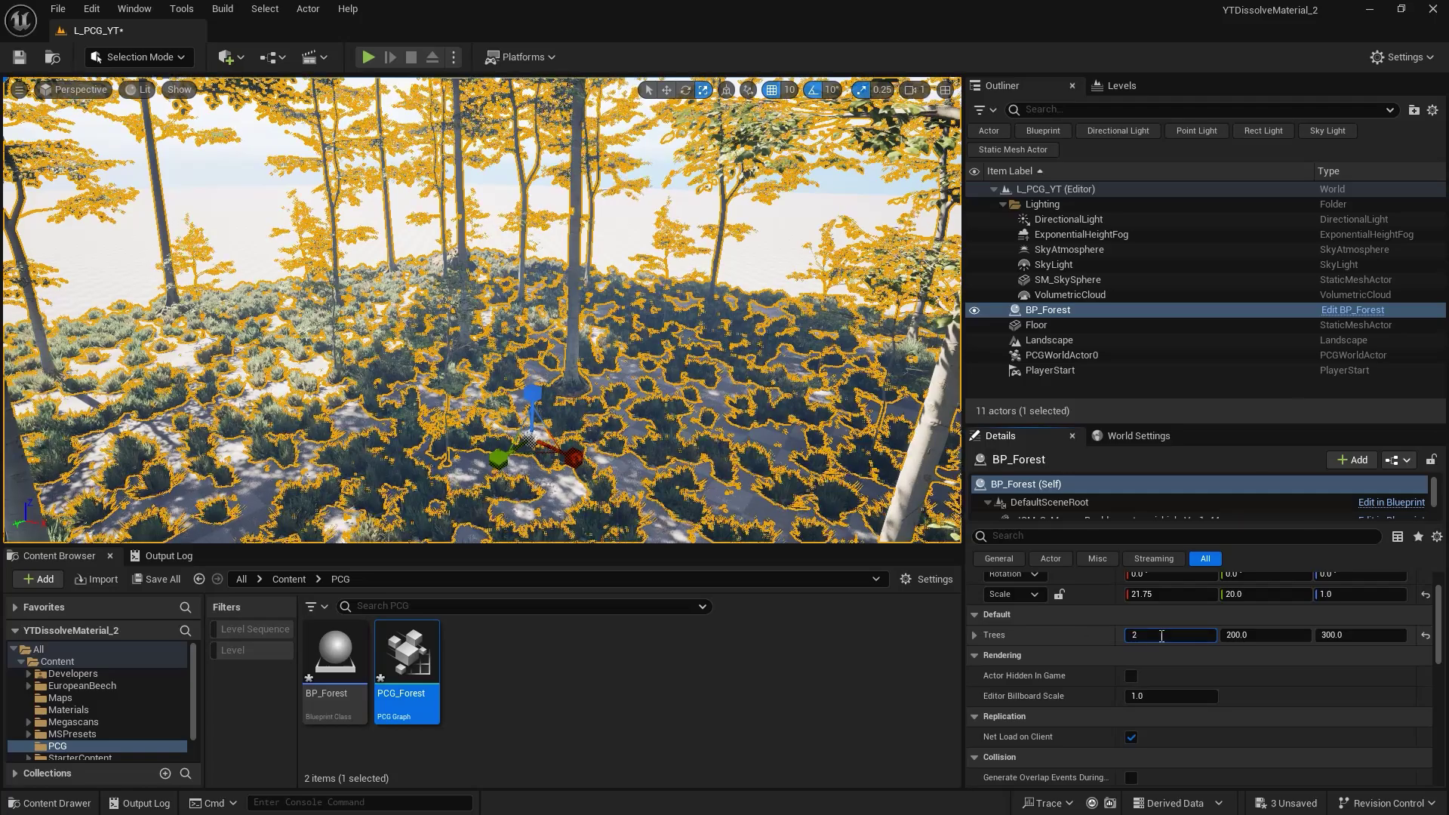
{"action": "type", "text": "00"}
{"action": "left_click", "coordinate": [1228, 636]}
{"action": "type", "text": "300"}
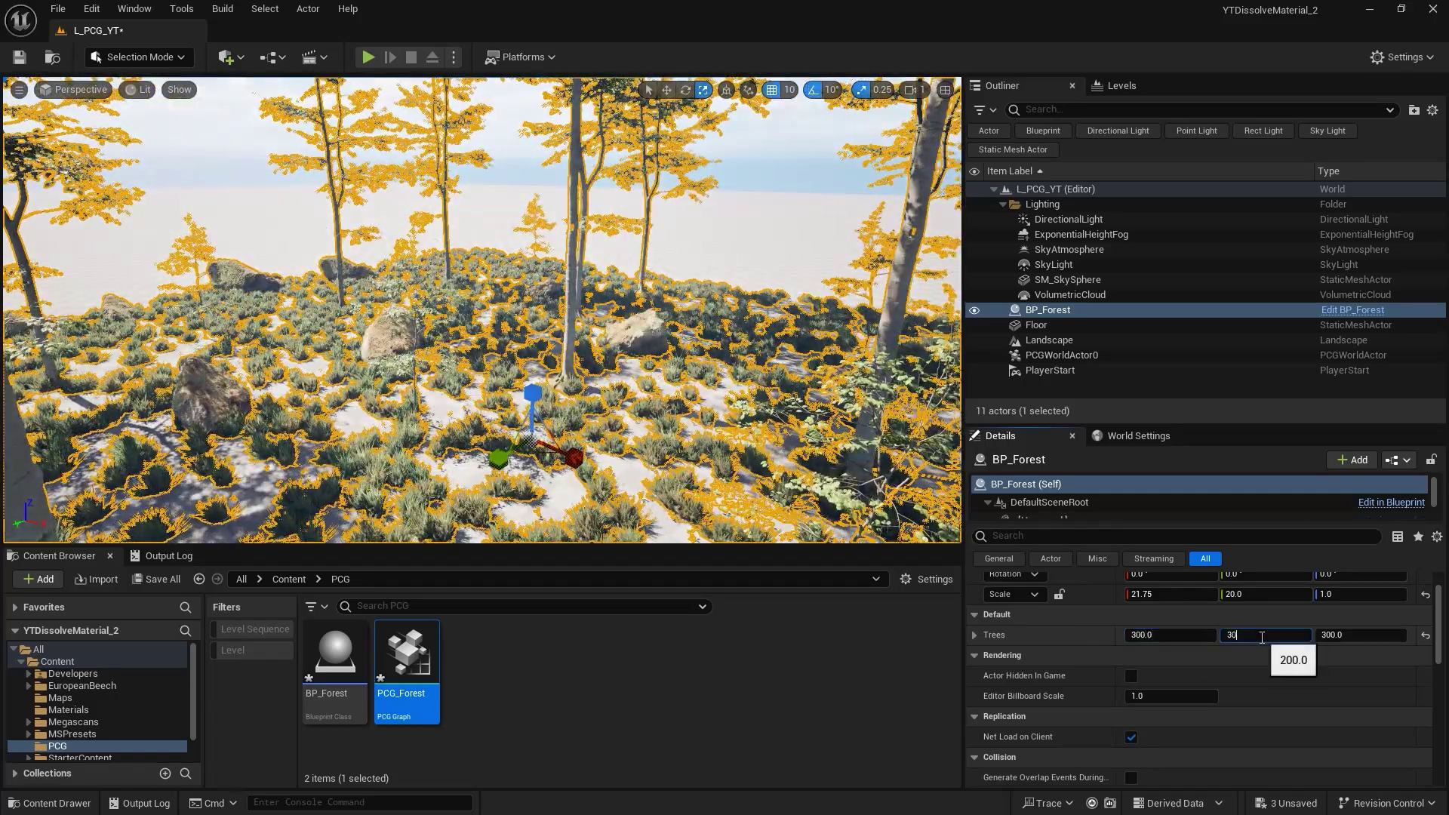
{"action": "key", "text": "Return"}
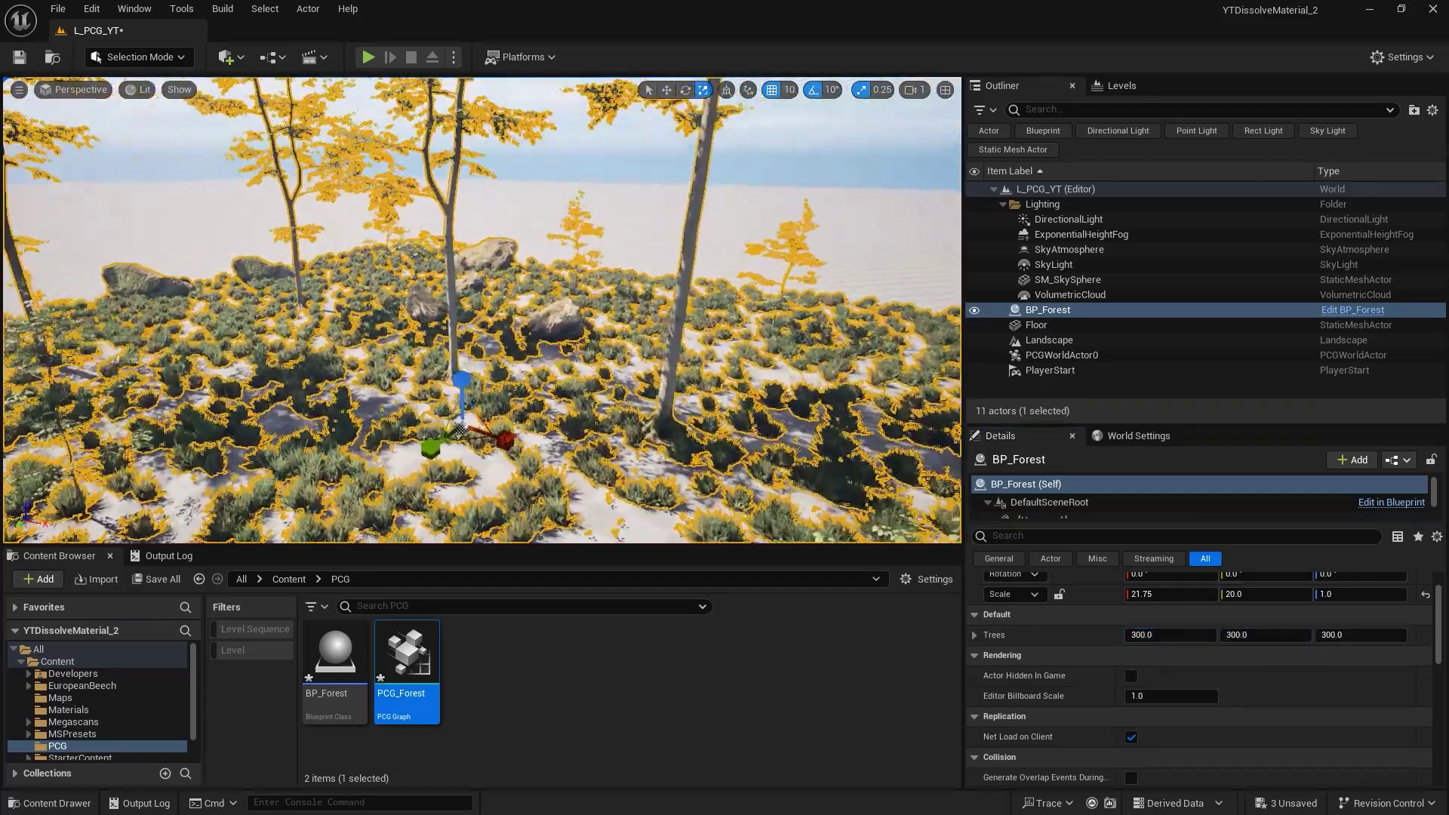
Open the PCG_Forest graph's settings and add two new parameters of type Vector.
{"action": "double_click", "coordinate": [400, 668]}
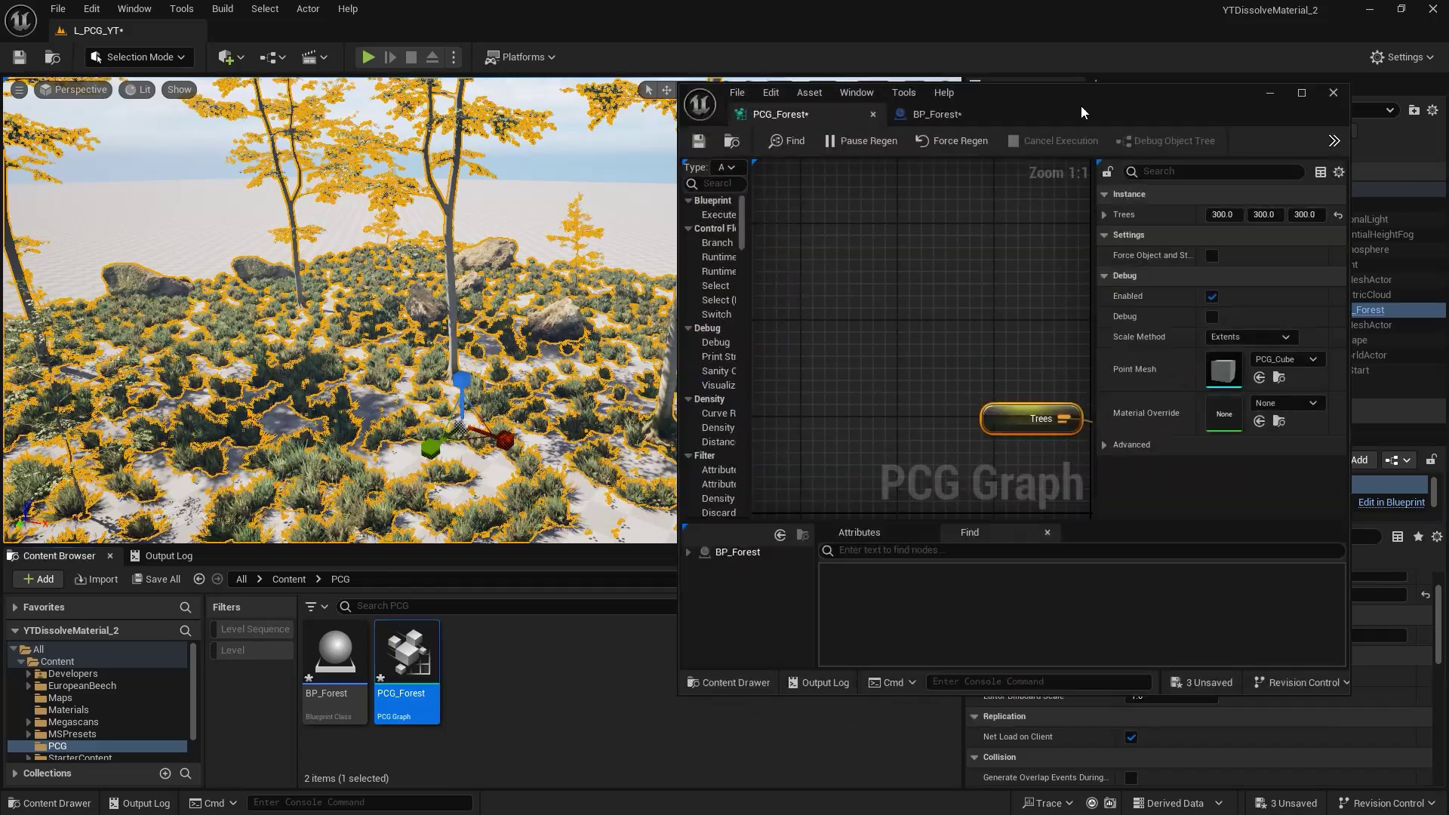
{"action": "left_click_drag", "start_coordinate": [1081, 105], "coordinate": [641, 3]}
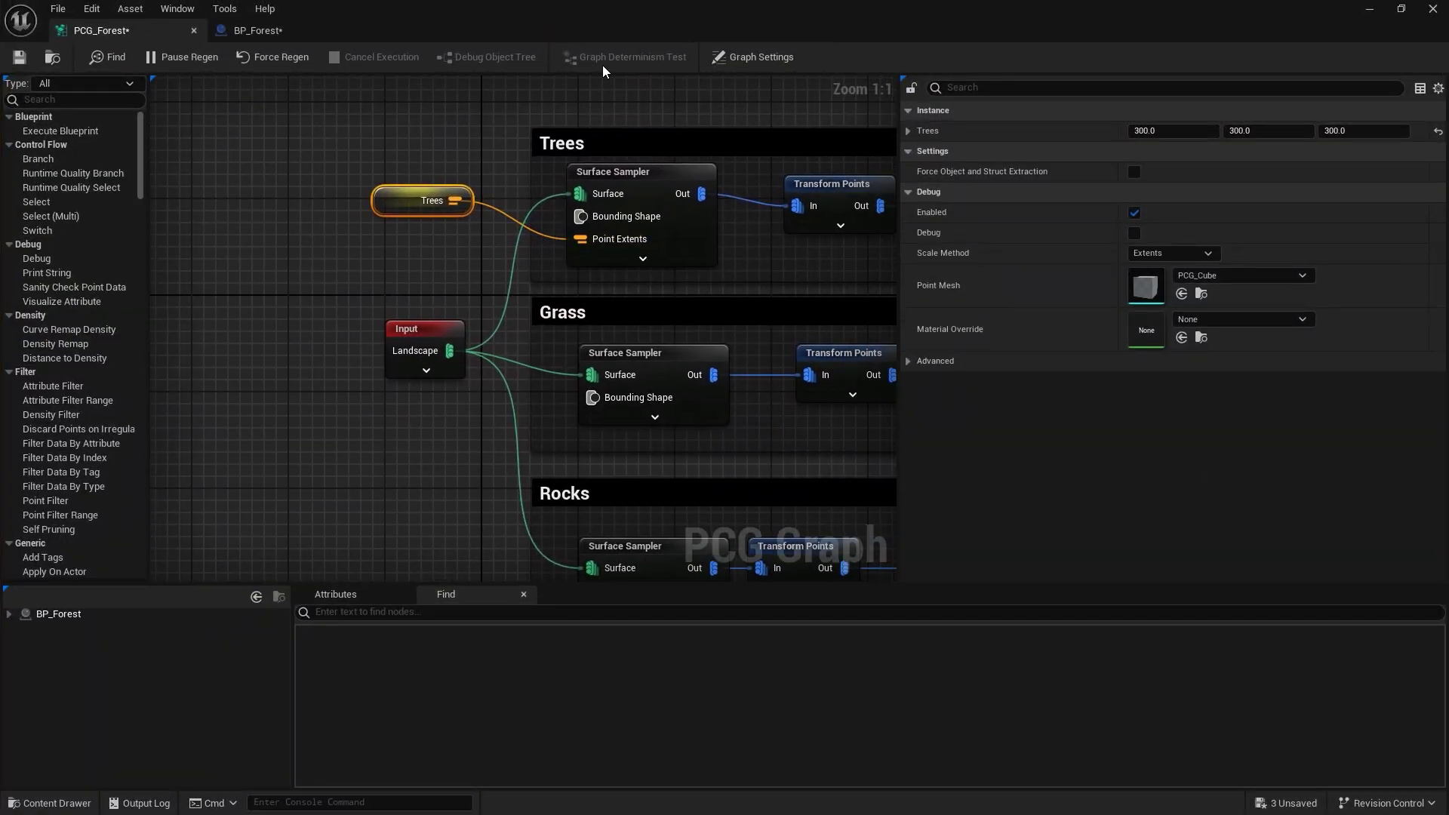
{"action": "left_click", "coordinate": [773, 59]}
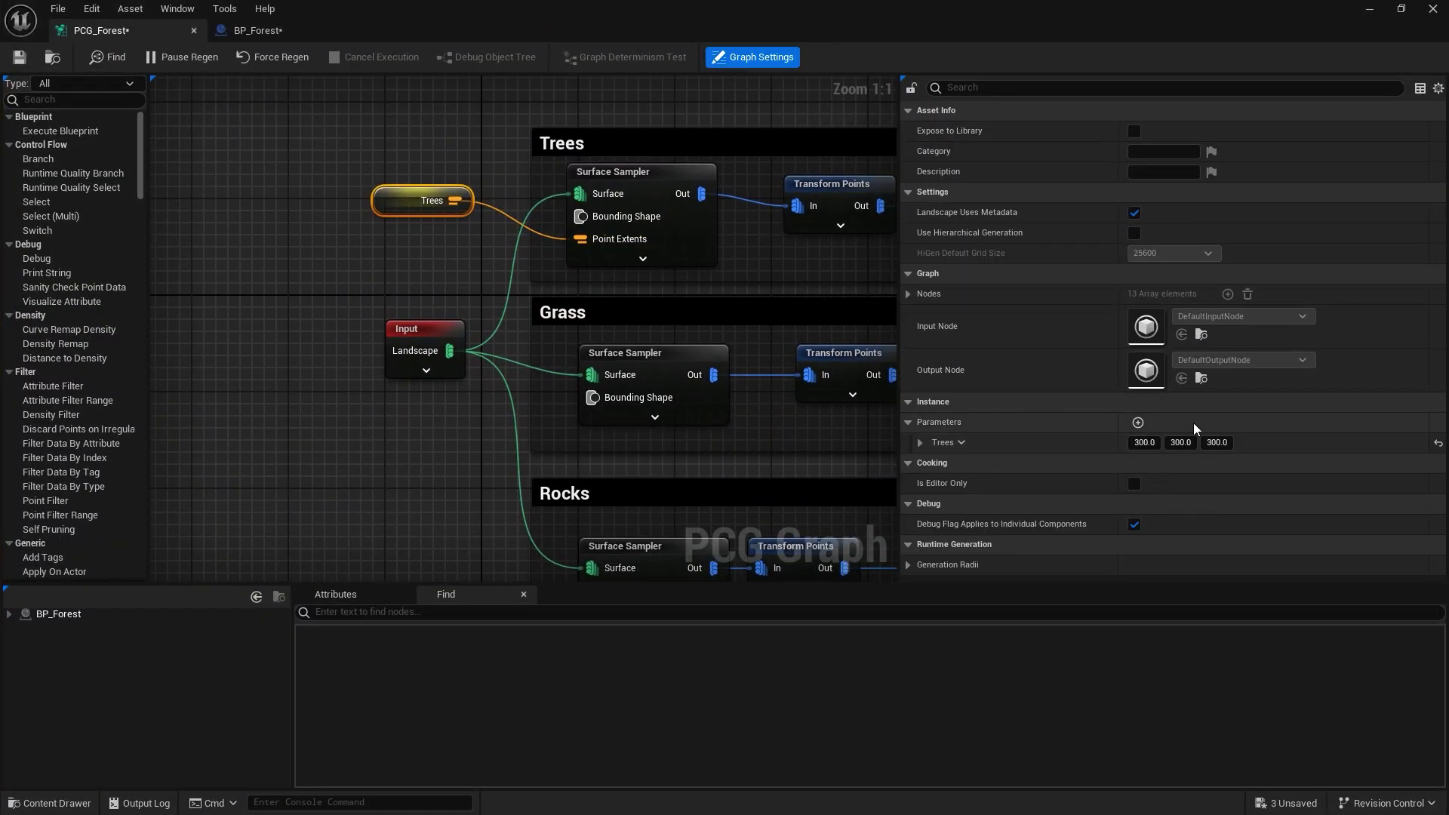
{"action": "left_click", "coordinate": [1138, 423]}
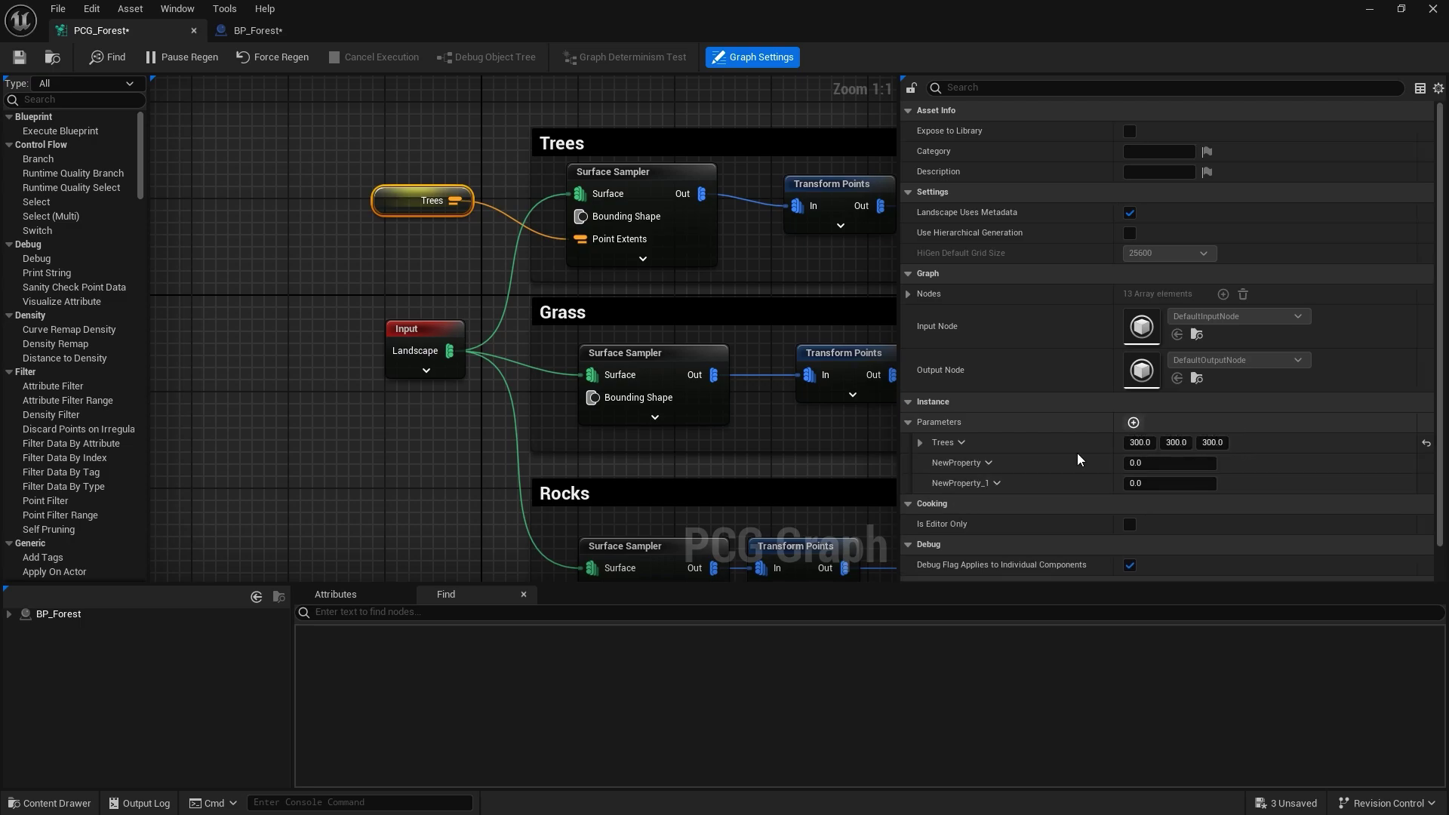
{"action": "left_click", "coordinate": [981, 464]}
{"action": "left_click", "coordinate": [995, 487]}
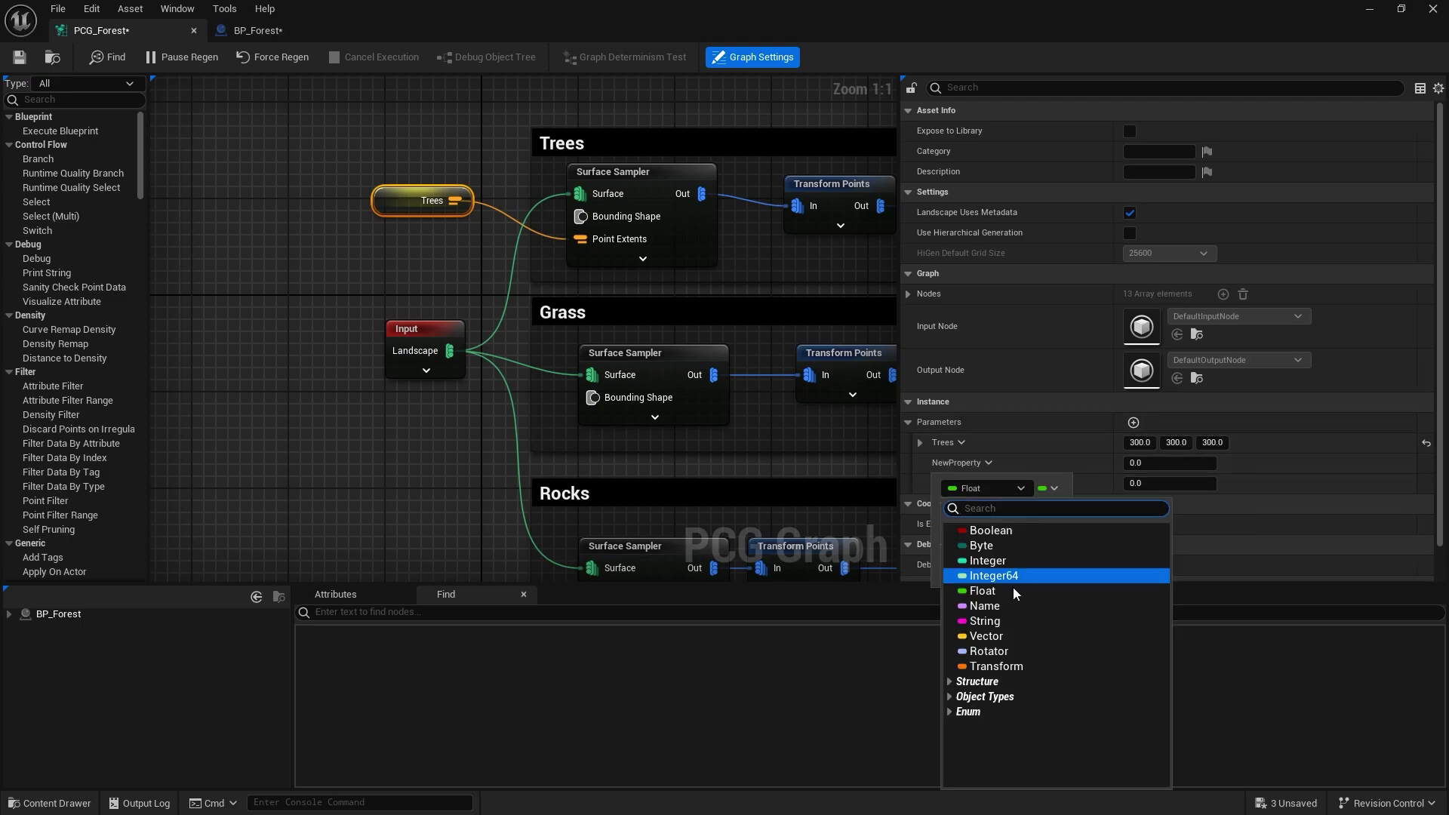
{"action": "left_click", "coordinate": [985, 636]}
{"action": "left_click", "coordinate": [994, 483]}
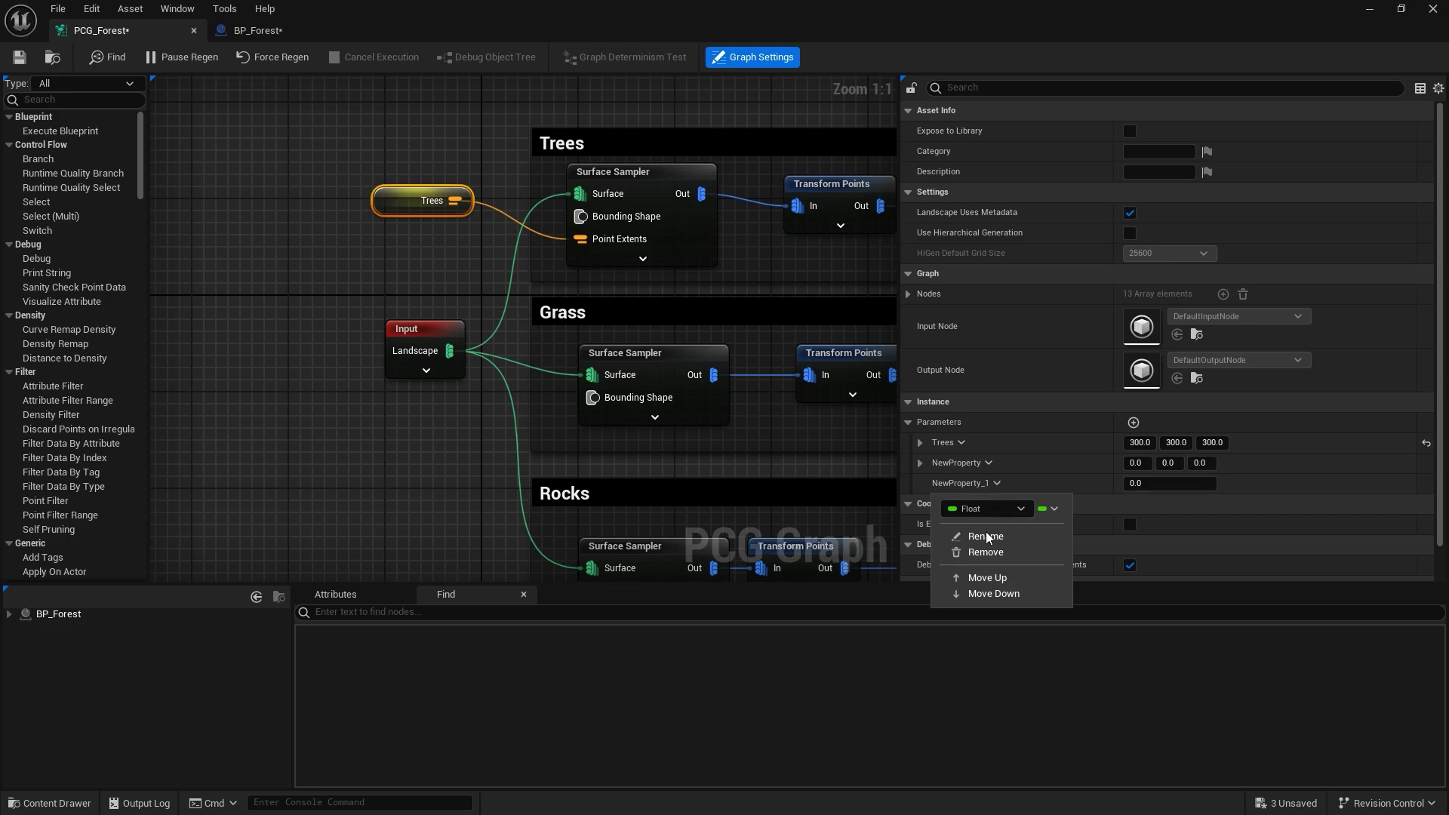
{"action": "left_click", "coordinate": [987, 508]}
{"action": "left_click", "coordinate": [988, 643]}
Rename the first new vector parameter as Rocks.
{"action": "left_click", "coordinate": [960, 466]}
{"action": "left_click", "coordinate": [983, 516]}
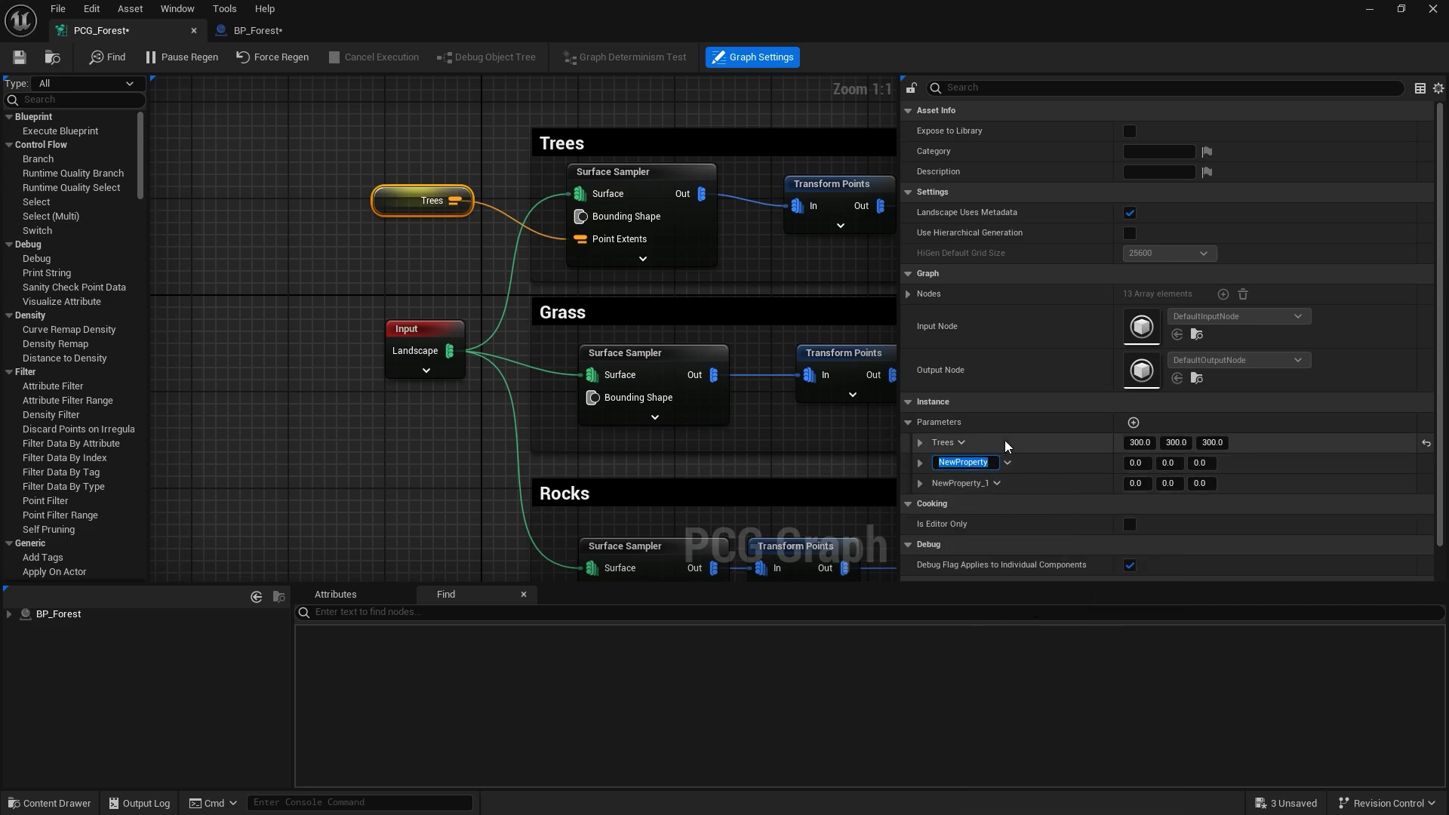
{"action": "type", "text": "Rocks"}
{"action": "key", "text": "Return"}
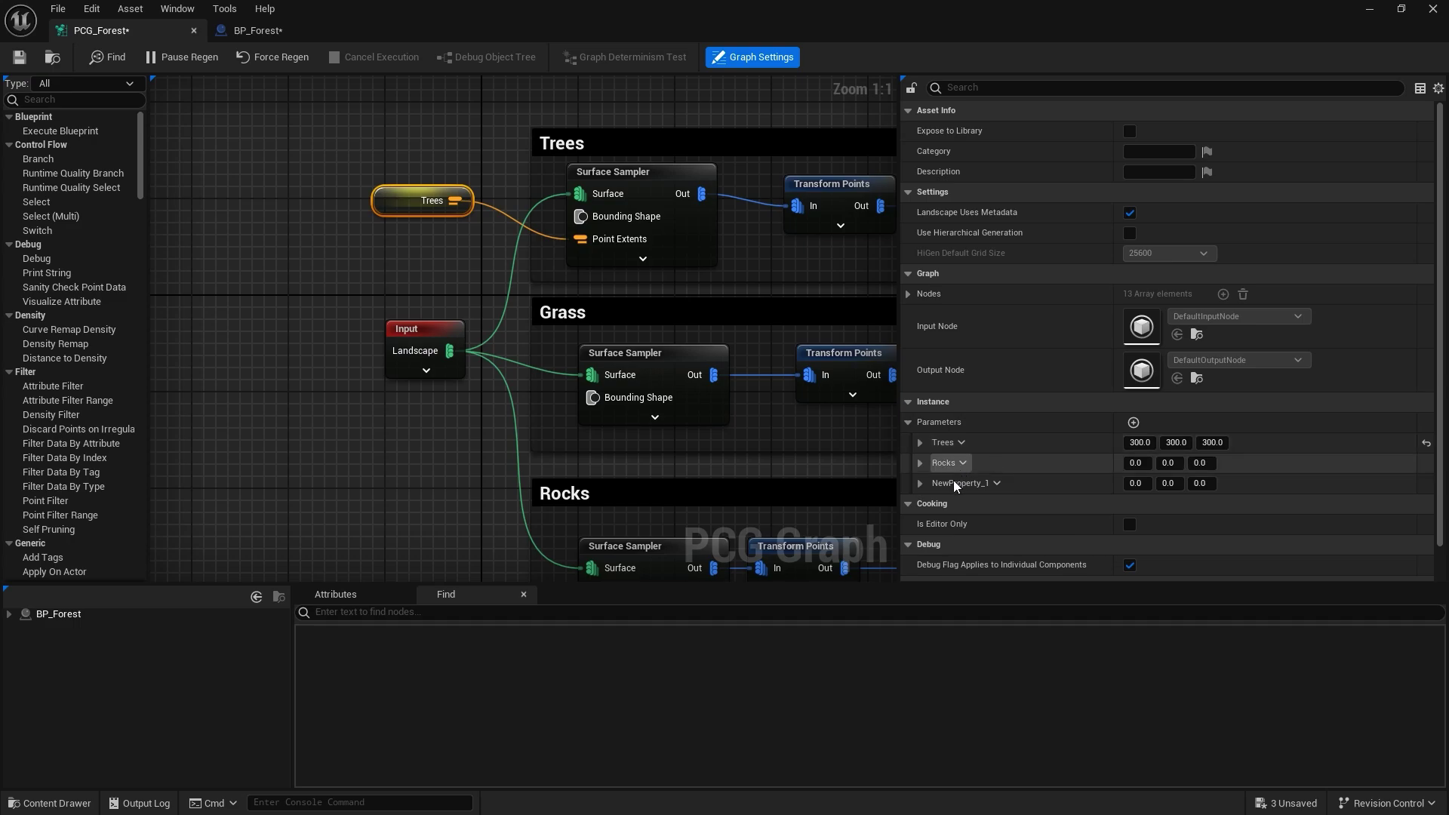
{"action": "left_click", "coordinate": [955, 485]}
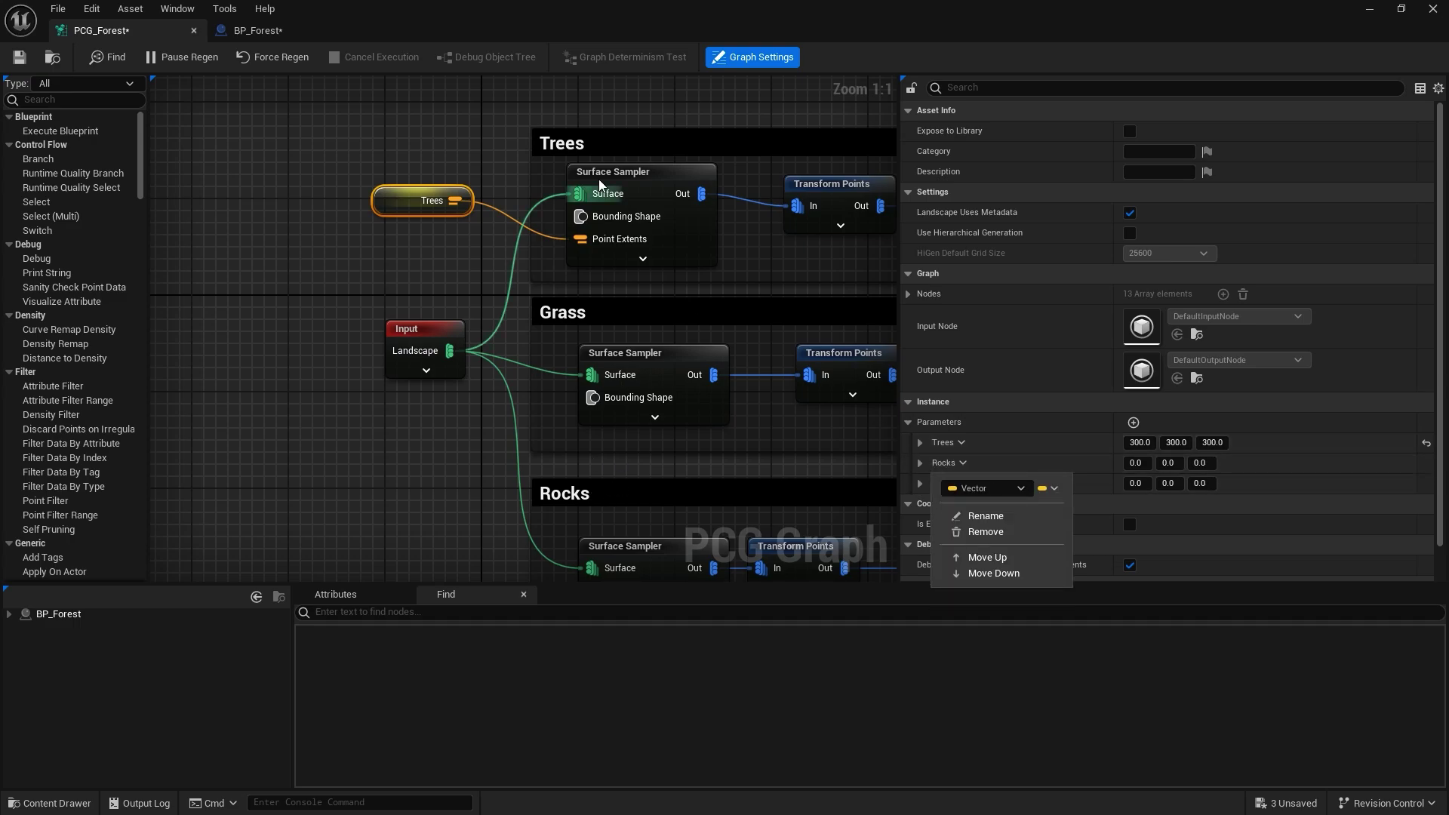
{"action": "right_click_drag", "start_coordinate": [598, 463], "coordinate": [550, 452]}
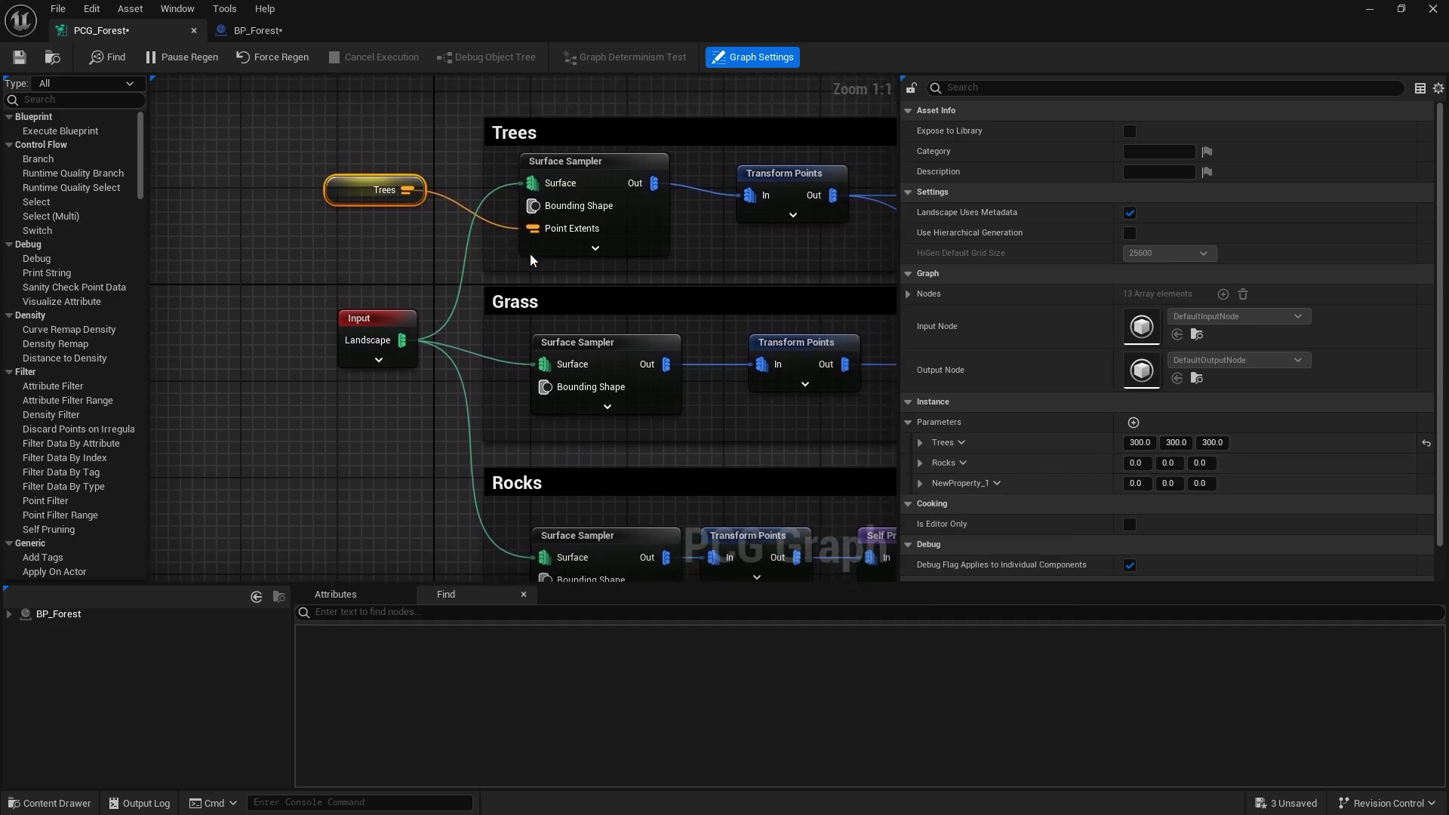
Rename the parameter below Trees as Grass and the last parameter as Rocks.
{"action": "left_click", "coordinate": [964, 462]}
{"action": "left_click", "coordinate": [983, 513]}
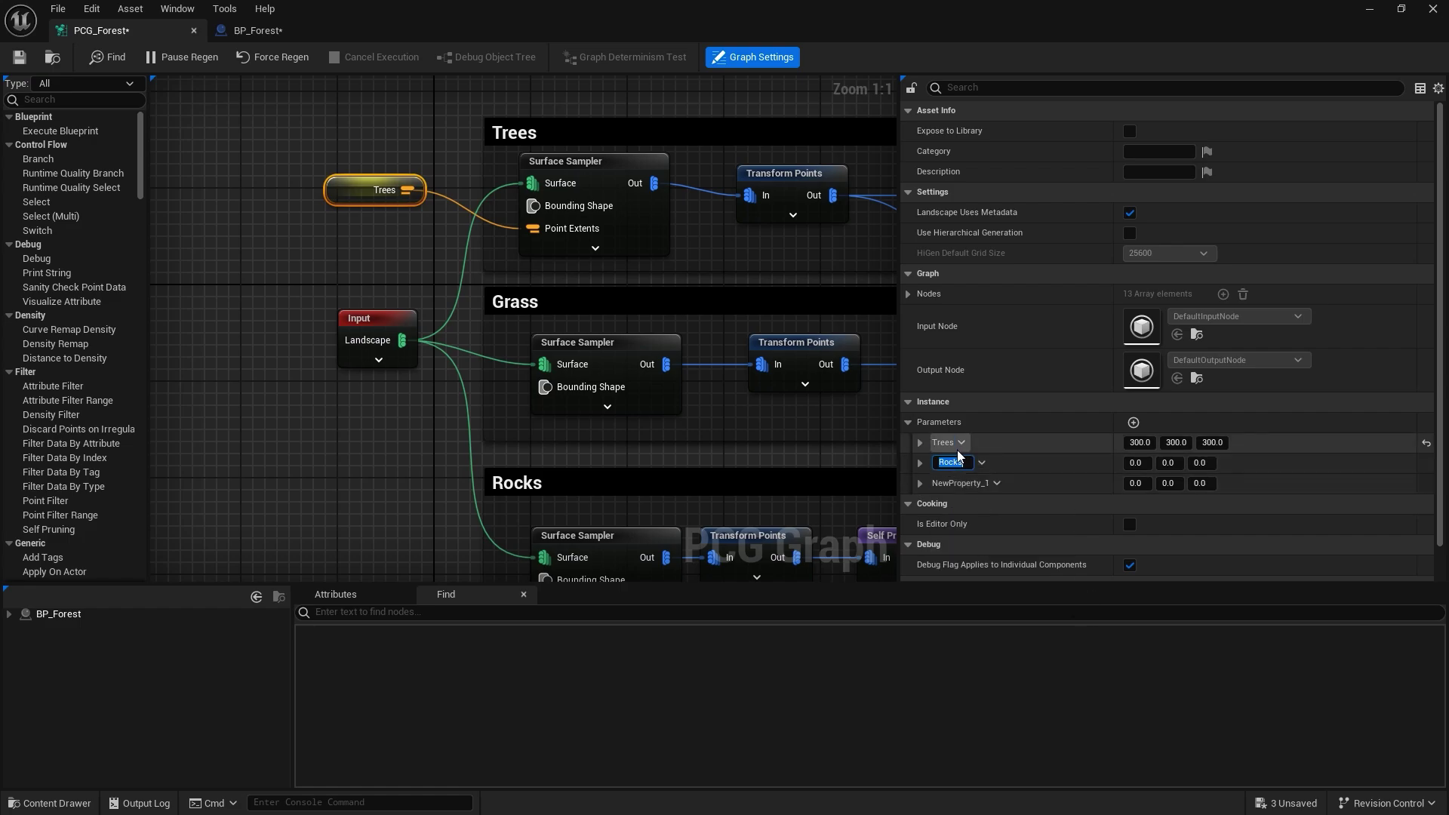
{"action": "type", "text": "Grass"}
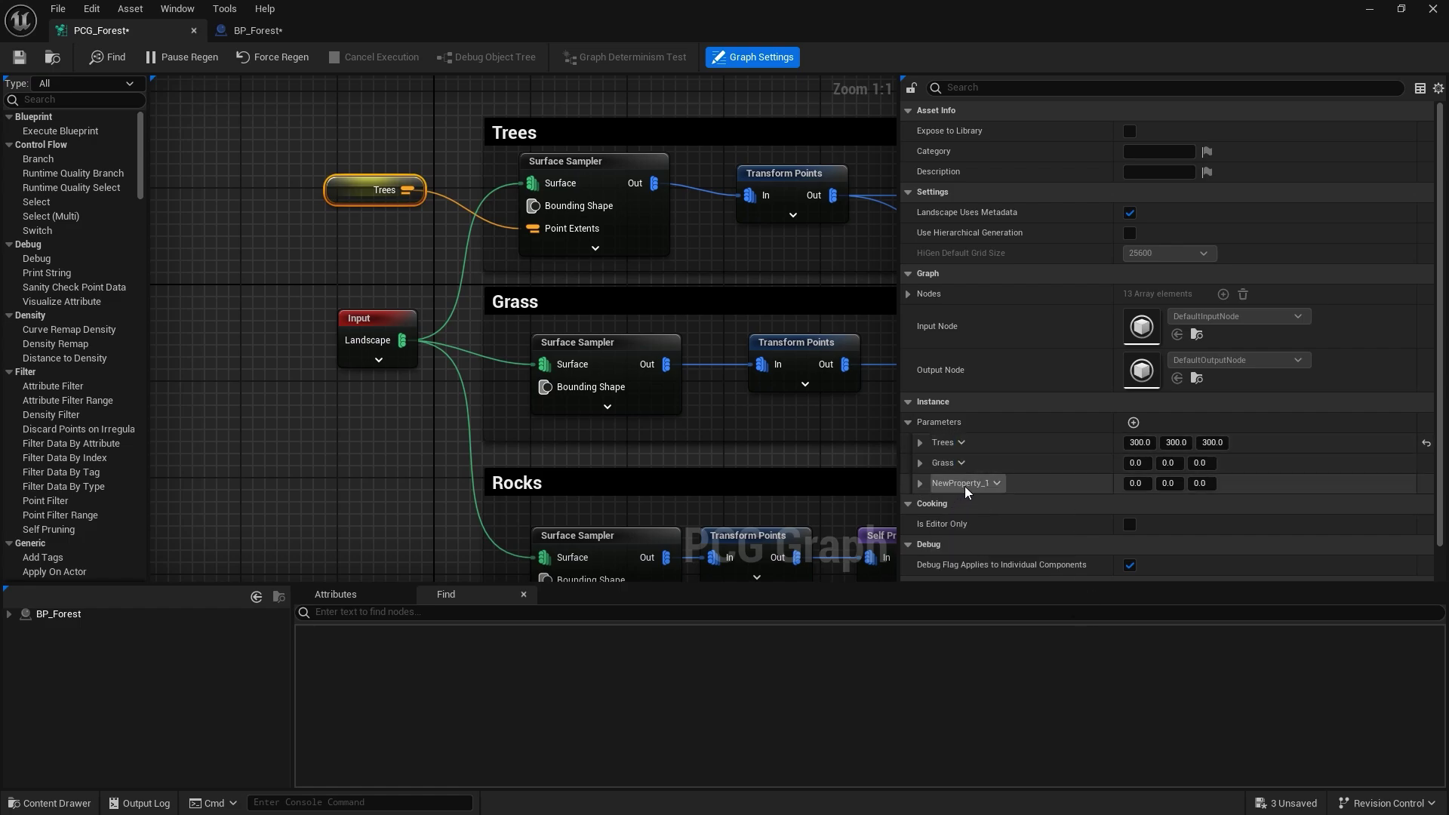
{"action": "left_click", "coordinate": [965, 484]}
{"action": "left_click", "coordinate": [978, 531]}
{"action": "type", "text": "Rovck"}
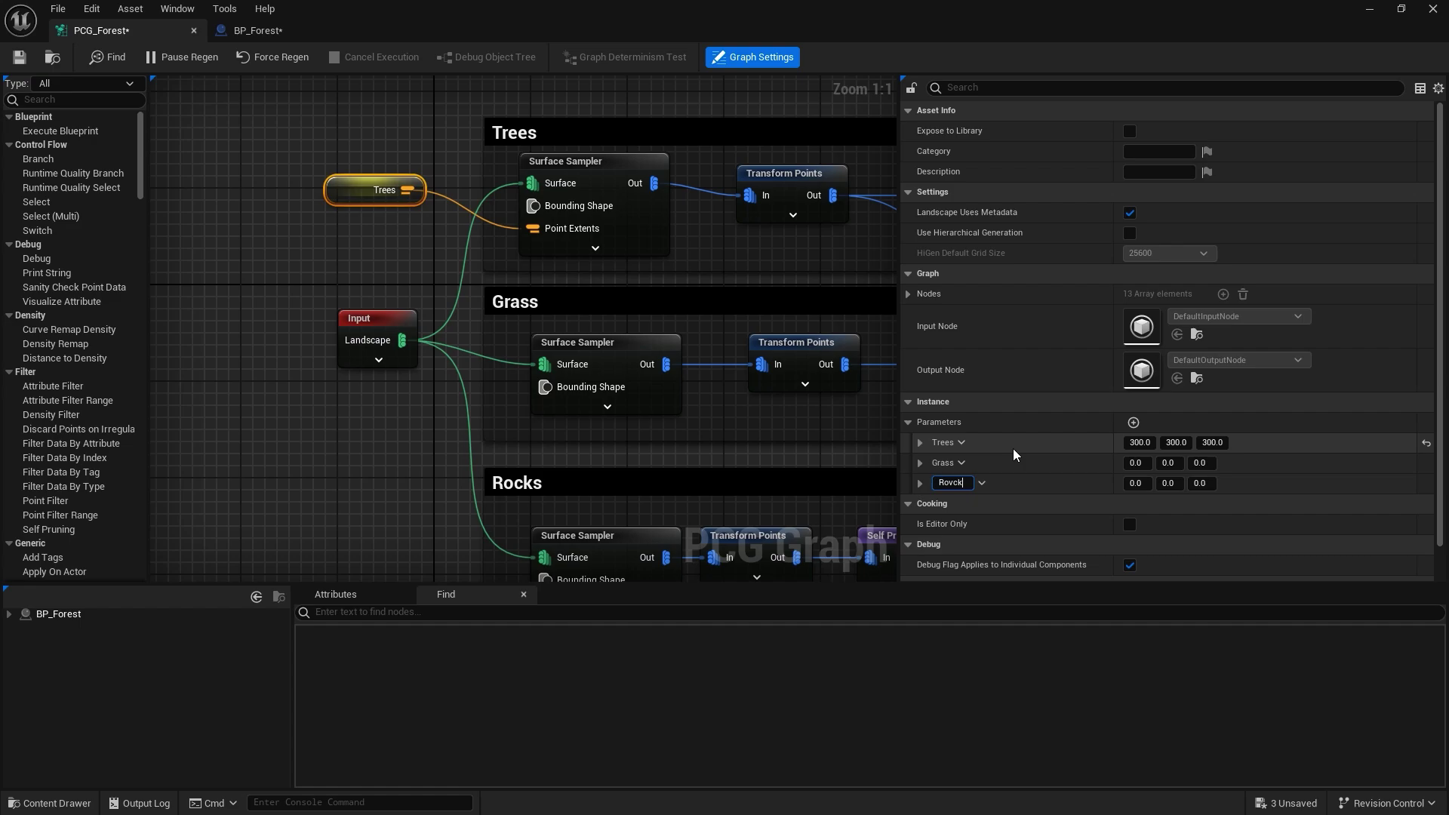
{"action": "key", "text": "BackSpace"}
{"action": "key", "text": "BackSpace"}
{"action": "key", "text": "BackSpace"}
{"action": "type", "text": "cks"}
{"action": "key", "text": "Return"}
Set the X, Y and Z values of both the Grass and Rocks parameters to 300.
{"action": "left_click", "coordinate": [1135, 463]}
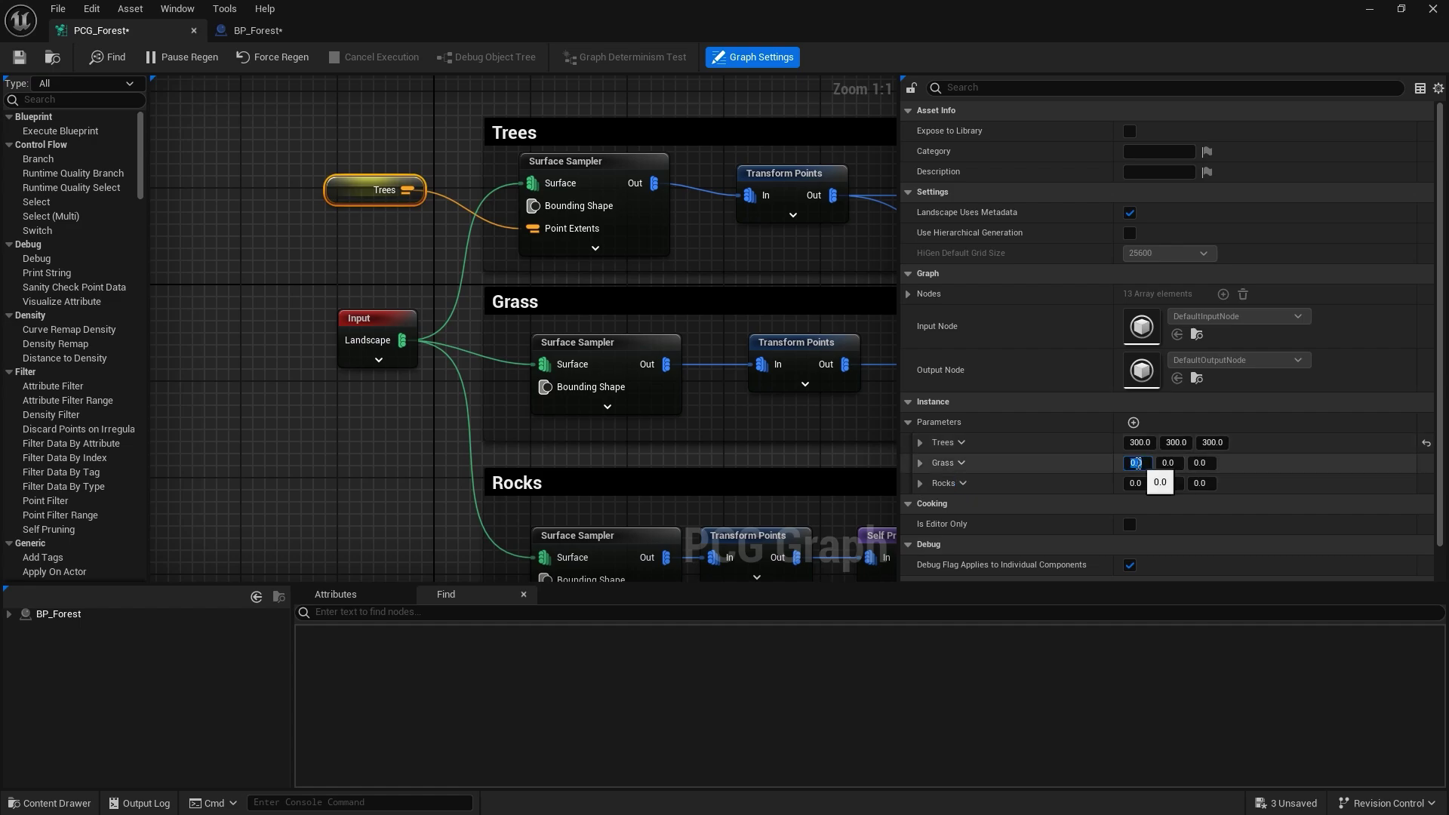
{"action": "type", "text": "300"}
{"action": "key", "text": "Tab"}
{"action": "type", "text": "3"}
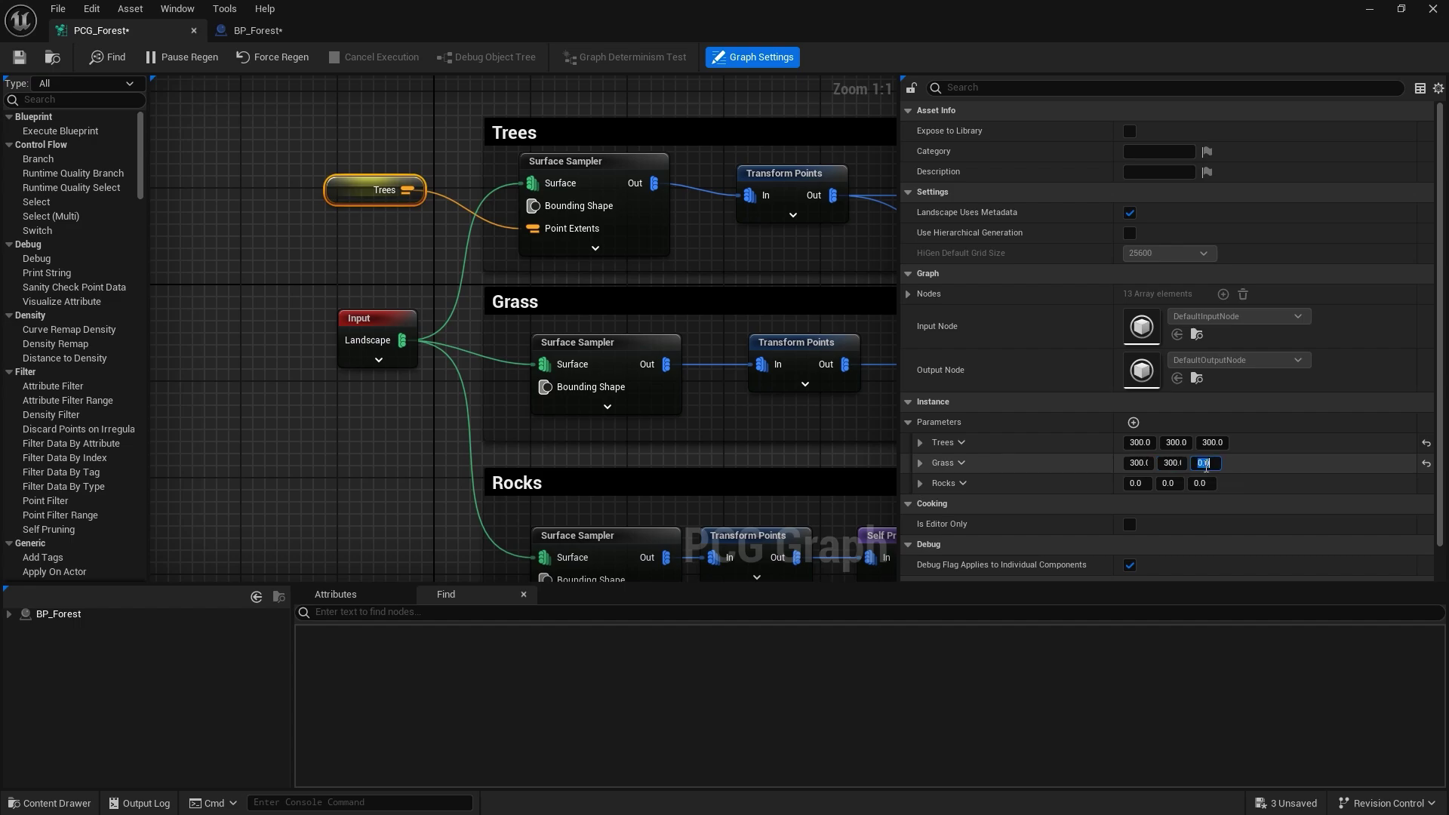
{"action": "type", "text": "3003"}
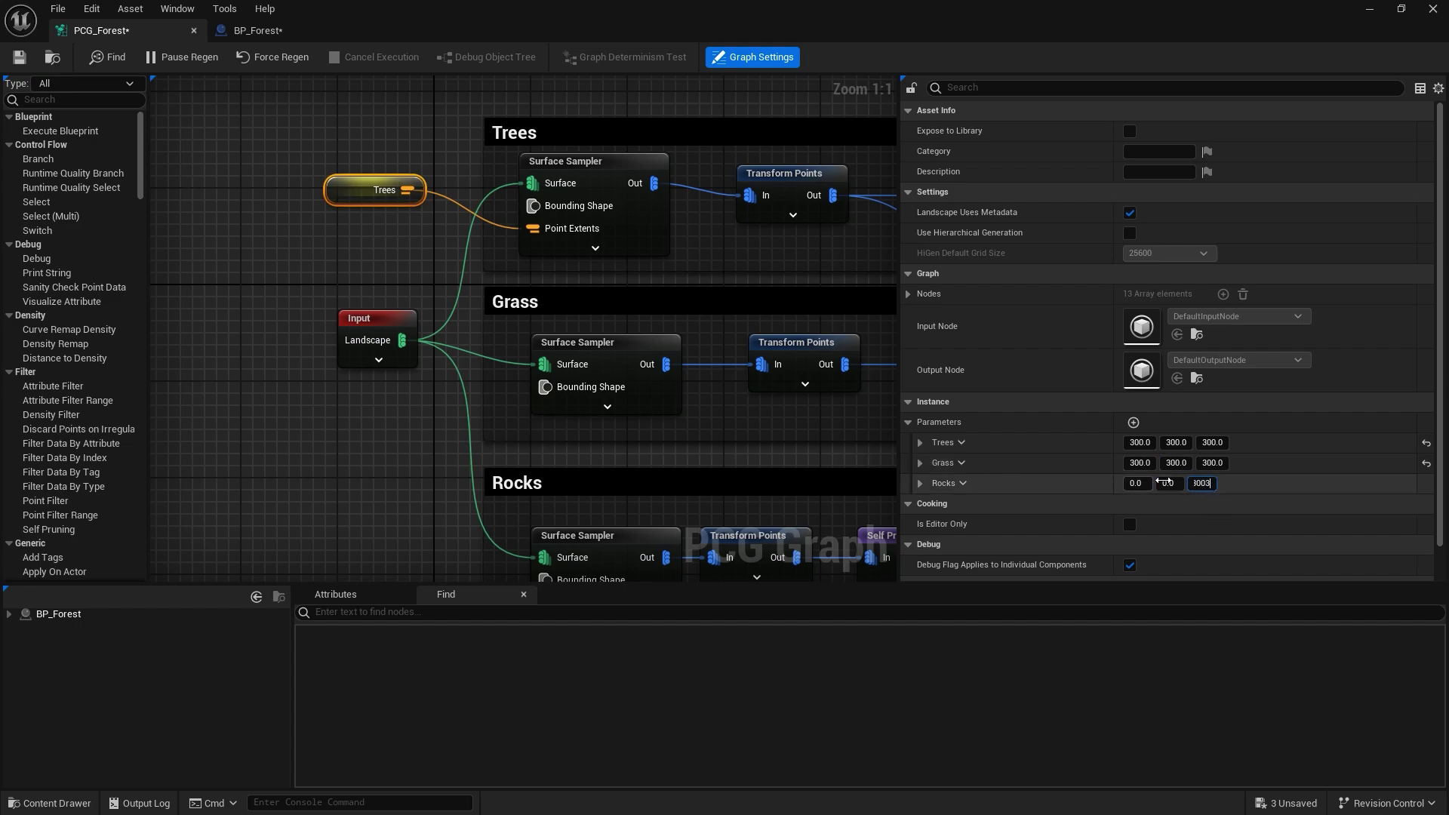
{"action": "left_click", "coordinate": [1179, 489]}
{"action": "type", "text": "300"}
{"action": "type", "text": "300"}
{"action": "key", "text": "Return"}
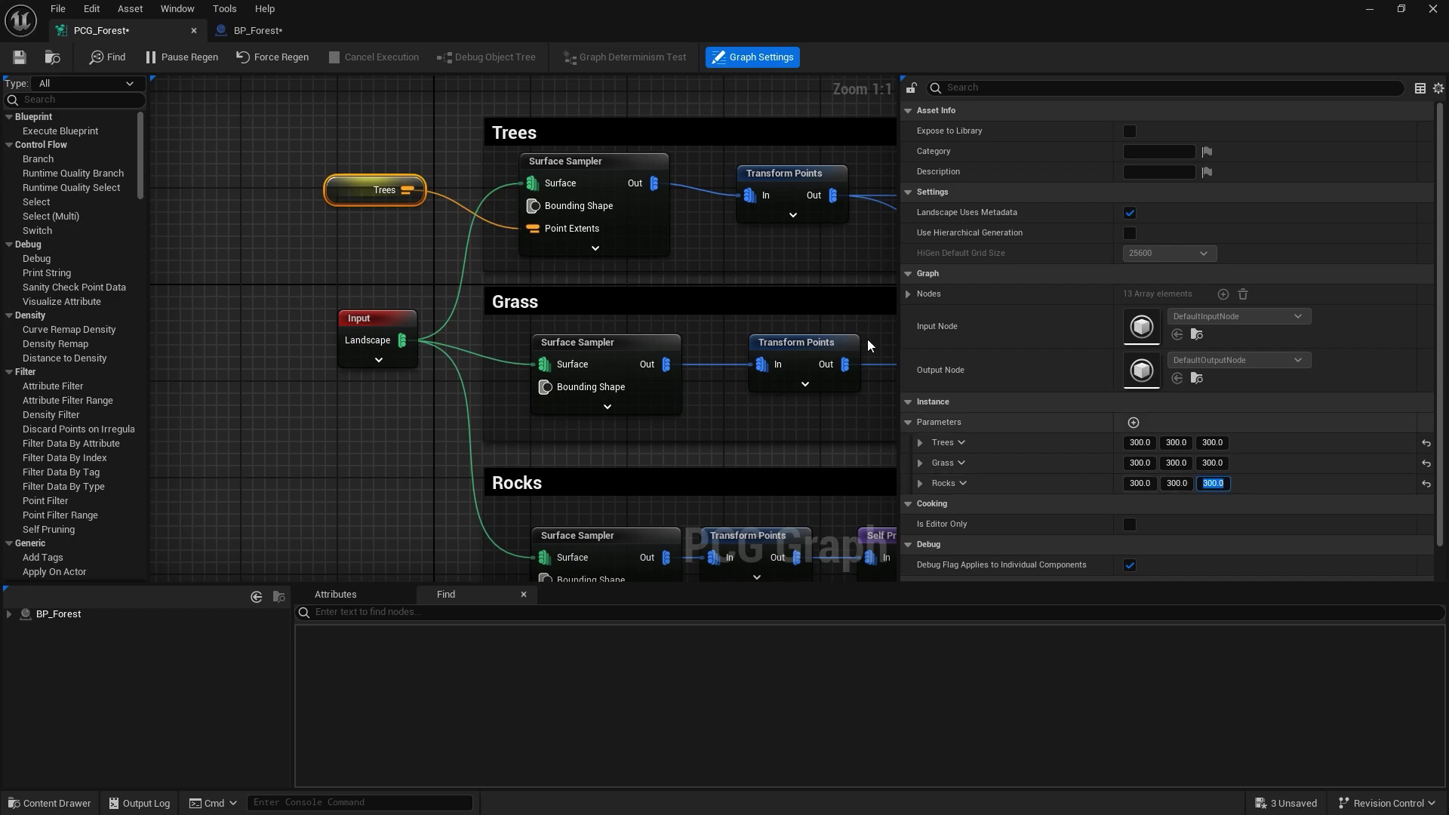
Add Get Grass and Get Rocks parameter nodes to the graph near the Input node.
{"action": "scroll", "coordinate": [423, 287], "scroll_direction": "down", "scroll_amount": 2}
{"action": "right_click_drag", "start_coordinate": [211, 394], "coordinate": [295, 363]}
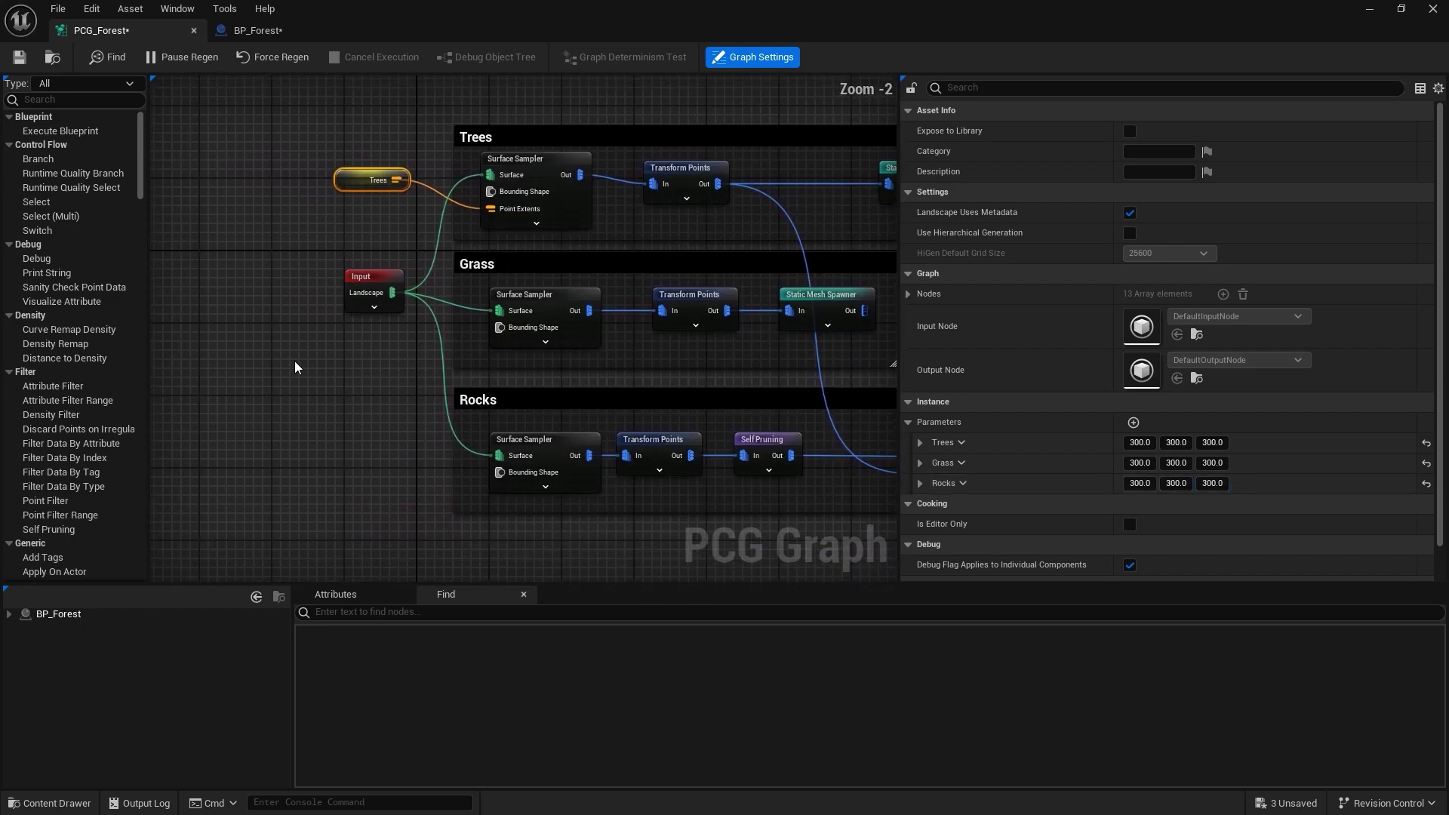
{"action": "right_click", "coordinate": [295, 363]}
{"action": "type", "text": "grass"}
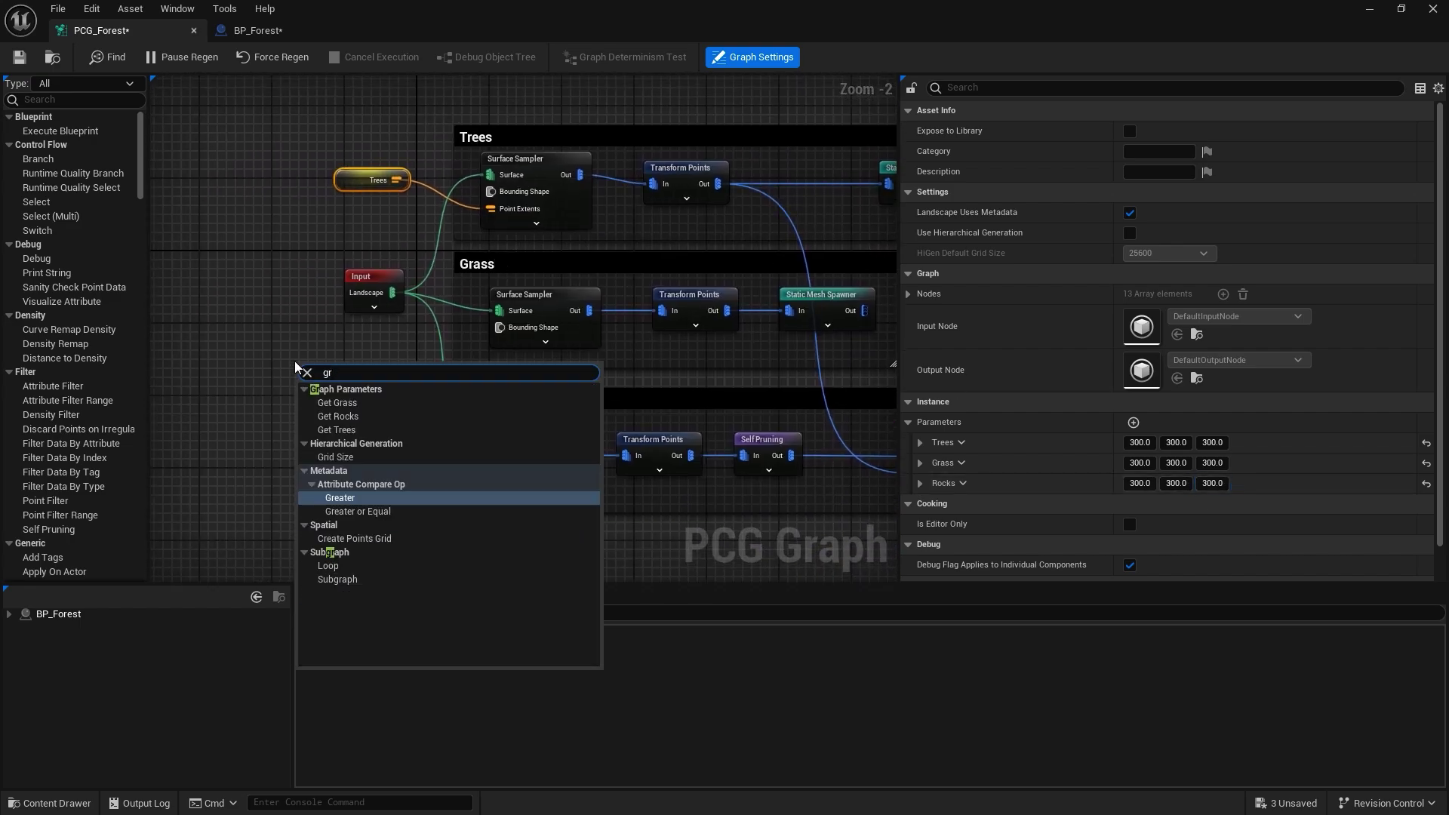
{"action": "key", "text": "Return"}
{"action": "right_click", "coordinate": [318, 442]}
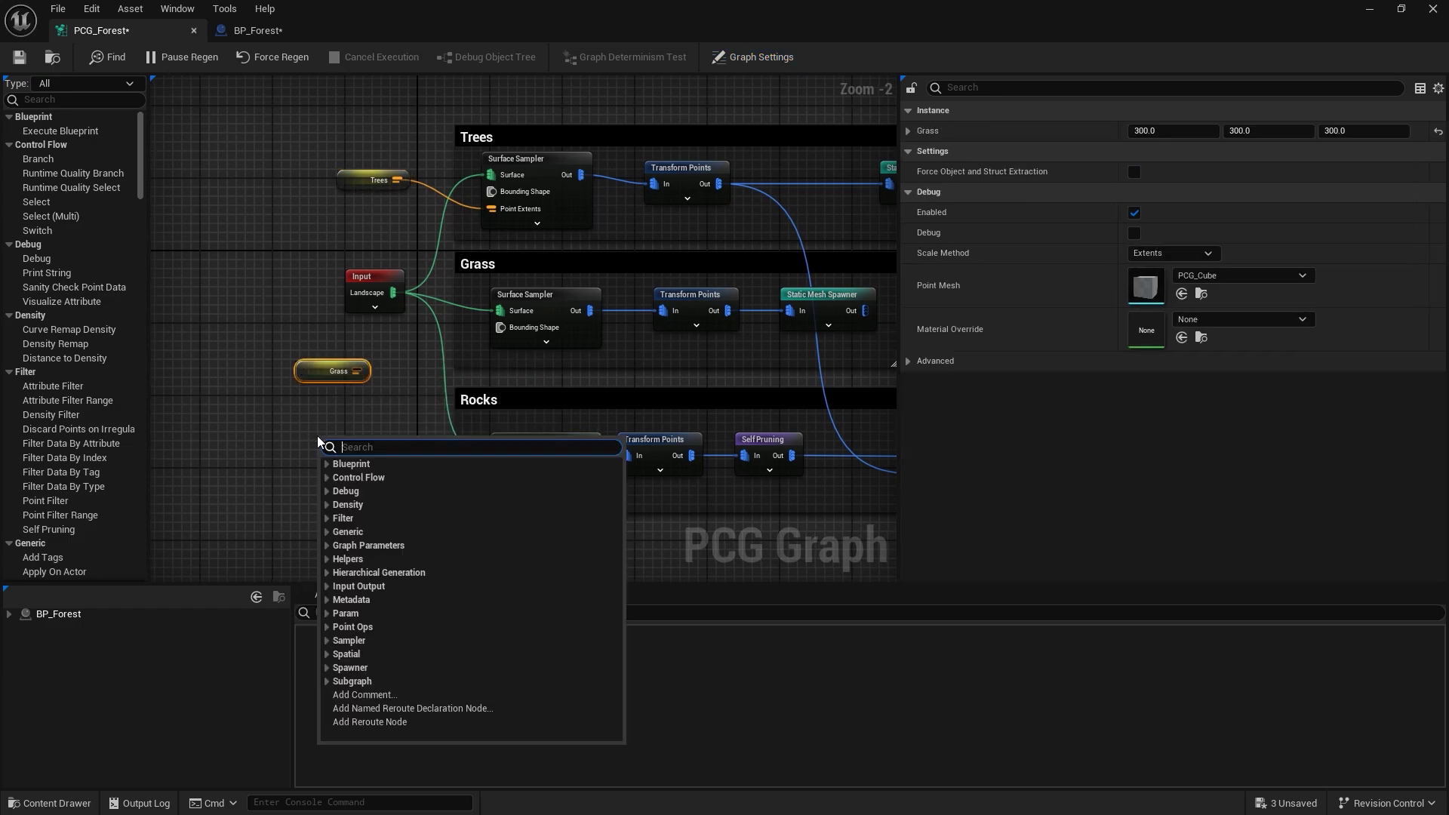
{"action": "type", "text": "rocks"}
{"action": "key", "text": "Return"}
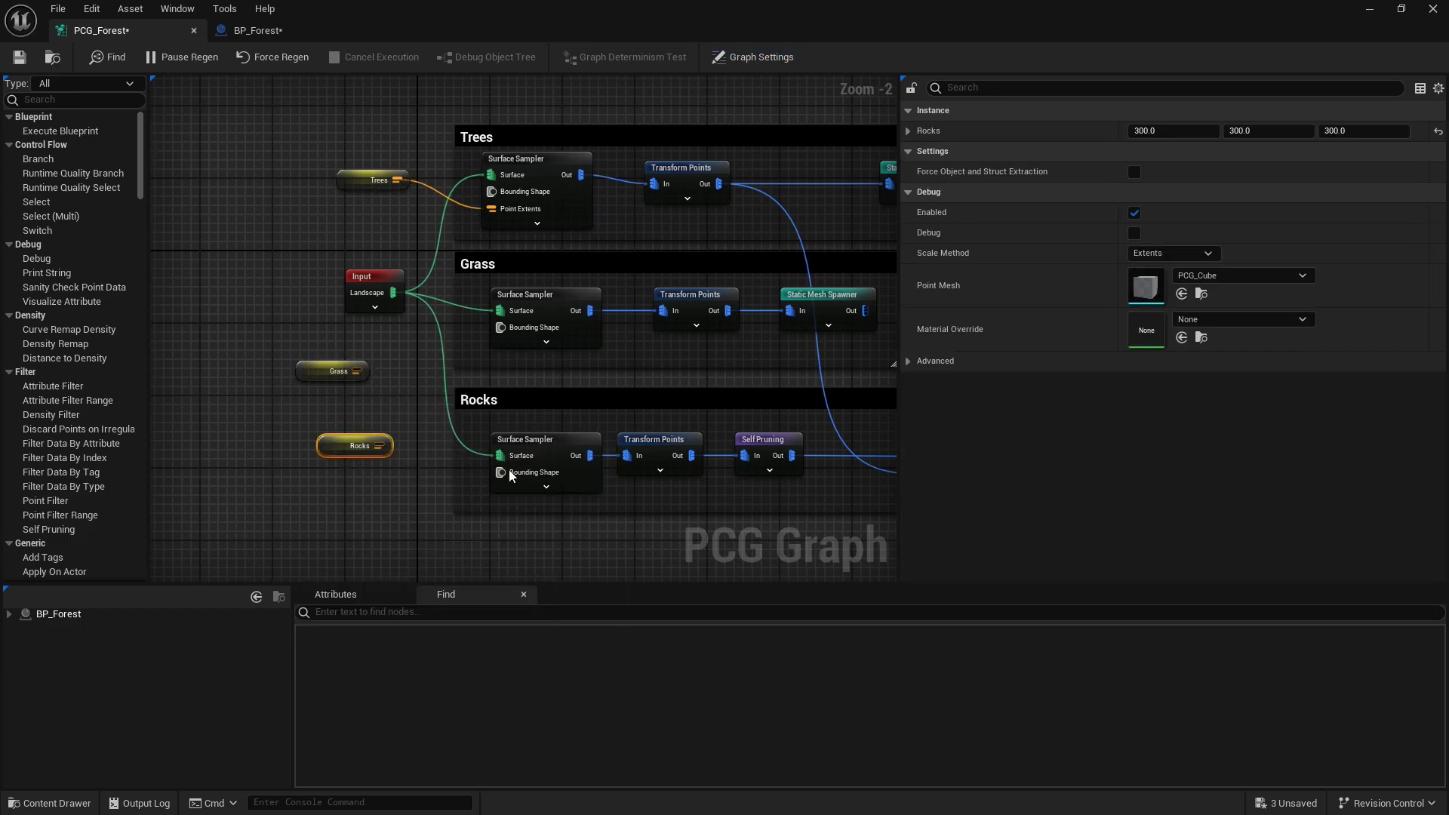
Connect the Grass parameter node to the Point Extents input of the Grass section's Surface Sampler and collapse its unused pins.
{"action": "left_click", "coordinate": [546, 341]}
{"action": "scroll", "coordinate": [549, 377], "scroll_direction": "up", "scroll_amount": 2}
{"action": "right_click_drag", "start_coordinate": [408, 367], "coordinate": [385, 362]}
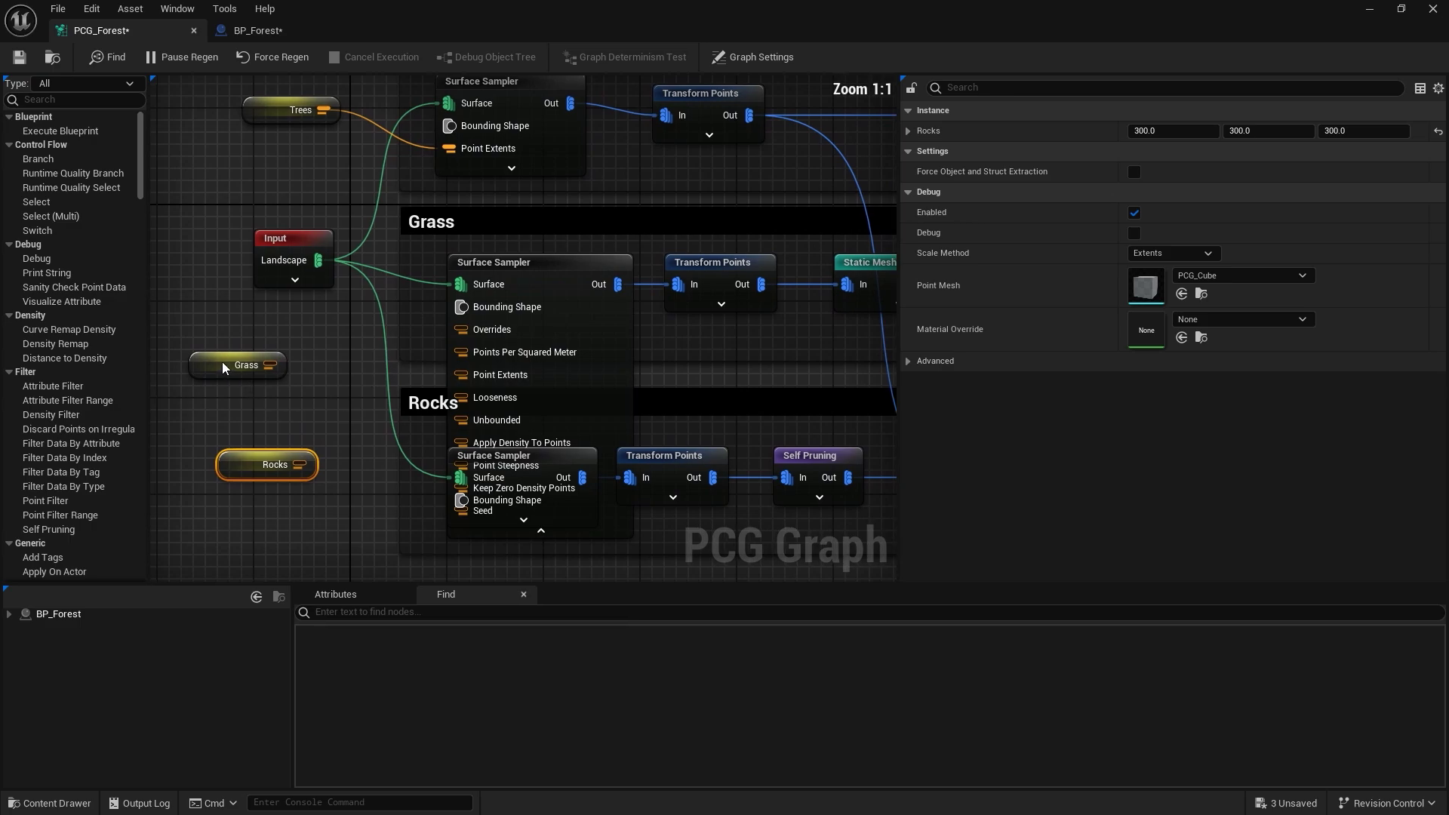
{"action": "left_click_drag", "start_coordinate": [224, 367], "coordinate": [526, 387]}
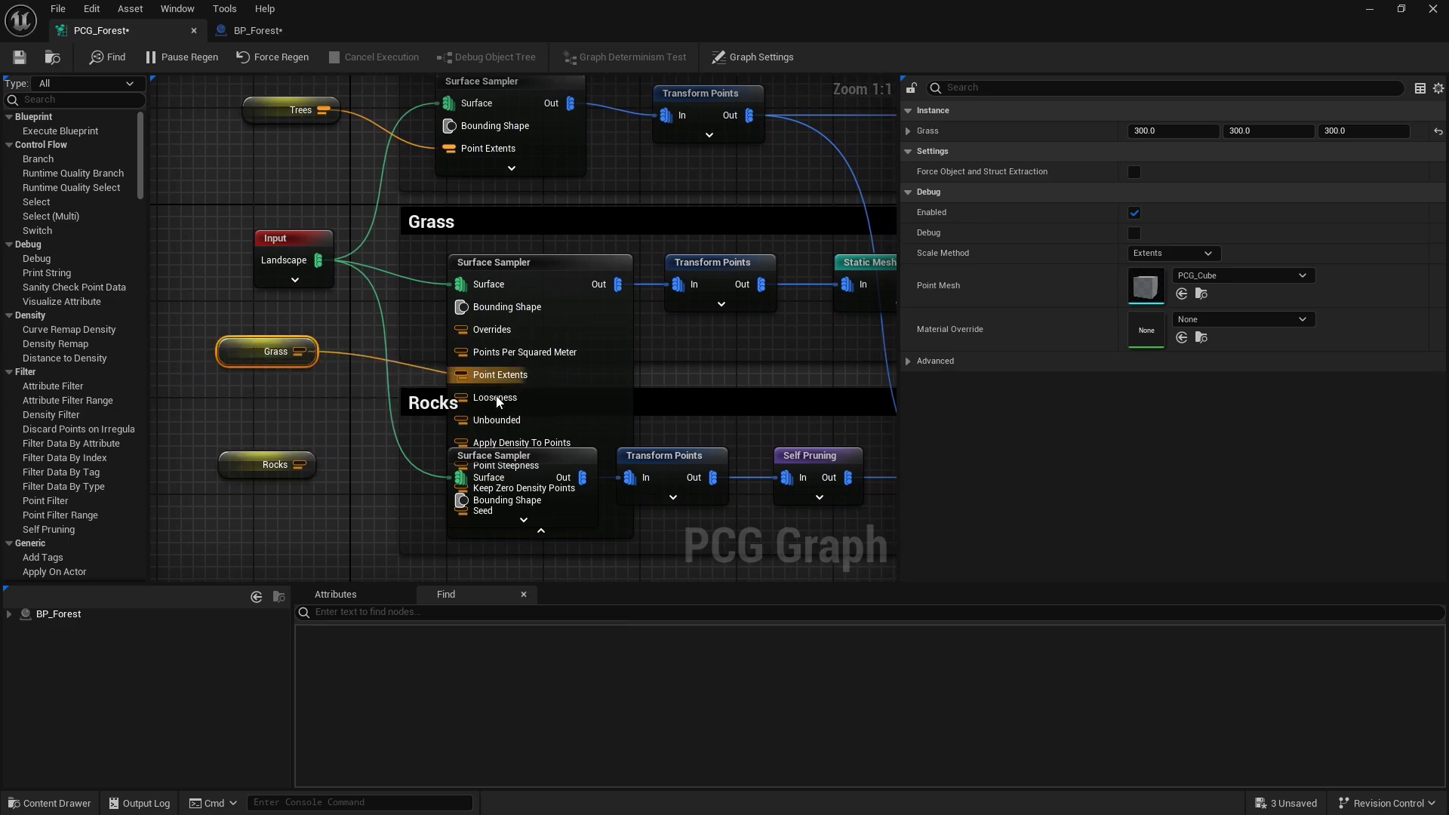
{"action": "right_click_drag", "start_coordinate": [536, 477], "coordinate": [503, 432]}
{"action": "left_click", "coordinate": [494, 395]}
Connect the Rocks parameter node to the Point Extents input of the Rocks section's Surface Sampler and save the graph.
{"action": "left_click", "coordinate": [518, 451]}
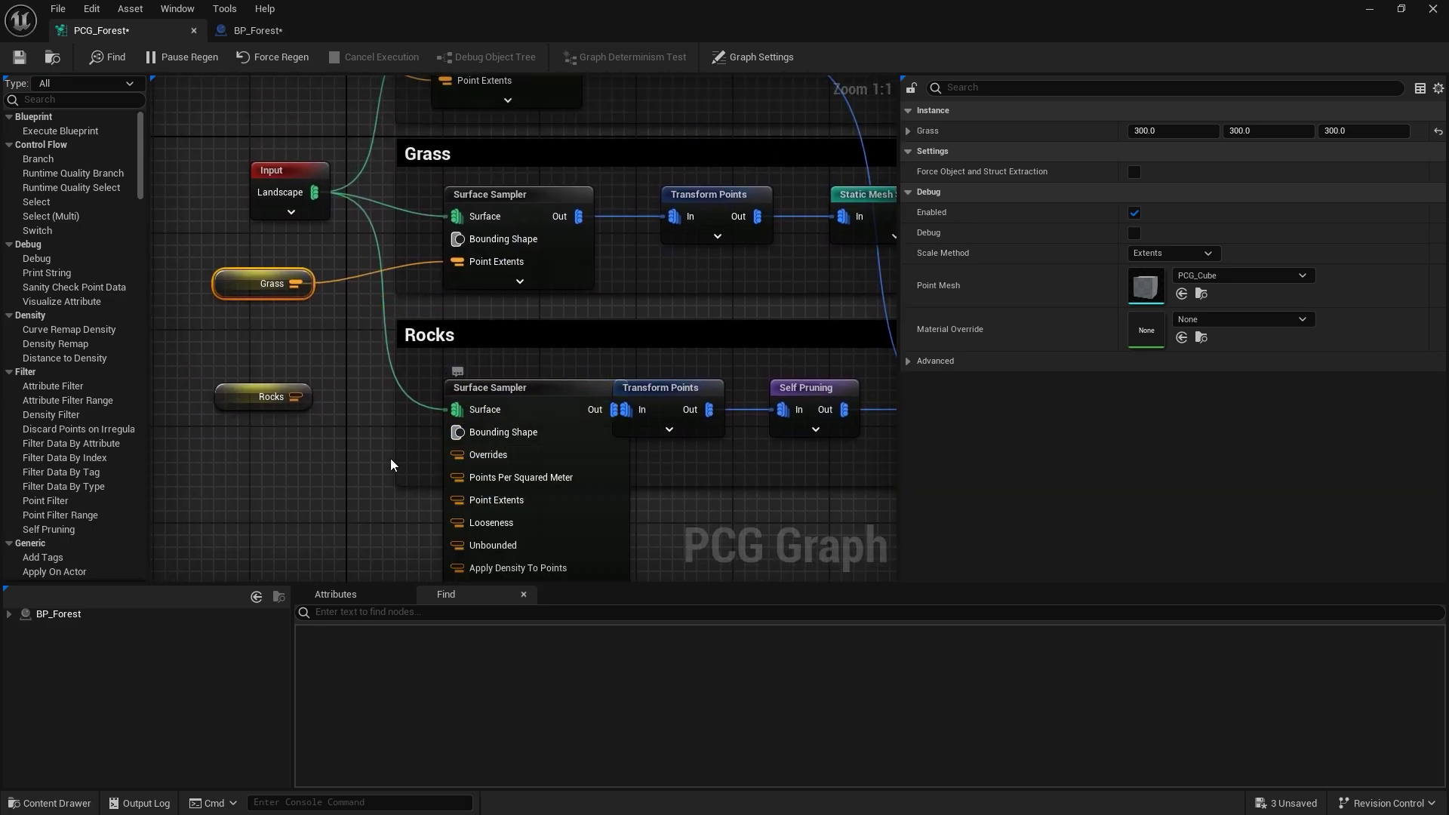
{"action": "right_click_drag", "start_coordinate": [390, 459], "coordinate": [381, 293]}
{"action": "left_click_drag", "start_coordinate": [286, 231], "coordinate": [256, 352]}
{"action": "left_click_drag", "start_coordinate": [230, 244], "coordinate": [487, 334]}
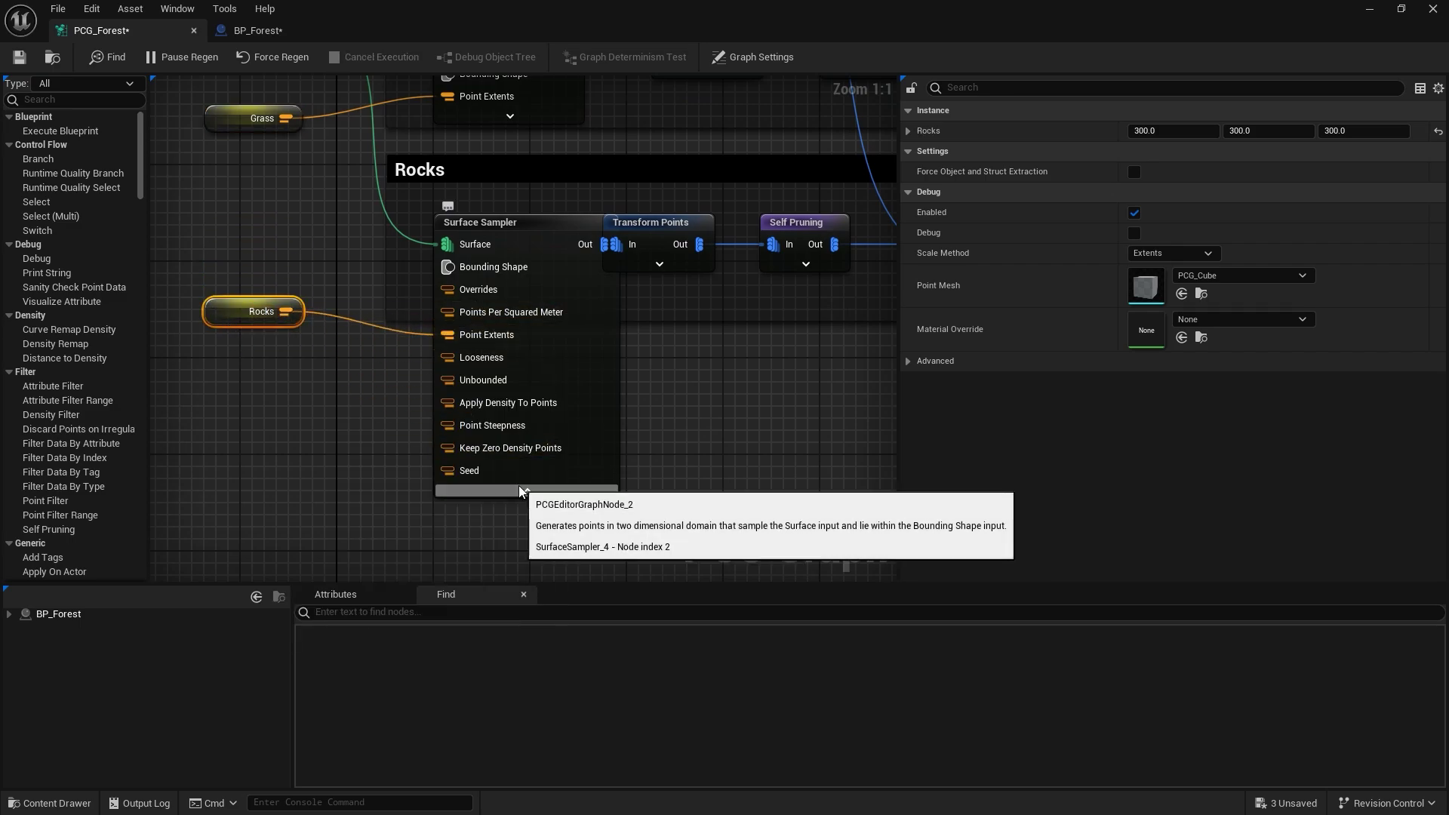
{"action": "left_click", "coordinate": [519, 491]}
{"action": "scroll", "coordinate": [453, 345], "scroll_direction": "down", "scroll_amount": 3}
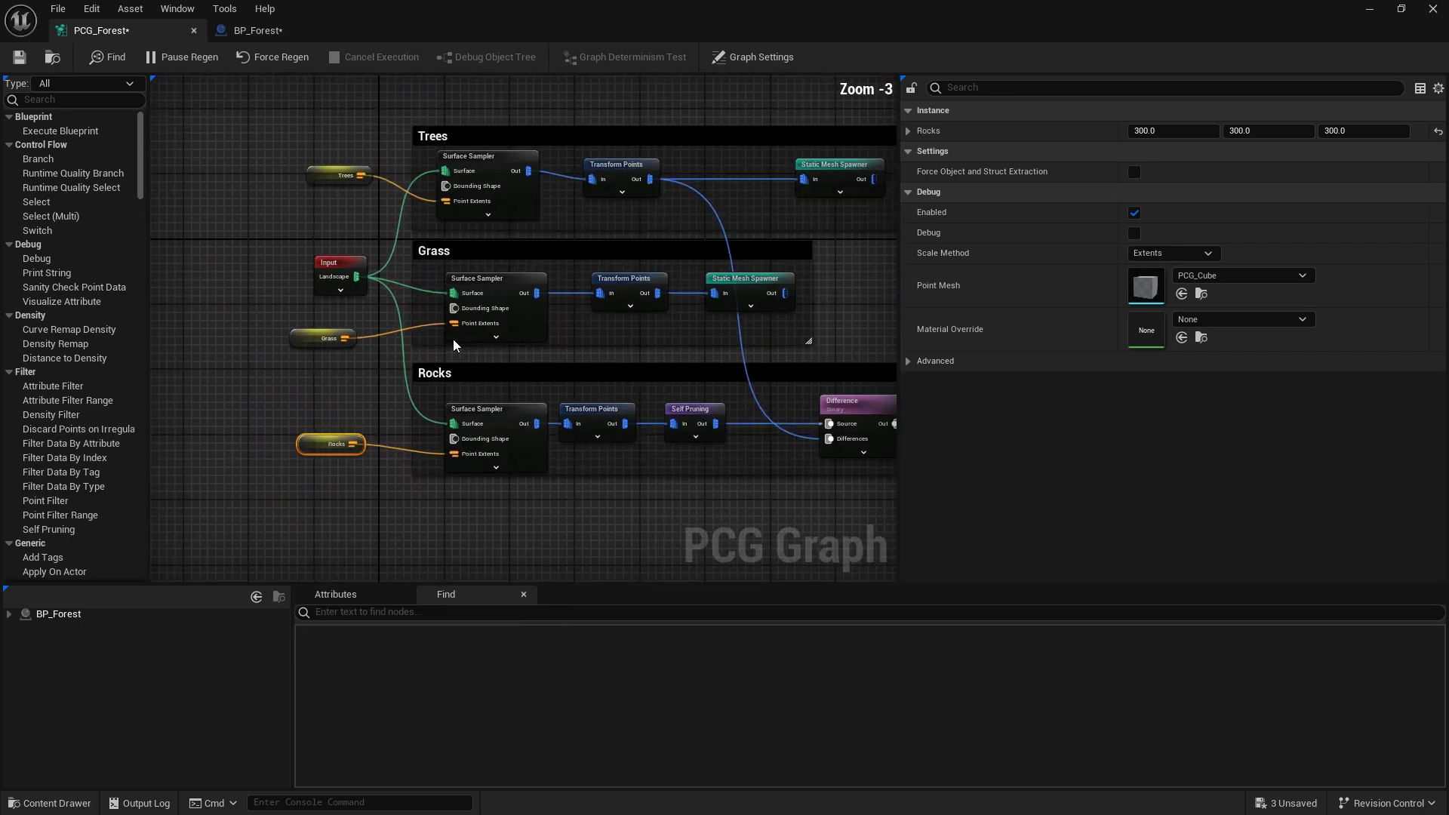
{"action": "right_click_drag", "start_coordinate": [453, 345], "coordinate": [422, 353]}
{"action": "key", "text": "ctrl+s"}
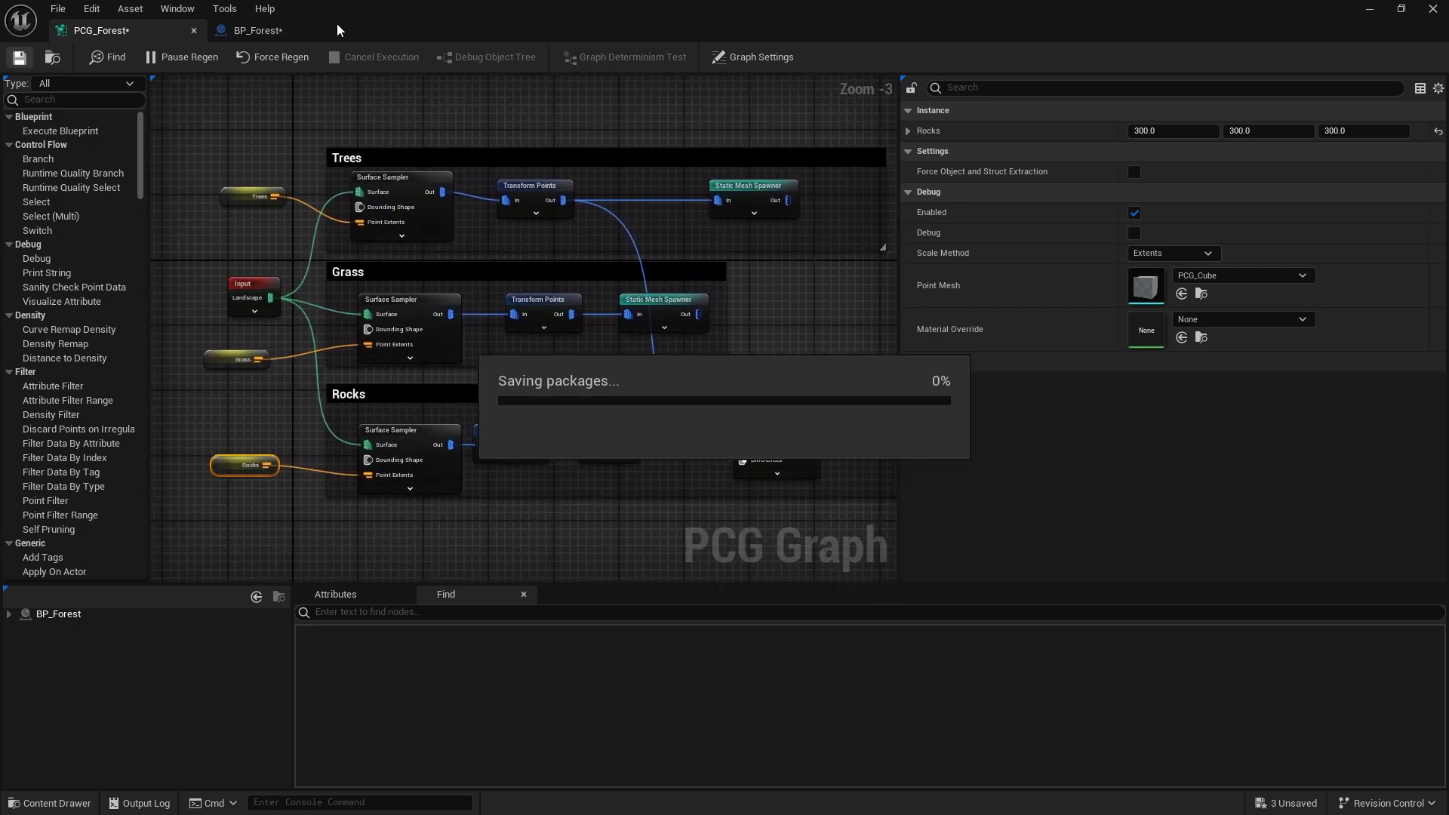
In BP_Forest's Construction Script, duplicate the Set Vector Parameter node and chain the copy's execution after the original.
{"action": "left_click", "coordinate": [258, 30]}
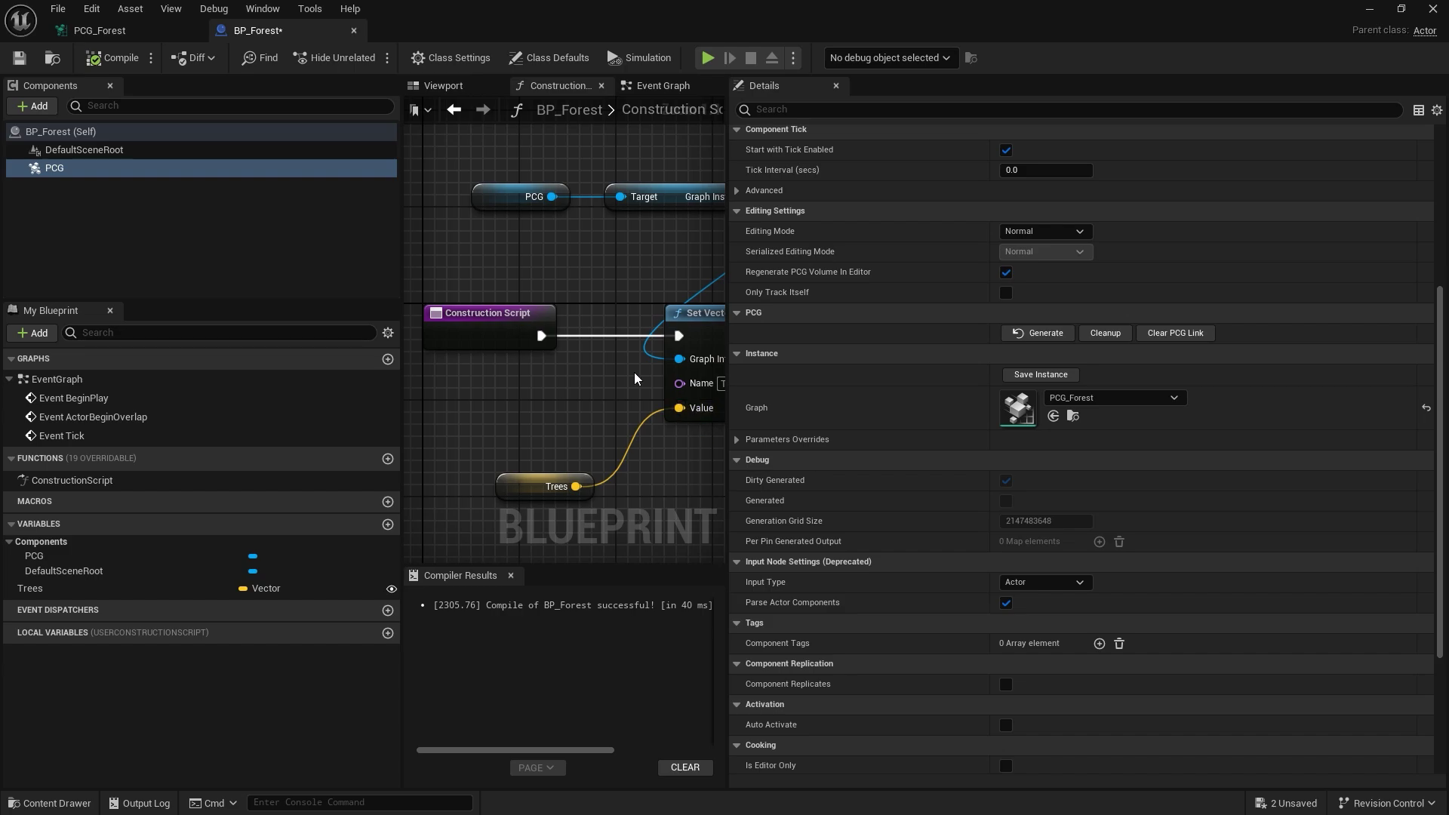
{"action": "left_click_drag", "start_coordinate": [728, 378], "coordinate": [1015, 381]}
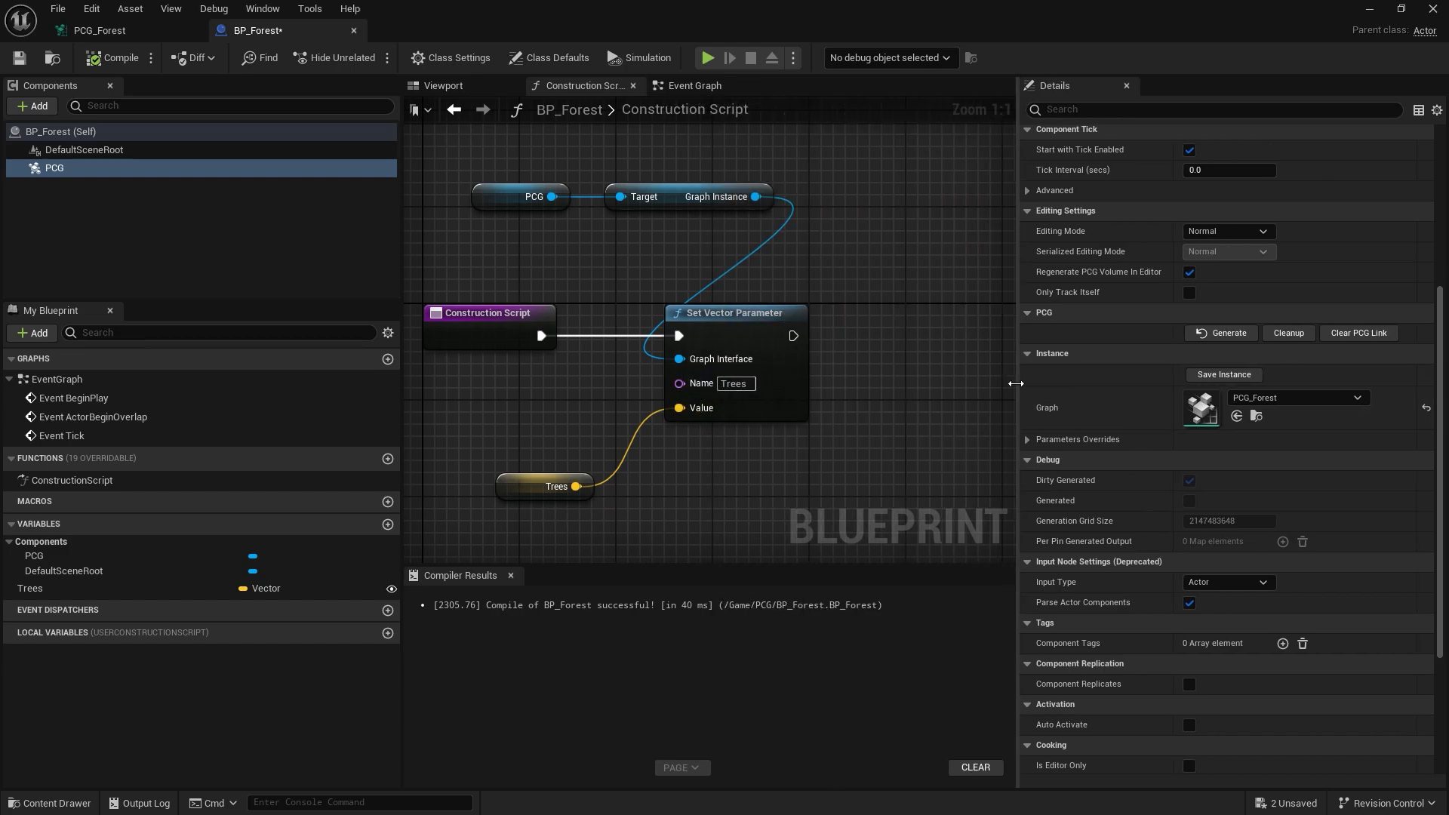
{"action": "right_click_drag", "start_coordinate": [899, 385], "coordinate": [723, 365]}
{"action": "scroll", "coordinate": [723, 365], "scroll_direction": "down", "scroll_amount": 3}
{"action": "mouse_move", "coordinate": [723, 418]}
{"action": "left_mouse_down"}
{"action": "mouse_move", "coordinate": [604, 297]}
{"action": "mouse_move", "coordinate": [758, 329]}
{"action": "left_mouse_up"}
{"action": "key", "text": "ctrl+c"}
{"action": "key", "text": "ctrl+v"}
{"action": "scroll", "coordinate": [751, 332], "scroll_direction": "up", "scroll_amount": 3}
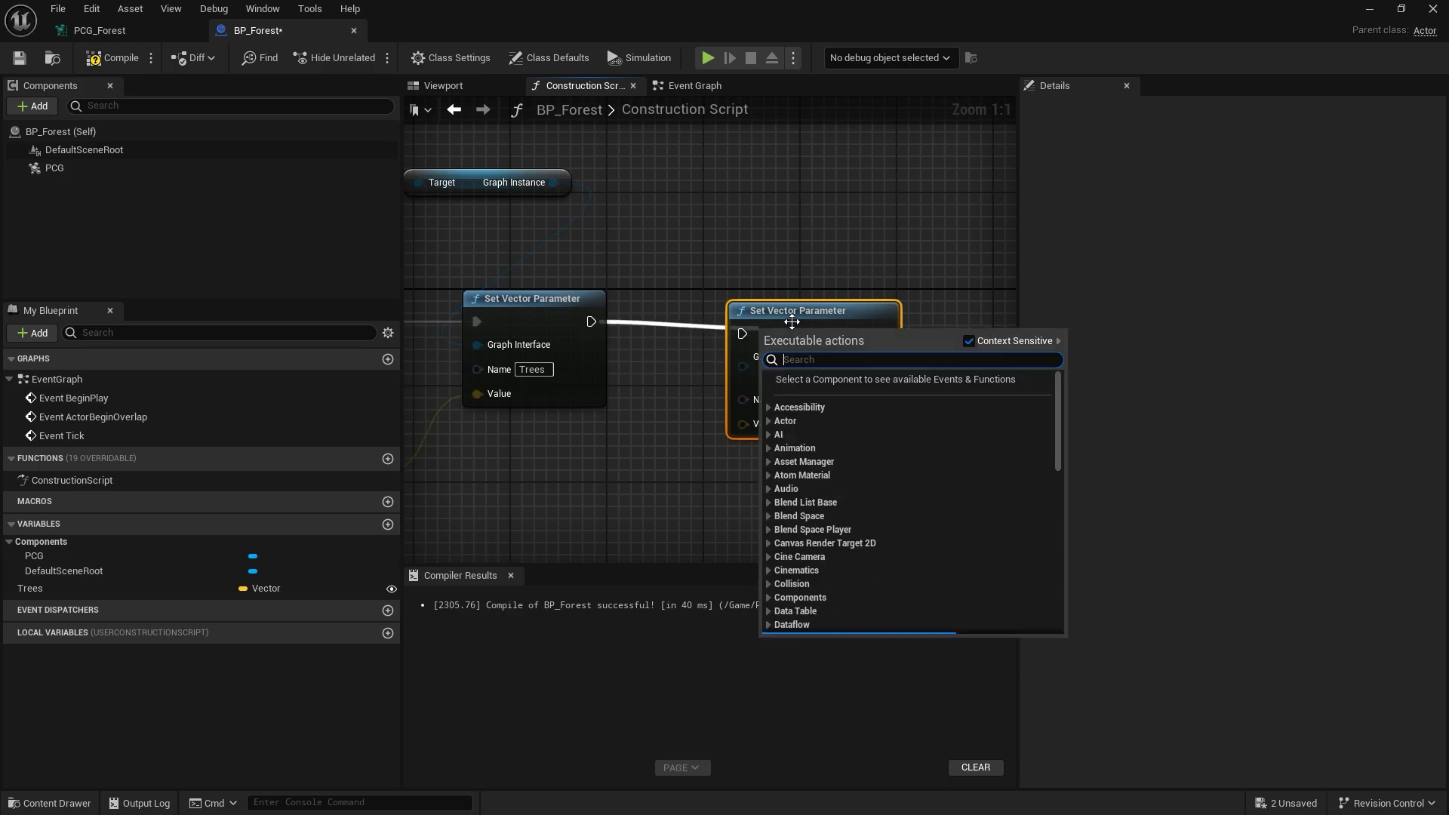
{"action": "left_click", "coordinate": [627, 316]}
{"action": "left_click_drag", "start_coordinate": [592, 322], "coordinate": [743, 333]}
{"action": "left_click_drag", "start_coordinate": [774, 317], "coordinate": [749, 309]}
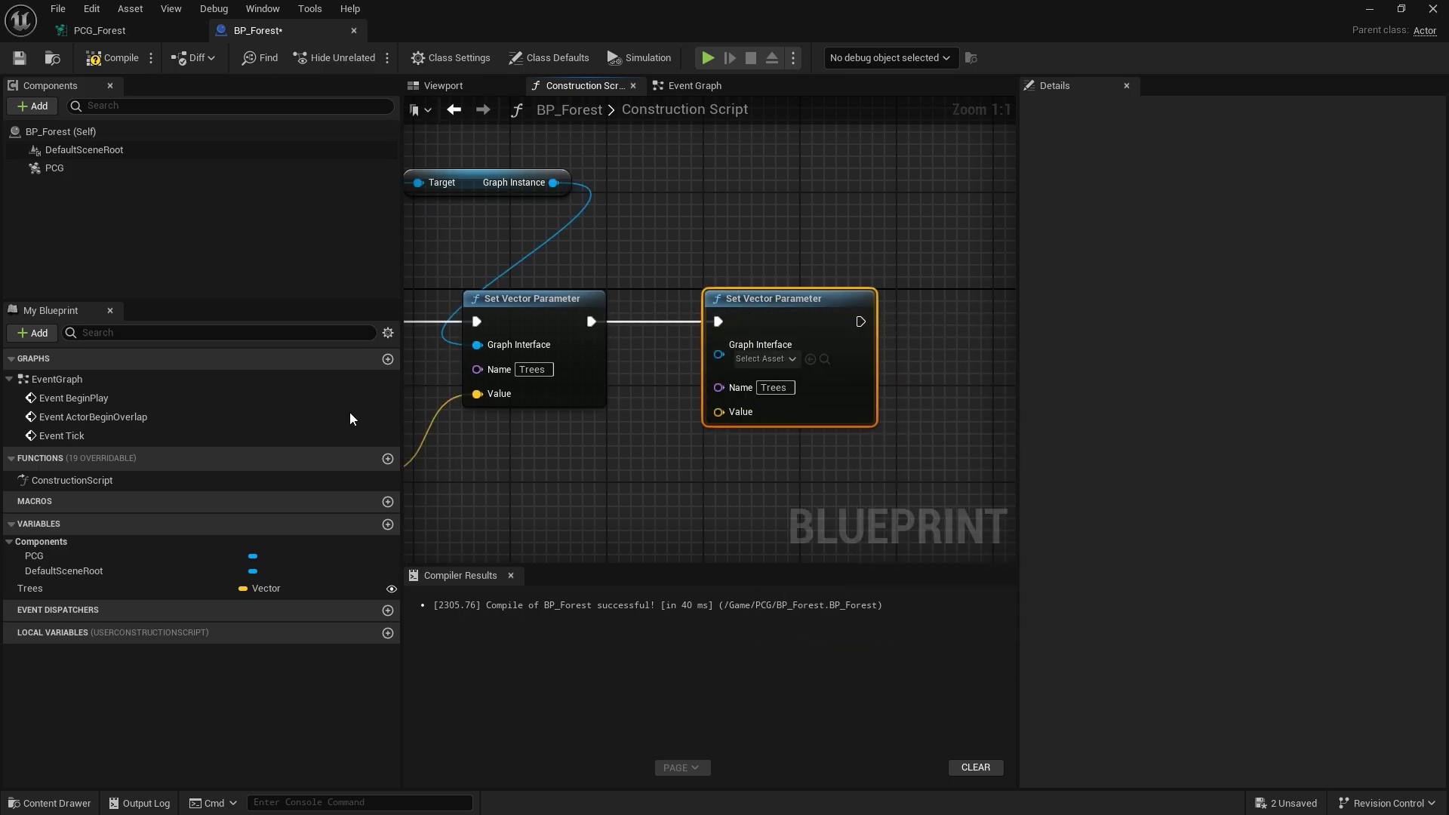
Duplicate the instance-editable Trees vector variable twice in BP_Forest.
{"action": "left_click", "coordinate": [116, 590]}
{"action": "key", "text": "ctrl+d"}
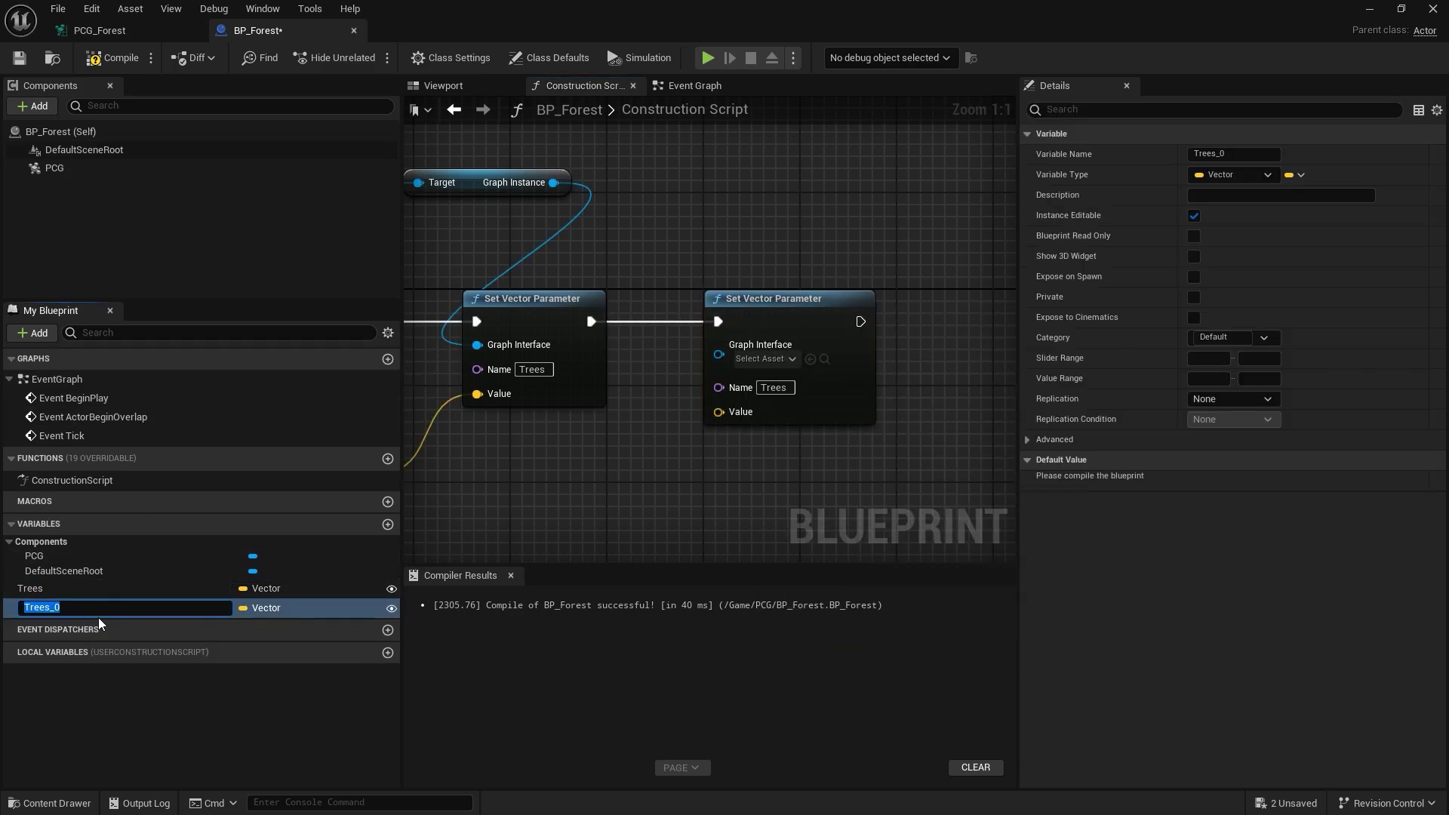
{"action": "key", "text": "ctrl+d"}
Rename the two duplicated vector variables Grass and Rocks.
{"action": "left_click", "coordinate": [65, 607]}
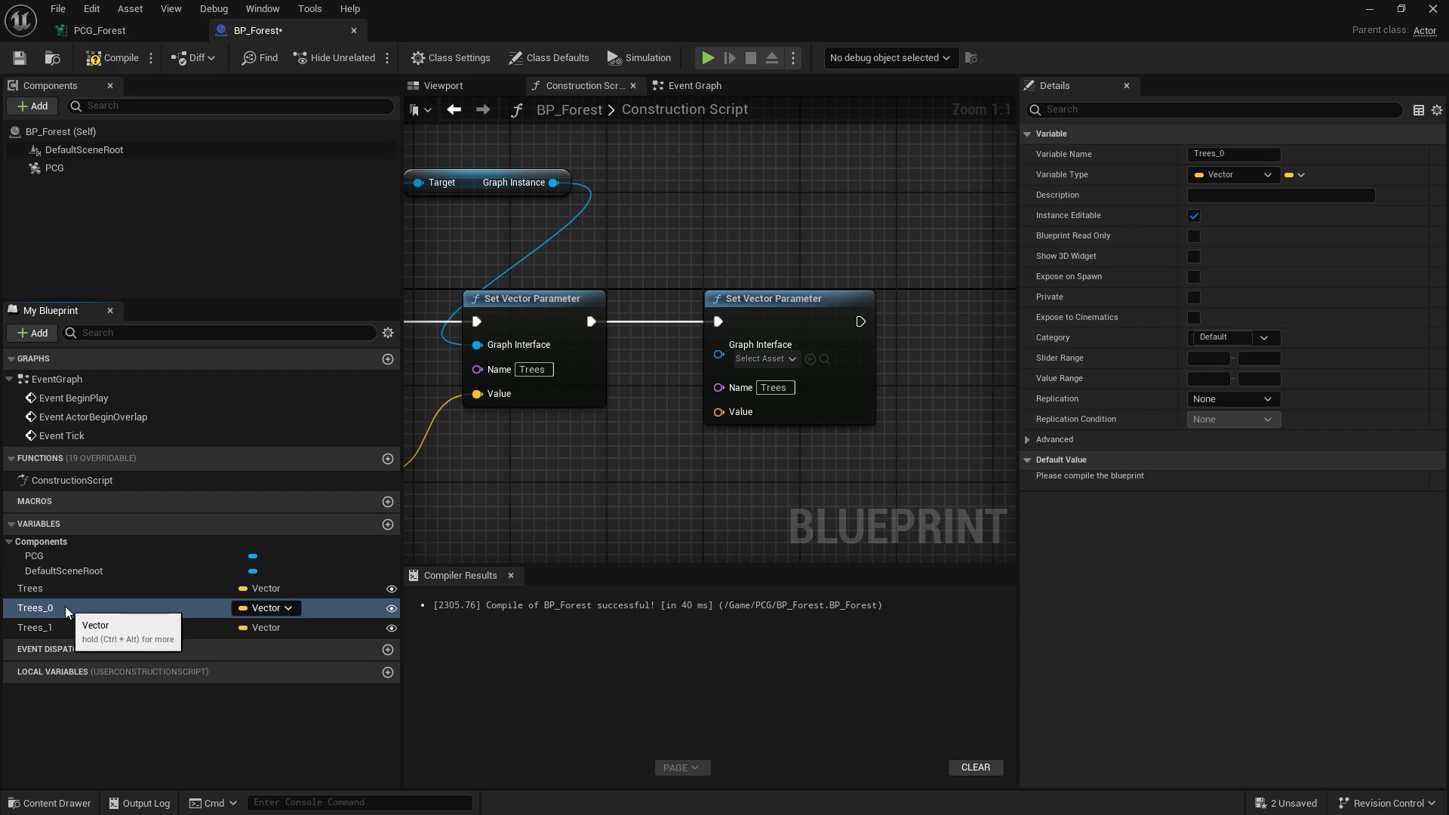
{"action": "left_click", "coordinate": [66, 605]}
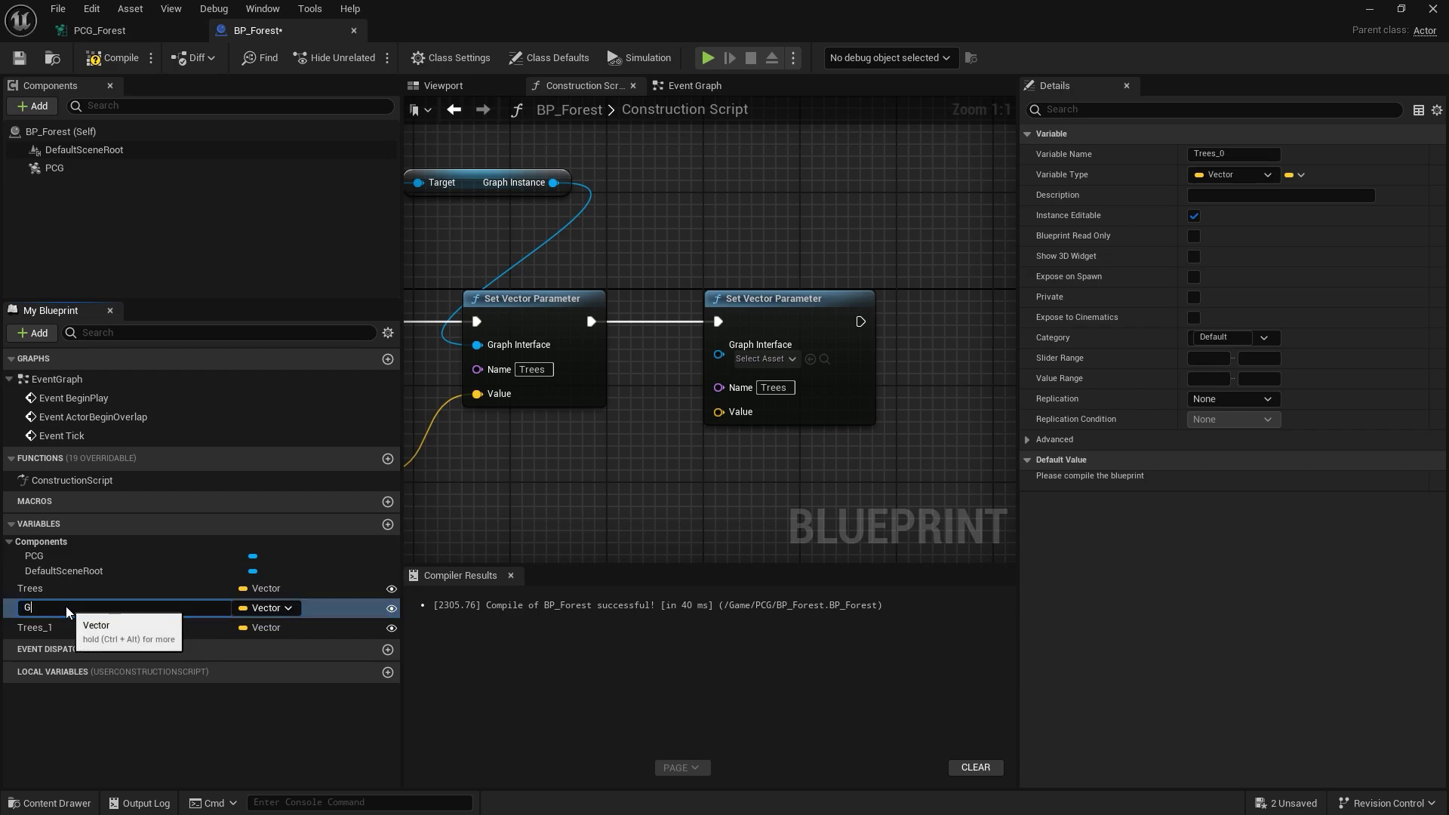
{"action": "type", "text": "Grass"}
{"action": "key", "text": "Return"}
{"action": "left_click", "coordinate": [66, 627]}
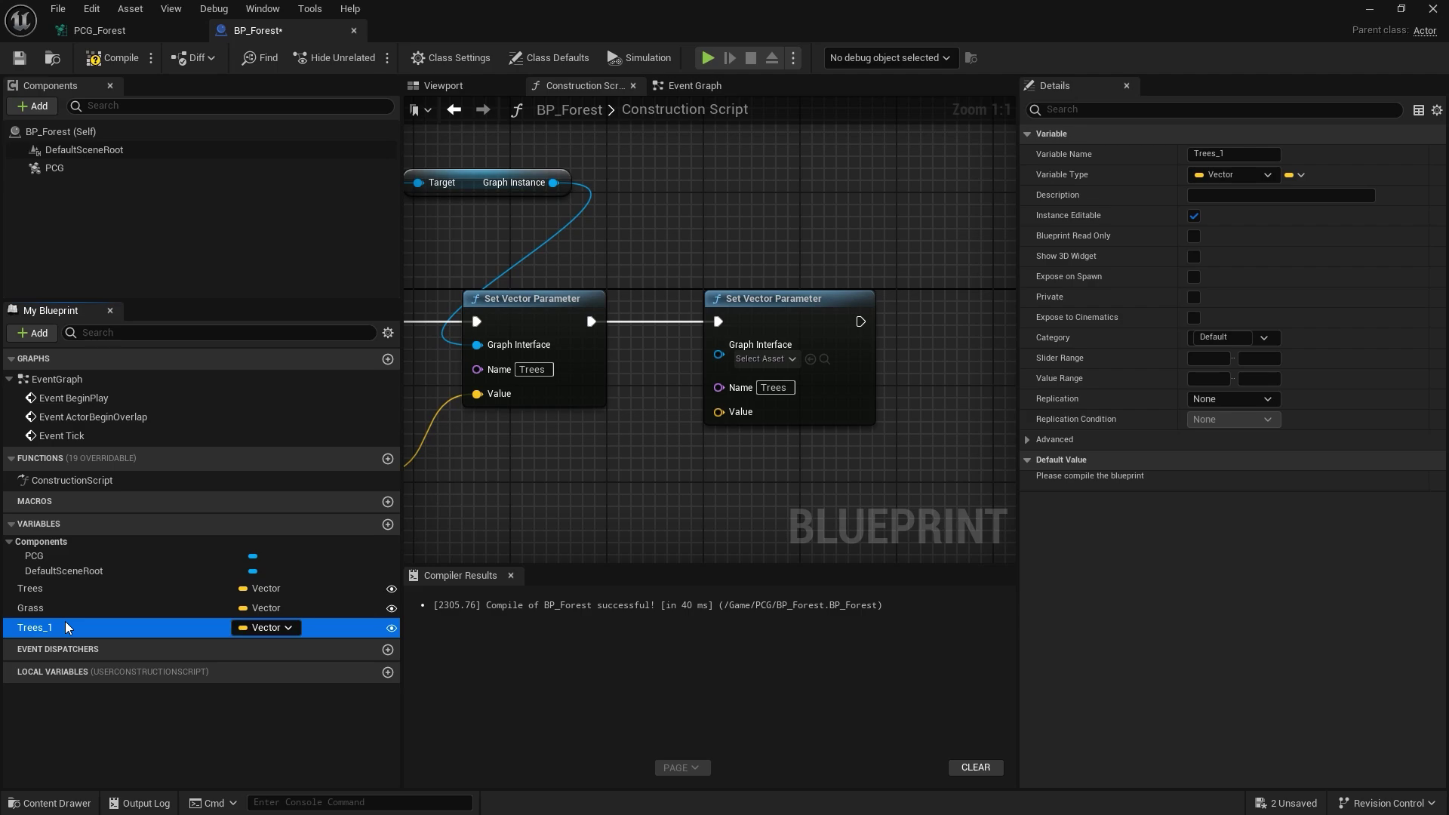
{"action": "left_click", "coordinate": [66, 627]}
{"action": "key", "text": "Return"}
Connect the Grass variable to the second Set Vector Parameter node's Value input and set that node's Name to Grass.
{"action": "right_click_drag", "start_coordinate": [549, 348], "coordinate": [673, 360]}
{"action": "left_click_drag", "start_coordinate": [34, 608], "coordinate": [861, 423]}
{"action": "left_click", "coordinate": [663, 513]}
{"action": "left_click", "coordinate": [894, 398]}
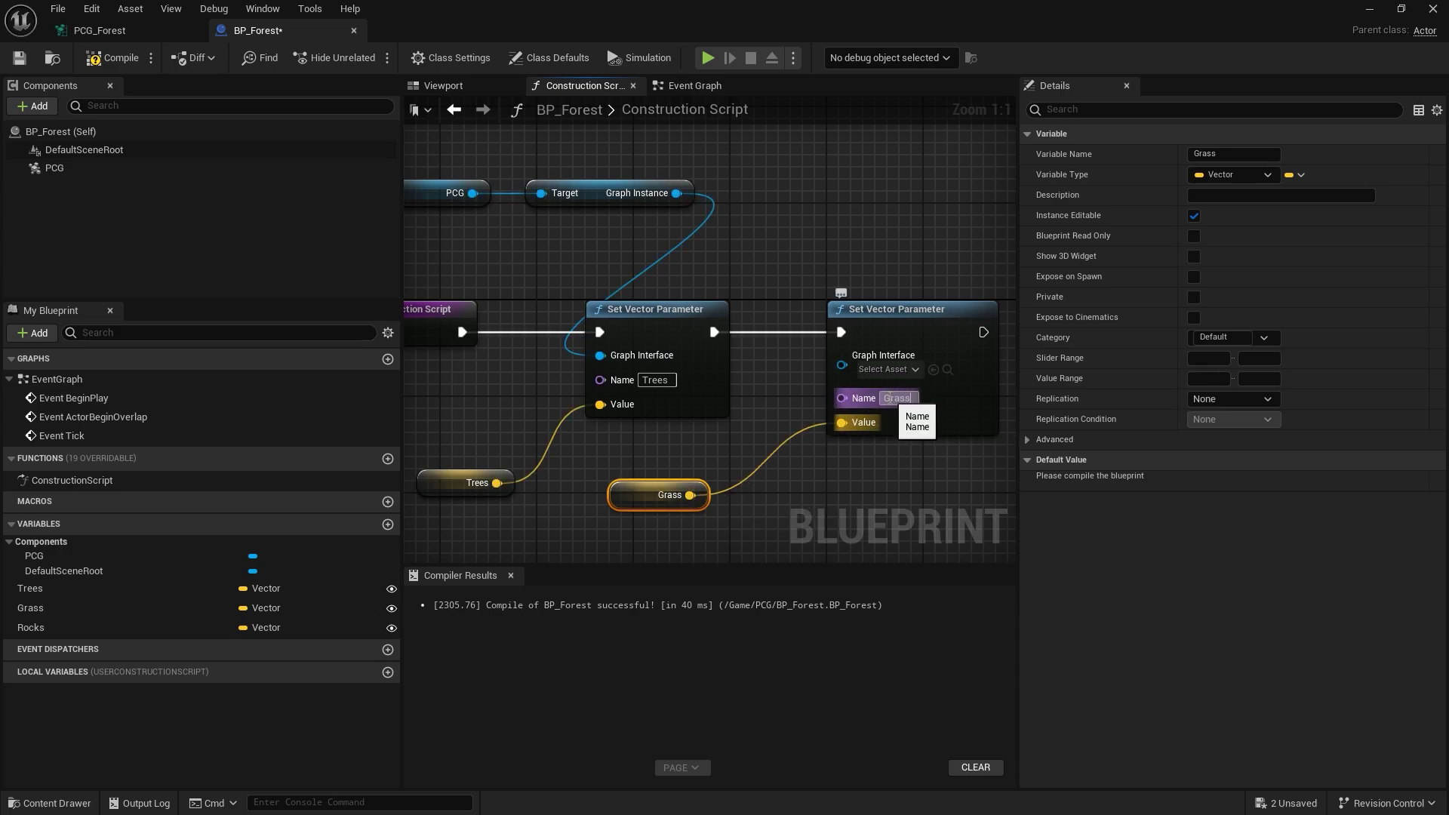
Duplicate the Grass Set Vector Parameter node, chain the copy's execution after it and set the copy's Name to Rocks.
{"action": "right_click_drag", "start_coordinate": [901, 433], "coordinate": [649, 408]}
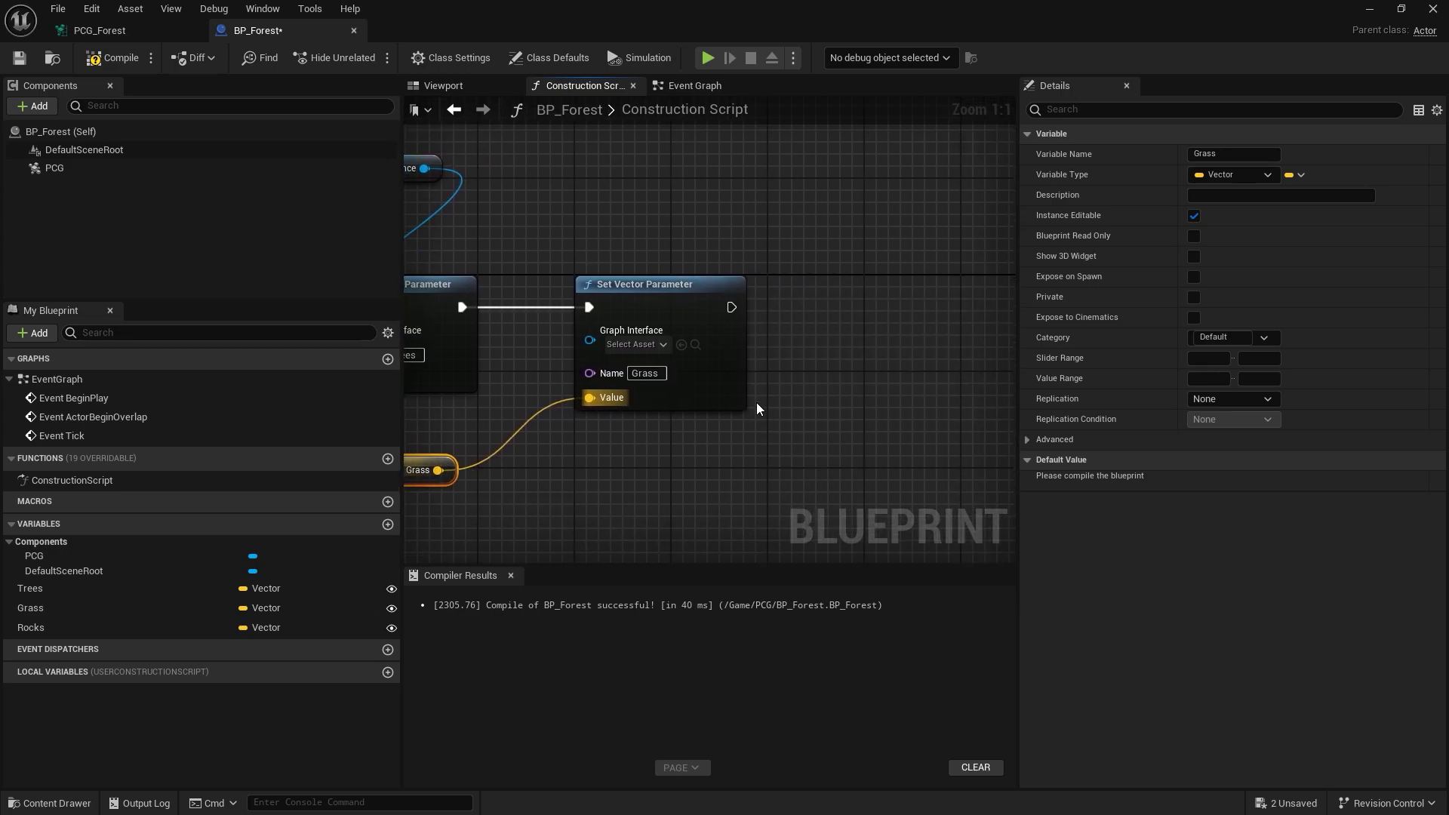
{"action": "left_click", "coordinate": [722, 375]}
{"action": "key", "text": "ctrl+c"}
{"action": "key", "text": "ctrl+v"}
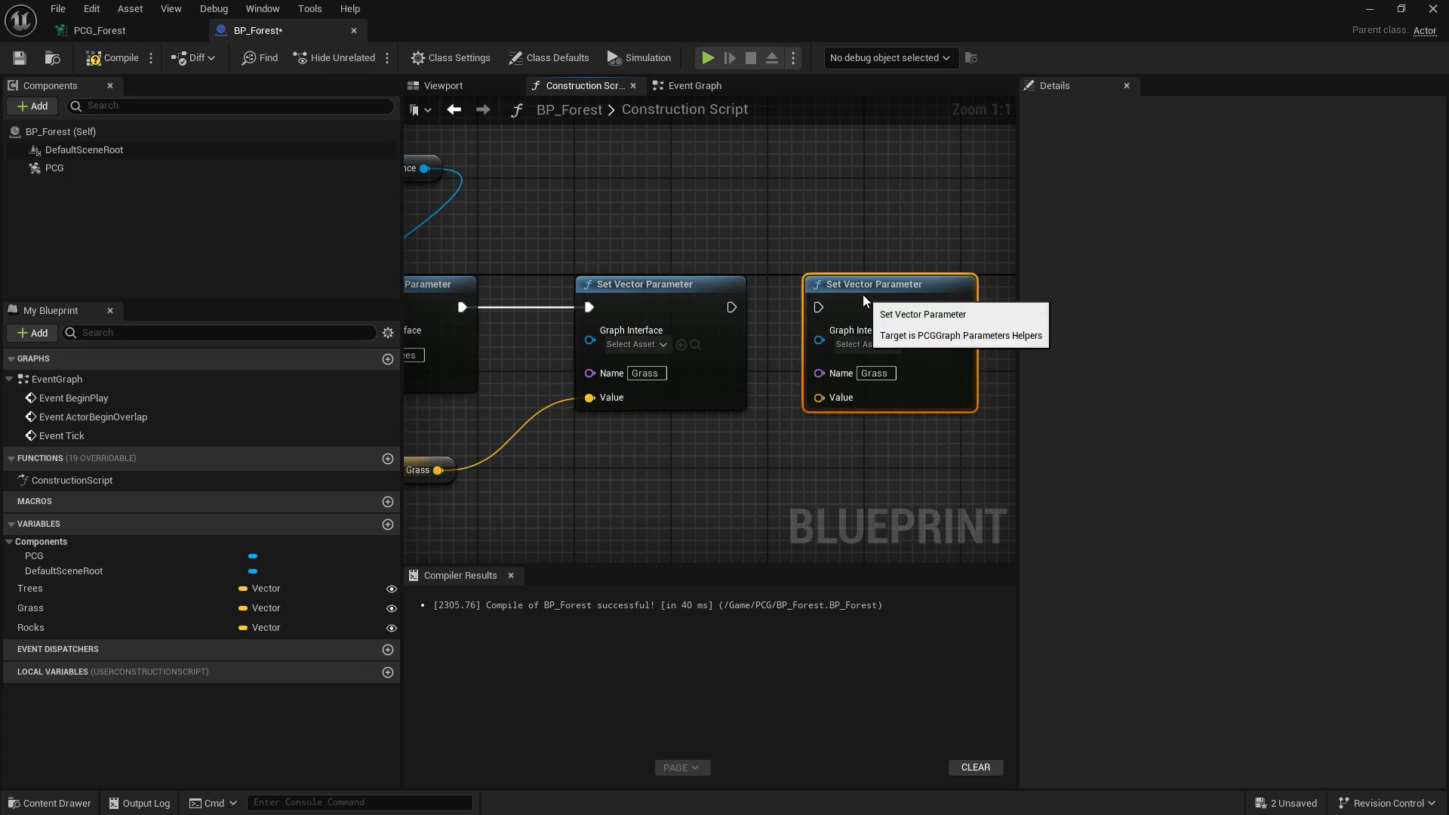
{"action": "left_click_drag", "start_coordinate": [731, 307], "coordinate": [818, 307]}
{"action": "left_click", "coordinate": [875, 372]}
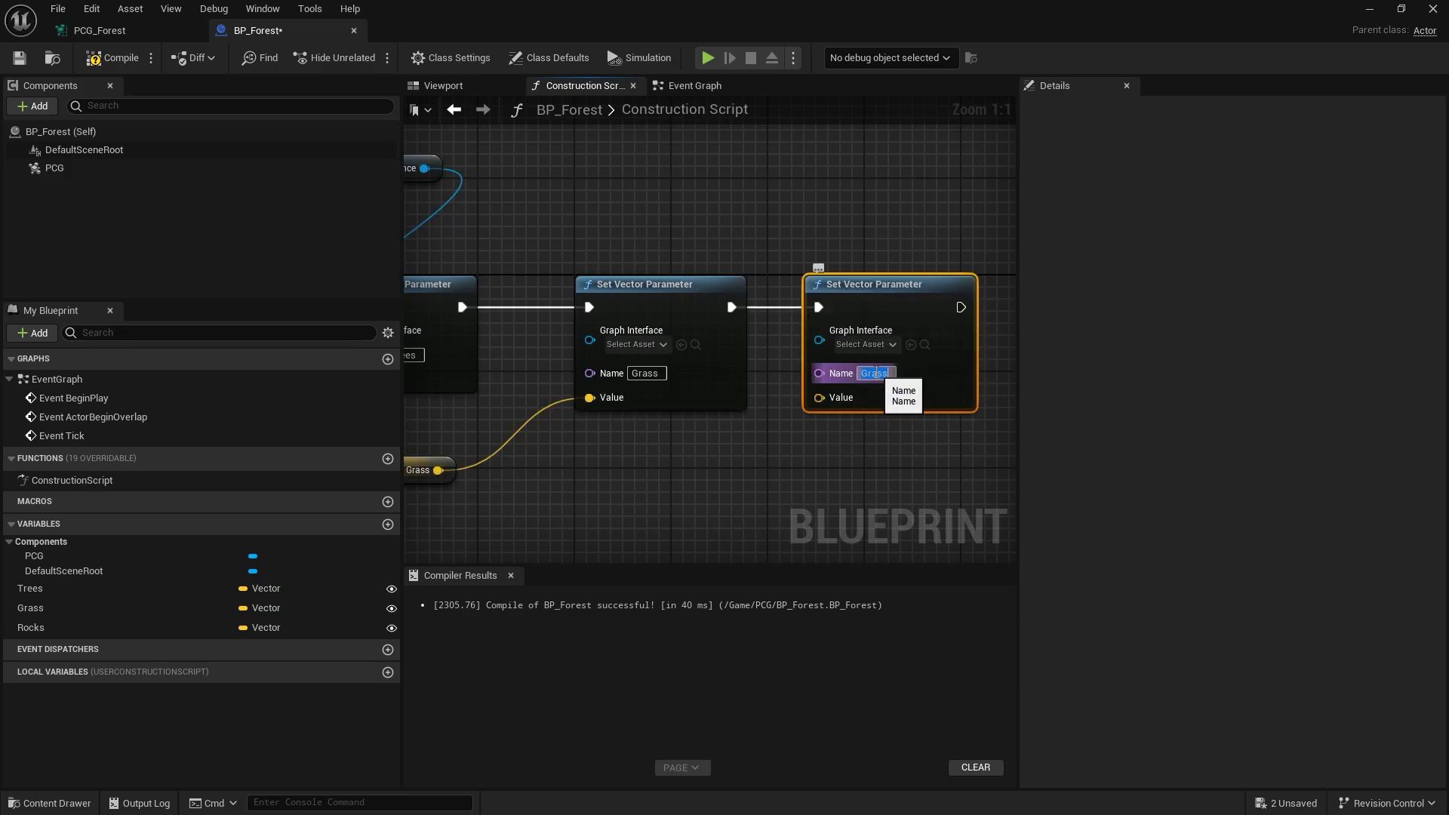
{"action": "type", "text": "Rocks"}
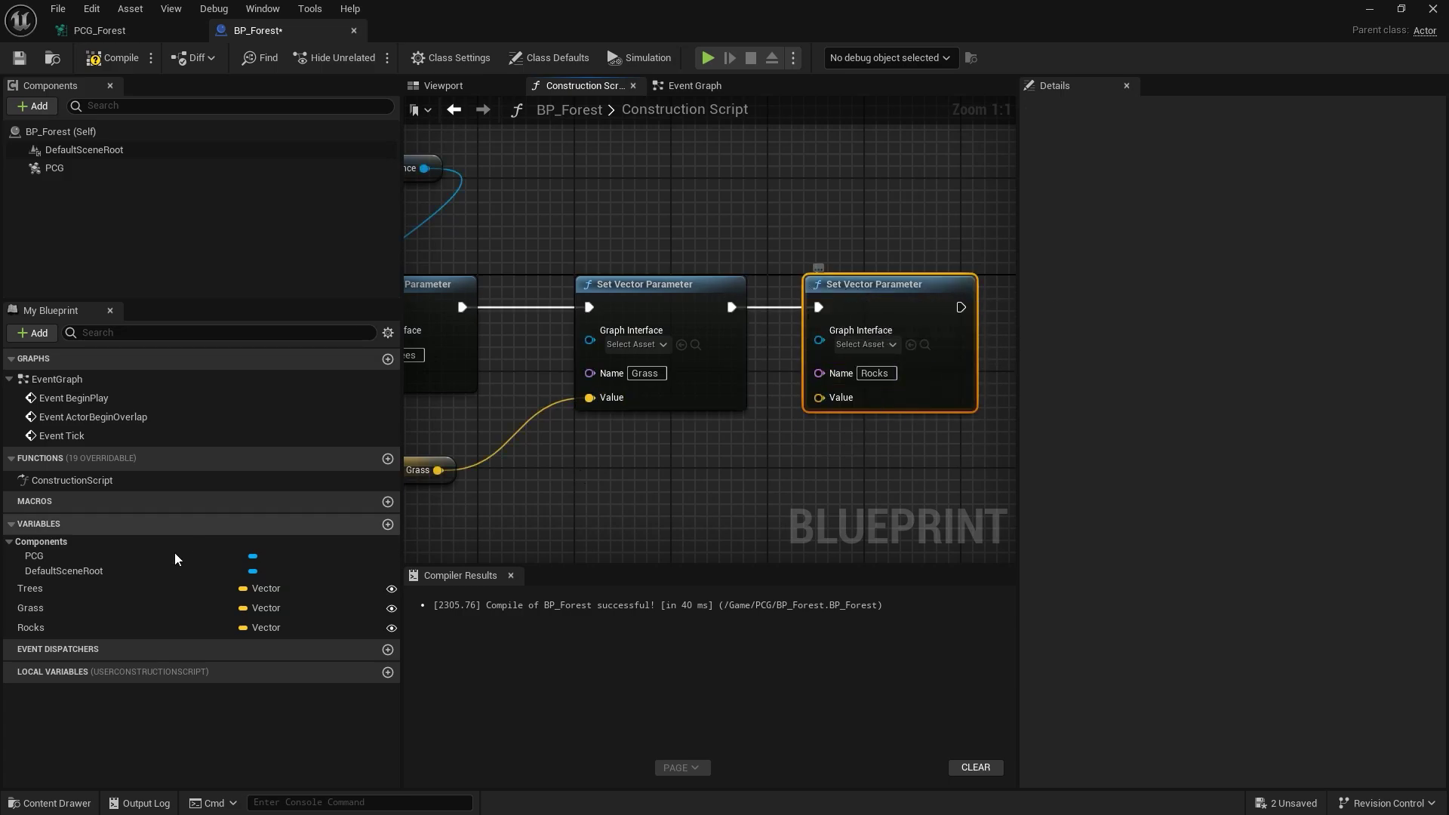
Connect the Rocks variable to the third Set Vector Parameter node's Value, compile, and check the default values of Grass and Rocks.
{"action": "left_click_drag", "start_coordinate": [31, 627], "coordinate": [819, 398]}
{"action": "left_click", "coordinate": [730, 471]}
{"action": "left_click", "coordinate": [120, 58]}
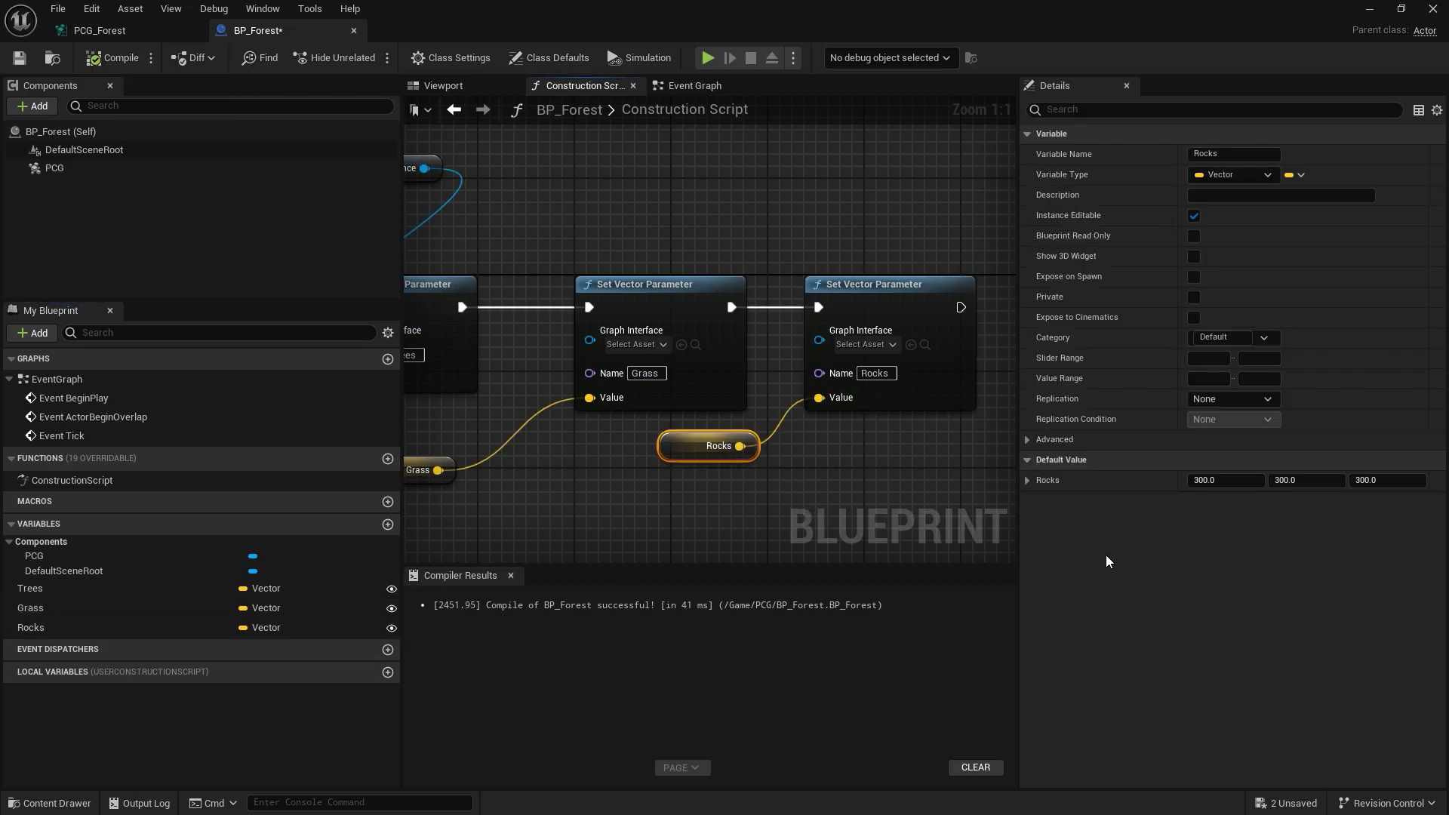
{"action": "left_click", "coordinate": [151, 610]}
{"action": "left_click", "coordinate": [145, 628]}
{"action": "left_click", "coordinate": [146, 610]}
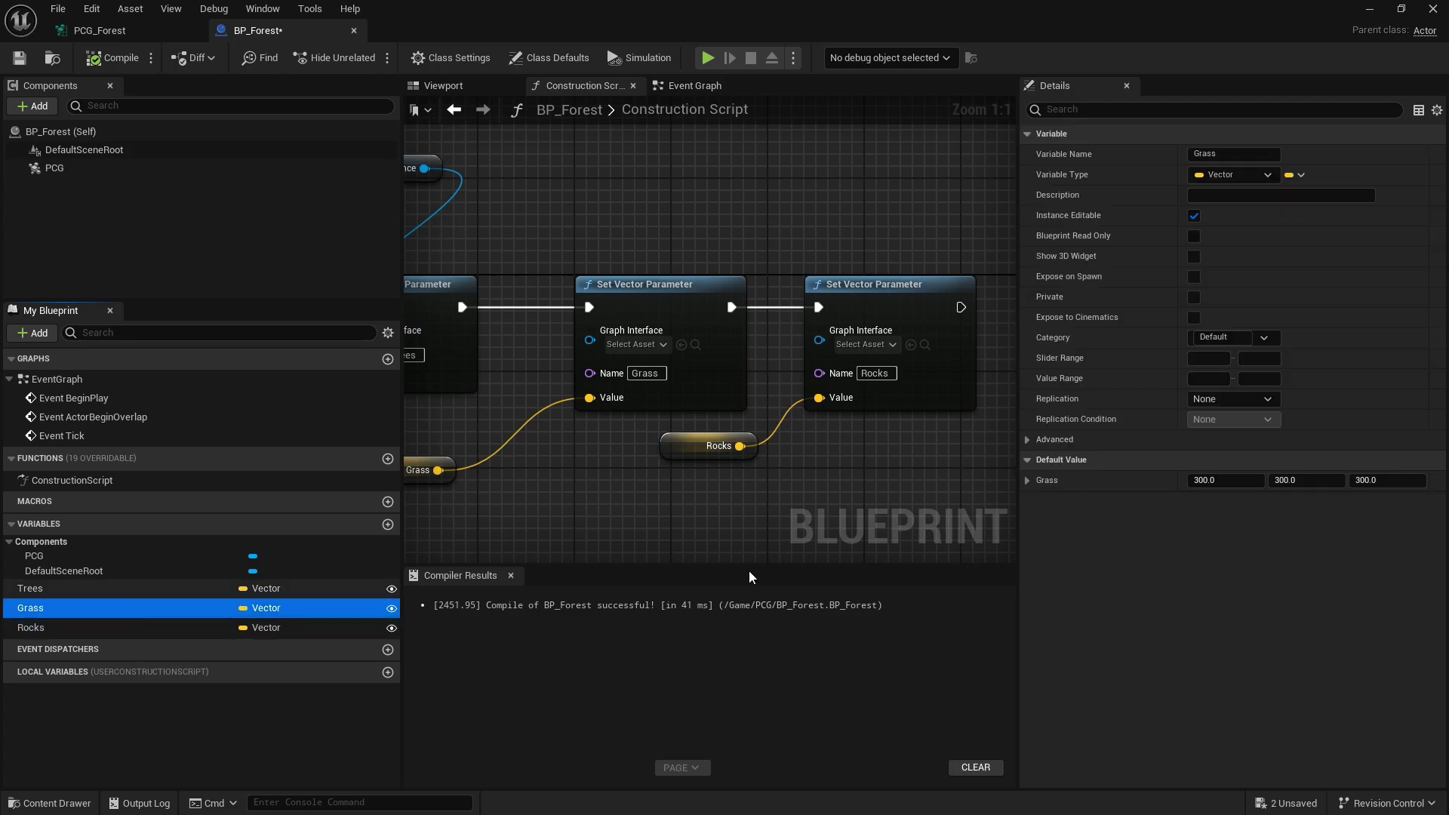
Connect Graph Instance to the Graph Interface inputs of the Grass and Rocks Set Vector Parameter nodes, then compile and save the blueprint.
{"action": "right_click_drag", "start_coordinate": [640, 463], "coordinate": [784, 423]}
{"action": "left_click_drag", "start_coordinate": [830, 425], "coordinate": [819, 443]}
{"action": "right_click_drag", "start_coordinate": [610, 358], "coordinate": [698, 400]}
{"action": "scroll", "coordinate": [789, 430], "scroll_direction": "down", "scroll_amount": 2}
{"action": "left_click_drag", "start_coordinate": [664, 228], "coordinate": [886, 359]}
{"action": "left_click", "coordinate": [108, 65]}
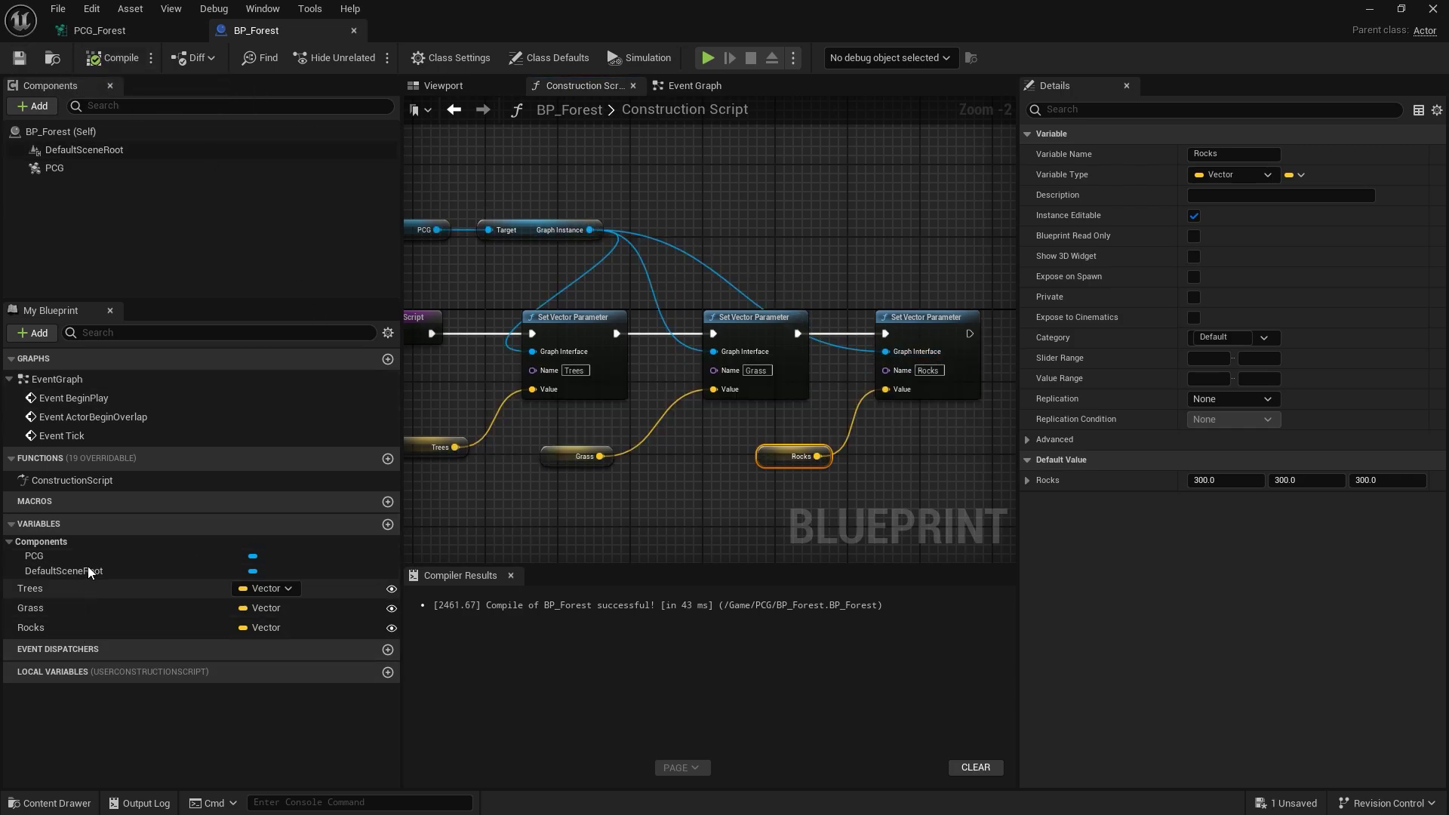
Return to the level with the BP_Forest actor in view, its vector properties exposed and the Move tool active.
{"action": "left_click_drag", "start_coordinate": [664, 27], "coordinate": [1448, 498]}
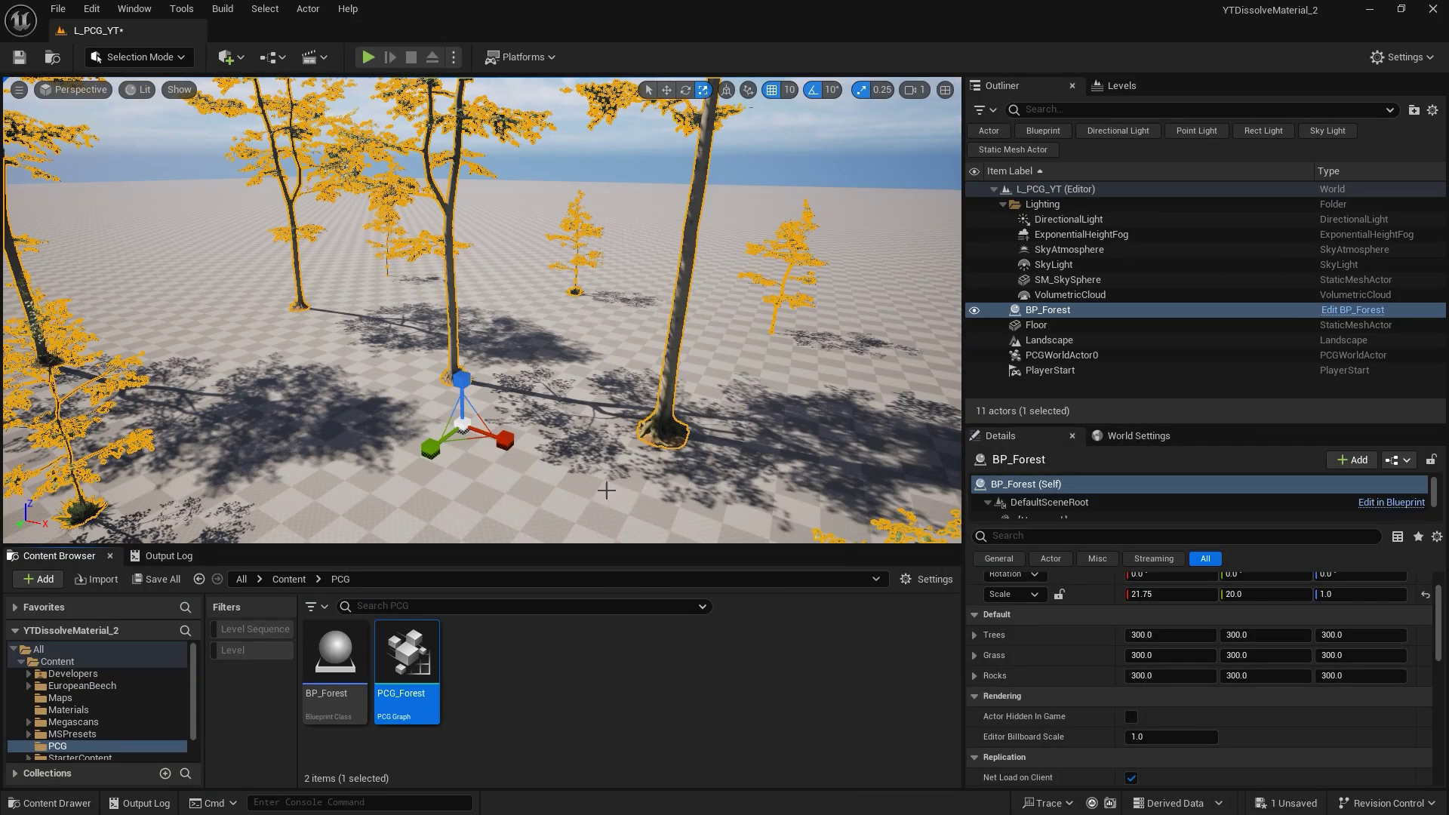
{"action": "scroll", "coordinate": [608, 491], "scroll_direction": "down", "scroll_amount": 2}
{"action": "key", "text": "s"}
{"action": "mouse_move", "coordinate": [483, 309]}
{"action": "right_mouse_down"}
{"action": "mouse_move", "coordinate": [445, 302]}
{"action": "mouse_move", "coordinate": [464, 306]}
{"action": "right_mouse_up"}
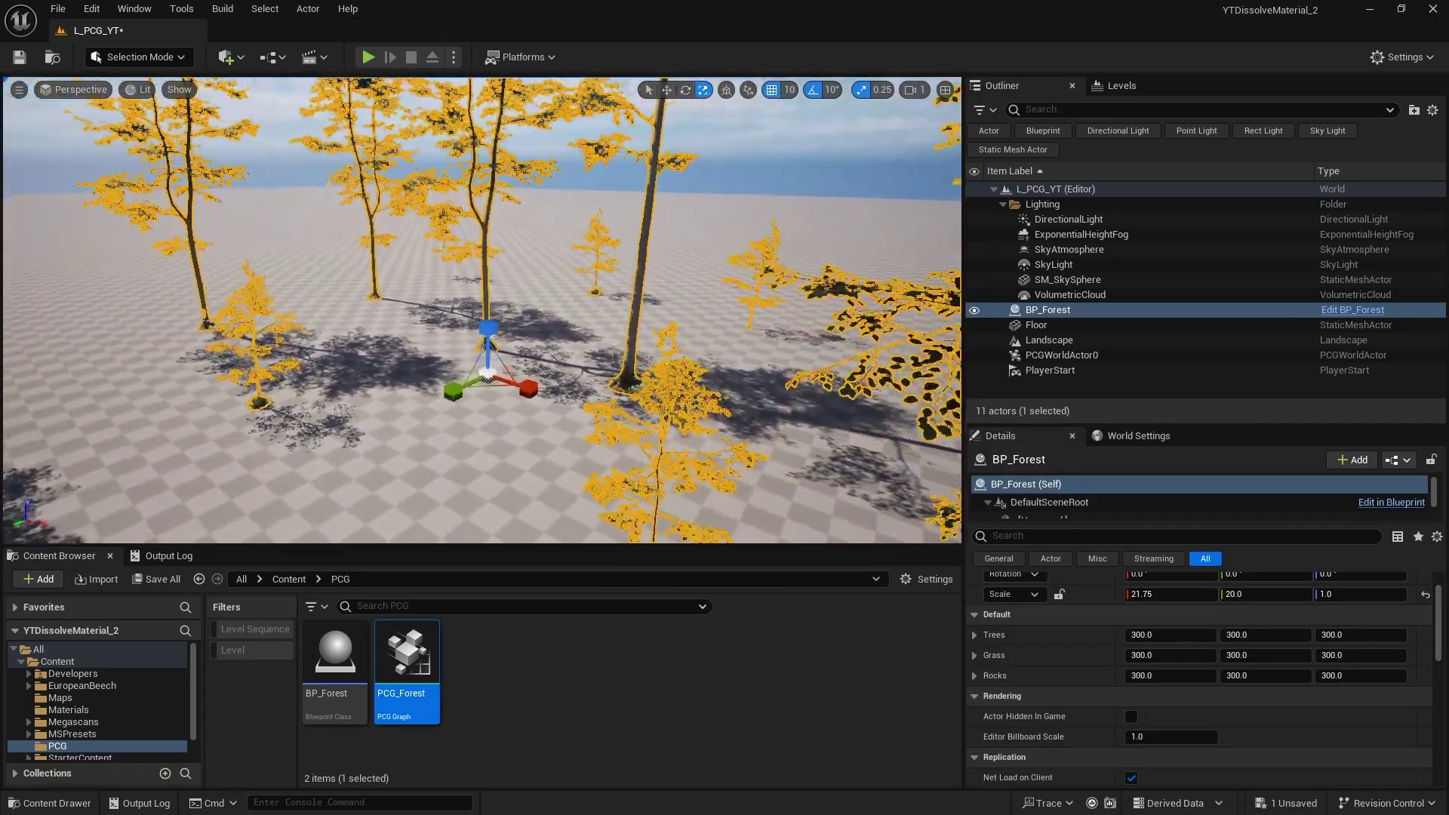
{"action": "key", "text": "w"}
{"action": "left_click_drag", "start_coordinate": [485, 378], "coordinate": [529, 388]}
{"action": "right_click_drag", "start_coordinate": [528, 387], "coordinate": [521, 387]}
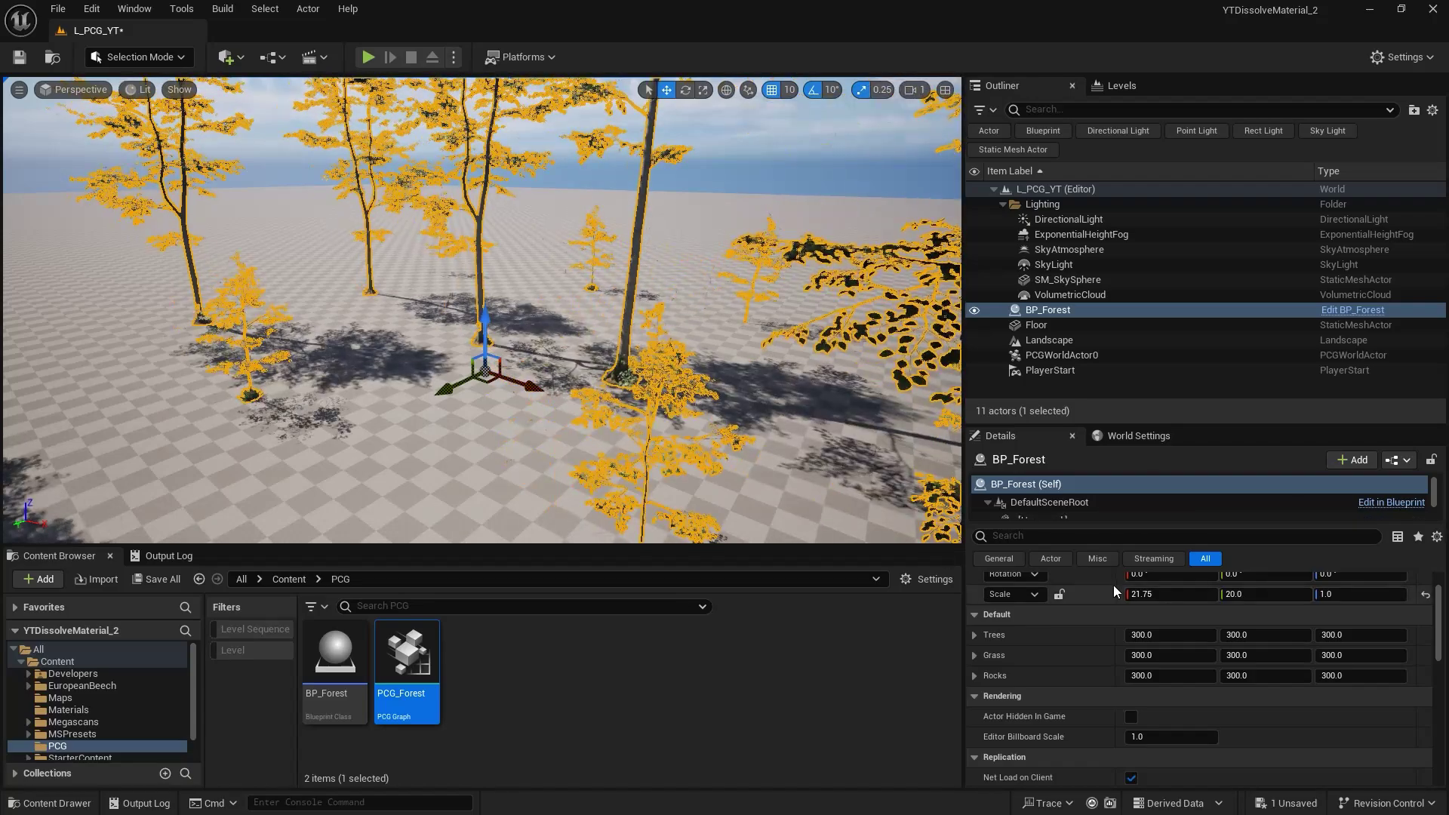
Set the X and Y values of BP_Forest's Grass vector to 100.
{"action": "left_click", "coordinate": [1175, 656]}
{"action": "type", "text": "100"}
{"action": "left_click", "coordinate": [1255, 655]}
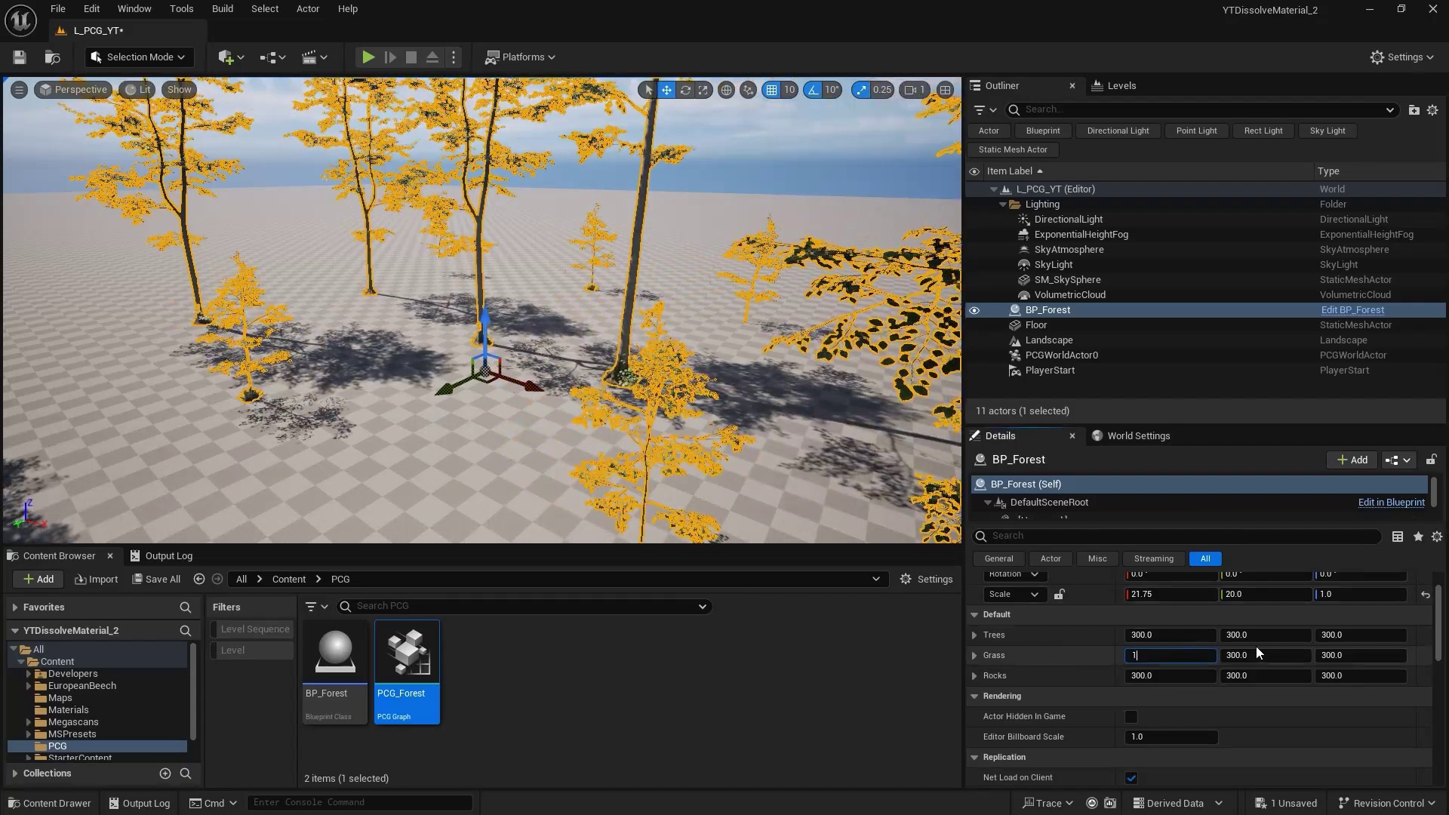
{"action": "type", "text": "100"}
{"action": "key", "text": "Return"}
Reduce the X and Y values of BP_Forest's Grass vector to 20.
{"action": "left_click", "coordinate": [1194, 657]}
{"action": "type", "text": "20"}
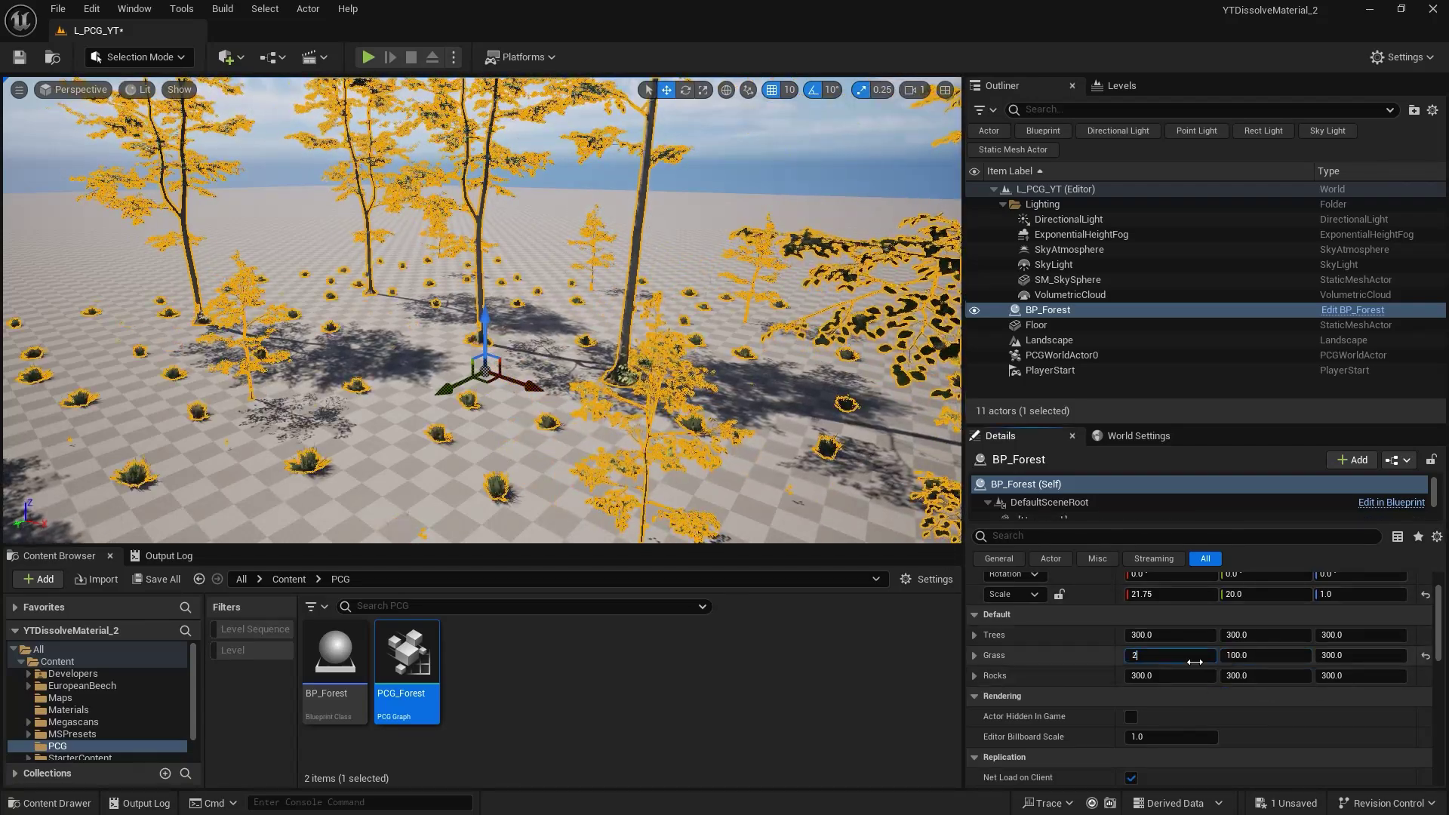
{"action": "key", "text": "Return"}
{"action": "left_click", "coordinate": [1247, 656]}
{"action": "type", "text": "20"}
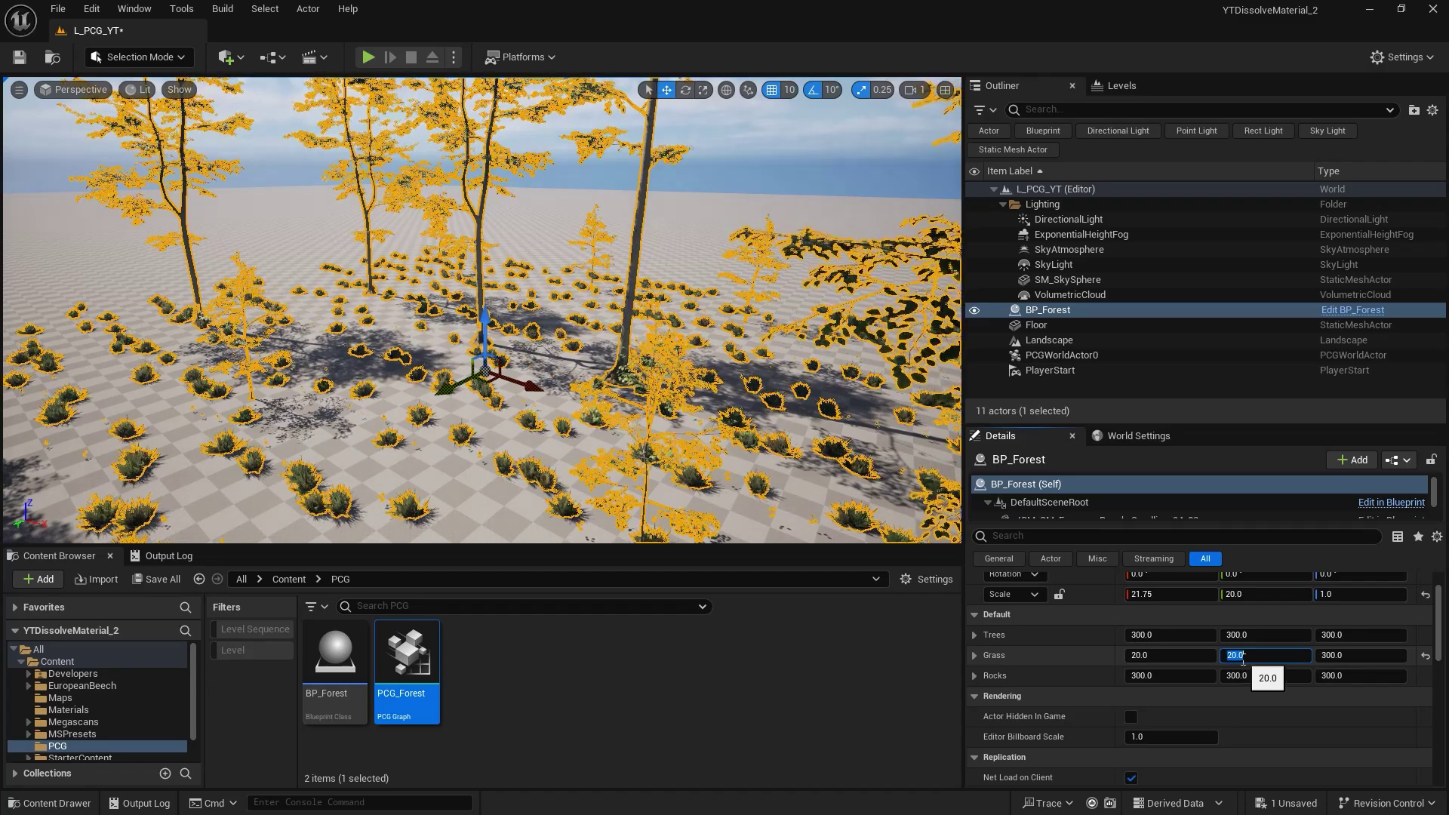
Set the X and Y values of BP_Forest's Grass vector to 10 for dense grass.
{"action": "left_click", "coordinate": [1178, 655]}
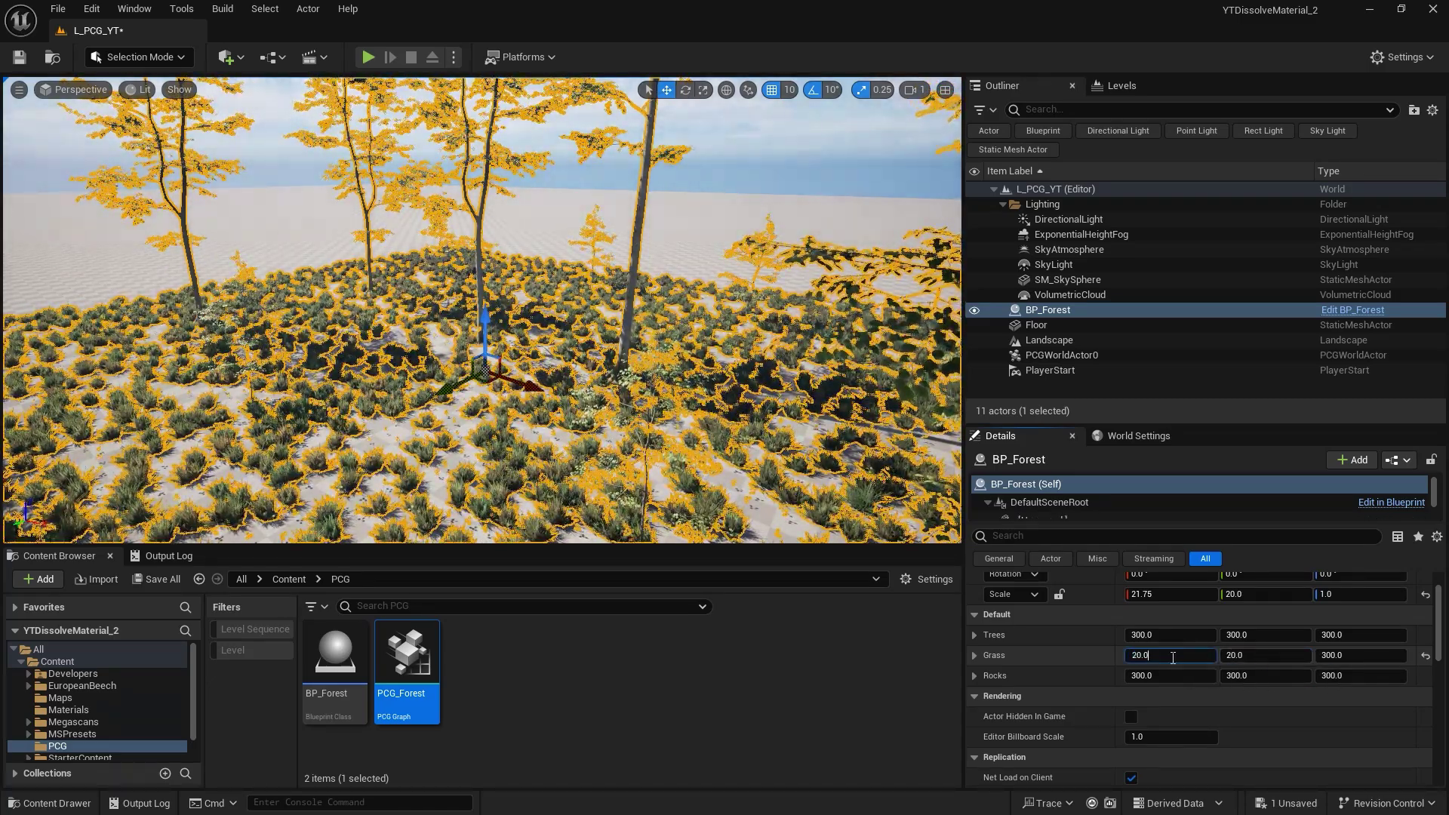
{"action": "type", "text": "10"}
{"action": "key", "text": "Tab"}
{"action": "type", "text": "10"}
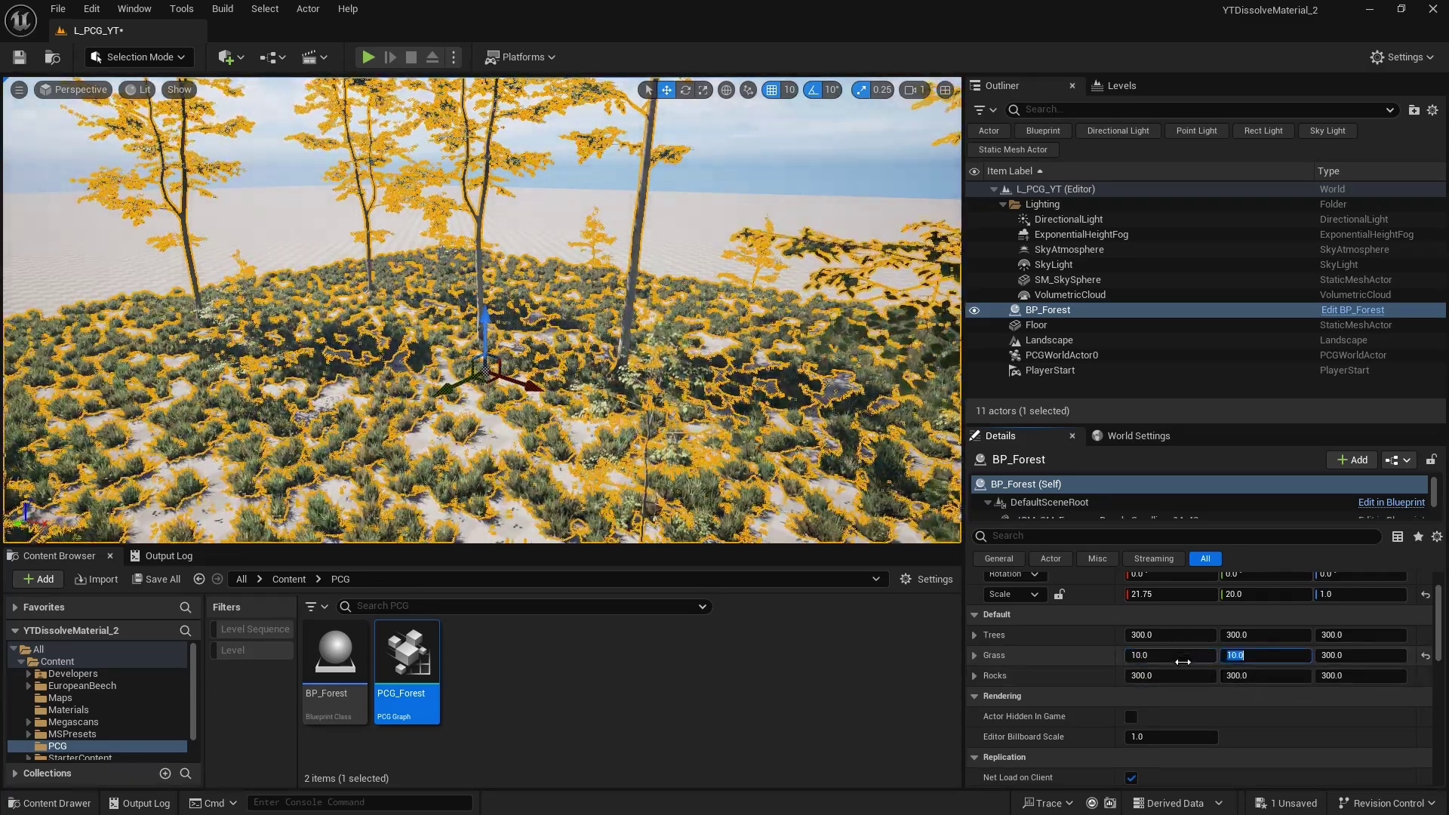
{"action": "key", "text": "Return"}
Set the X and Y values of BP_Forest's Rocks vector to 100.
{"action": "right_click_drag", "start_coordinate": [483, 310], "coordinate": [449, 393]}
{"action": "left_click", "coordinate": [1180, 674]}
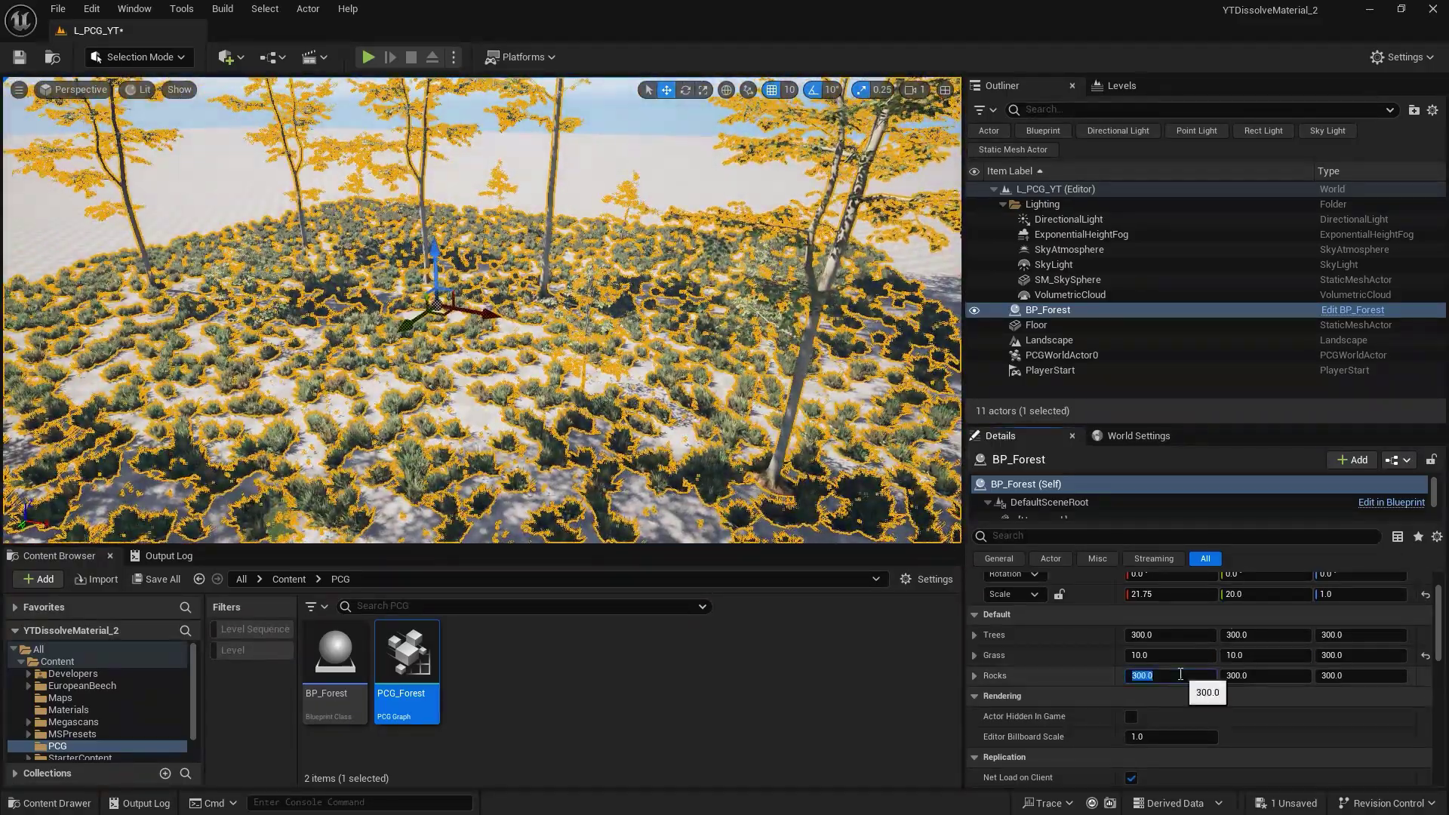
{"action": "type", "text": "100"}
{"action": "key", "text": "Return"}
{"action": "left_click", "coordinate": [1238, 676]}
{"action": "type", "text": "100"}
{"action": "key", "text": "Return"}
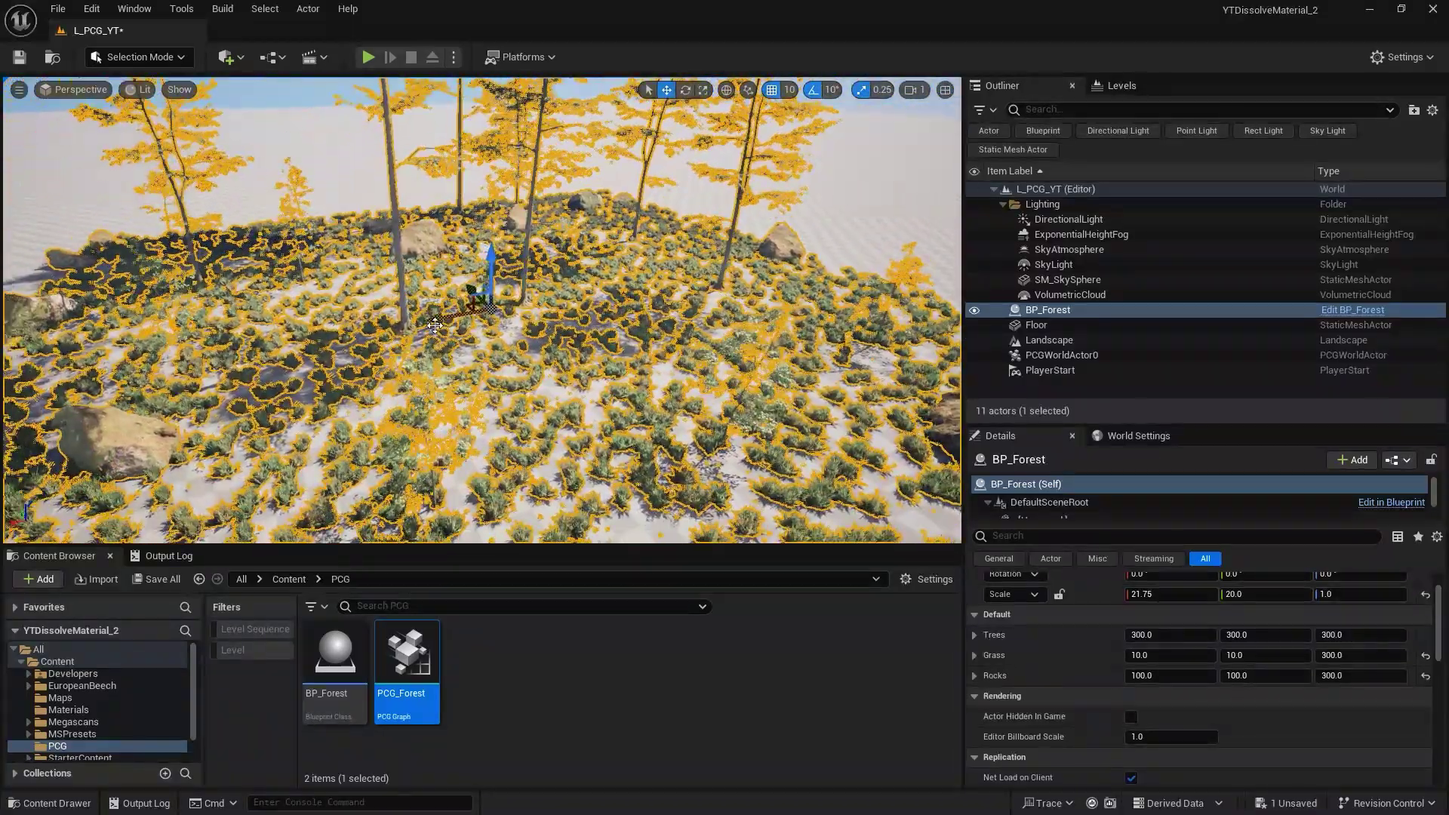
Try rotating BP_Forest by -20 degrees about its vertical axis and undo the rotation.
{"action": "scroll", "coordinate": [434, 325], "scroll_direction": "down", "scroll_amount": 3}
{"action": "mouse_move", "coordinate": [429, 317]}
{"action": "left_mouse_down"}
{"action": "mouse_move", "coordinate": [510, 309]}
{"action": "mouse_move", "coordinate": [566, 329]}
{"action": "left_mouse_up"}
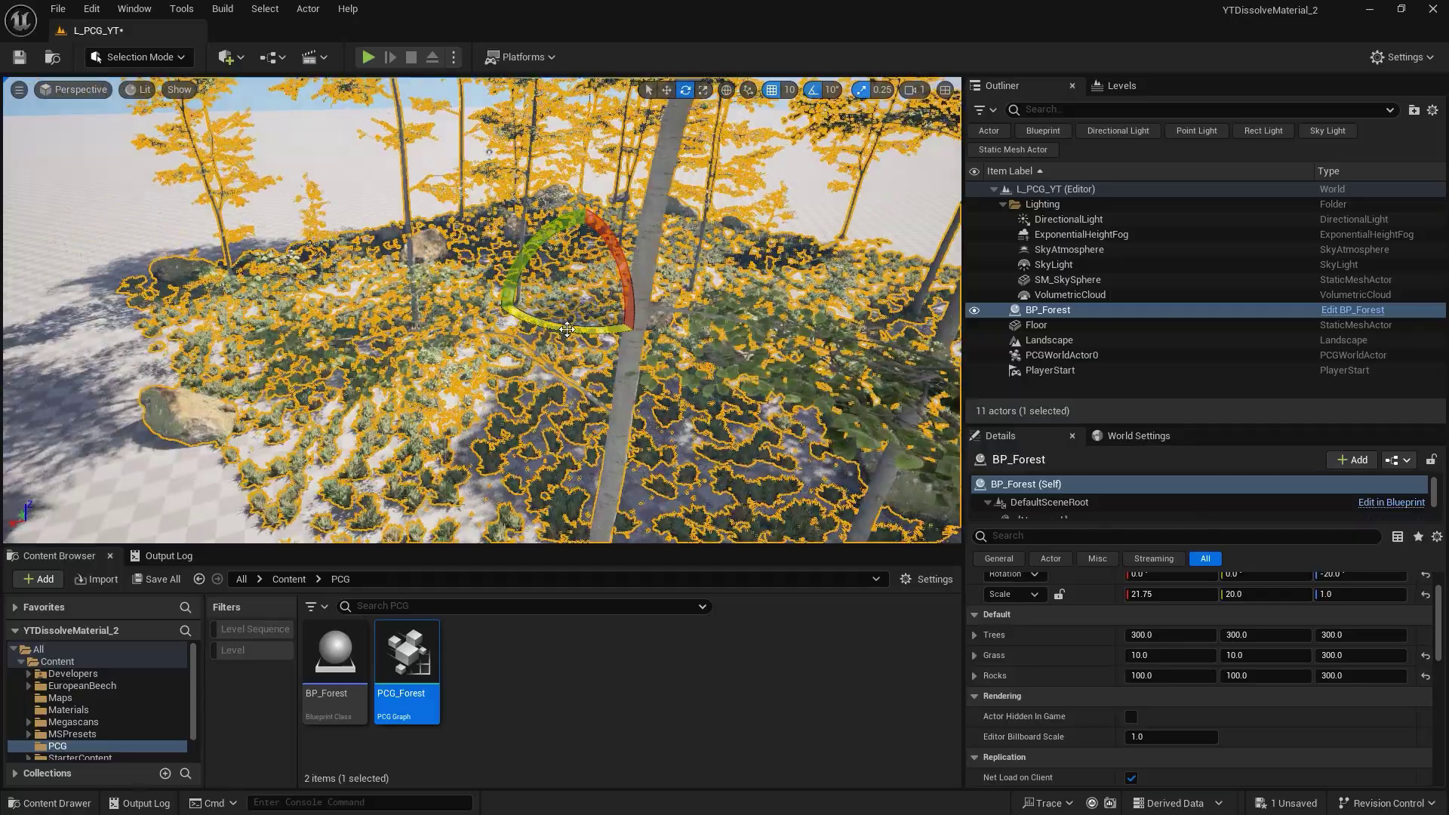
{"action": "key", "text": "ctrl+z"}
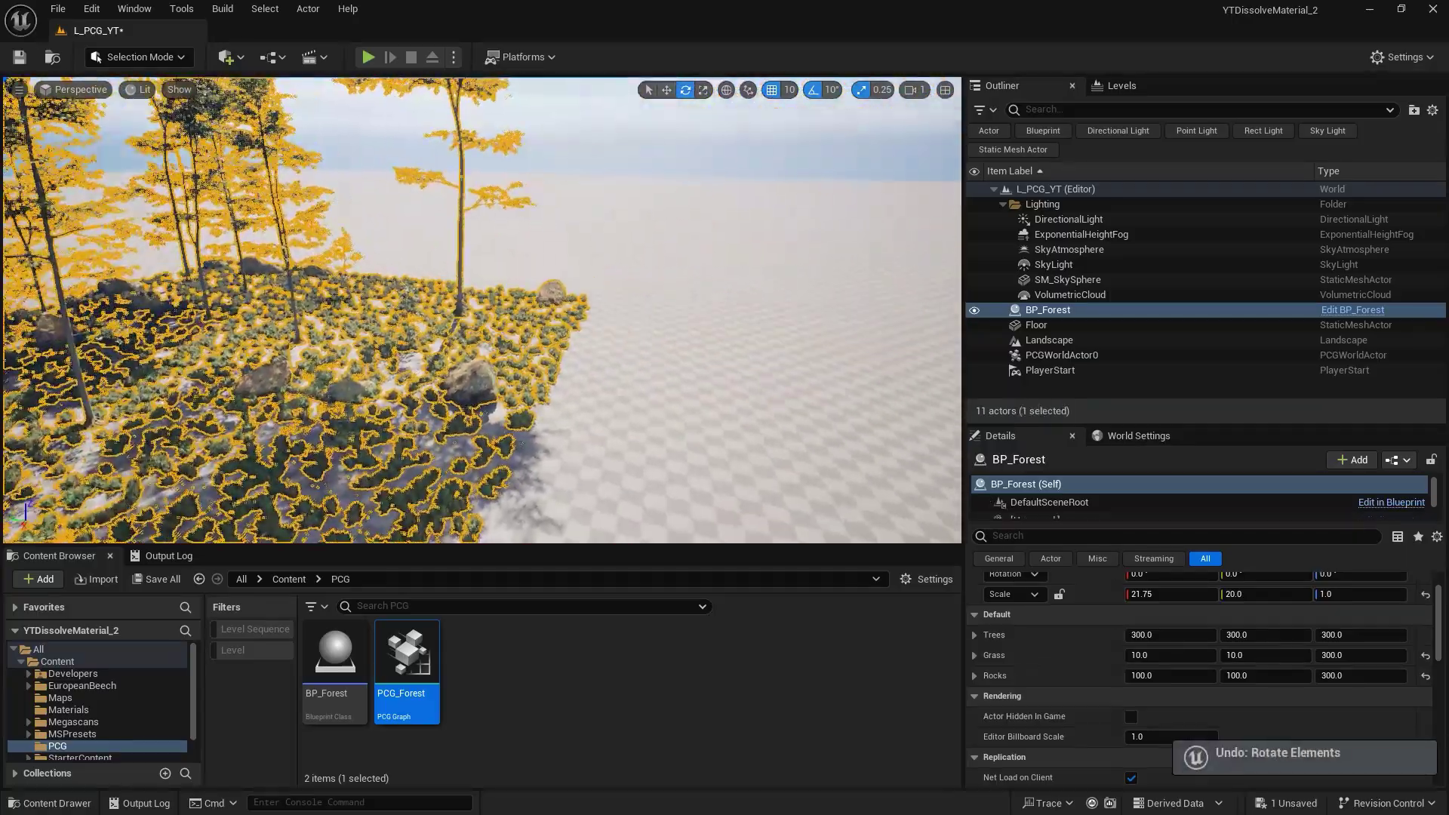
Widen the viewport and examine the distribution of trees, grass and rocks in the generated forest from several sides.
{"action": "right_click_drag", "start_coordinate": [567, 329], "coordinate": [249, 325]}
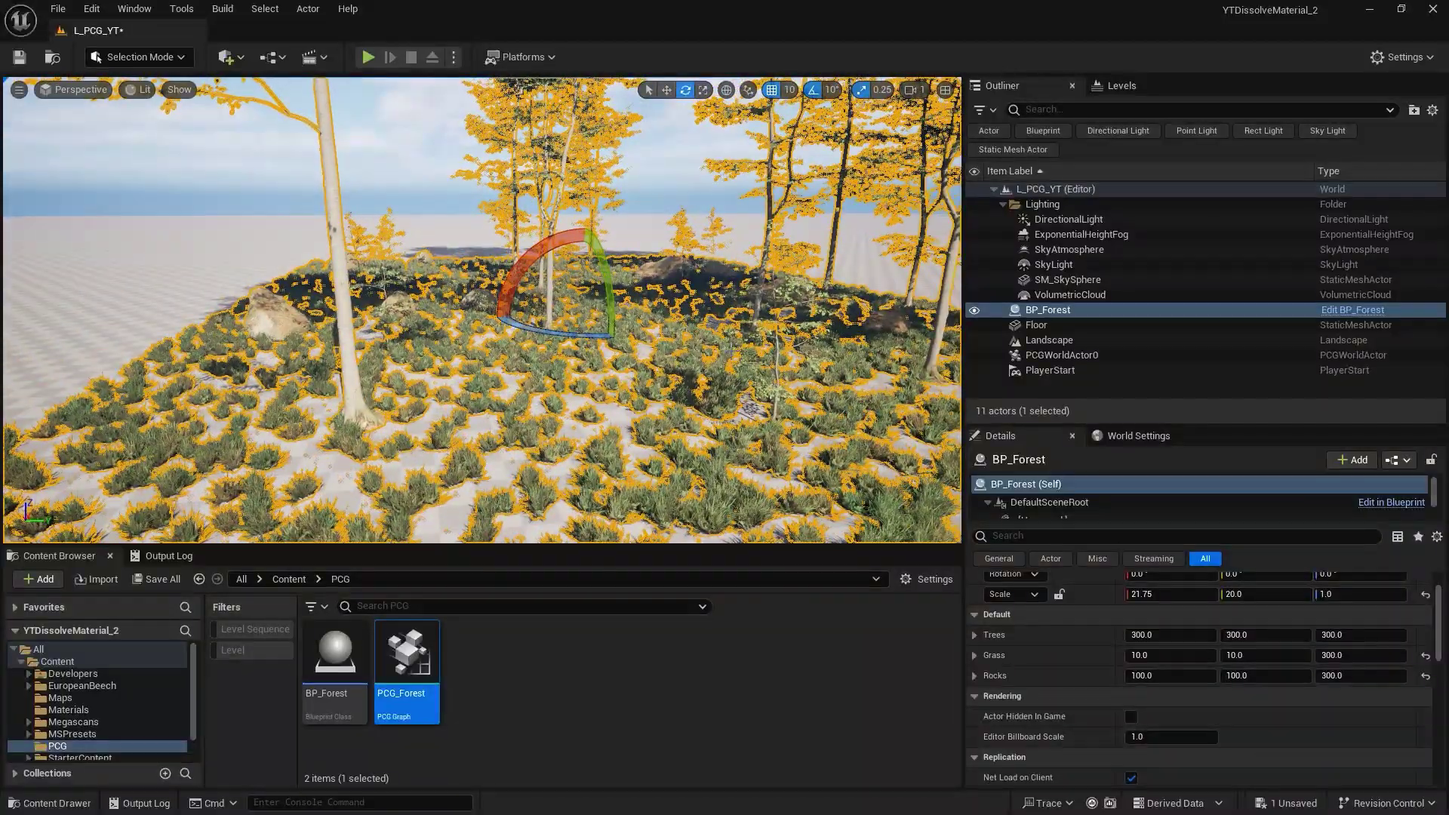
{"action": "right_click_drag", "start_coordinate": [566, 329], "coordinate": [716, 329]}
{"action": "right_click_drag", "start_coordinate": [567, 329], "coordinate": [453, 306]}
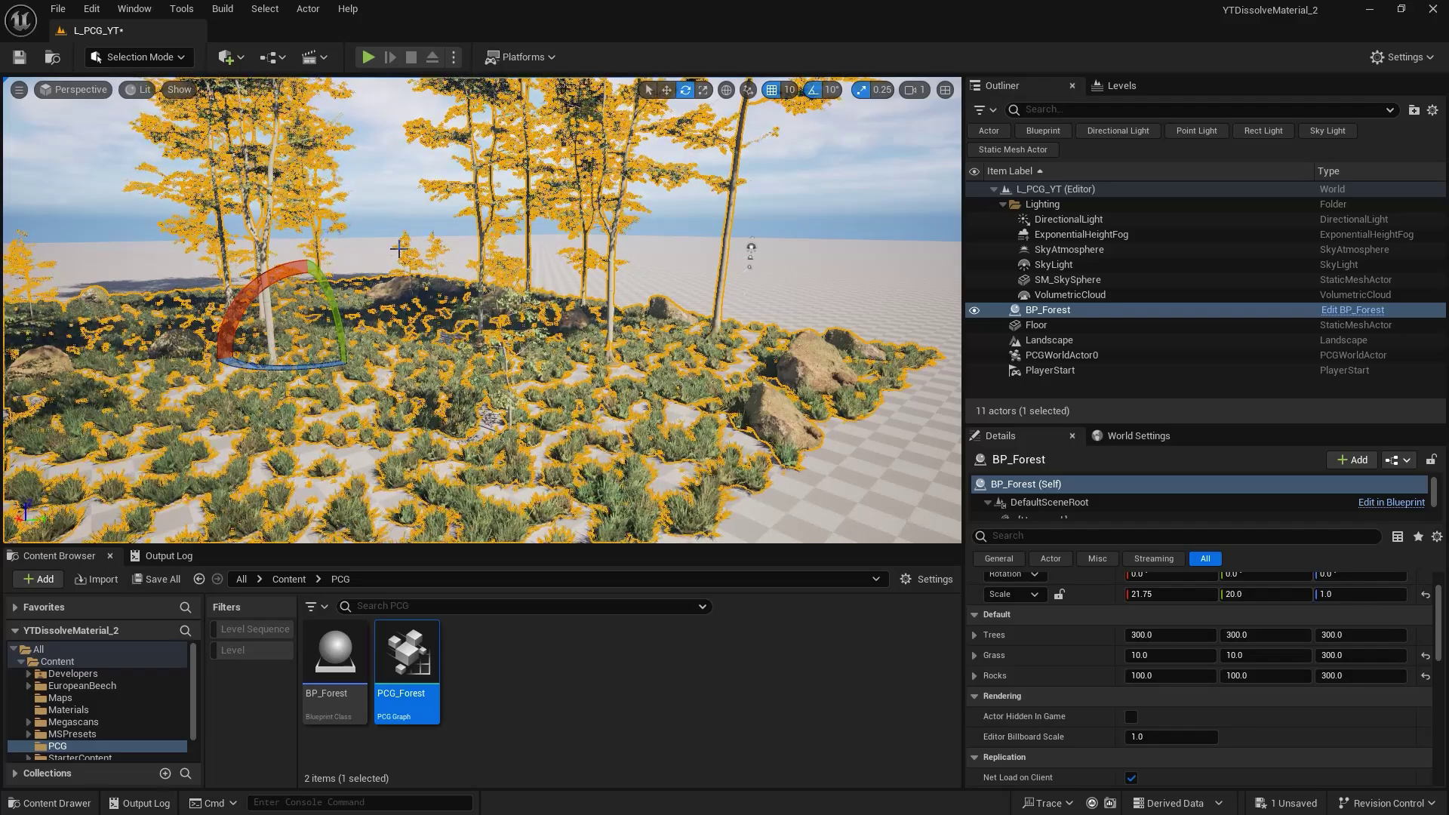
{"action": "right_click_drag", "start_coordinate": [483, 340], "coordinate": [468, 389]}
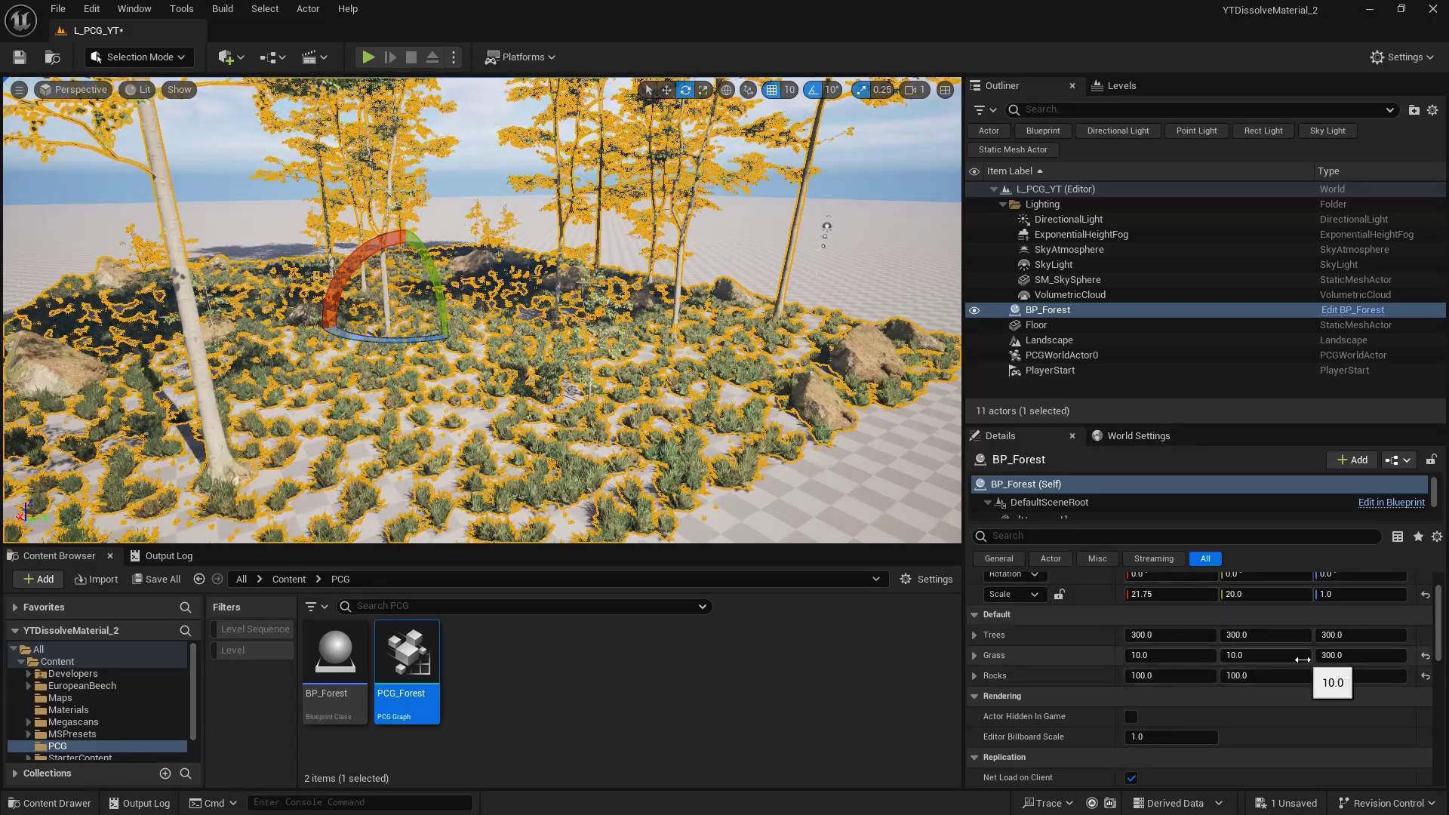
{"action": "left_click_drag", "start_coordinate": [963, 626], "coordinate": [1064, 625]}
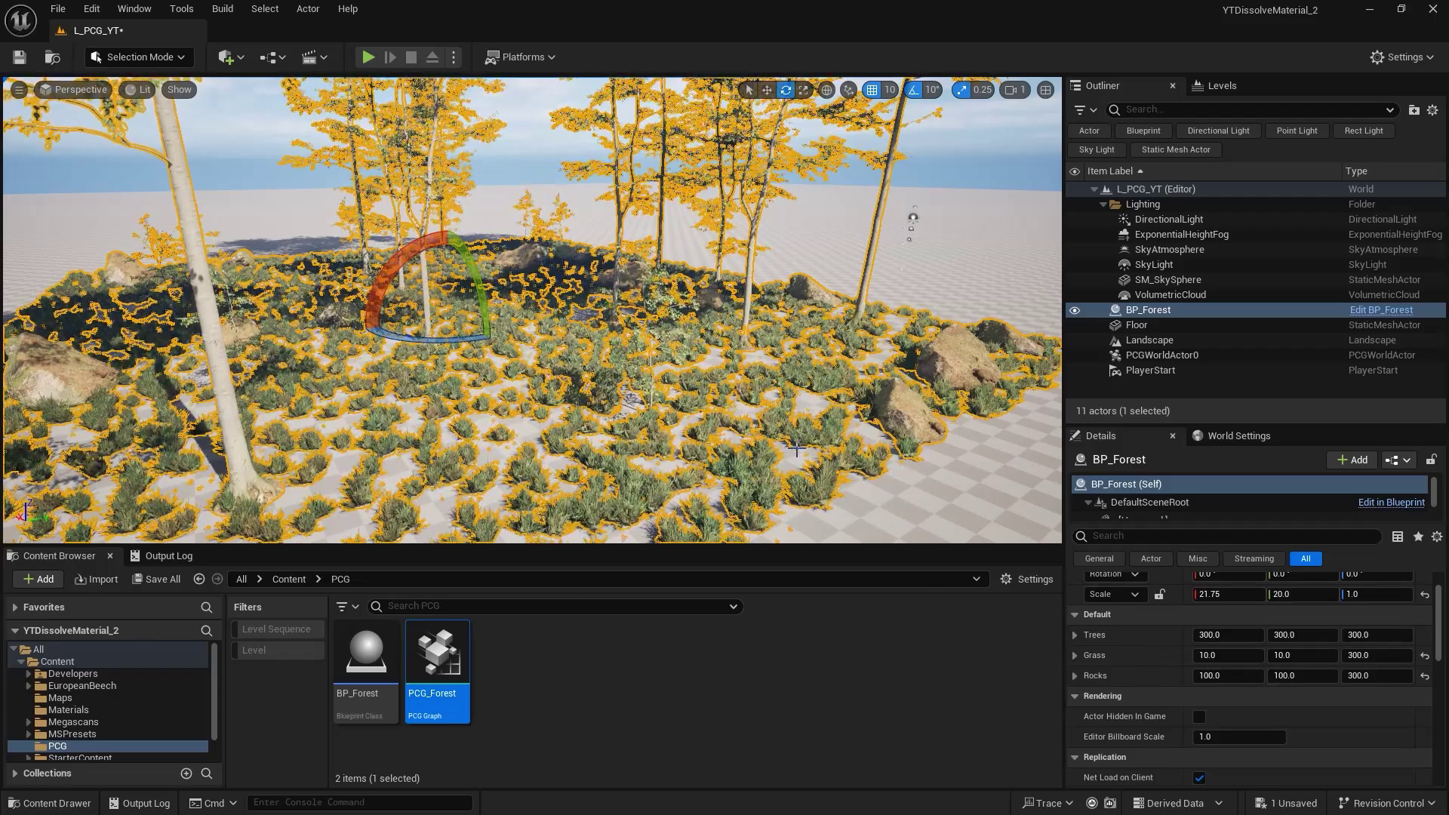
{"action": "right_click_drag", "start_coordinate": [530, 310], "coordinate": [616, 427]}
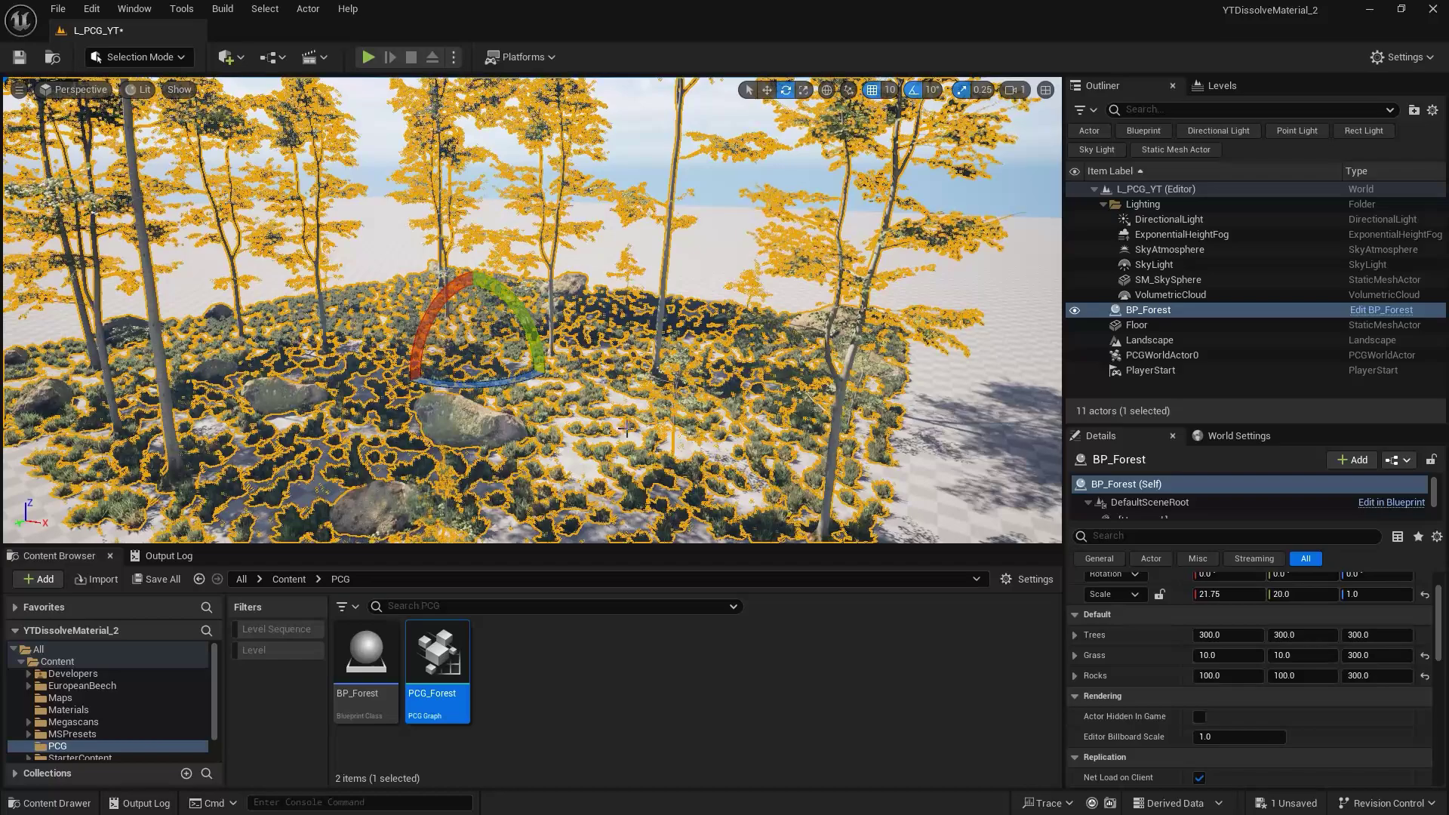
Enable the experimental Water plugin and restart the editor to apply it.
{"action": "left_click", "coordinate": [91, 8]}
{"action": "left_click", "coordinate": [145, 260]}
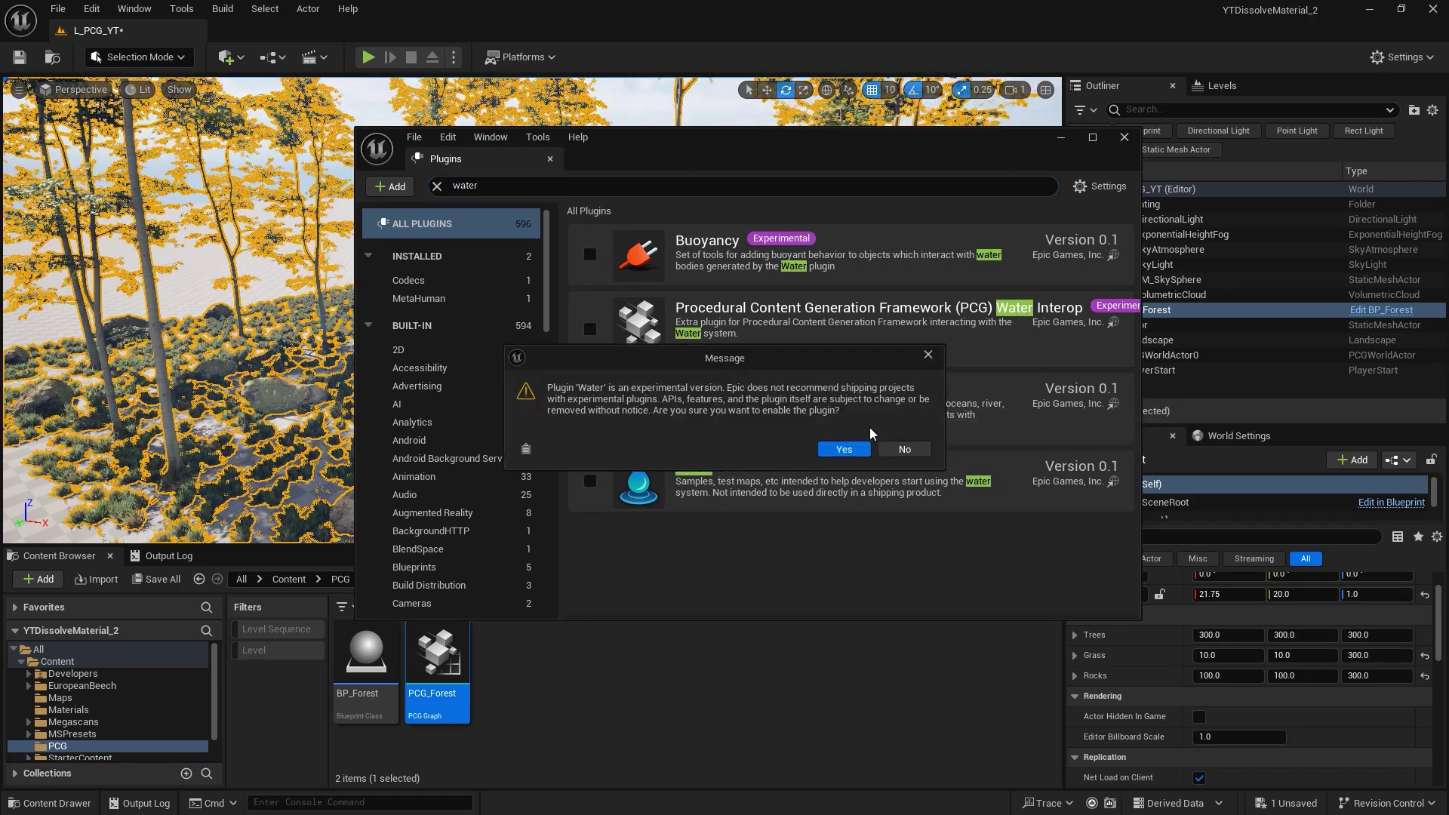
{"action": "left_click", "coordinate": [845, 450]}
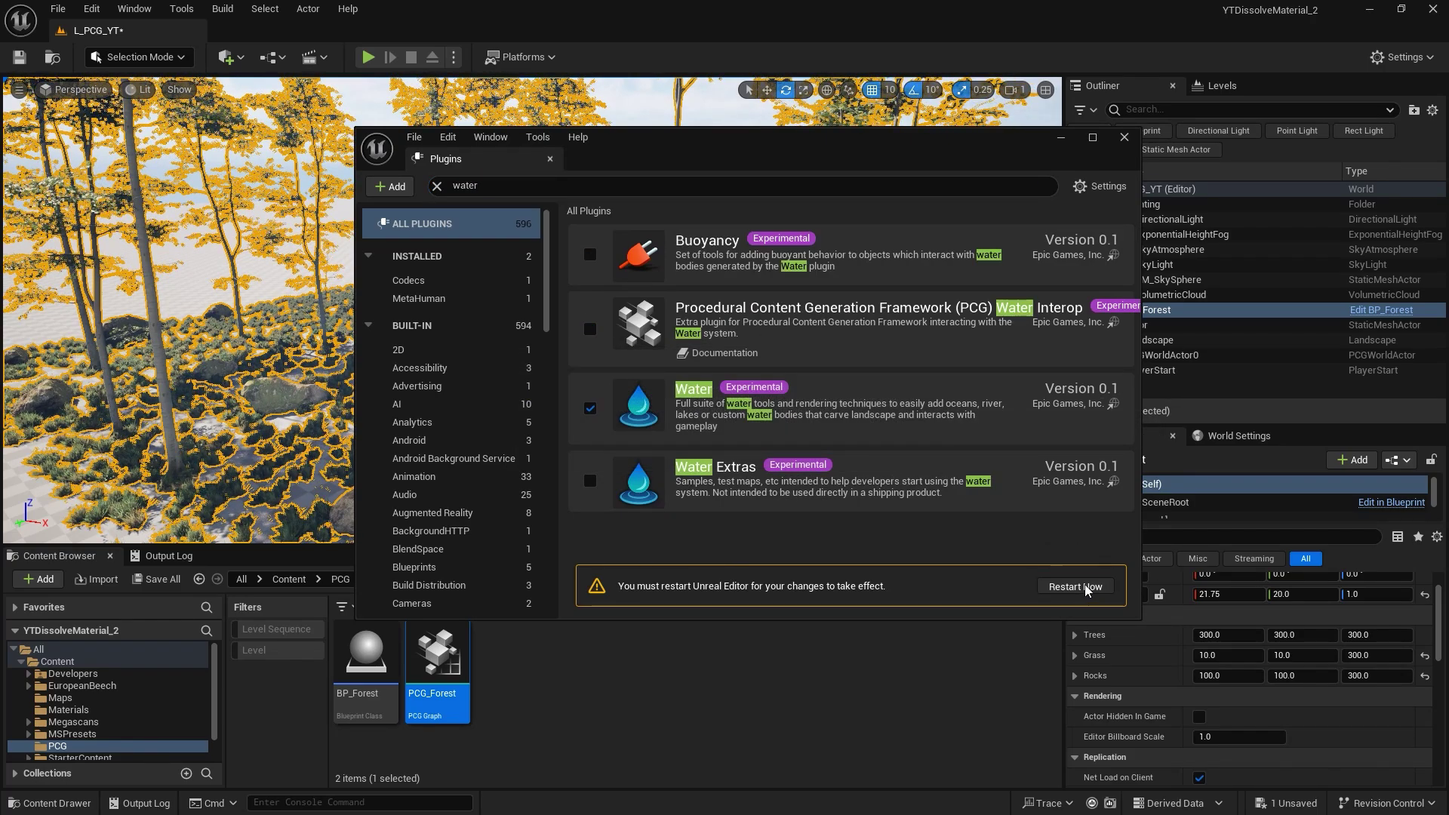
{"action": "left_click", "coordinate": [1075, 586]}
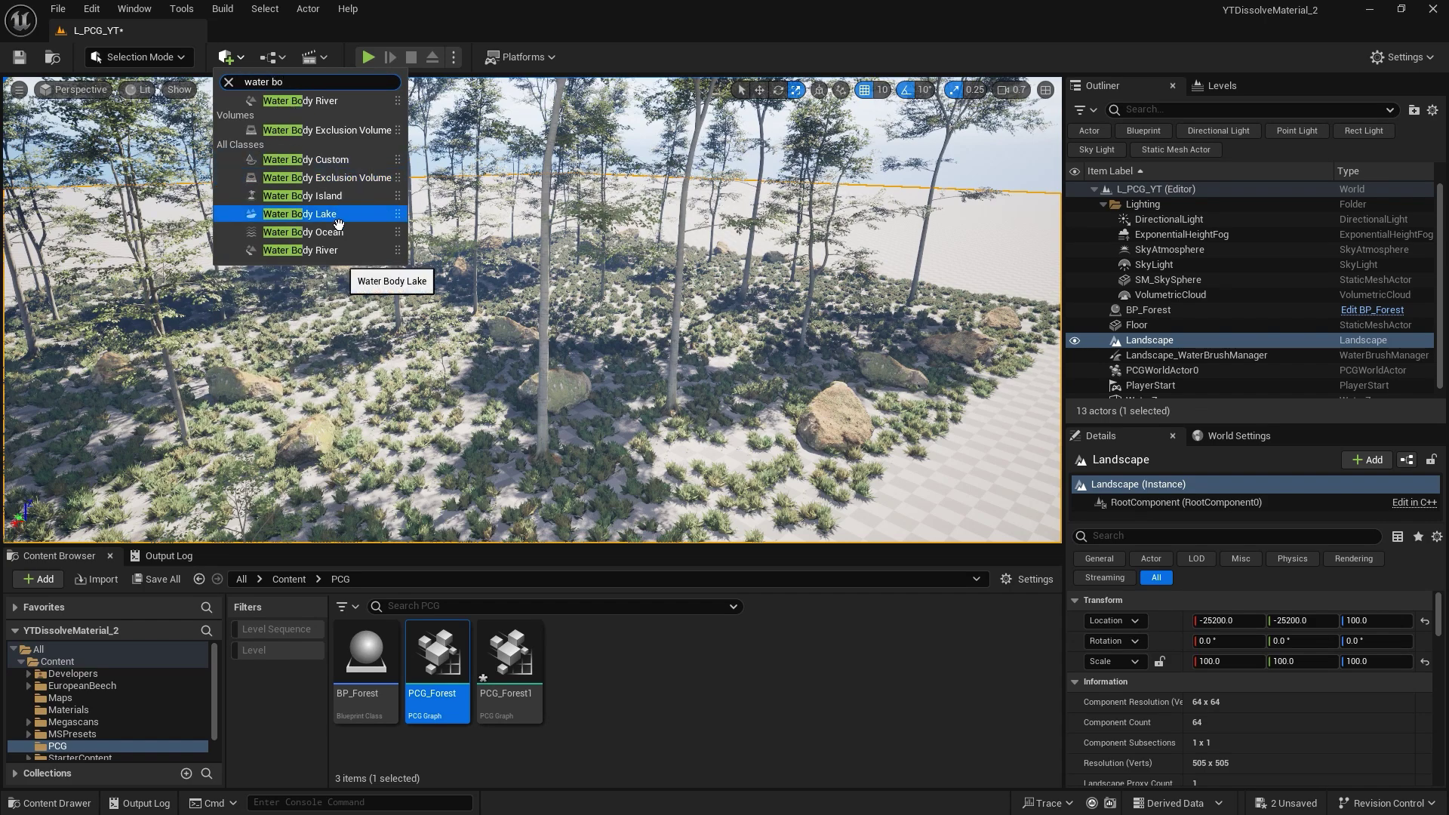
Add a Water Body River actor to the level and move it within the forest.
{"action": "left_click", "coordinate": [337, 250]}
{"action": "key", "text": "w"}
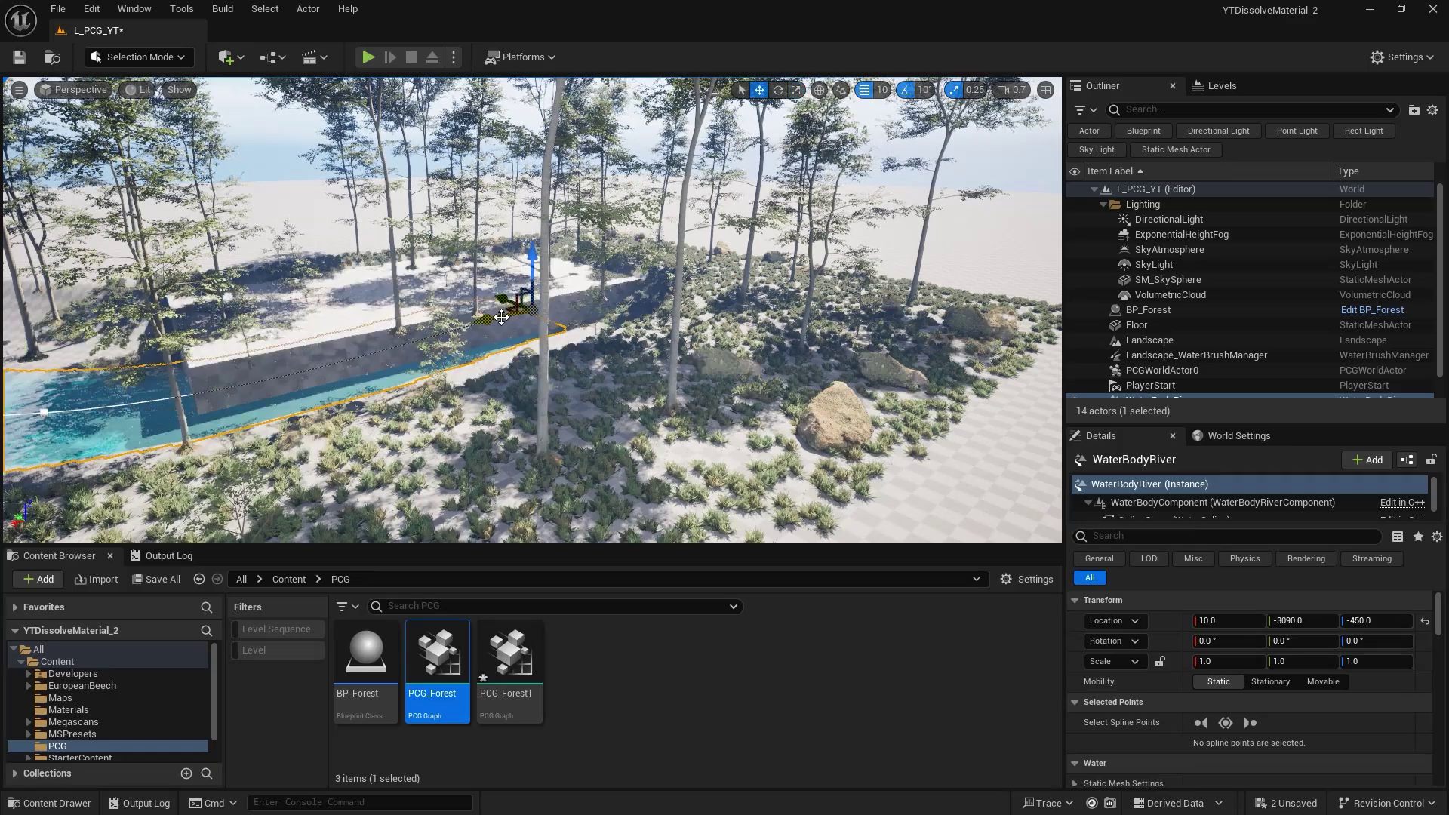
{"action": "left_click_drag", "start_coordinate": [658, 303], "coordinate": [632, 308]}
{"action": "key", "text": "w"}
{"action": "right_click_drag", "start_coordinate": [532, 256], "coordinate": [483, 256]}
Delete the Floor mesh that covers the river and select the WaterBodyRiver actor.
{"action": "left_click", "coordinate": [482, 256]}
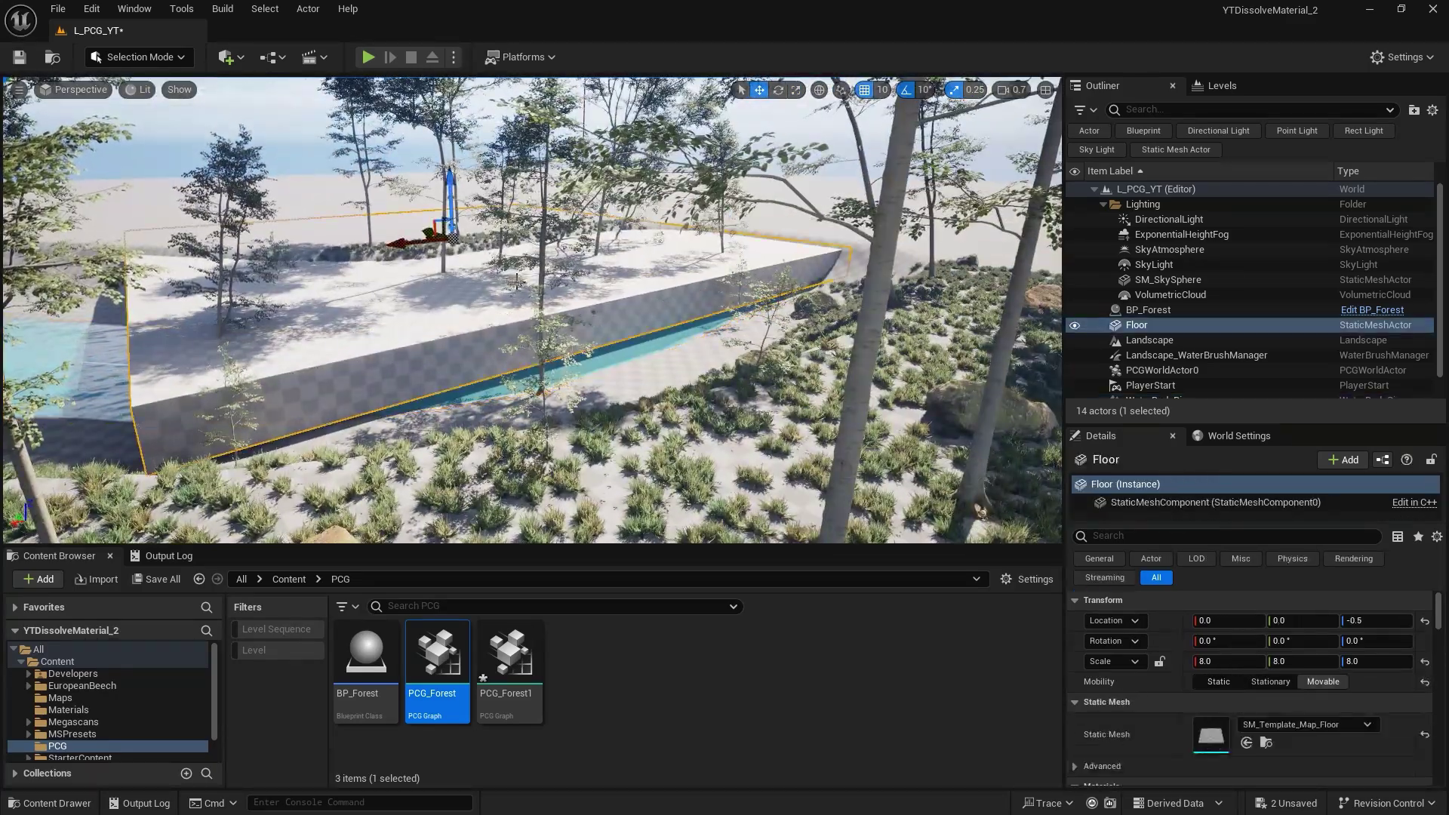
{"action": "key", "text": "Delete"}
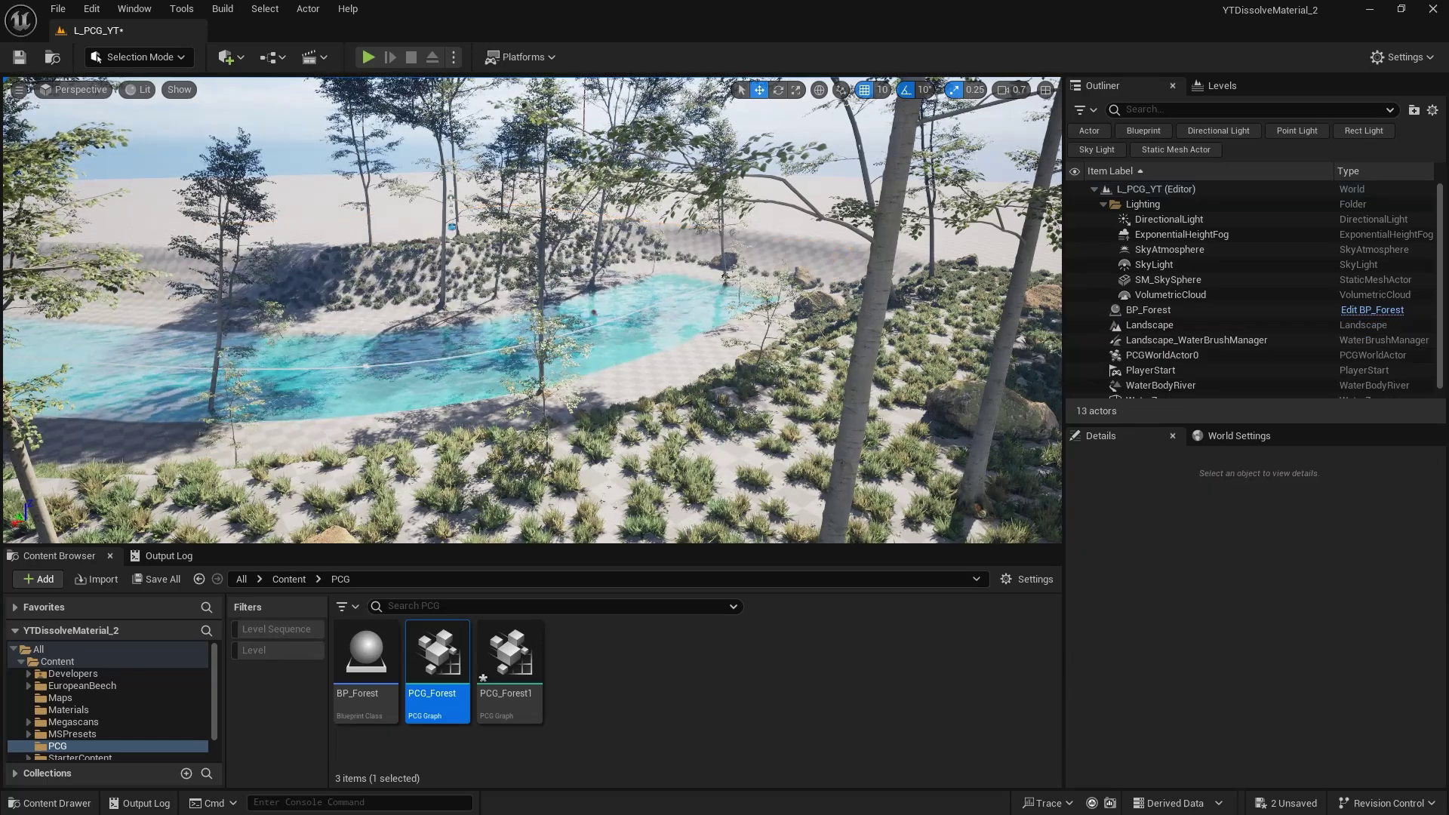
{"action": "left_click", "coordinate": [723, 275]}
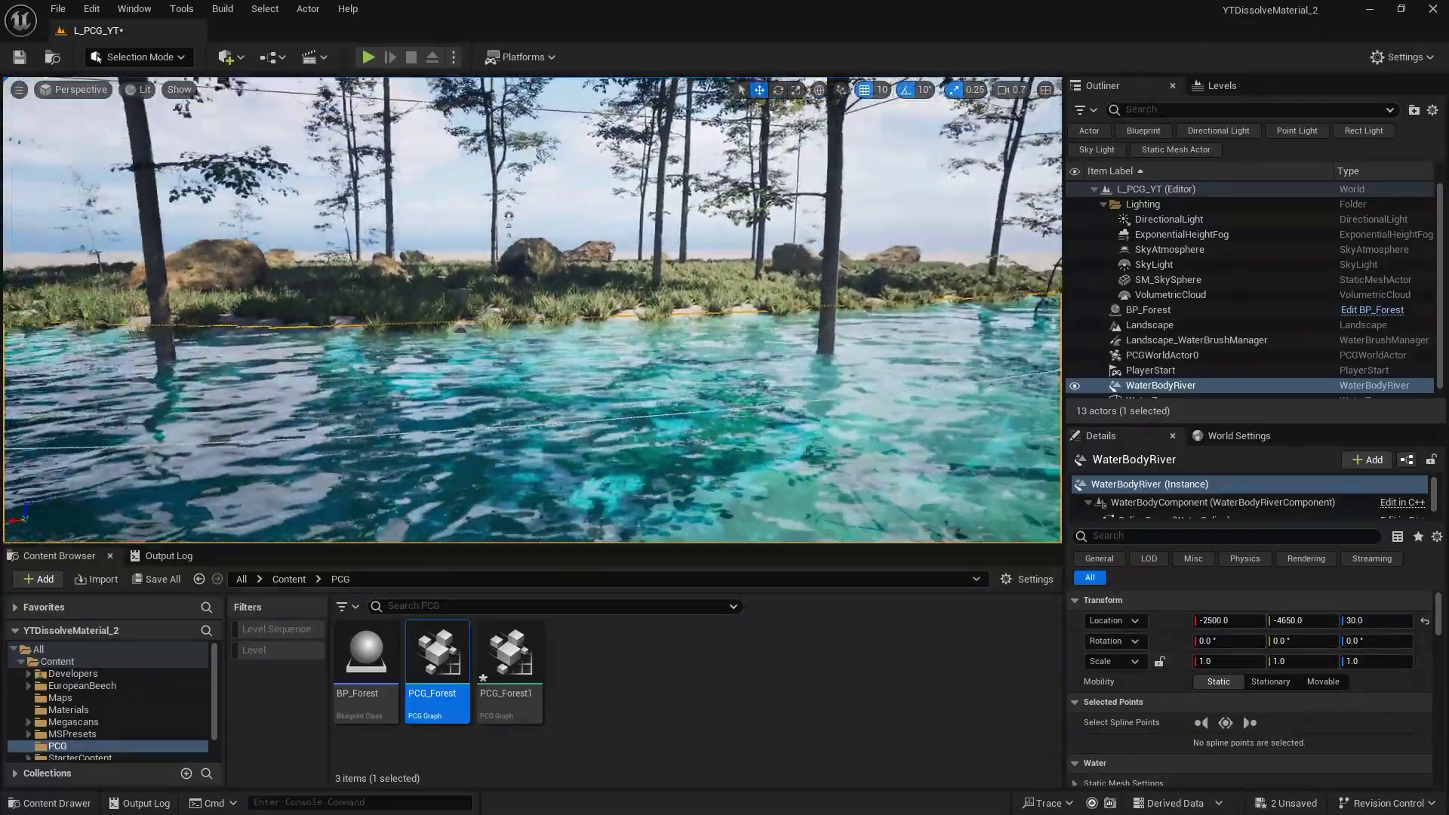
Move the WaterBodyRiver actor to Y -5030 and inspect the trees and grass in and around its water.
{"action": "right_click_drag", "start_coordinate": [325, 372], "coordinate": [674, 372]}
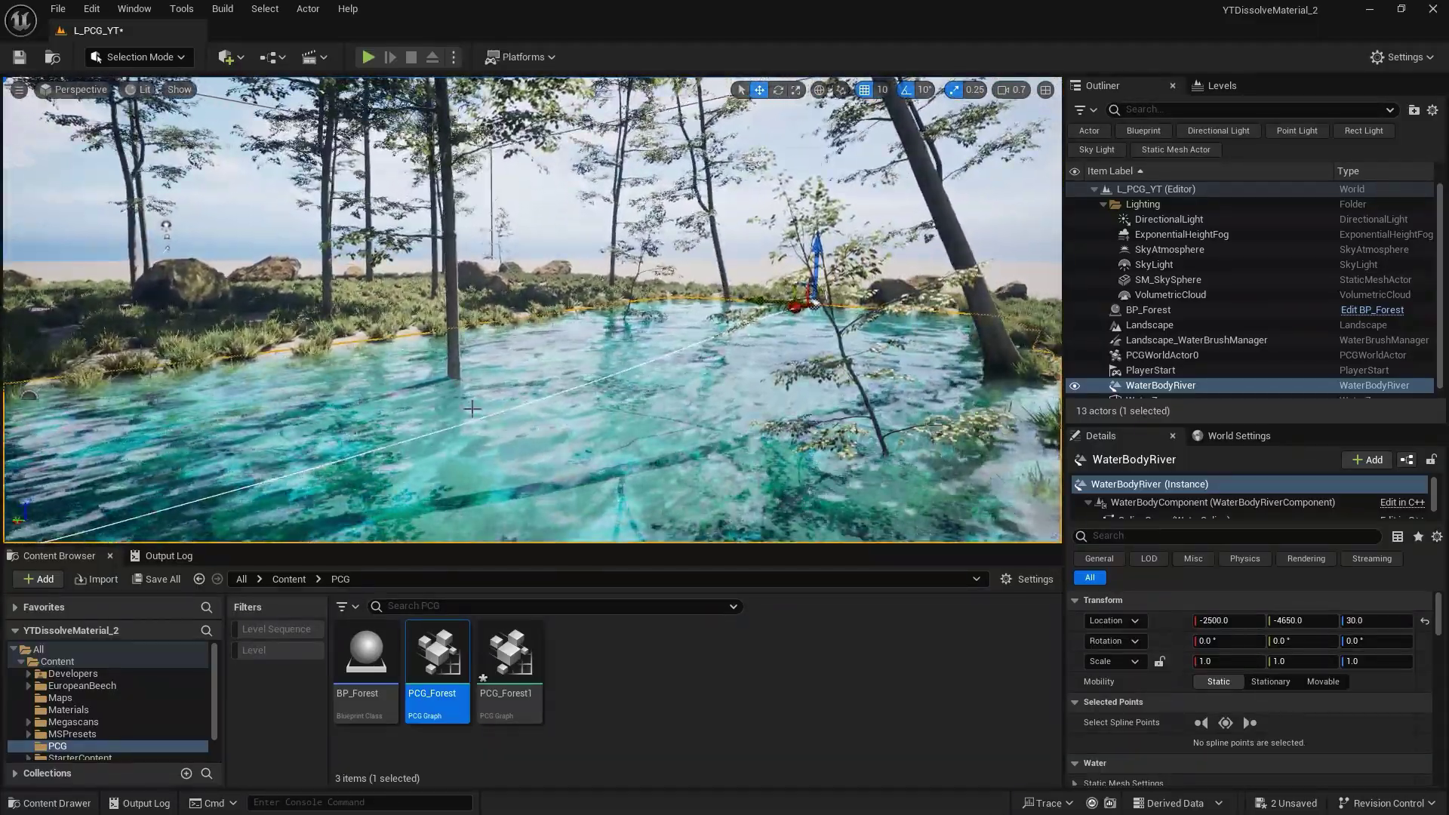
{"action": "right_click_drag", "start_coordinate": [530, 309], "coordinate": [566, 323]}
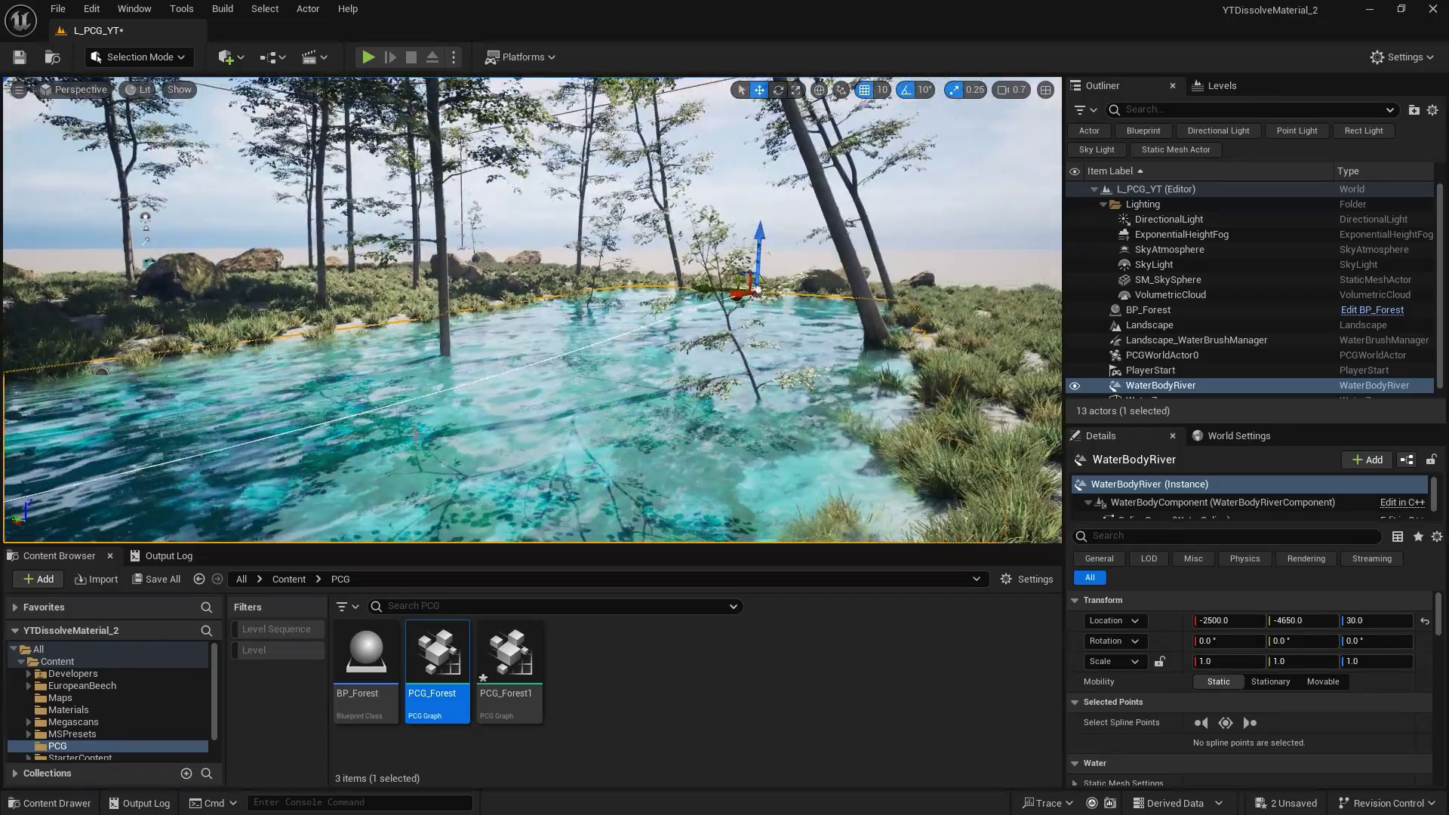
{"action": "right_click_drag", "start_coordinate": [674, 373], "coordinate": [834, 421]}
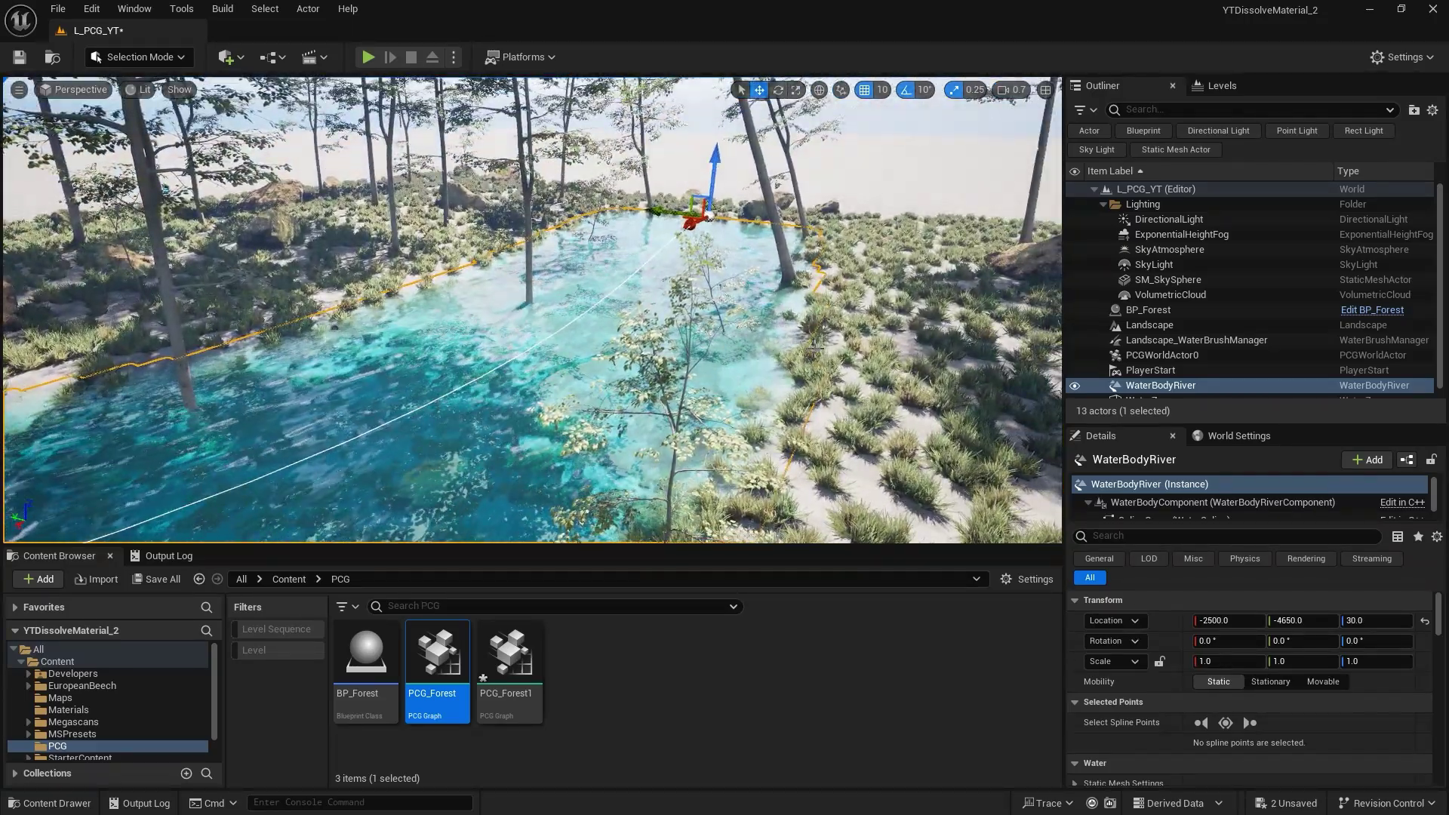
{"action": "right_click_drag", "start_coordinate": [543, 393], "coordinate": [465, 408]}
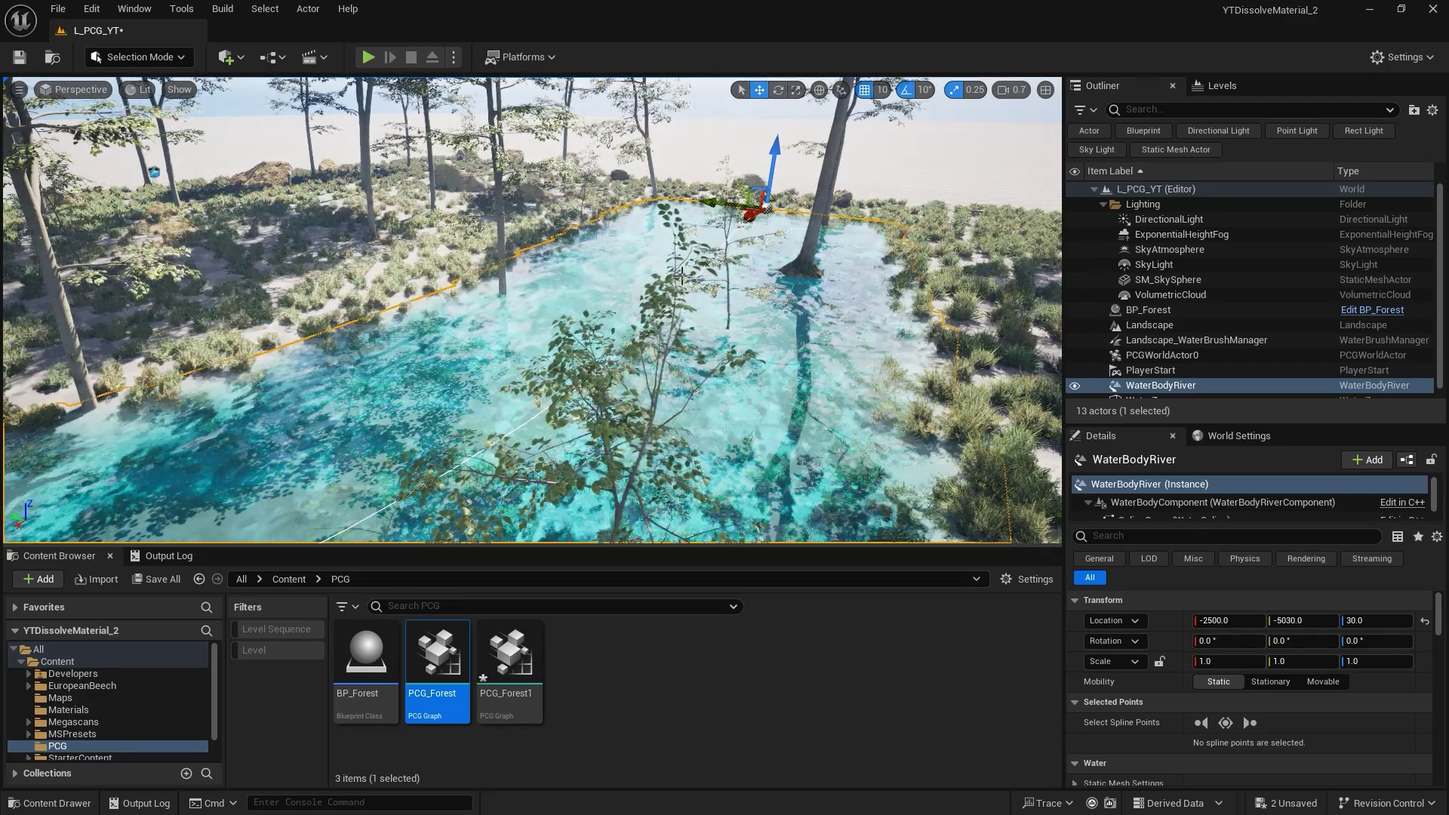
{"action": "right_click_drag", "start_coordinate": [682, 277], "coordinate": [681, 276]}
{"action": "right_click_drag", "start_coordinate": [565, 248], "coordinate": [565, 248]}
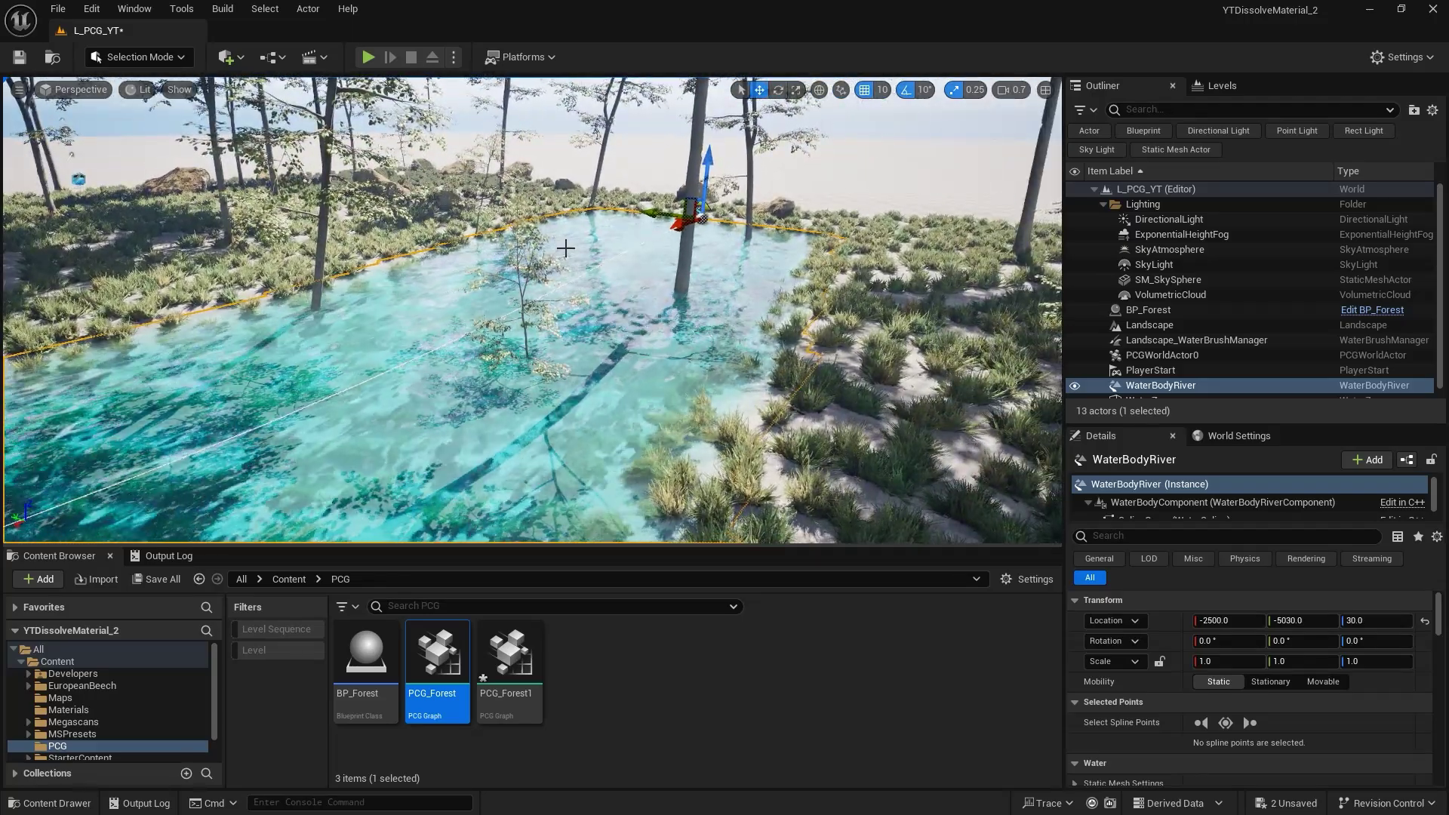
{"action": "right_click_drag", "start_coordinate": [565, 247], "coordinate": [565, 248]}
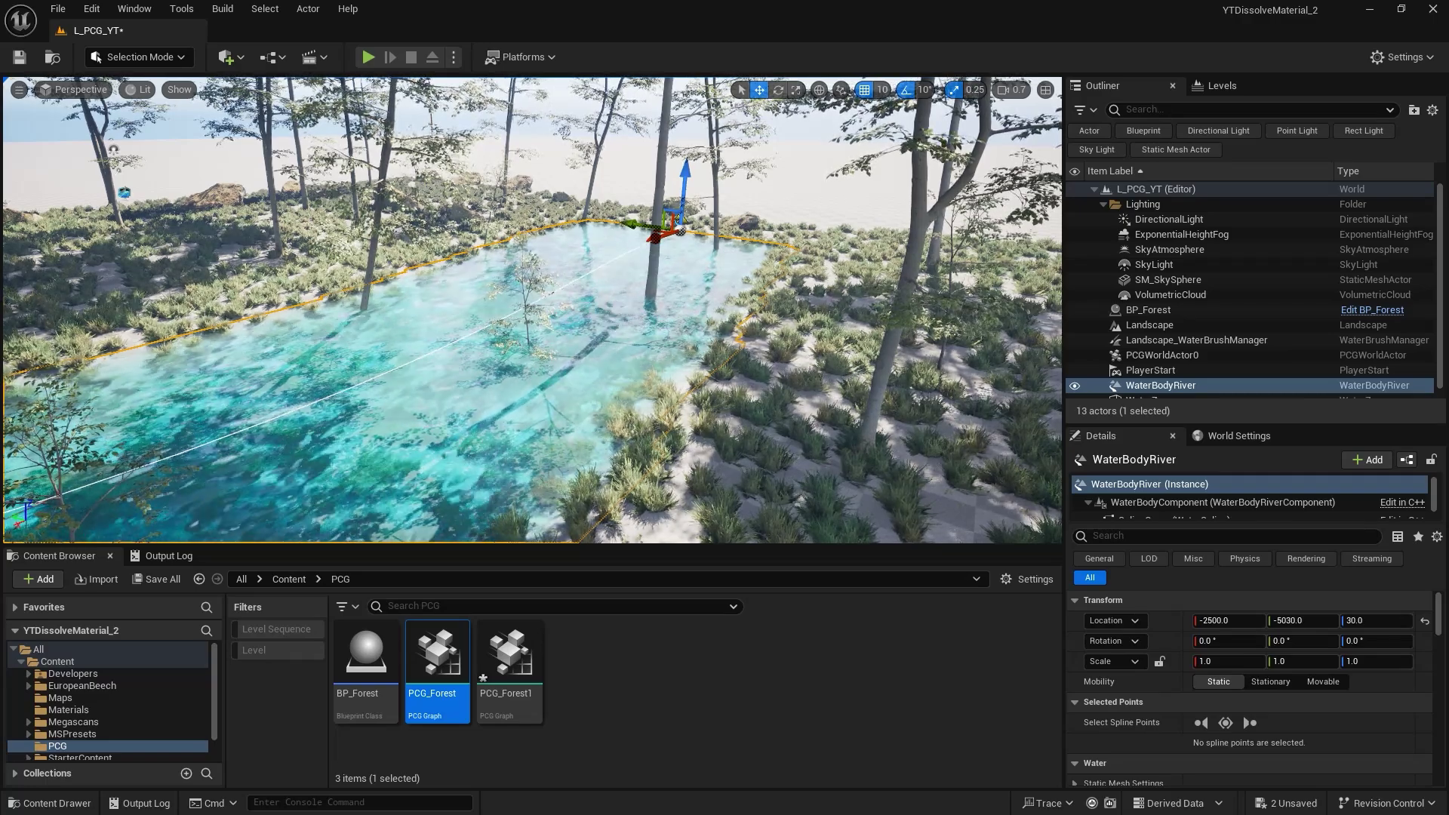
Switch to the PCG_Forest graph and add a Get Actor Data node in the empty area before the Input node.
{"action": "left_click_drag", "start_coordinate": [1448, 6], "coordinate": [729, 4]}
{"action": "left_click", "coordinate": [491, 216]}
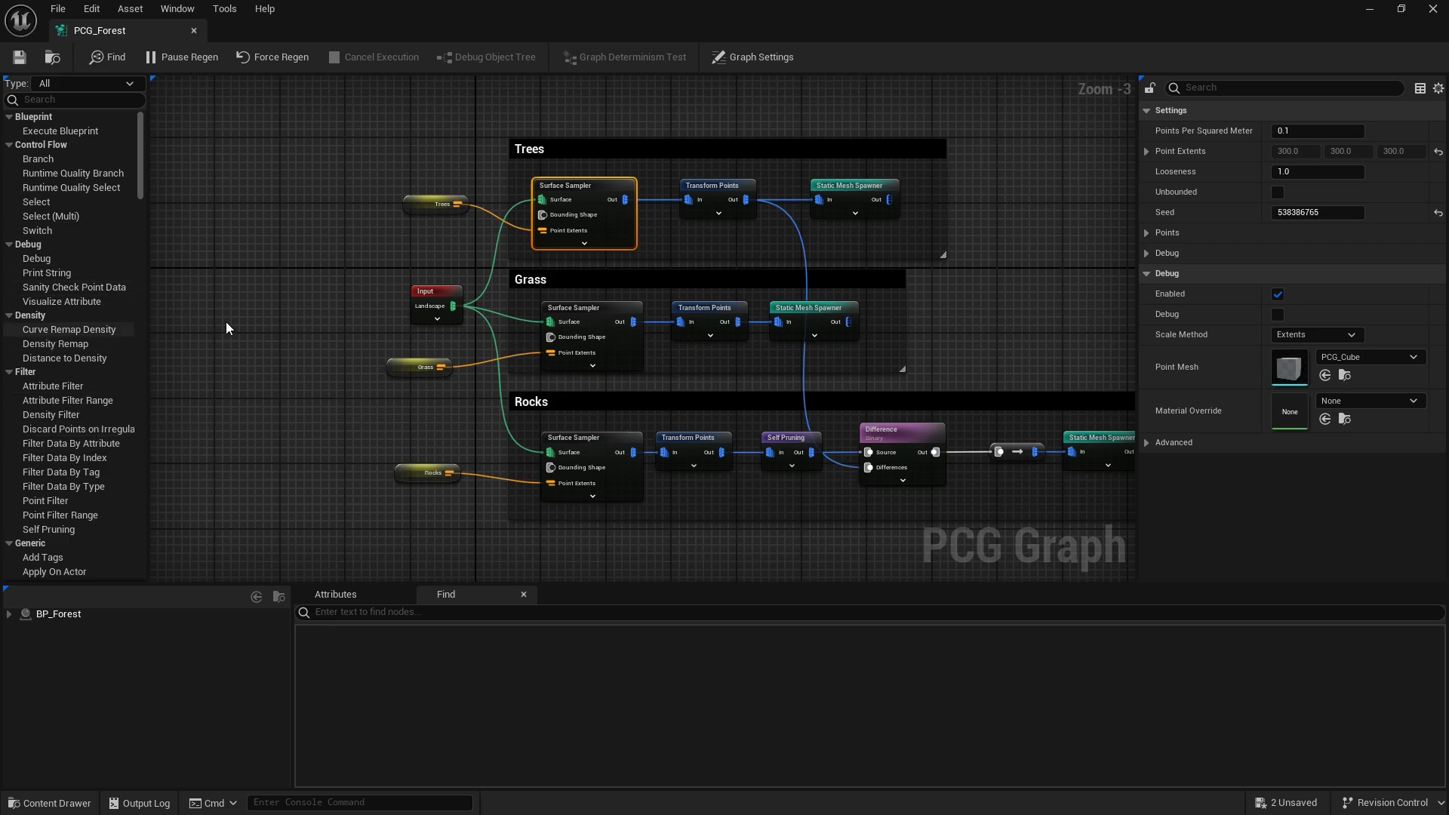
{"action": "right_click_drag", "start_coordinate": [227, 323], "coordinate": [550, 314]}
{"action": "right_click", "coordinate": [289, 276]}
{"action": "type", "text": "get ac"}
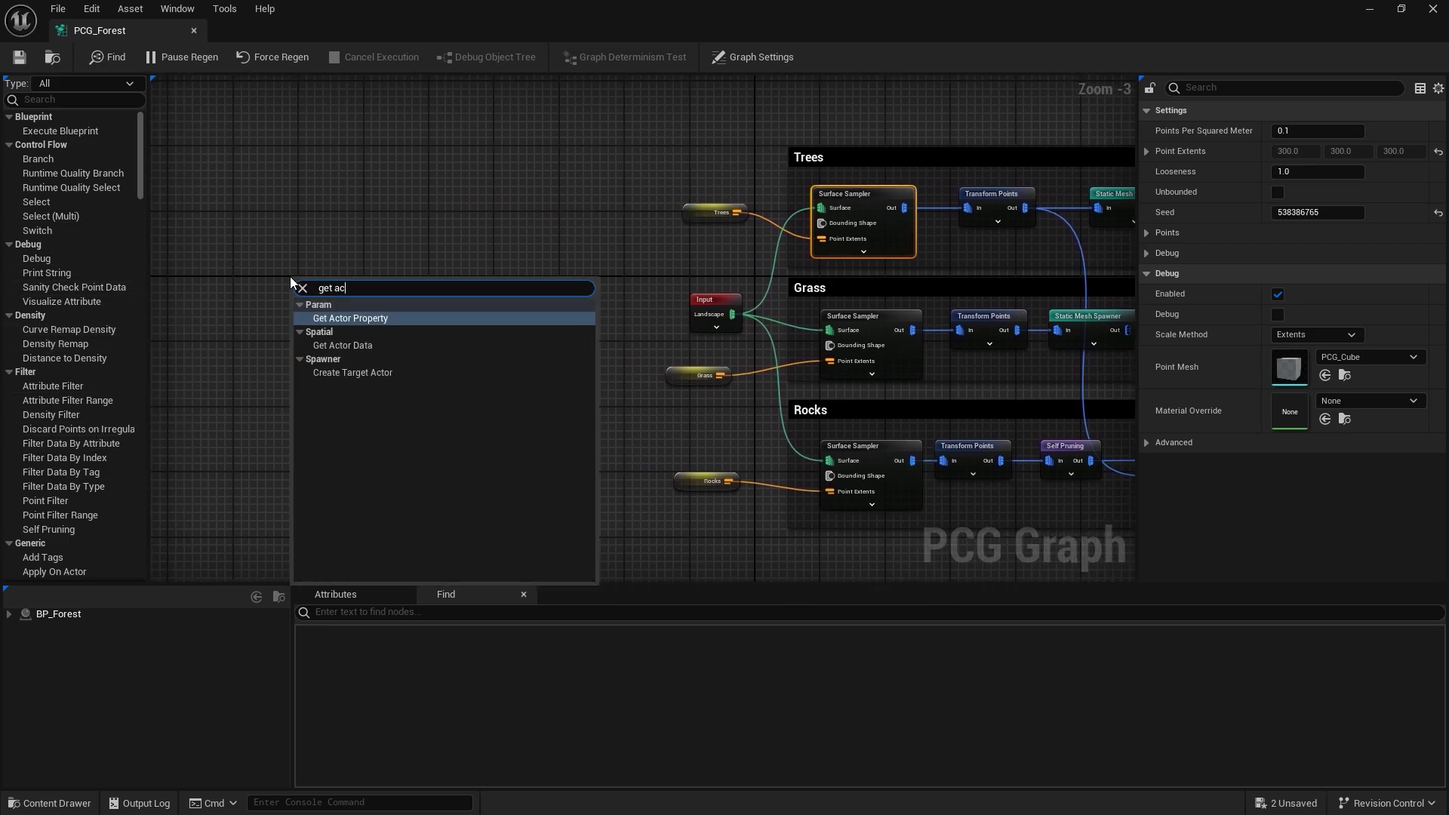
{"action": "key", "text": "Down"}
{"action": "key", "text": "Return"}
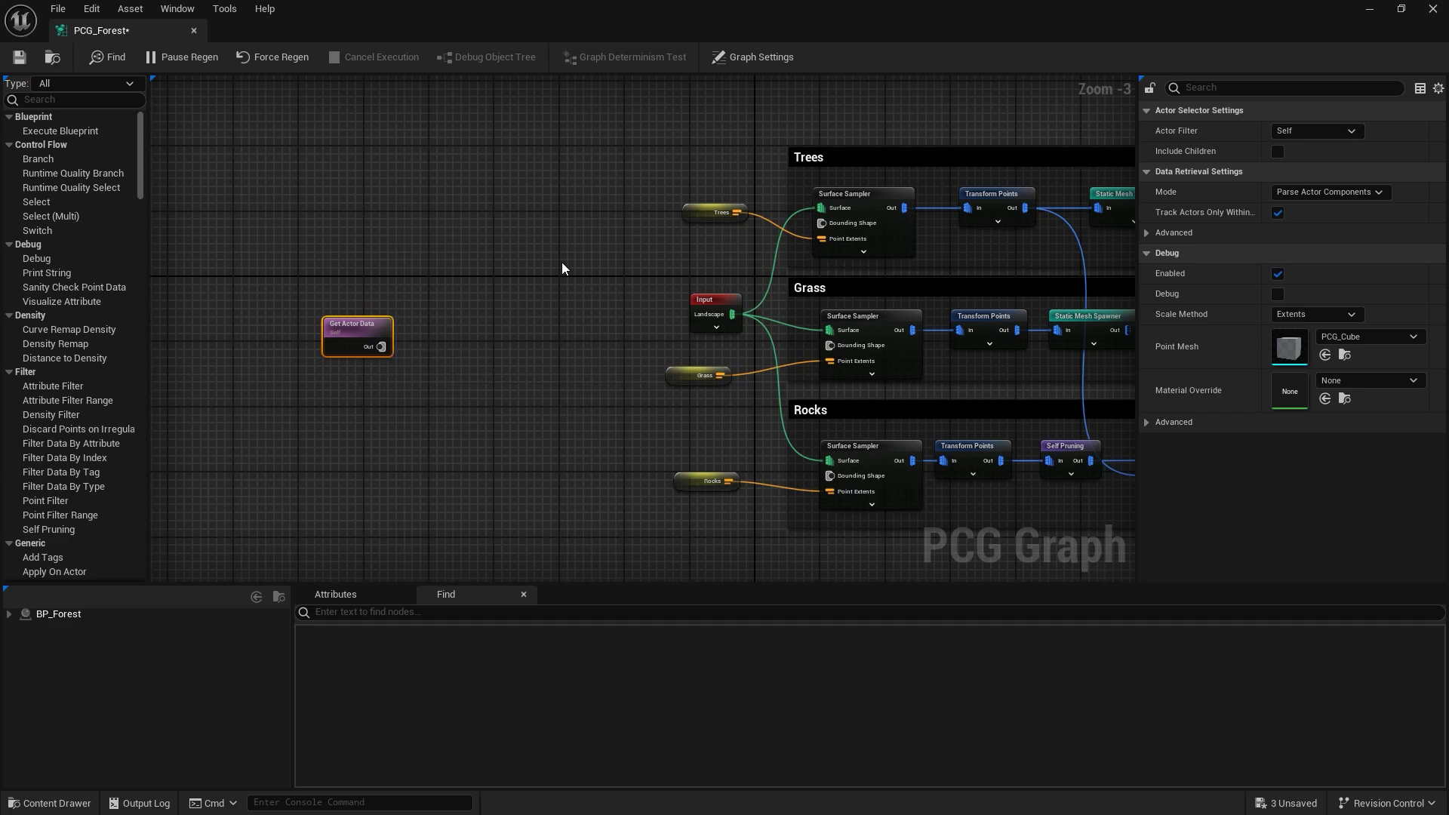
Set the Get Actor Data node's actor filter to All World Actors and its actor selection to By Class.
{"action": "scroll", "coordinate": [415, 361], "scroll_direction": "up", "scroll_amount": 3}
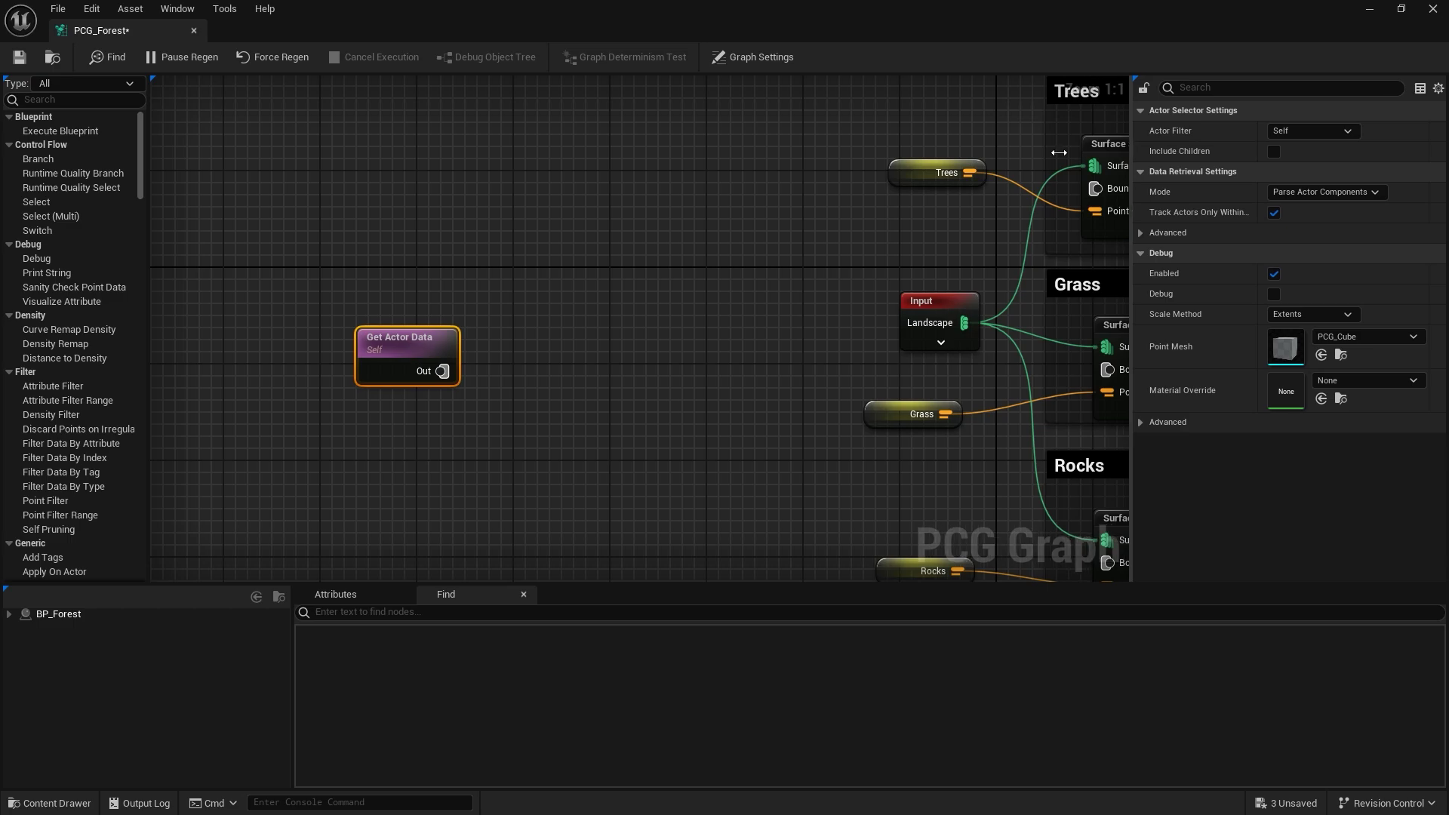
{"action": "left_click_drag", "start_coordinate": [1142, 153], "coordinate": [898, 152]}
{"action": "left_click", "coordinate": [1171, 131]}
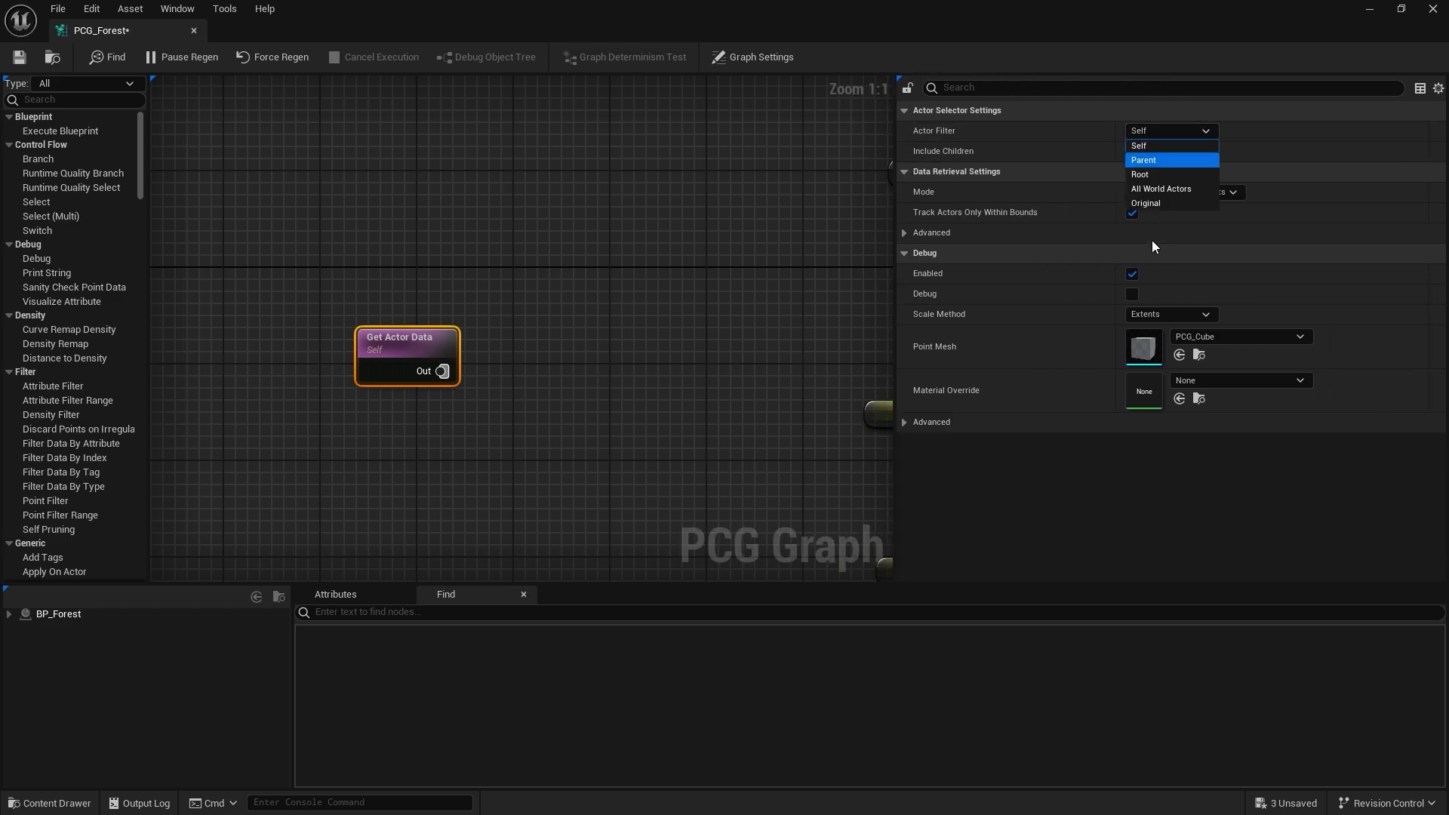
{"action": "left_click", "coordinate": [1182, 191]}
{"action": "left_click", "coordinate": [1180, 173]}
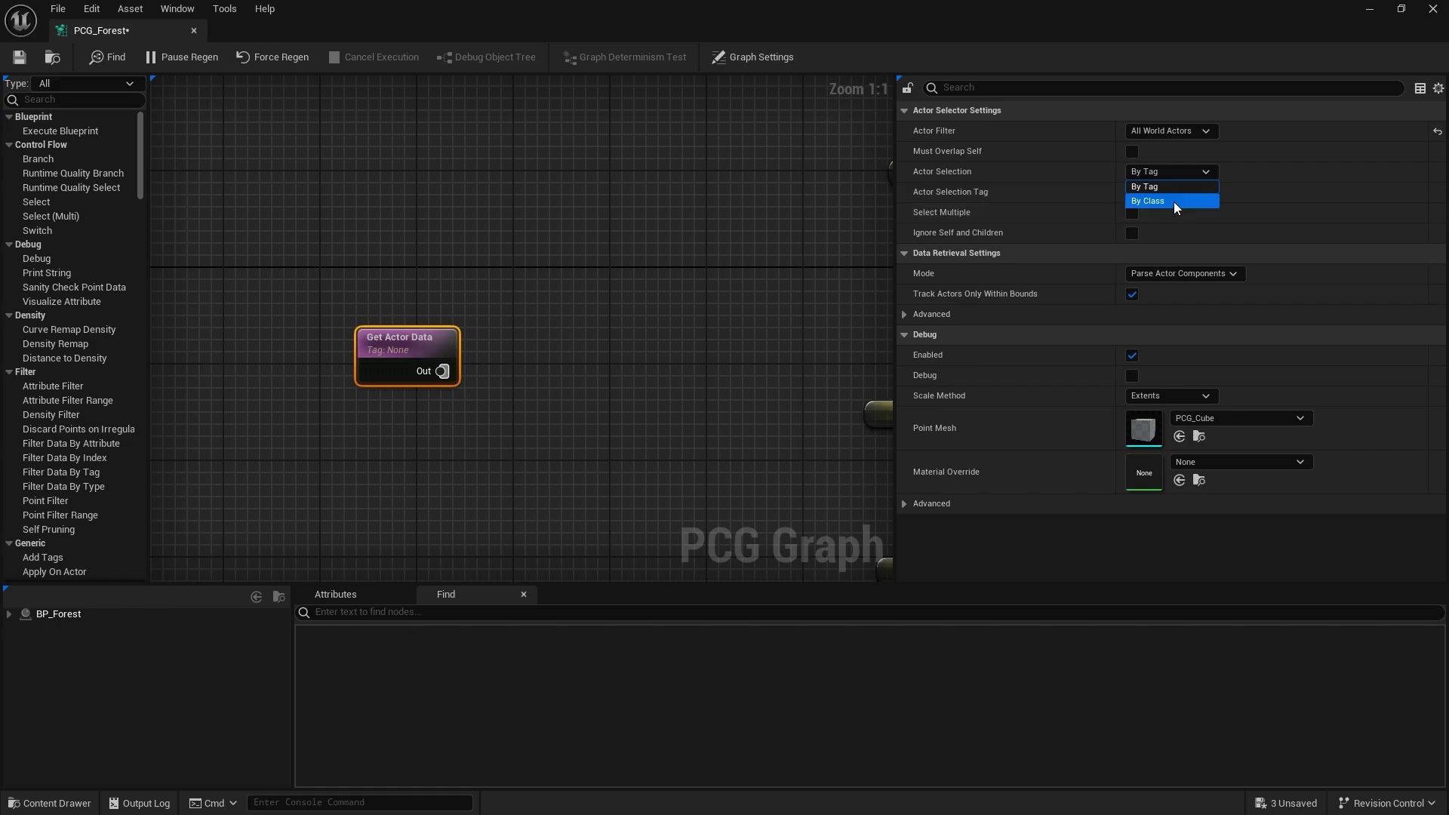
{"action": "left_click", "coordinate": [1174, 202]}
Set the Get Actor Data node's actor selection class to WaterBodyRiver.
{"action": "left_click", "coordinate": [1183, 193]}
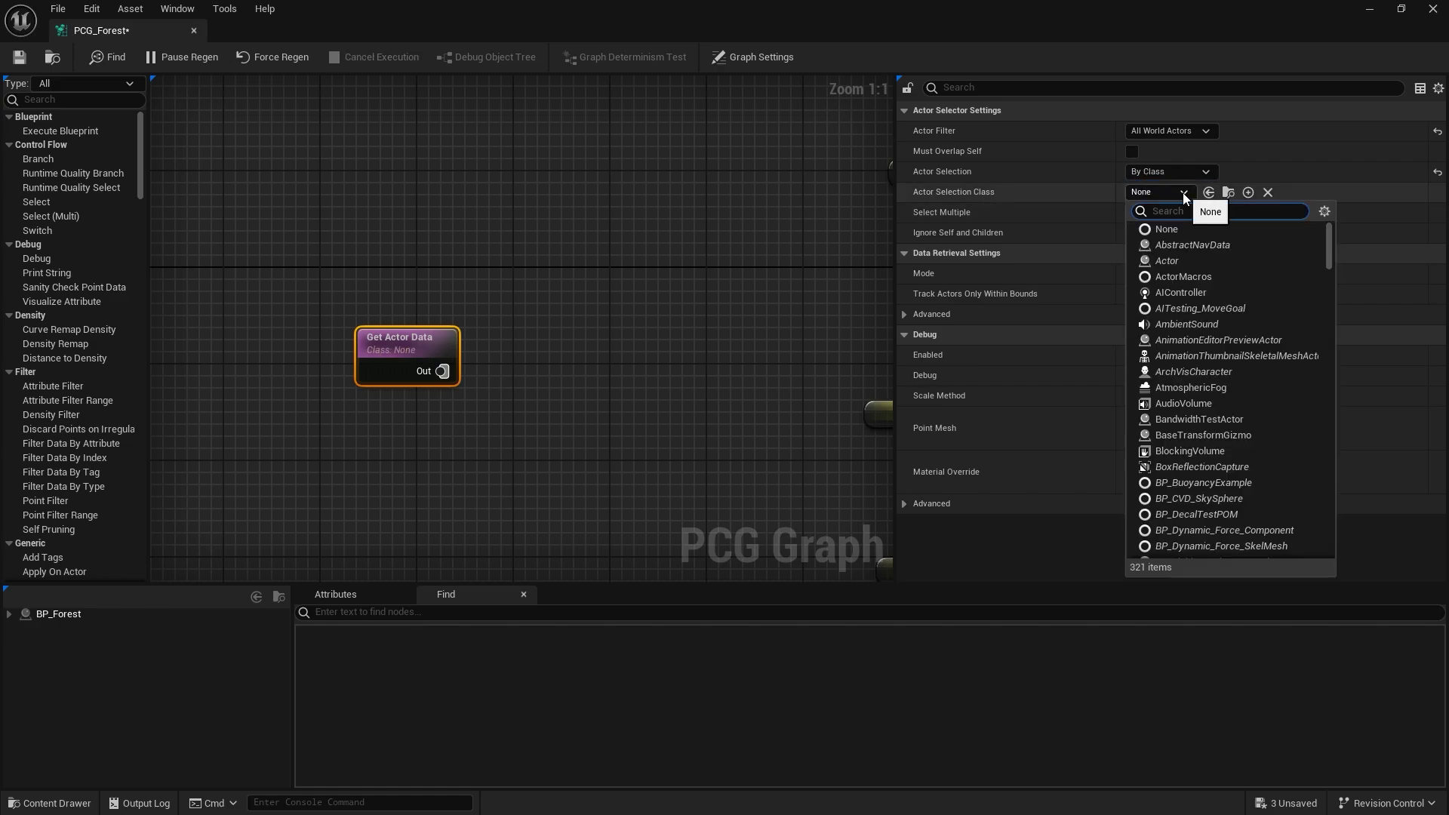
{"action": "type", "text": "watgr"}
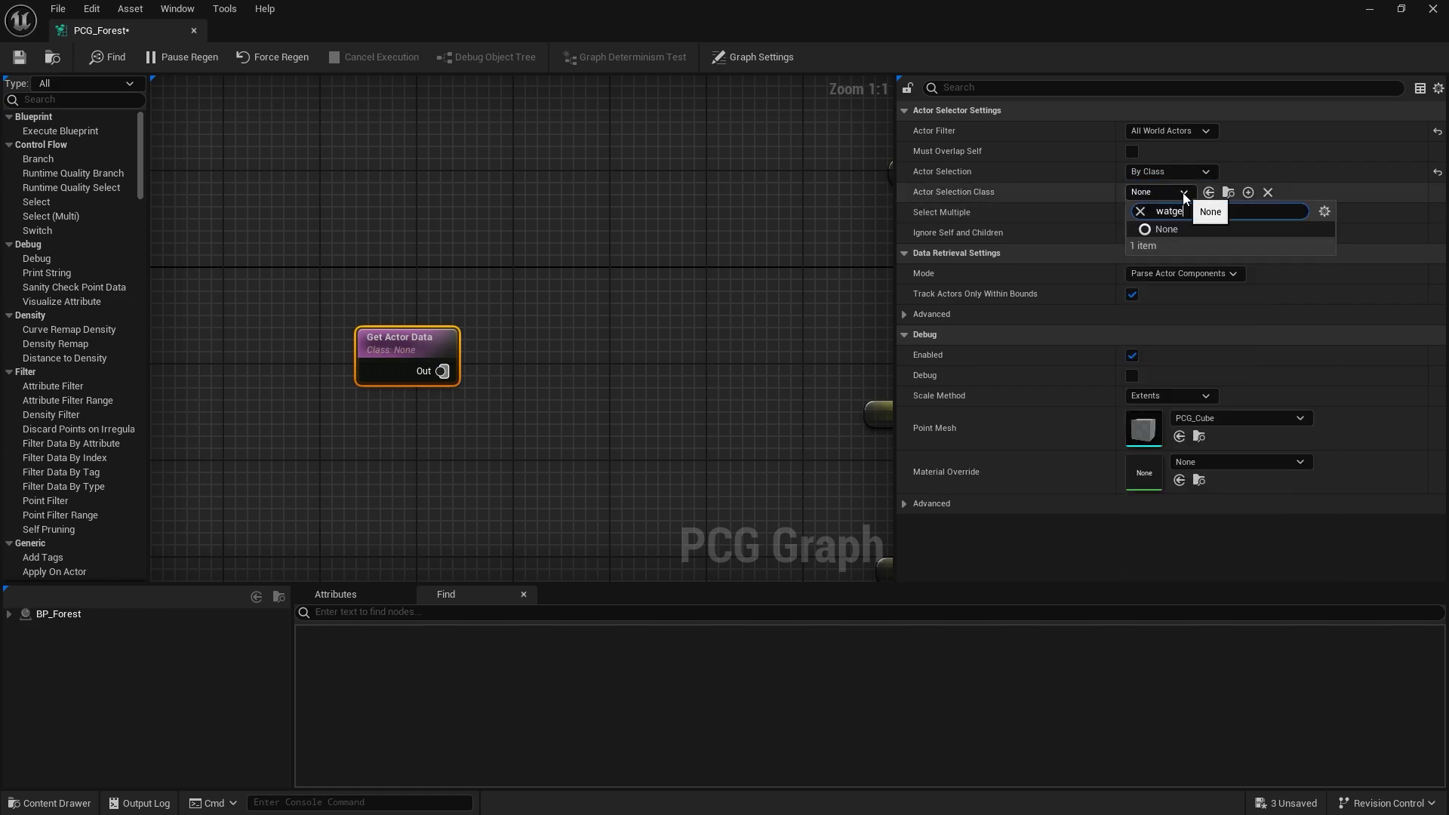
{"action": "key", "text": "BackSpace"}
{"action": "key", "text": "BackSpace"}
{"action": "type", "text": "er b"}
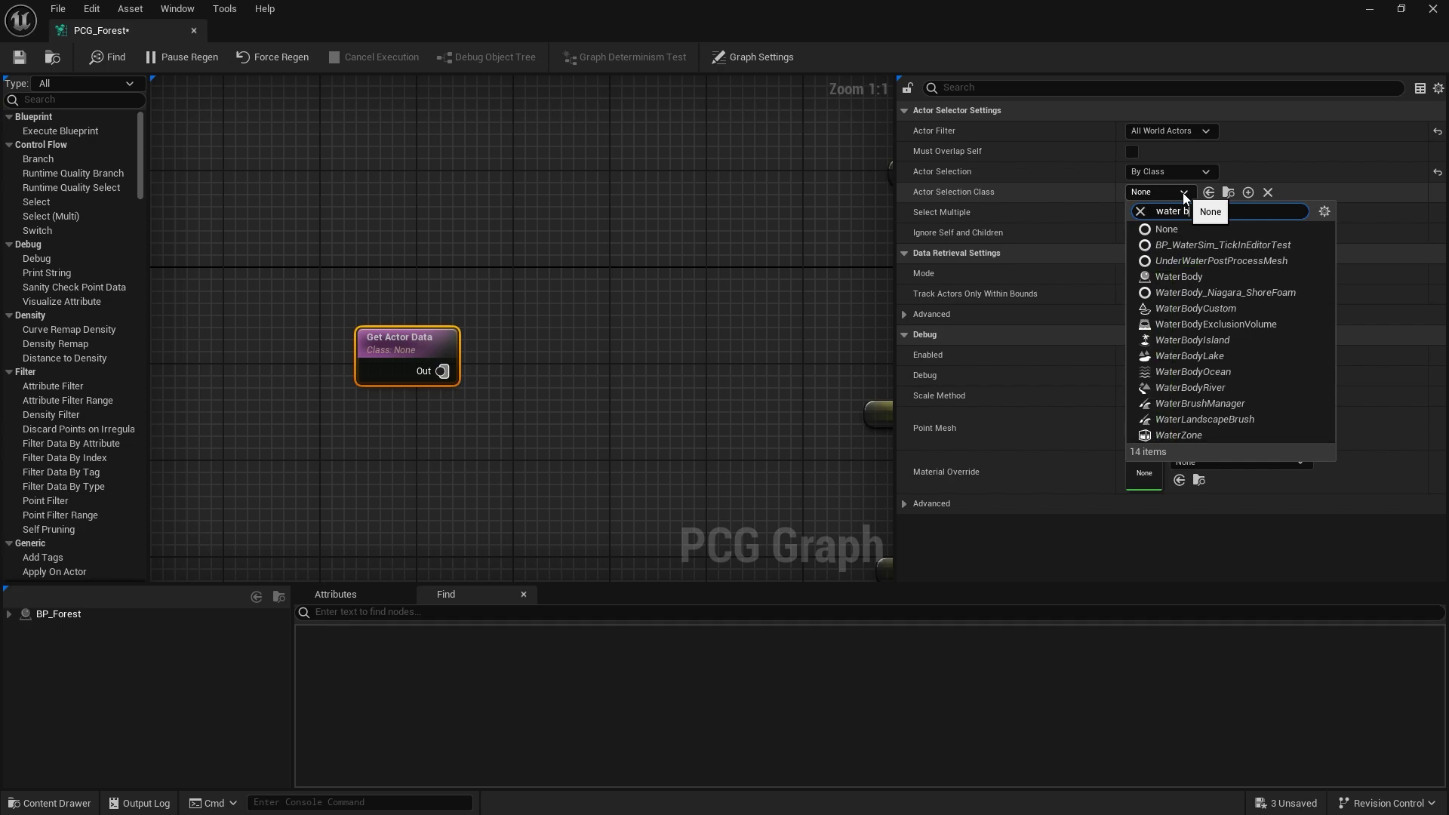
{"action": "type", "text": "od"}
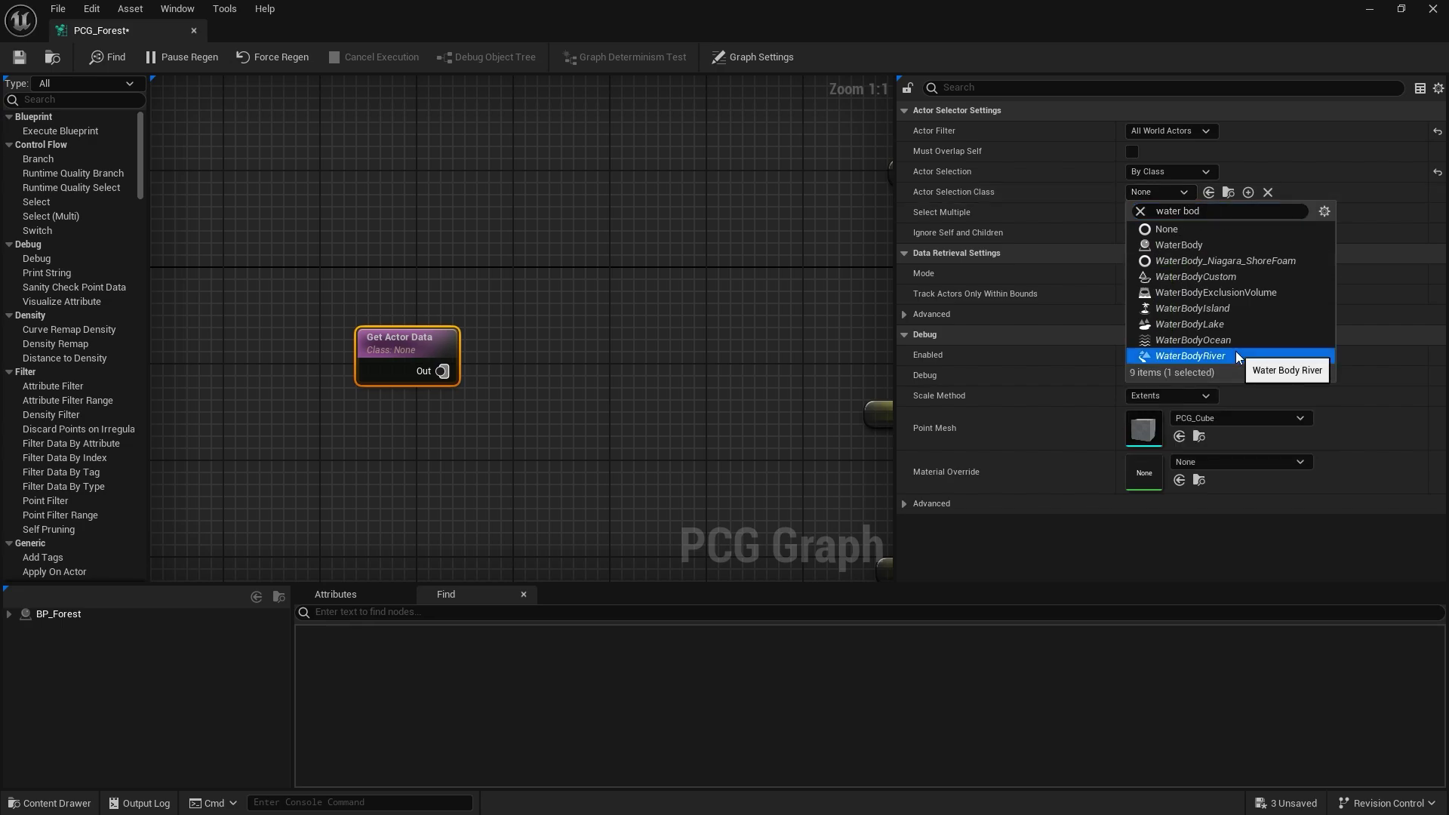
{"action": "left_click", "coordinate": [1249, 355]}
Review the Trees, Grass and Rocks branches of the graph and add a Difference node above the Trees group.
{"action": "scroll", "coordinate": [558, 338], "scroll_direction": "down", "scroll_amount": 1}
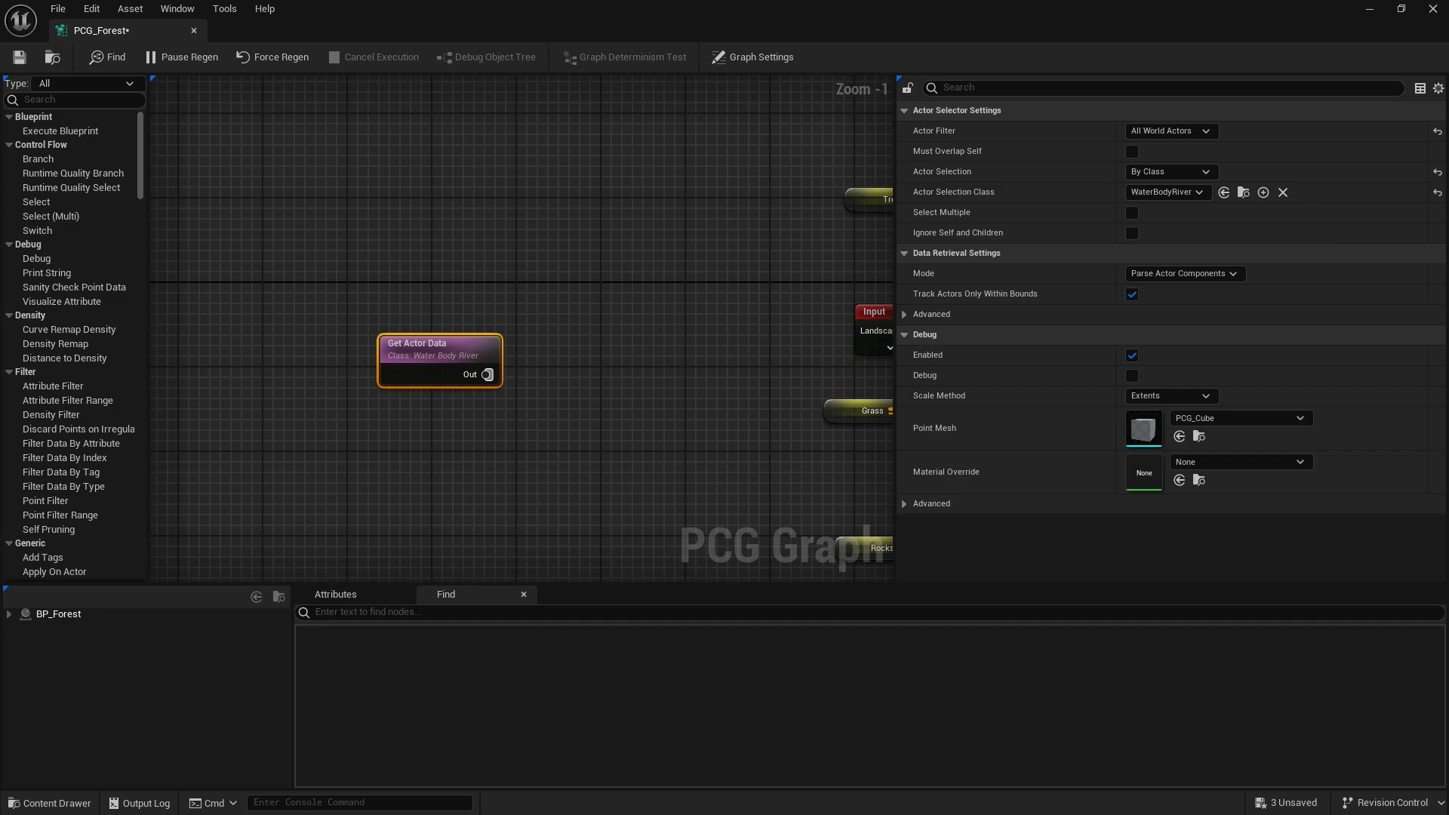
{"action": "right_click_drag", "start_coordinate": [887, 405], "coordinate": [446, 384]}
{"action": "scroll", "coordinate": [541, 368], "scroll_direction": "down", "scroll_amount": 3}
{"action": "right_click_drag", "start_coordinate": [186, 345], "coordinate": [212, 346]}
{"action": "left_click_drag", "start_coordinate": [212, 347], "coordinate": [231, 346]}
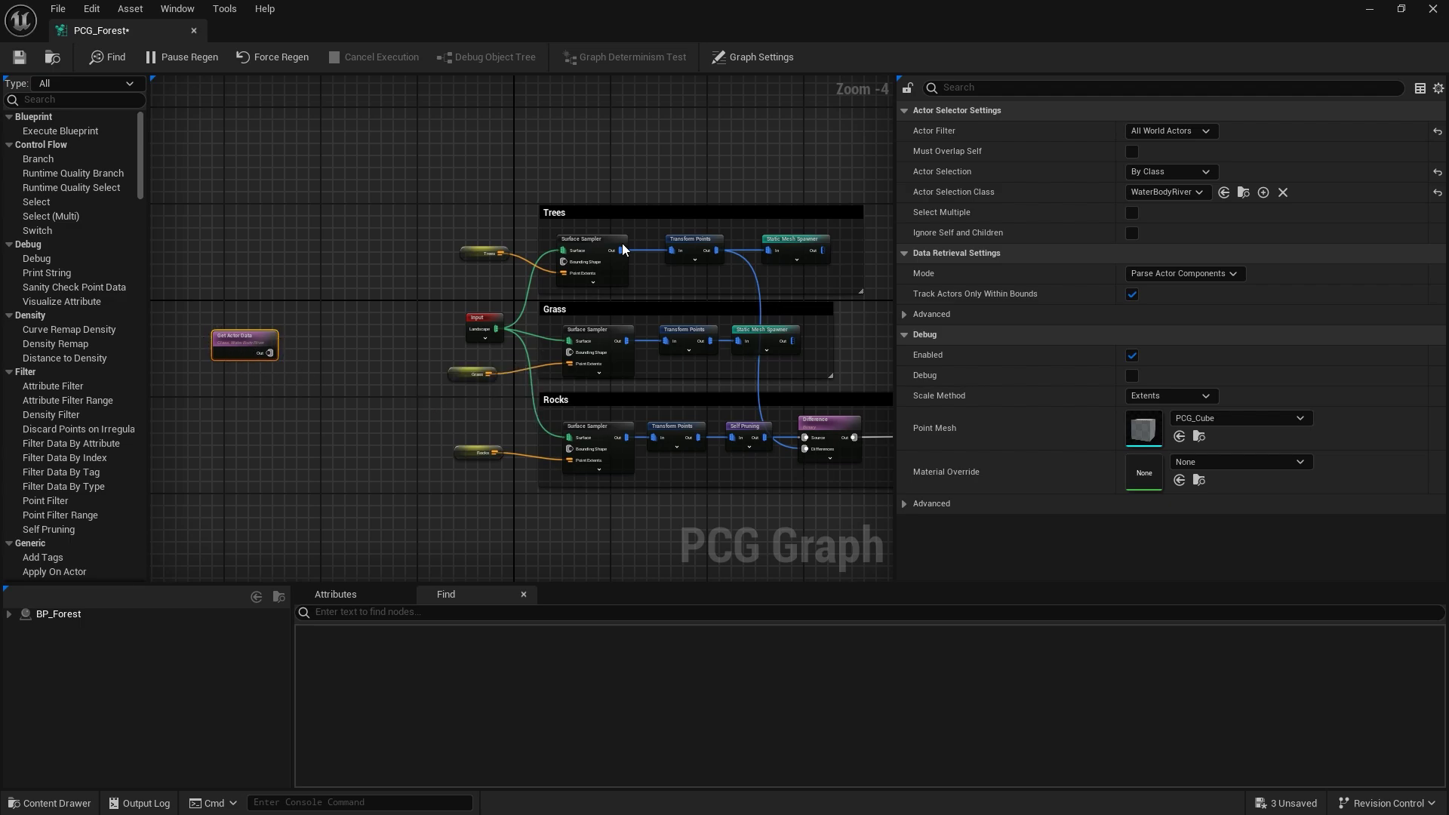
{"action": "right_click_drag", "start_coordinate": [694, 294], "coordinate": [666, 288]}
{"action": "right_click_drag", "start_coordinate": [762, 439], "coordinate": [593, 441]}
{"action": "right_click_drag", "start_coordinate": [305, 327], "coordinate": [524, 310]}
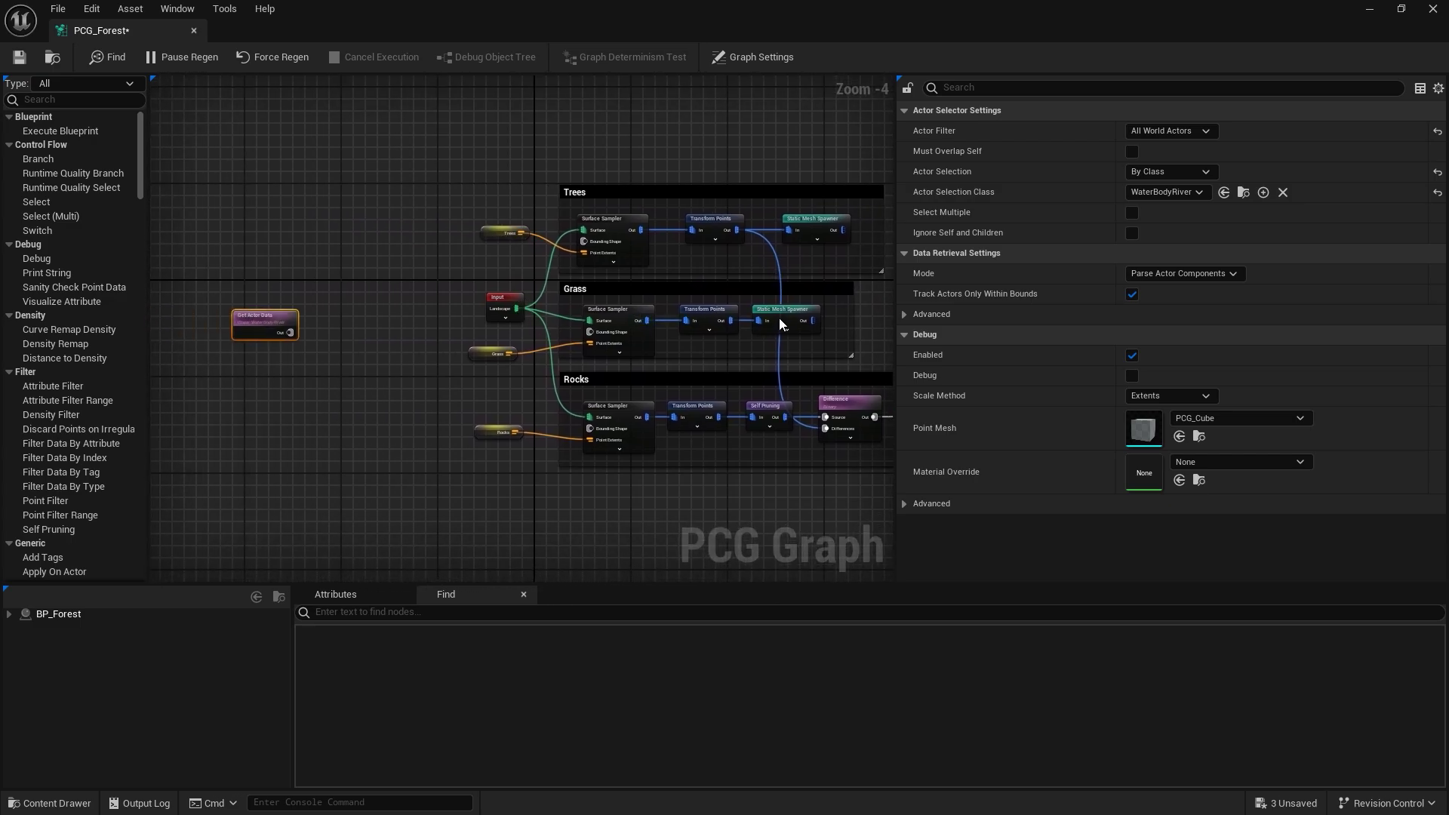
{"action": "right_click_drag", "start_coordinate": [804, 326], "coordinate": [663, 323]}
{"action": "right_click_drag", "start_coordinate": [439, 345], "coordinate": [376, 368]}
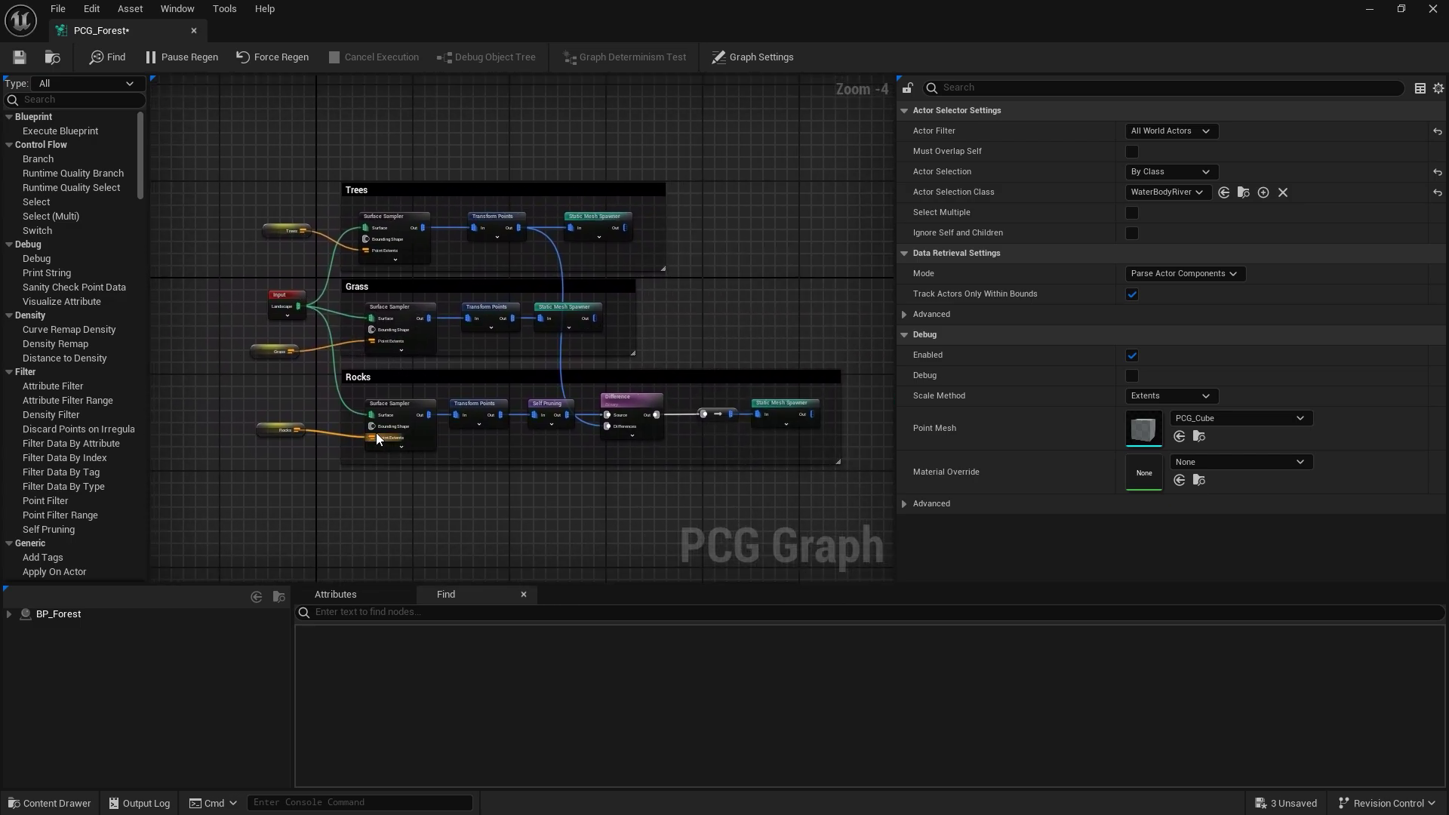
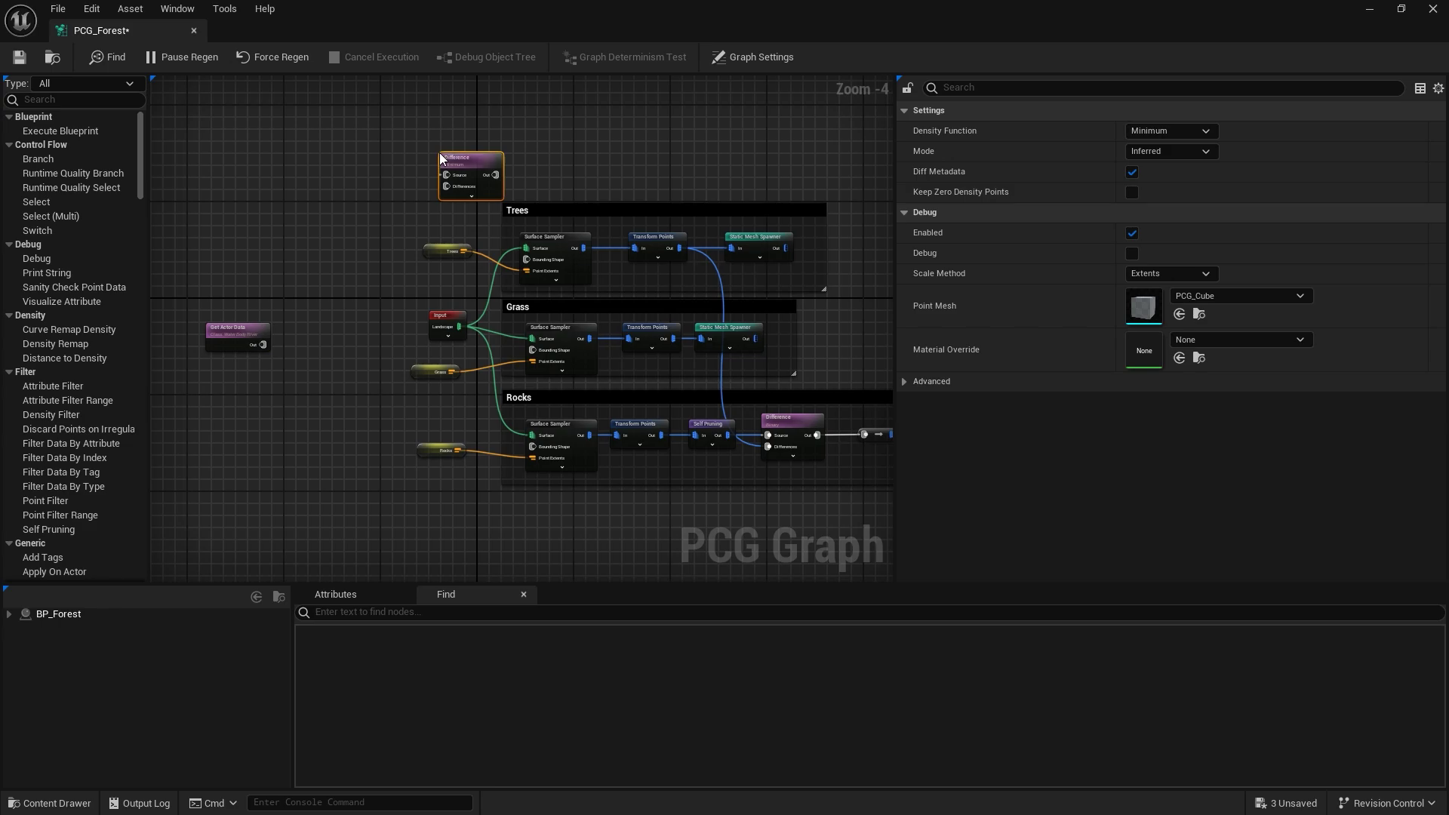
{"action": "right_click_drag", "start_coordinate": [782, 429], "coordinate": [741, 377]}
{"action": "right_click_drag", "start_coordinate": [449, 207], "coordinate": [559, 183]}
{"action": "right_click_drag", "start_coordinate": [360, 364], "coordinate": [320, 375]}
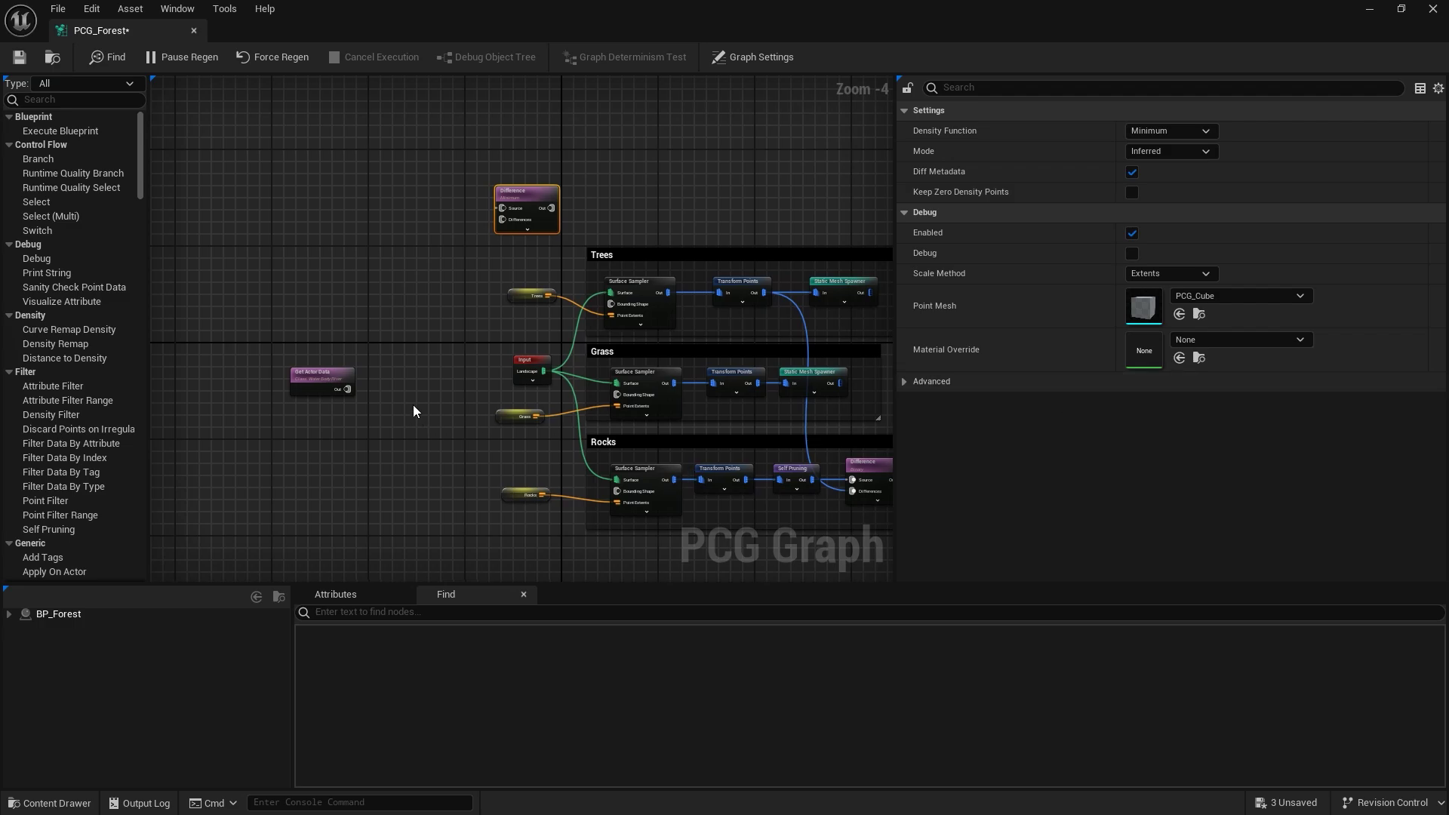
Add a Bounds Modifier node and connect the Get Actor Data output to its input.
{"action": "right_click", "coordinate": [396, 309]}
{"action": "type", "text": "bound"}
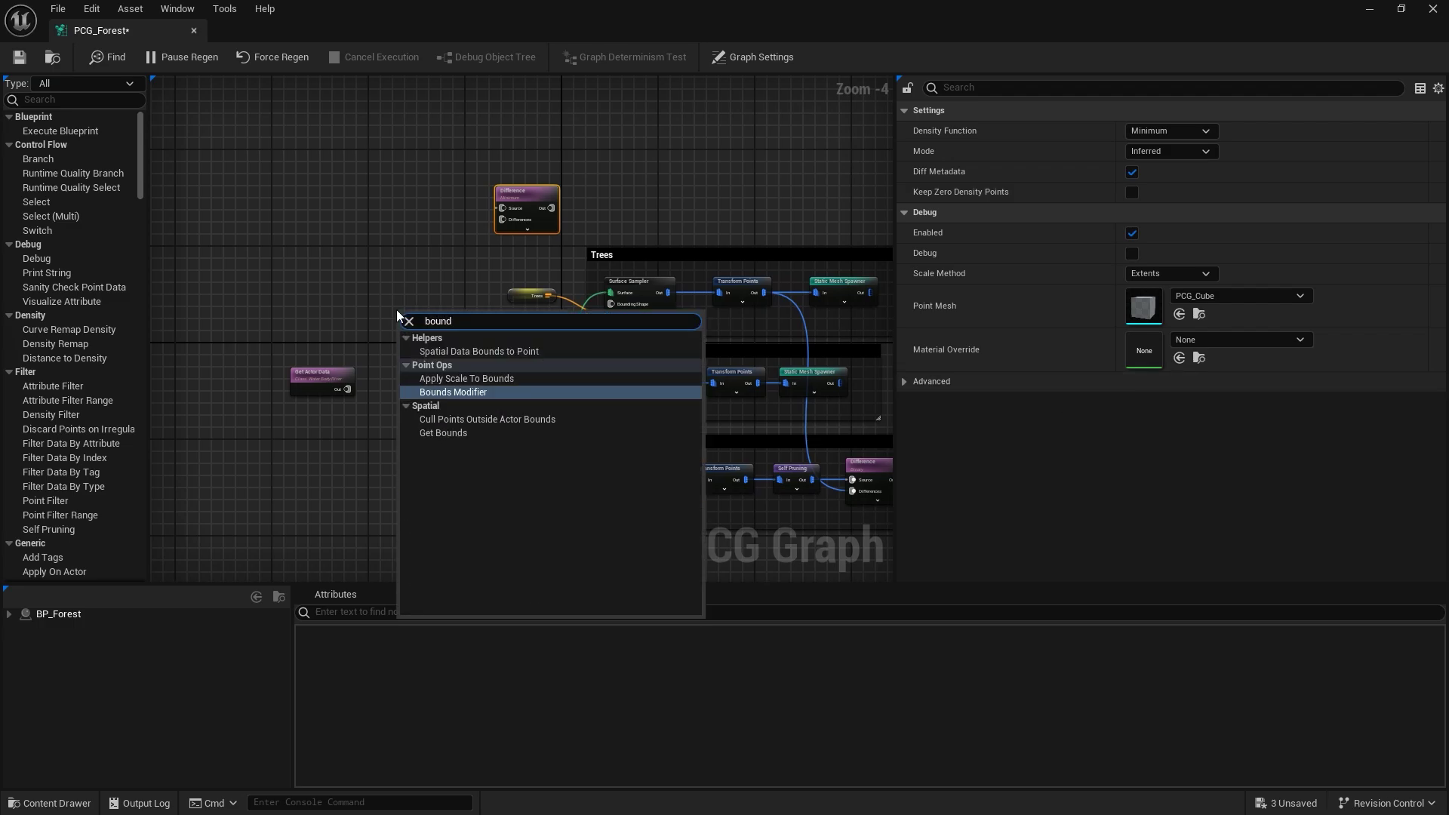
{"action": "type", "text": "s"}
{"action": "key", "text": "Return"}
{"action": "left_click_drag", "start_coordinate": [348, 374], "coordinate": [304, 356]}
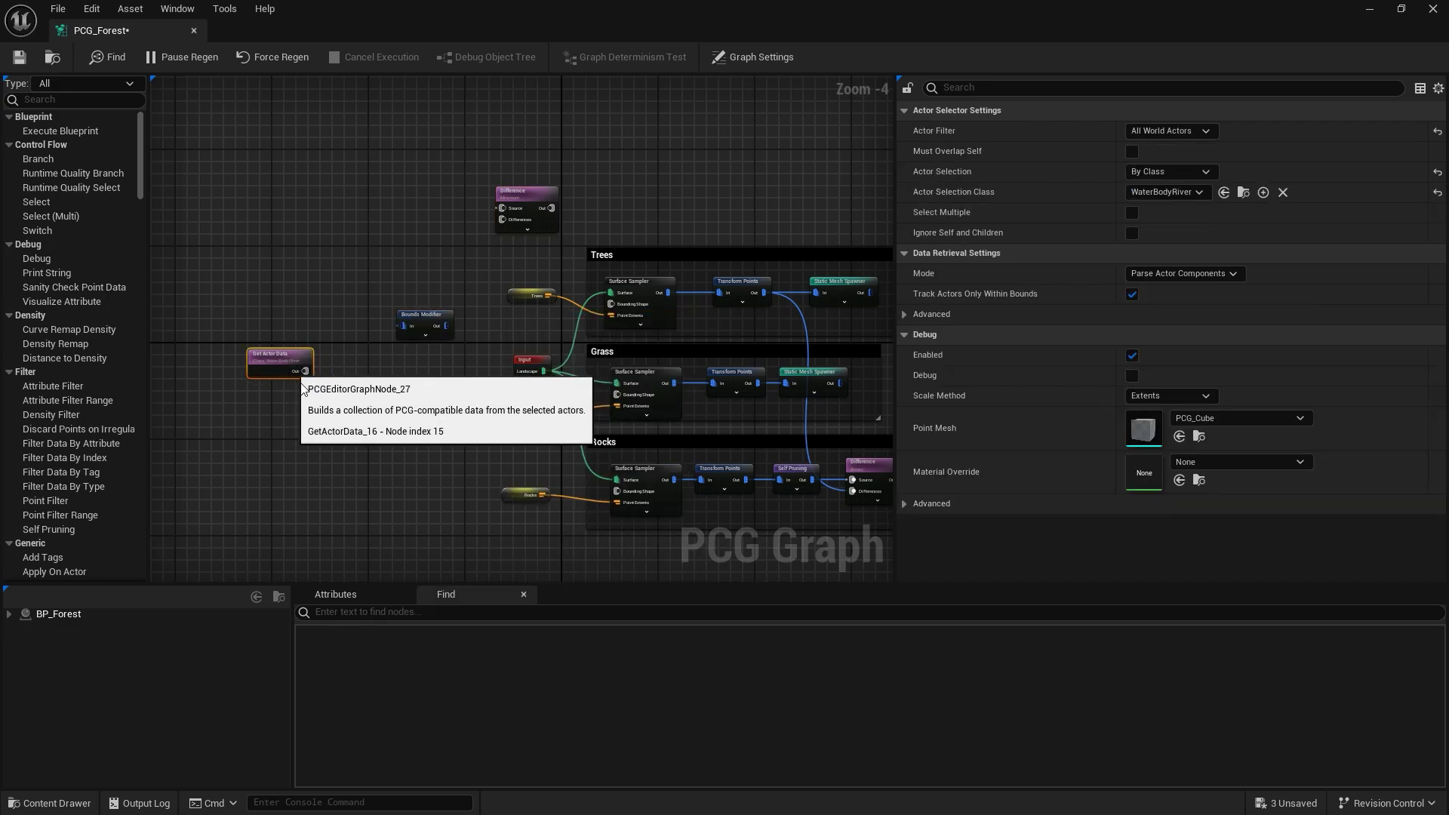
{"action": "scroll", "coordinate": [302, 386], "scroll_direction": "up", "scroll_amount": 3}
{"action": "left_click_drag", "start_coordinate": [474, 325], "coordinate": [469, 325]}
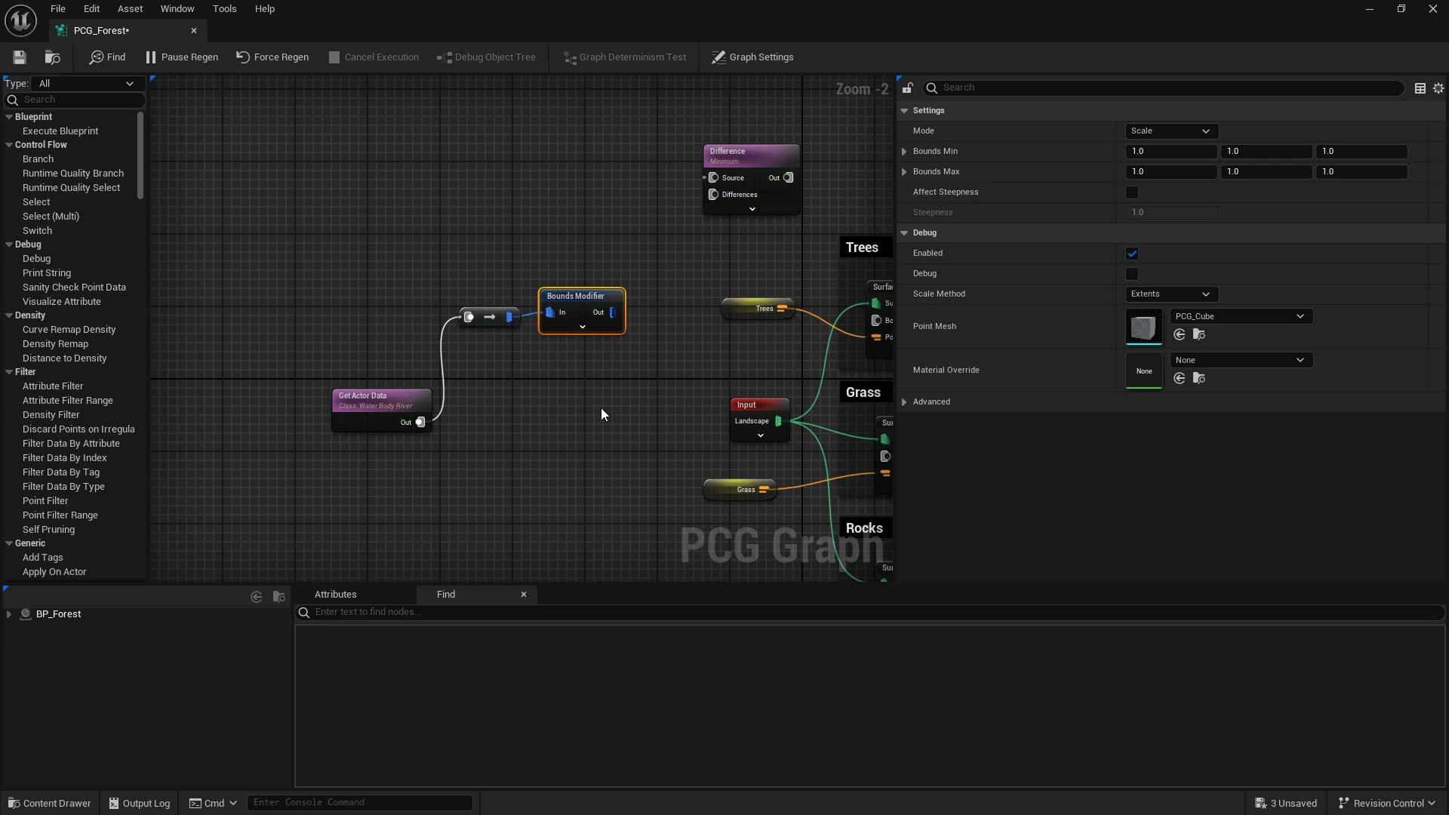
Connect the Bounds Modifier output to the Differences input of the Difference node and move that node above the Trees group's spawner.
{"action": "right_click_drag", "start_coordinate": [600, 408], "coordinate": [554, 398]}
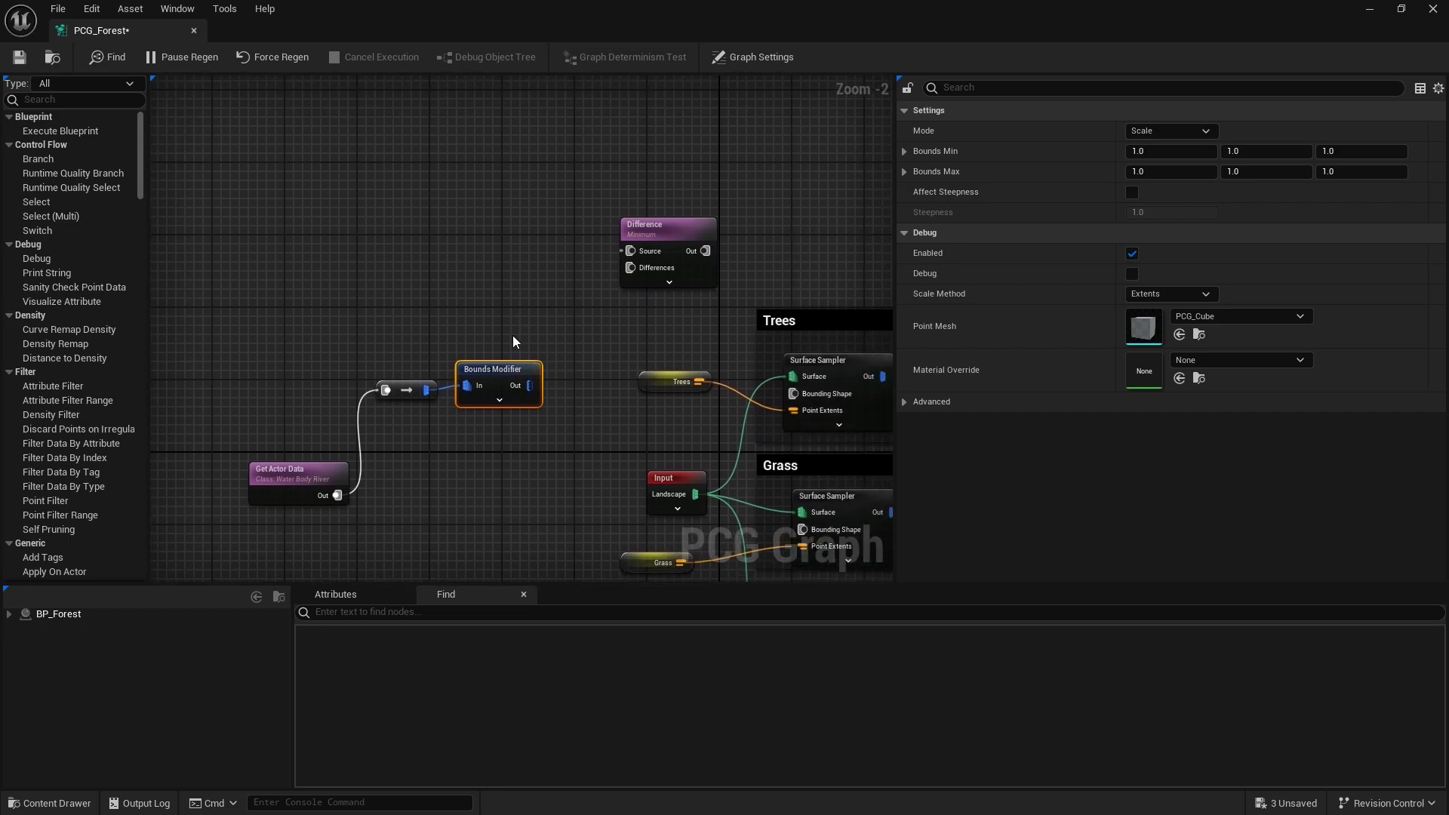
{"action": "right_click_drag", "start_coordinate": [513, 335], "coordinate": [527, 284]}
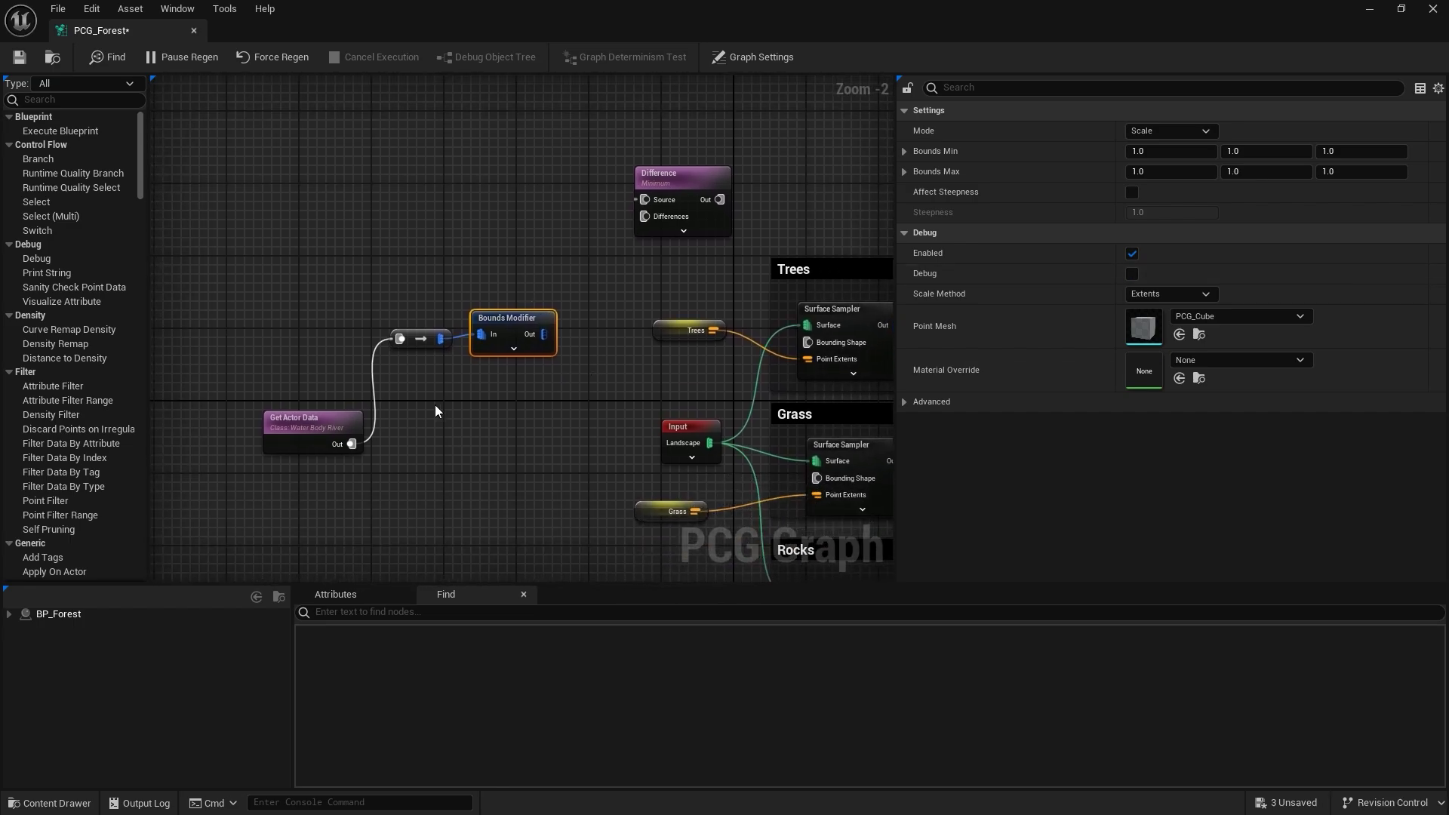
{"action": "left_click_drag", "start_coordinate": [541, 342], "coordinate": [666, 219]}
{"action": "right_click_drag", "start_coordinate": [780, 222], "coordinate": [516, 230]}
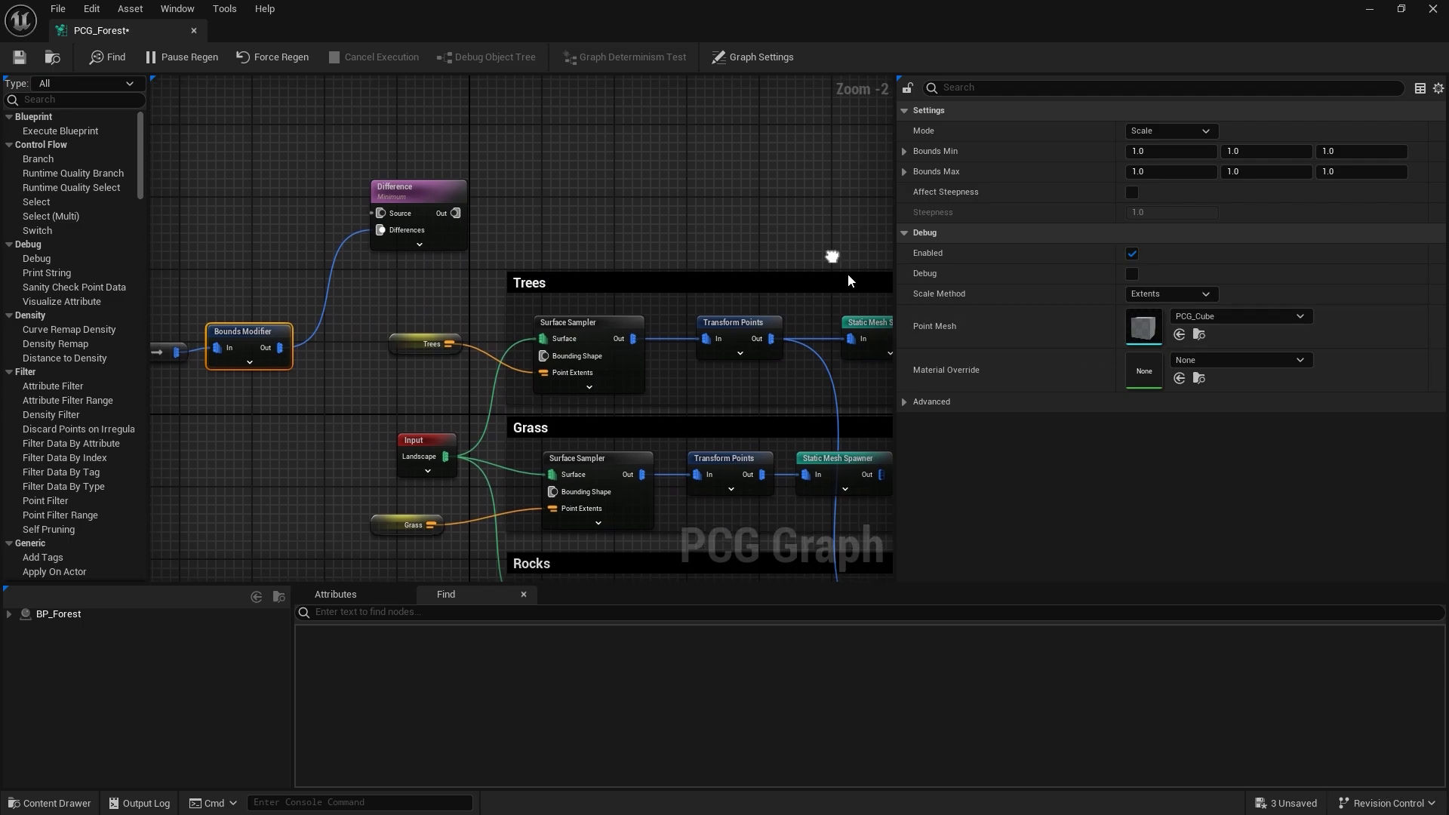
{"action": "left_click_drag", "start_coordinate": [409, 198], "coordinate": [868, 169]}
Connect the Trees Transform Points output to the Difference node's Source and feed its output into the Trees Static Mesh Spawner.
{"action": "right_click_drag", "start_coordinate": [762, 217], "coordinate": [502, 213]}
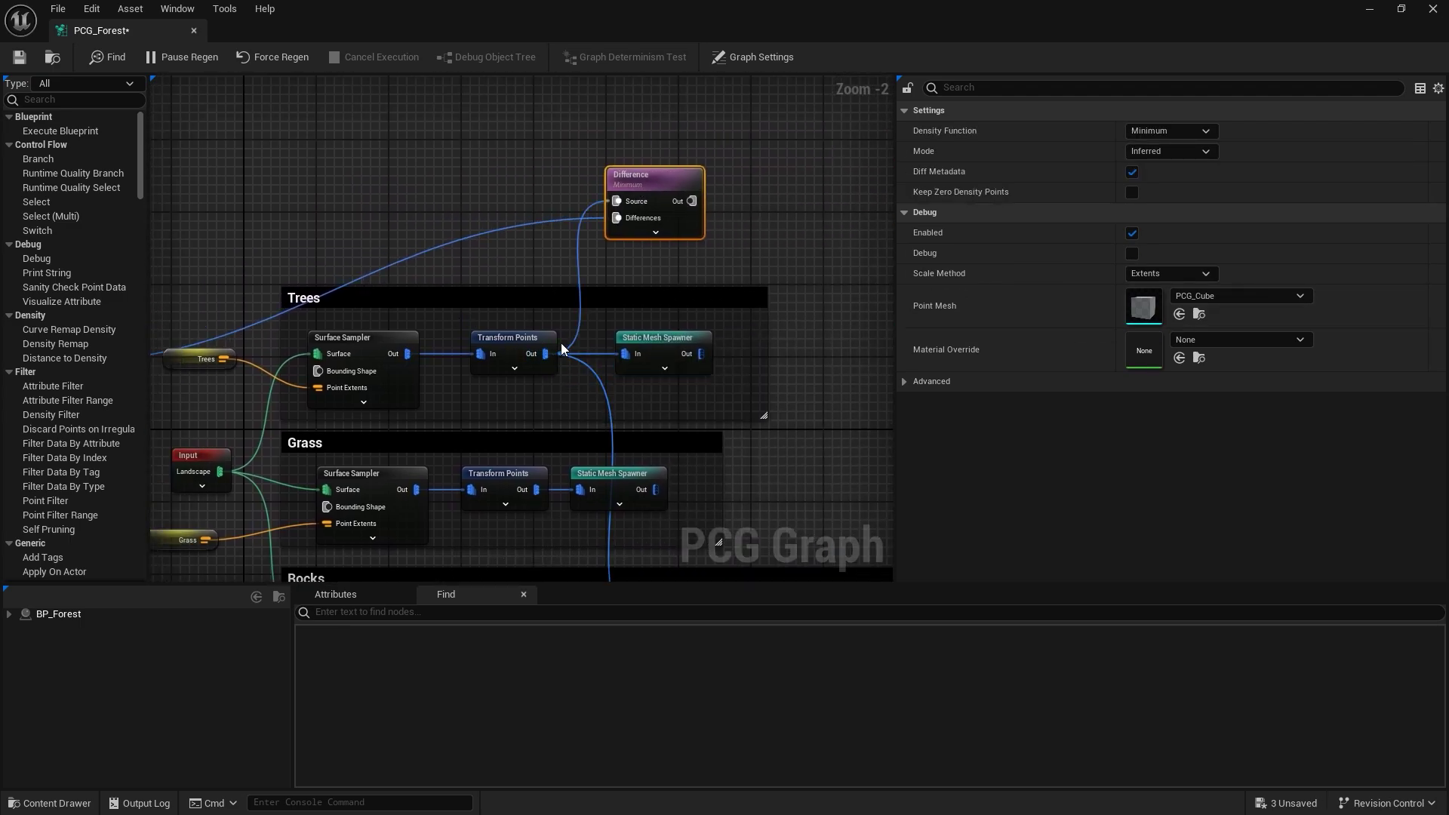
{"action": "key", "text": "ctrl+z"}
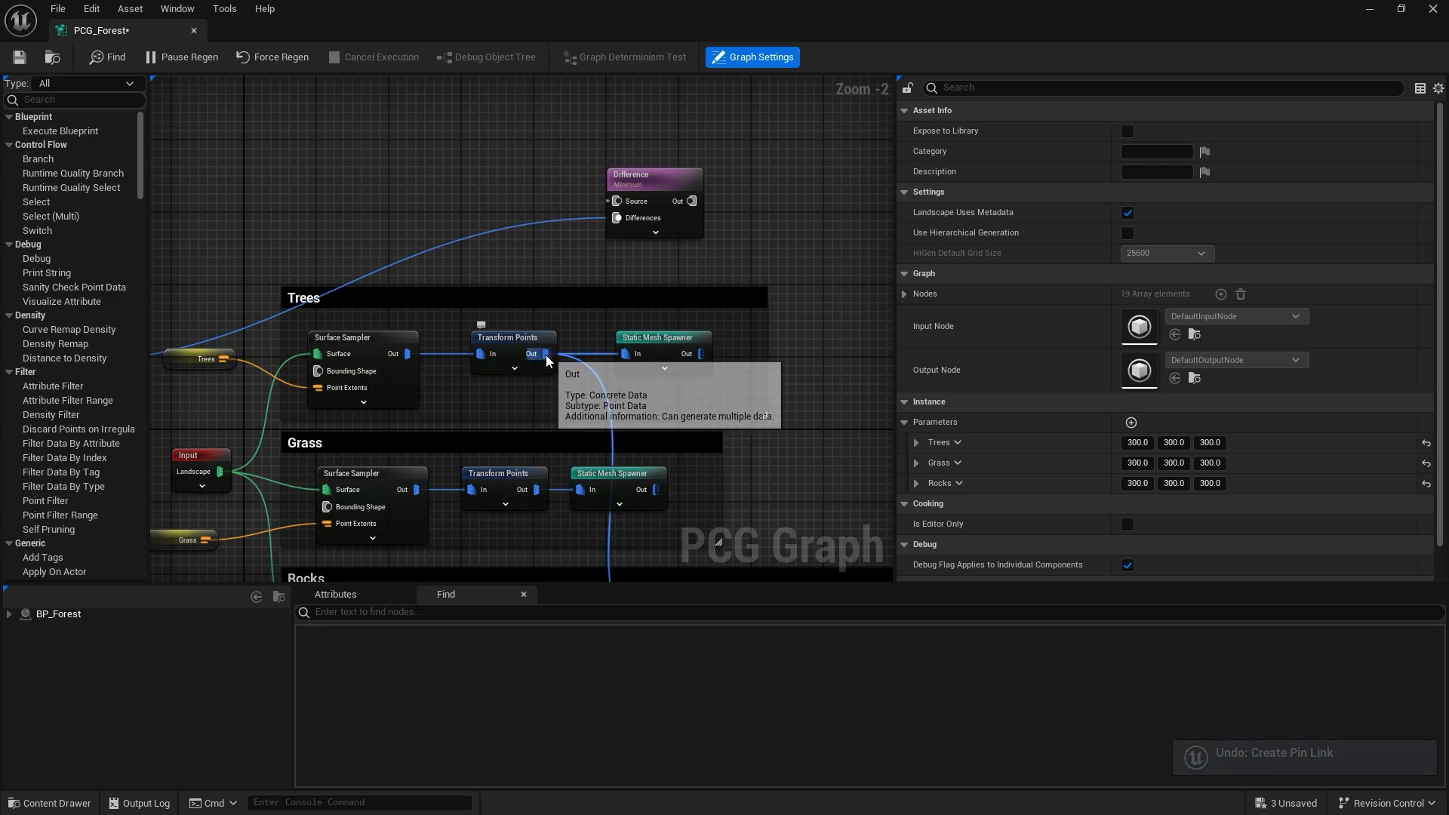
{"action": "left_click_drag", "start_coordinate": [541, 354], "coordinate": [632, 206]}
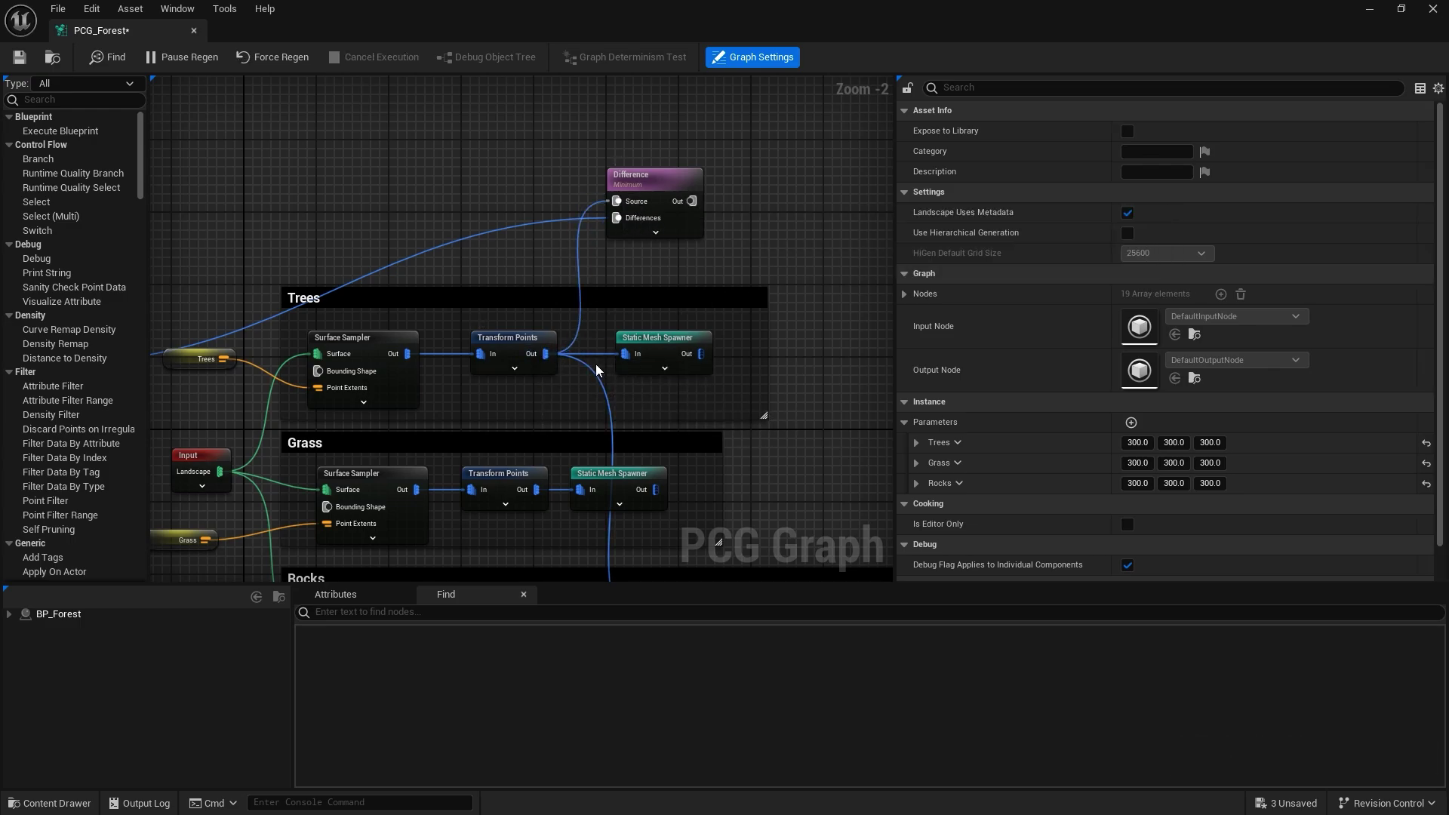
{"action": "left_click_drag", "start_coordinate": [697, 208], "coordinate": [882, 338]}
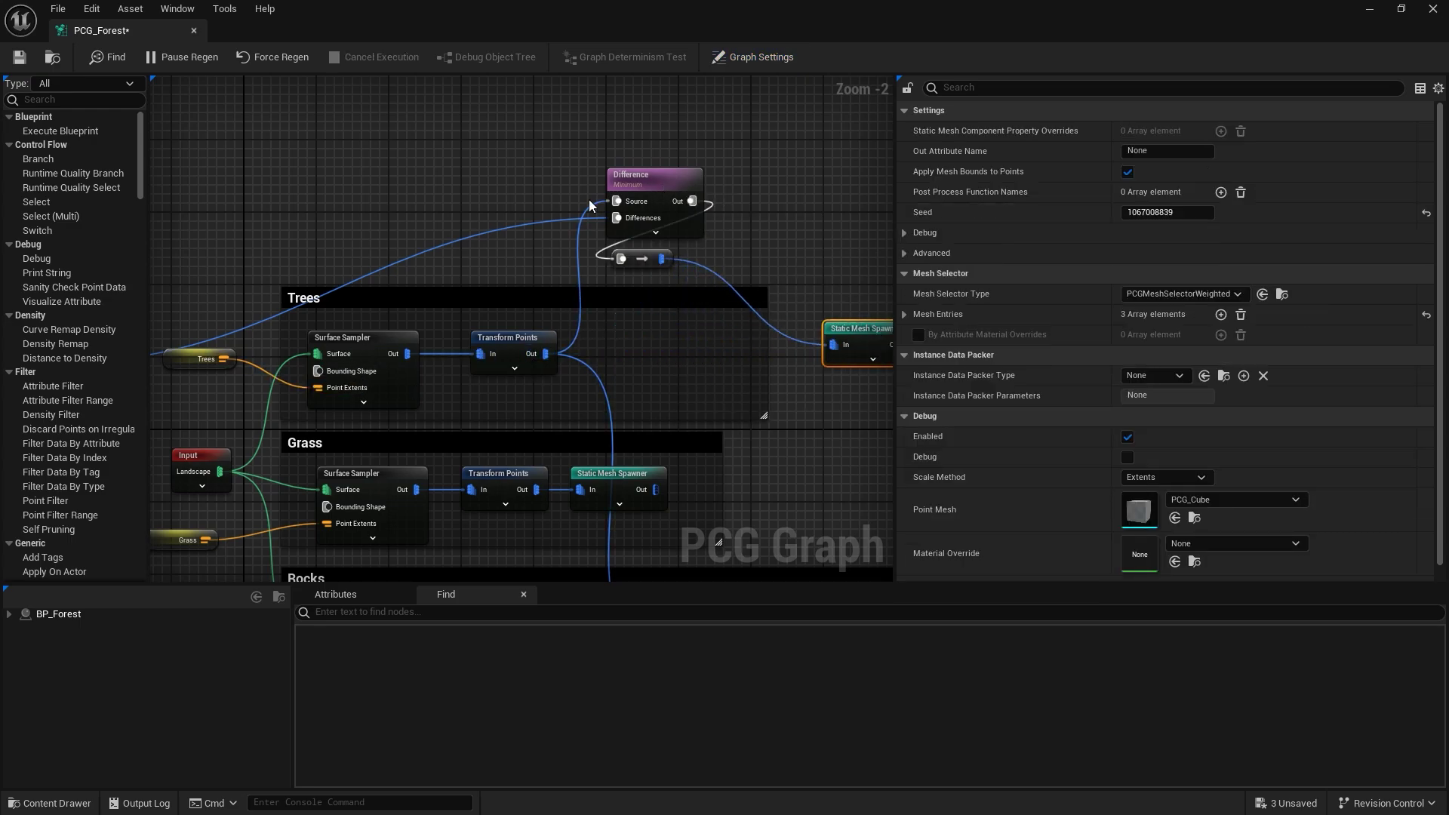
{"action": "right_click_drag", "start_coordinate": [604, 202], "coordinate": [987, 118]}
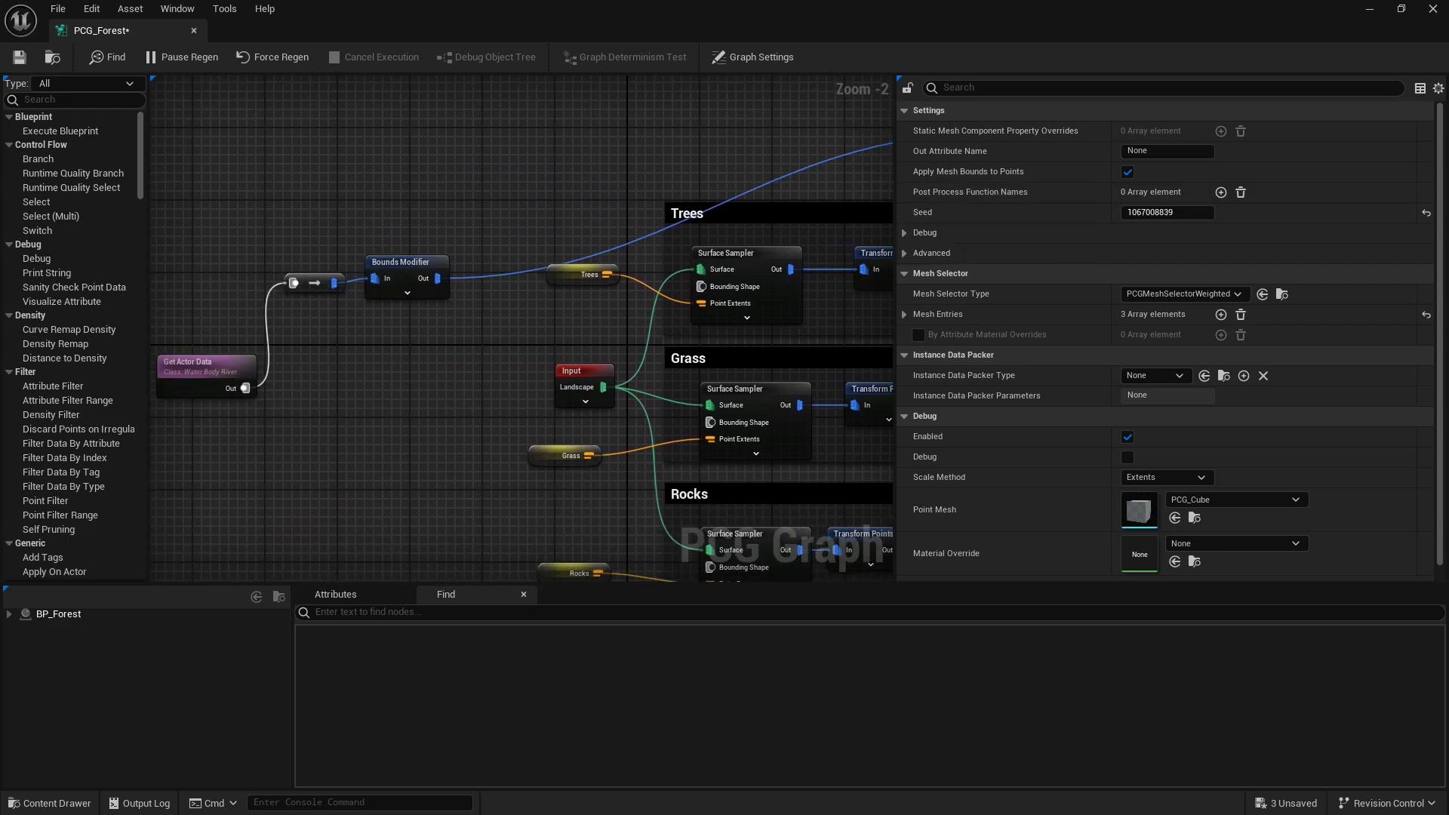
{"action": "right_click_drag", "start_coordinate": [258, 326], "coordinate": [367, 300]}
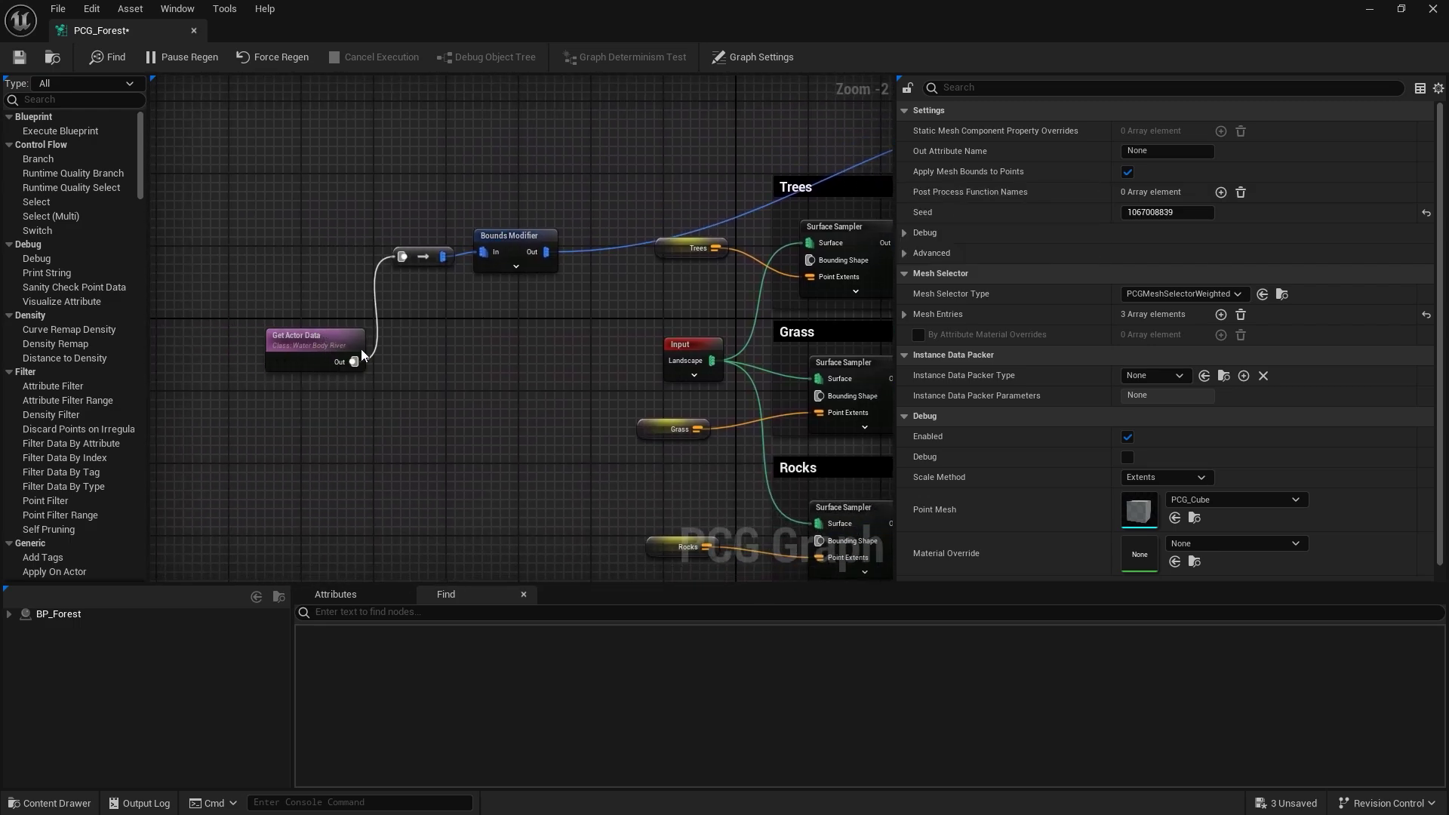
{"action": "right_click_drag", "start_coordinate": [625, 241], "coordinate": [179, 409]}
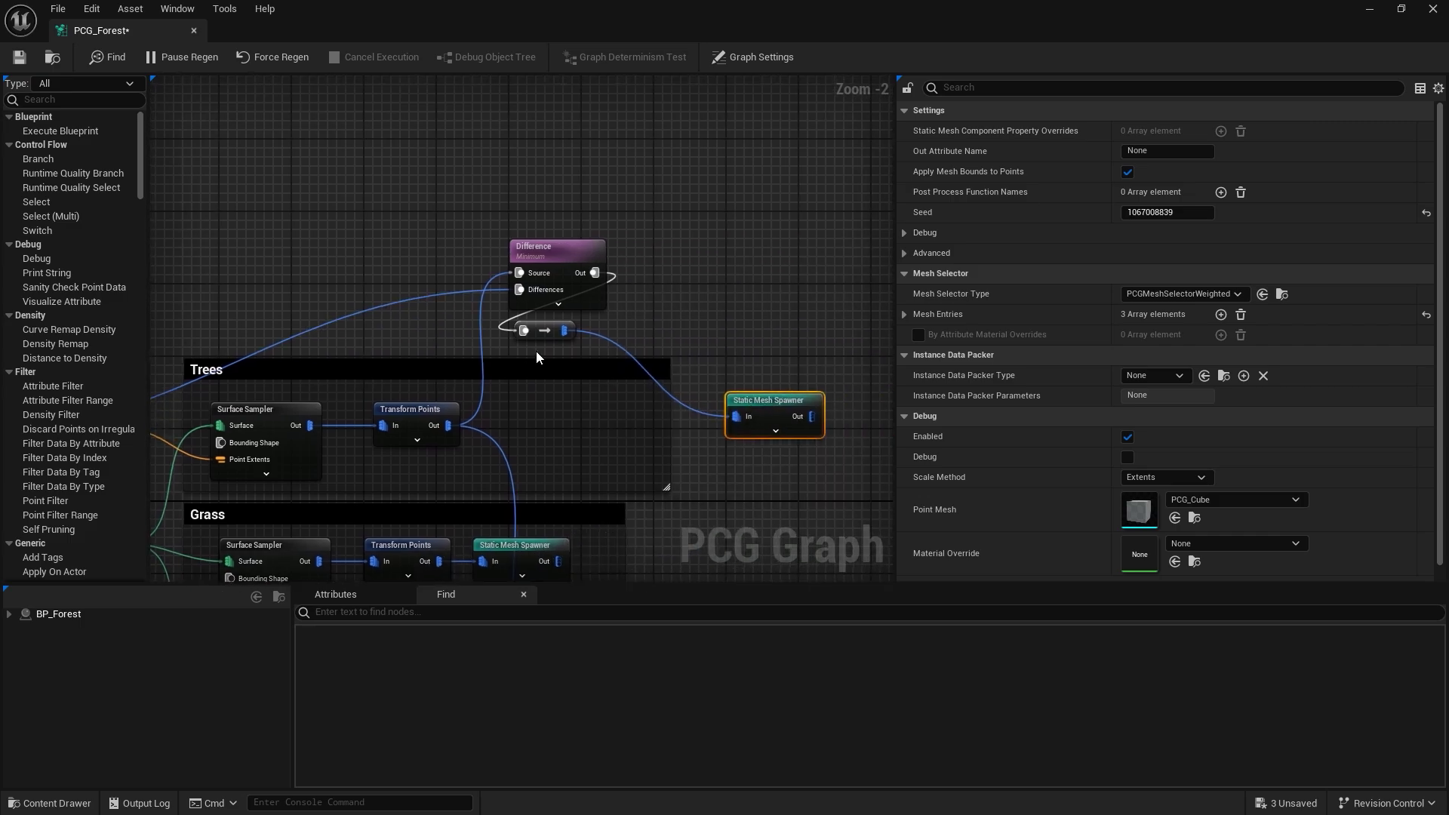
Line up the Difference node, its conversion node and the Static Mesh Spawner after Transform Points in the Trees row.
{"action": "right_click_drag", "start_coordinate": [536, 353], "coordinate": [469, 335]}
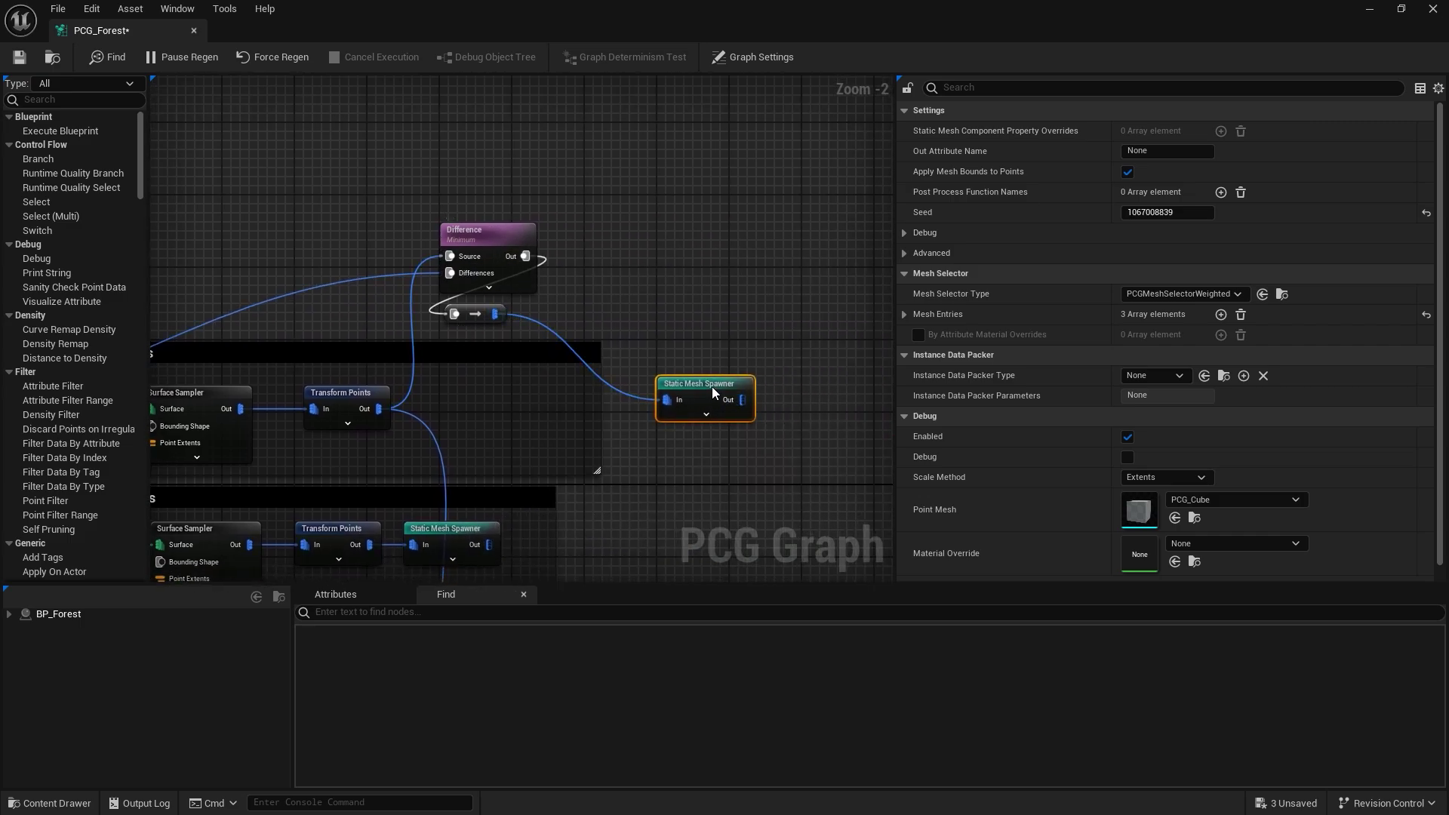
{"action": "left_click_drag", "start_coordinate": [708, 386], "coordinate": [721, 306]}
{"action": "left_click_drag", "start_coordinate": [464, 316], "coordinate": [614, 255]}
{"action": "left_click_drag", "start_coordinate": [738, 295], "coordinate": [728, 240]}
{"action": "left_click_drag", "start_coordinate": [770, 313], "coordinate": [507, 400]}
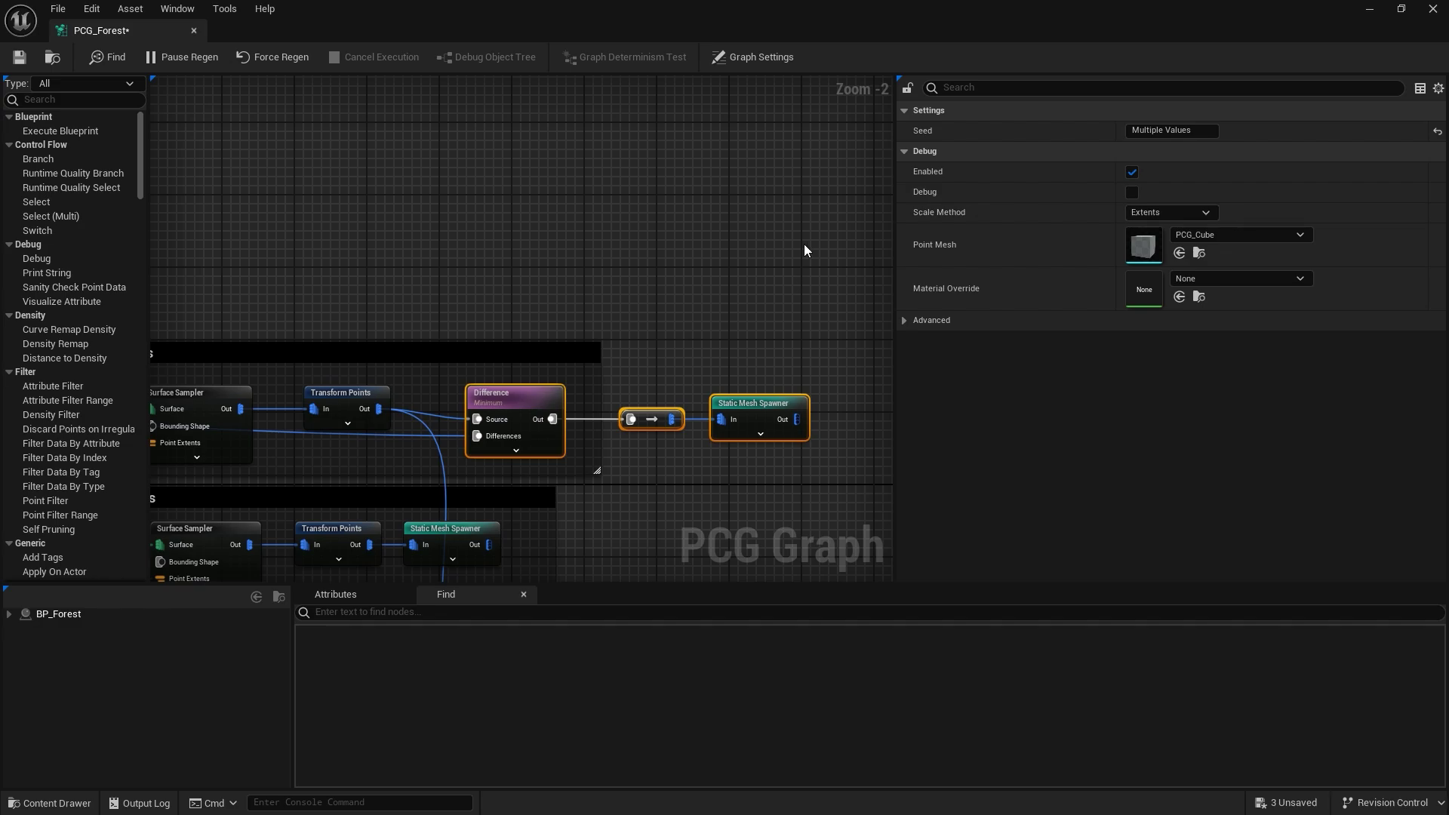
Review the Trees Difference node's settings and the graph settings.
{"action": "left_click", "coordinate": [518, 434]}
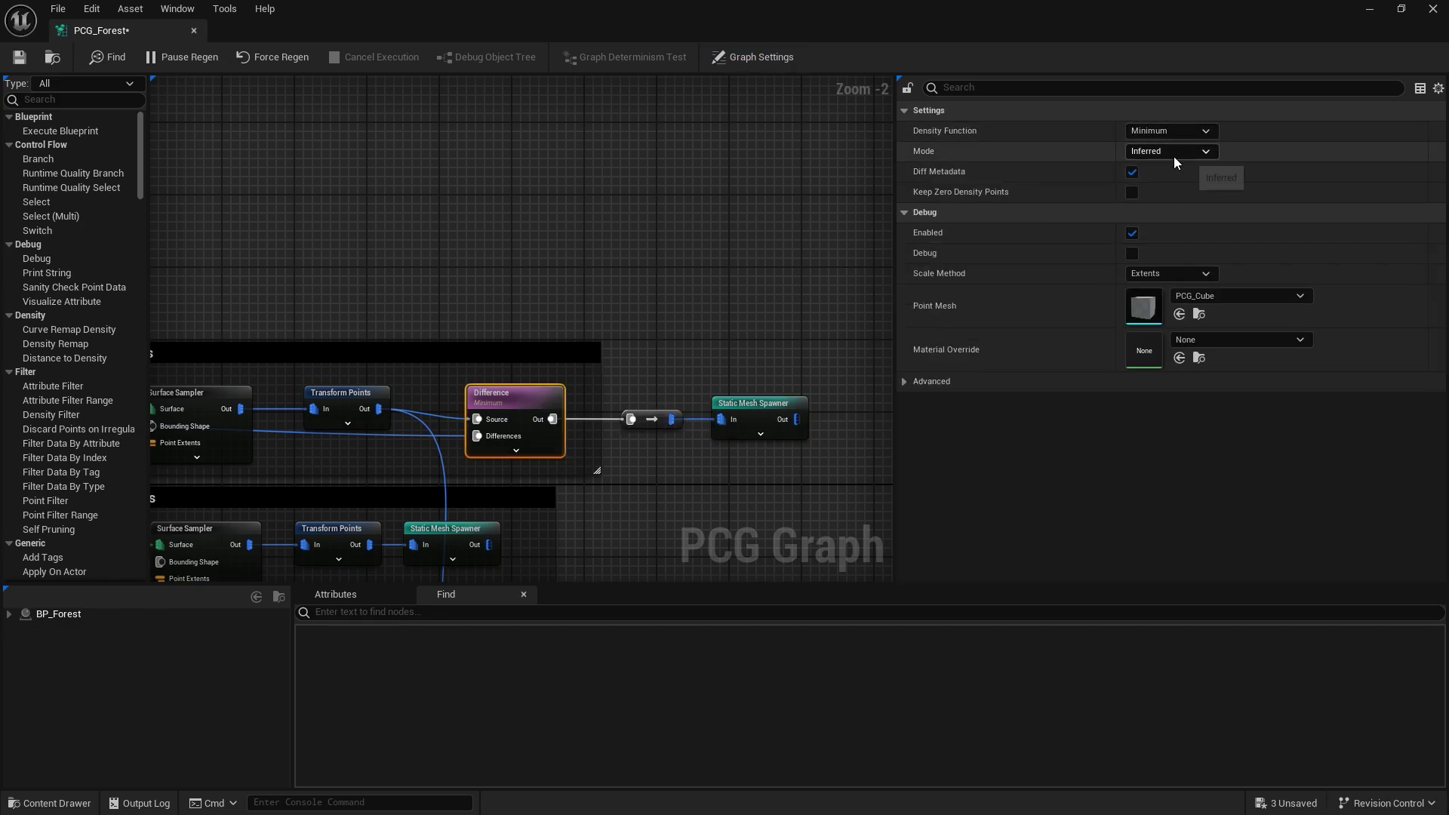
{"action": "left_click", "coordinate": [1174, 157]}
{"action": "left_click", "coordinate": [710, 57]}
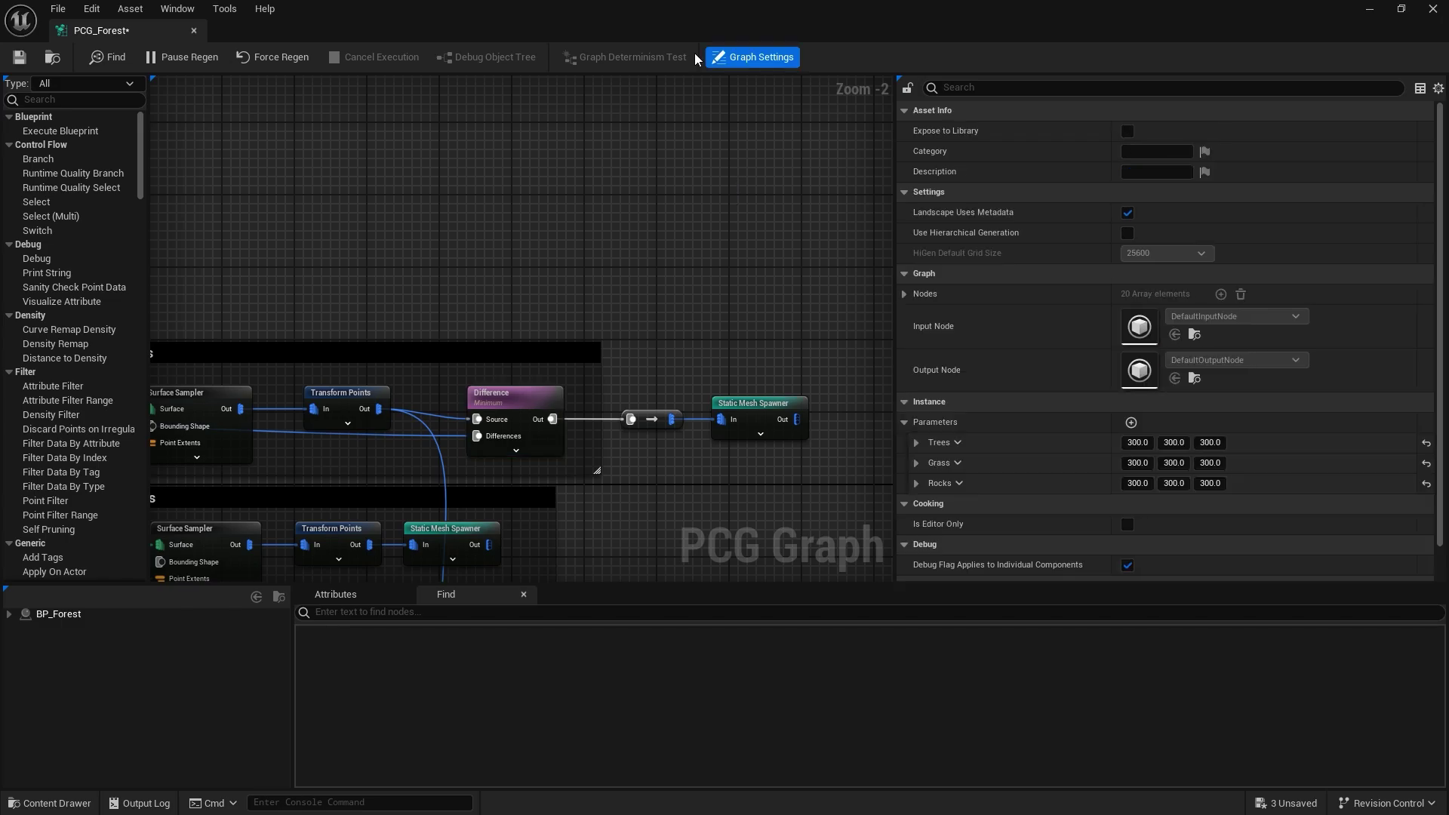
{"action": "scroll", "coordinate": [398, 257], "scroll_direction": "down", "scroll_amount": 2}
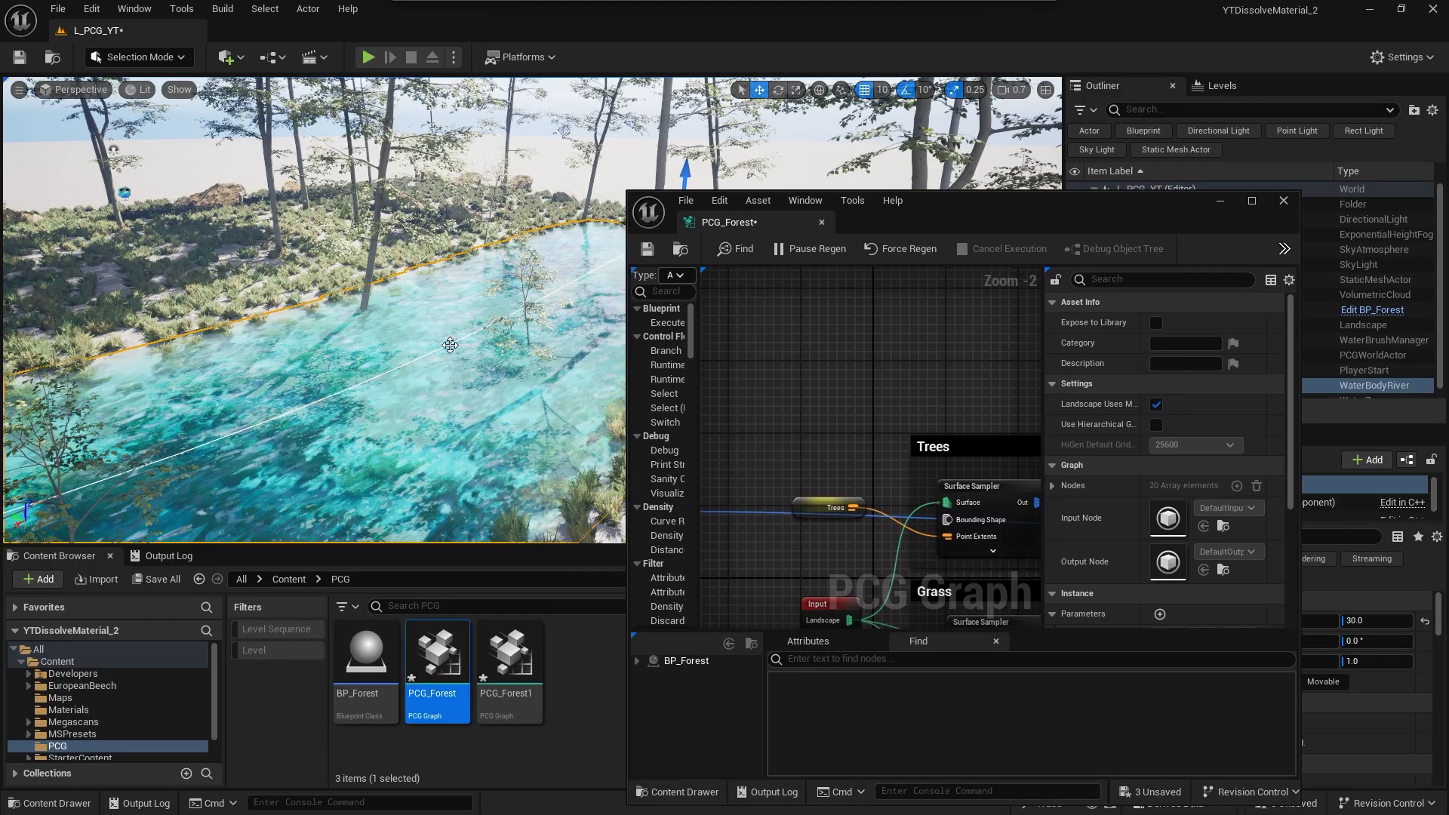
Select the Bounds Modifier node and place the graph window so that the river in the level remains visible beside it.
{"action": "right_click_drag", "start_coordinate": [509, 373], "coordinate": [509, 349]}
{"action": "right_click_drag", "start_coordinate": [813, 392], "coordinate": [951, 346]}
{"action": "right_click_drag", "start_coordinate": [830, 401], "coordinate": [918, 348]}
{"action": "left_click", "coordinate": [881, 393]}
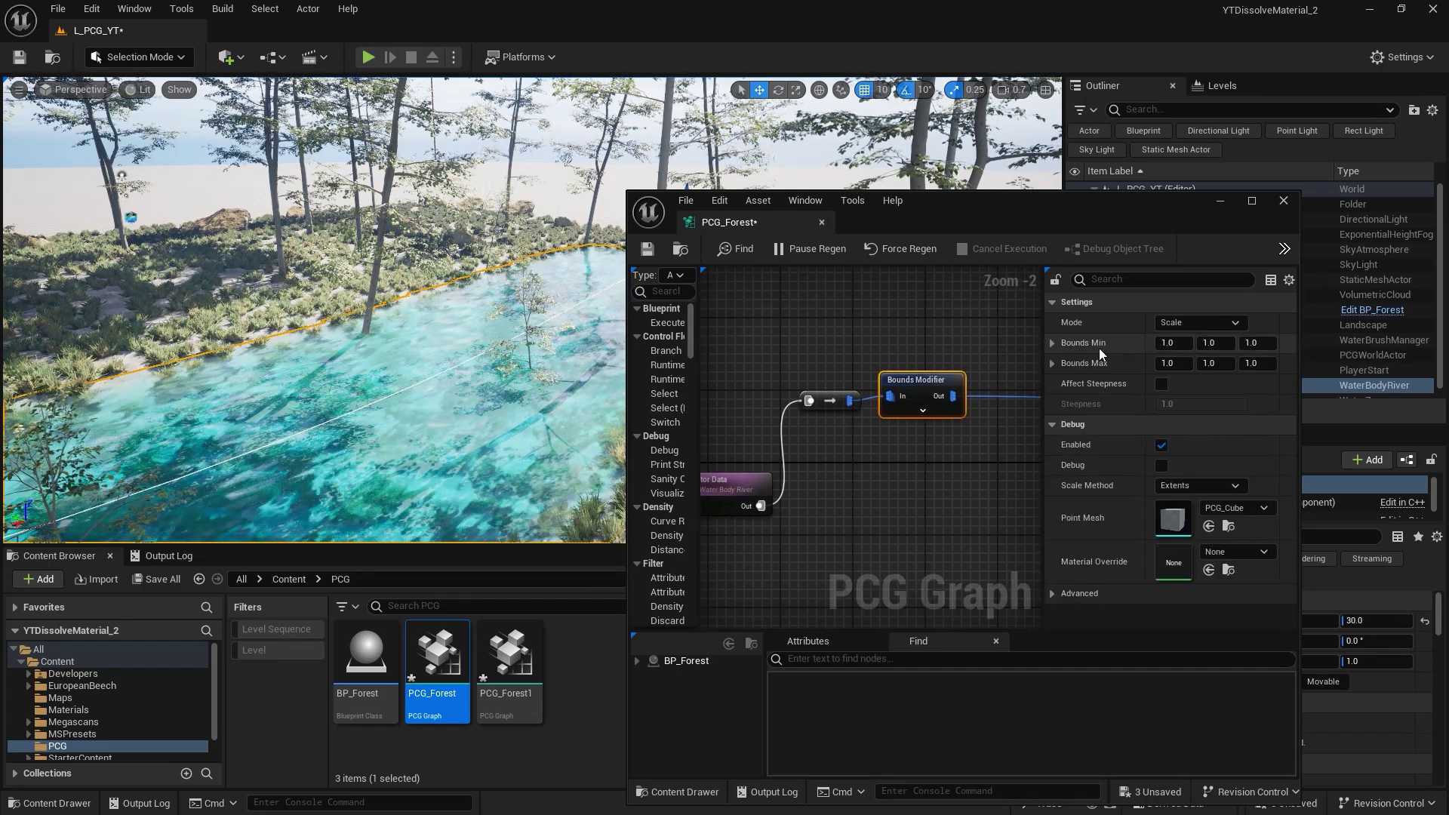
{"action": "left_click_drag", "start_coordinate": [1004, 209], "coordinate": [1138, 150]}
{"action": "right_click_drag", "start_coordinate": [1045, 271], "coordinate": [1023, 269]}
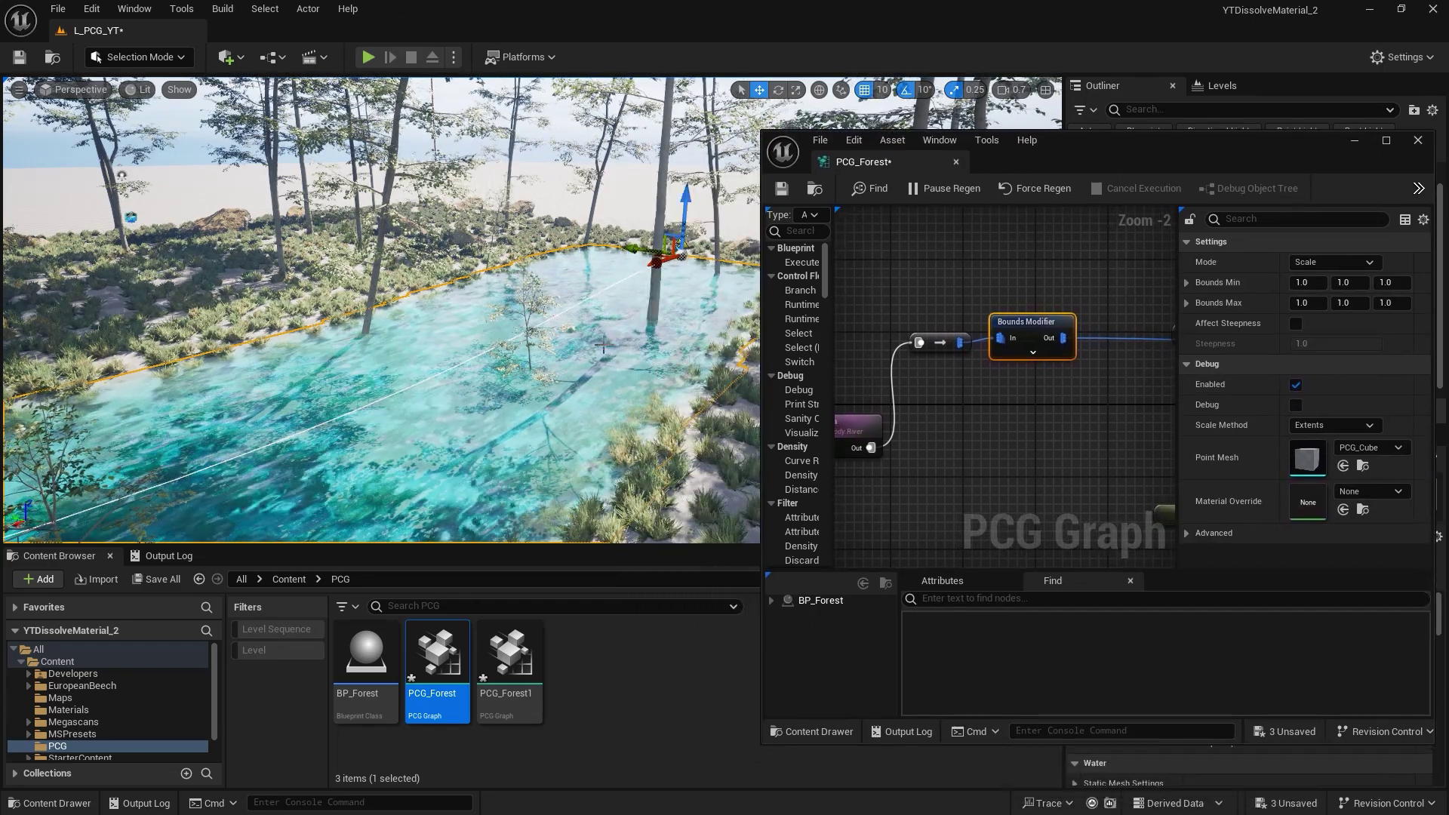
{"action": "right_click_drag", "start_coordinate": [604, 355], "coordinate": [651, 360]}
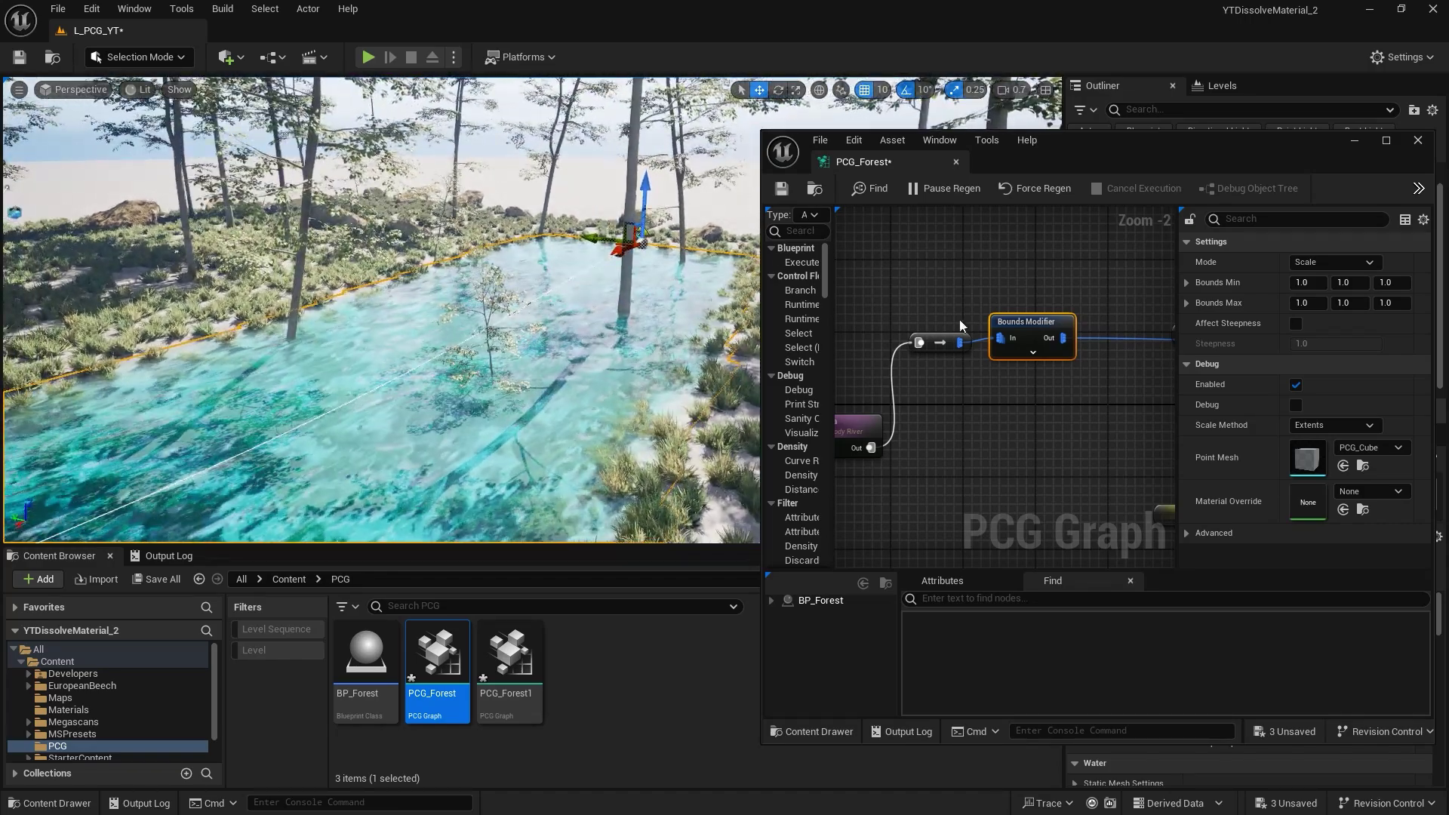
{"action": "right_click_drag", "start_coordinate": [1095, 273], "coordinate": [989, 279]}
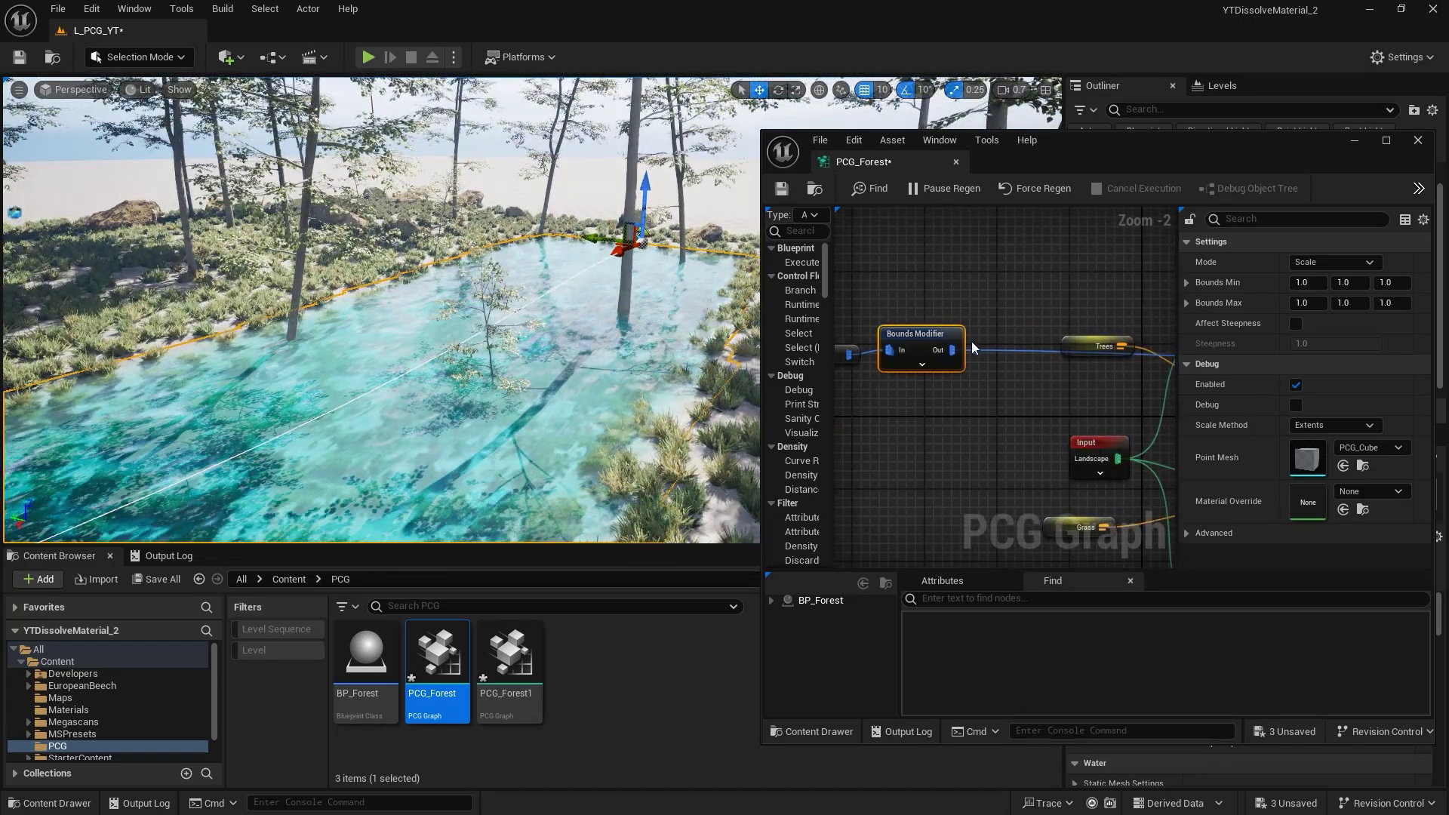
{"action": "right_click_drag", "start_coordinate": [930, 339], "coordinate": [1020, 333]}
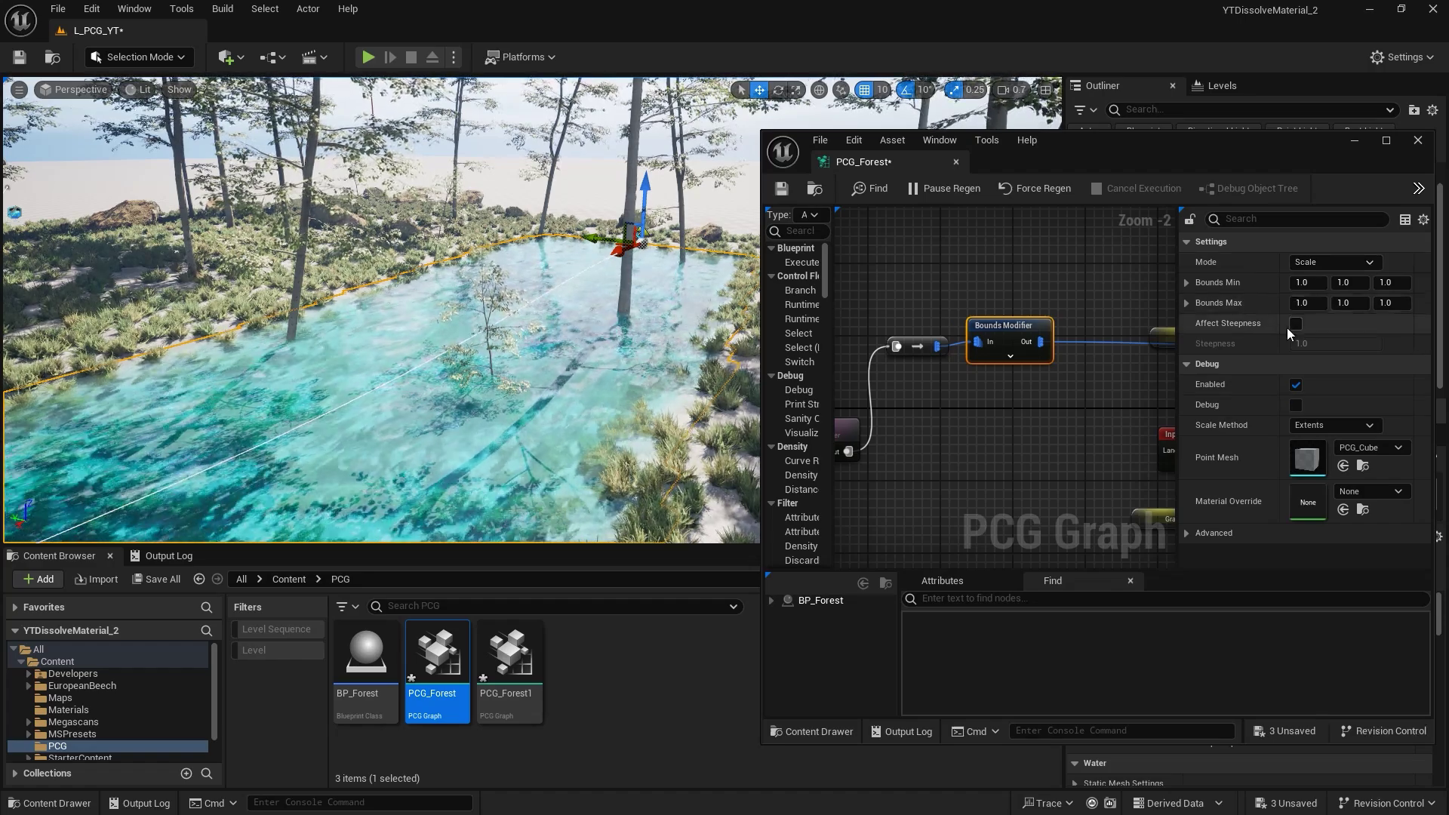
Set the X and Y values of Bounds Min and Bounds Max to 30 and check the vegetation around the river.
{"action": "left_click", "coordinate": [1314, 282]}
{"action": "type", "text": "30"}
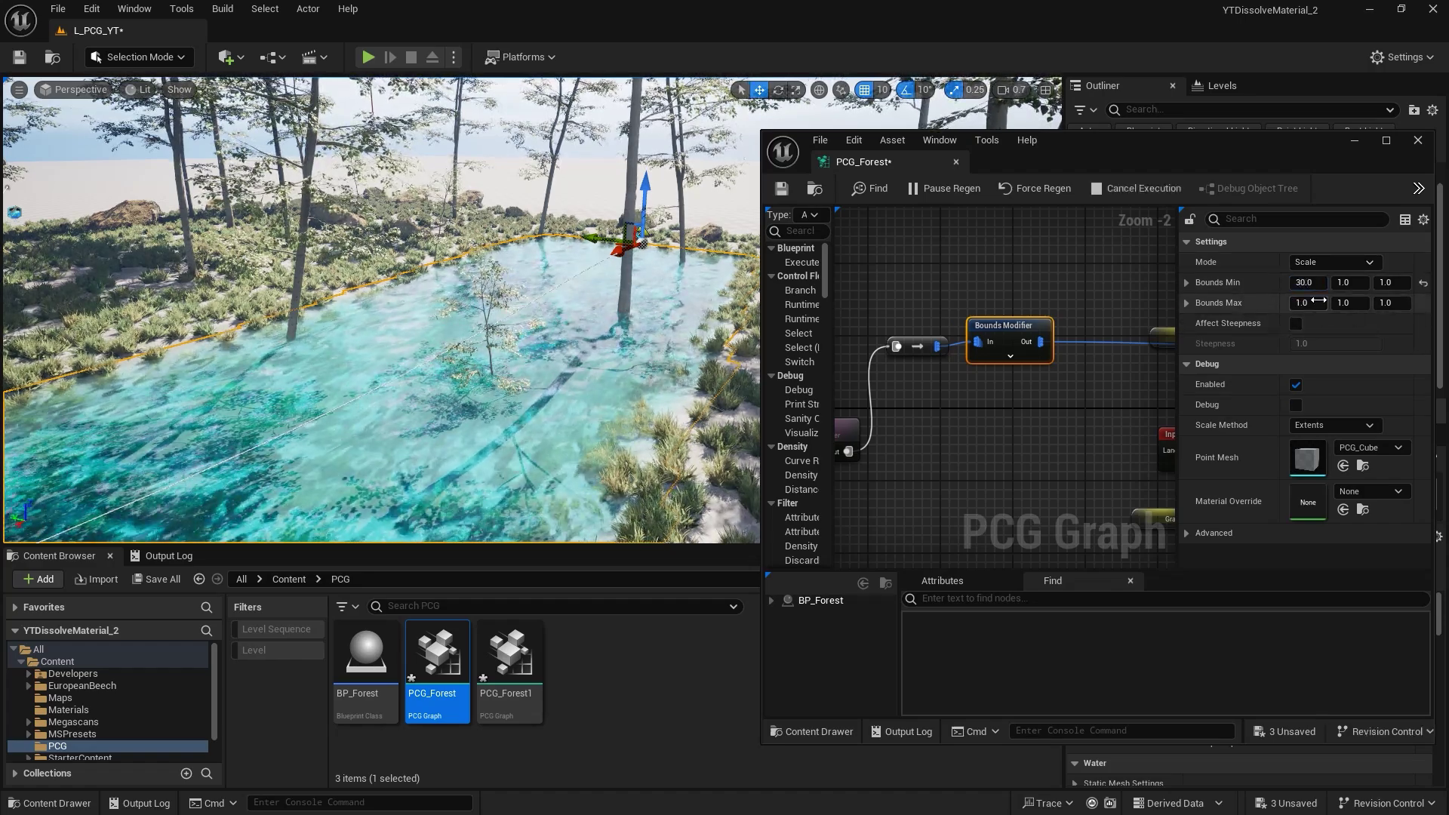
{"action": "left_click", "coordinate": [1318, 301]}
{"action": "type", "text": "30"}
{"action": "left_click", "coordinate": [1357, 283]}
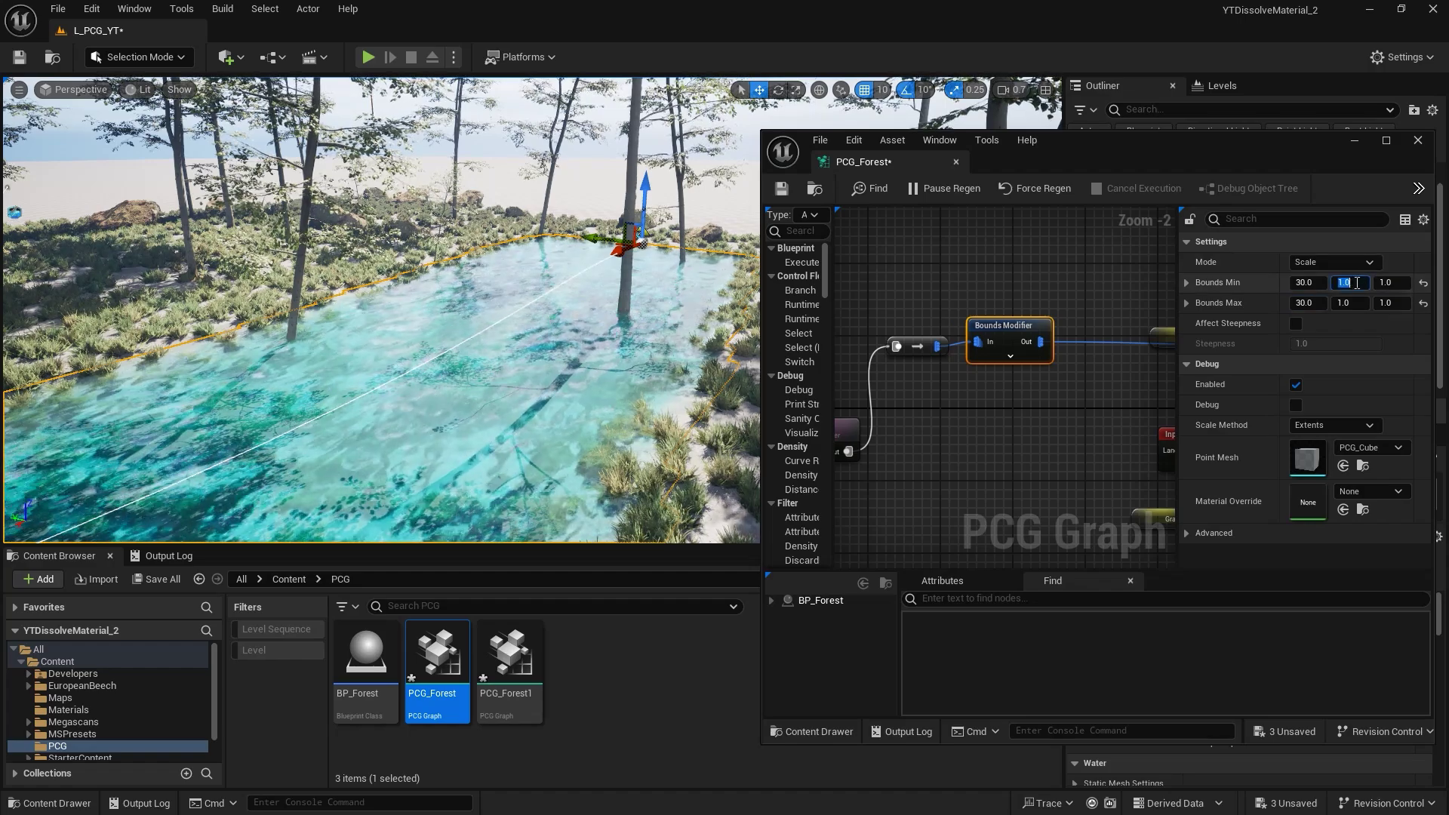
{"action": "type", "text": "30"}
{"action": "key", "text": "Return"}
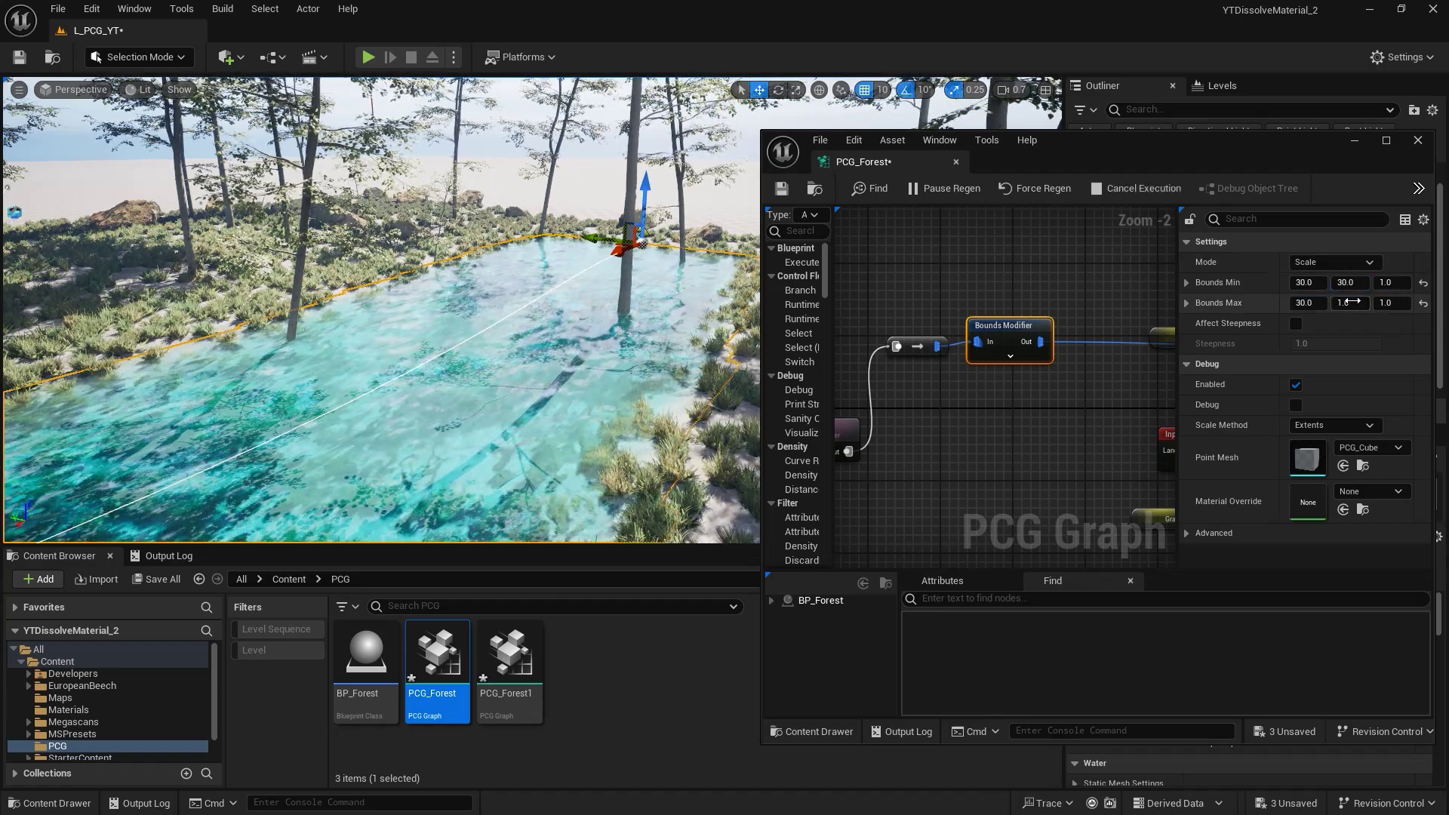
{"action": "right_click_drag", "start_coordinate": [452, 317], "coordinate": [166, 294]}
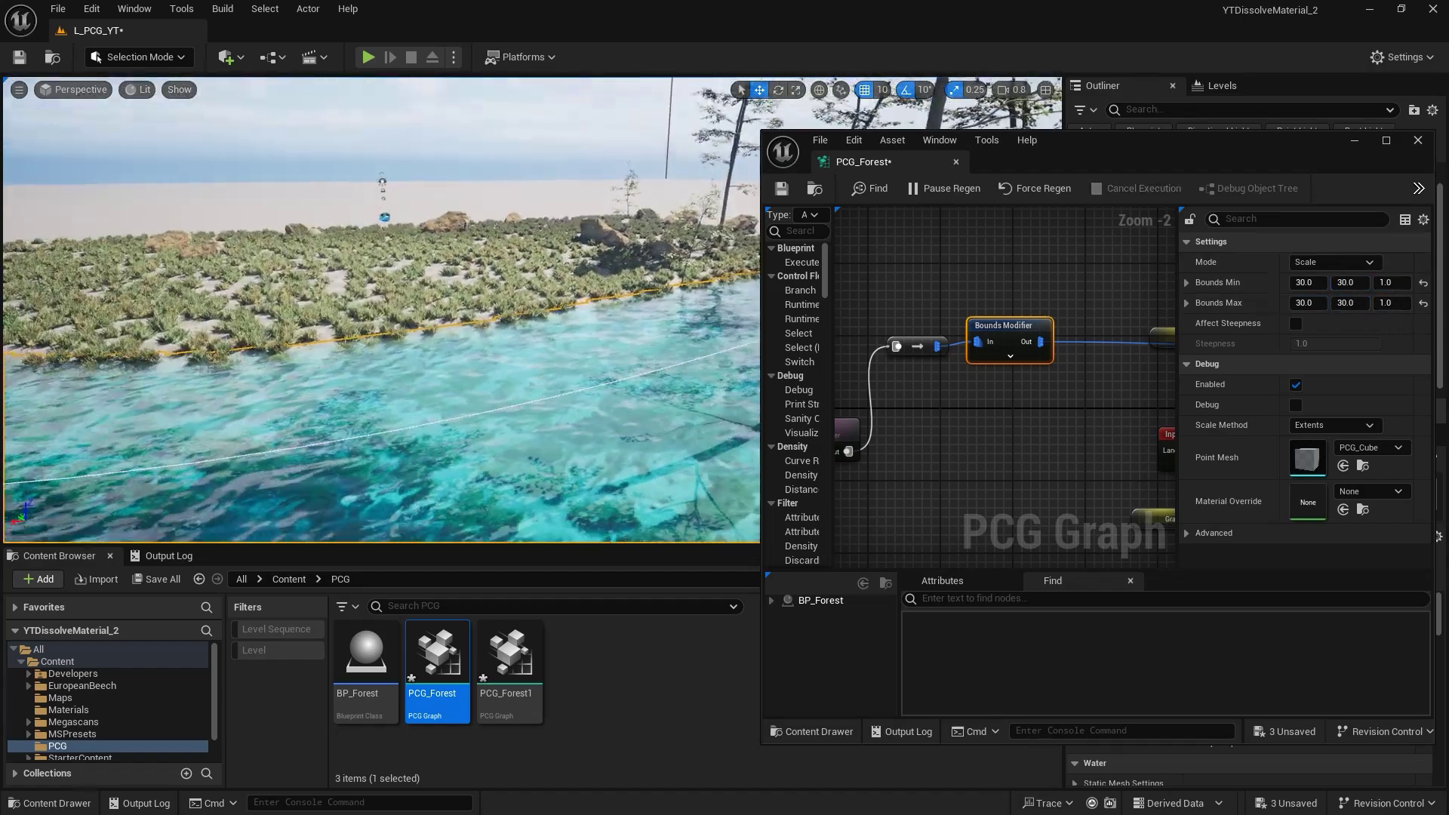
{"action": "right_click_drag", "start_coordinate": [453, 317], "coordinate": [472, 339]}
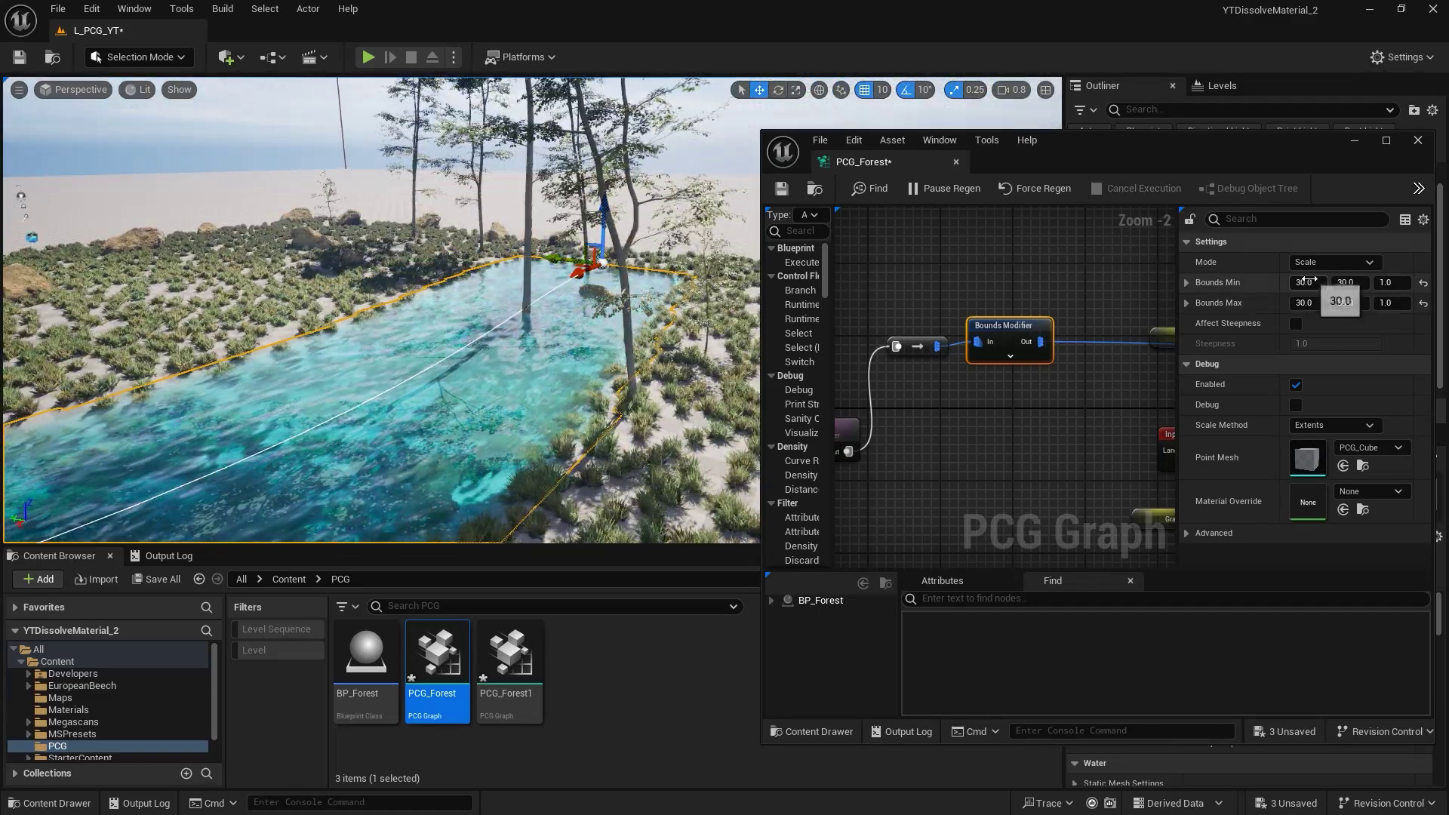
Set Bounds Min and Bounds Max of the Bounds Modifier to 100 in X and 10 in Y.
{"action": "type", "text": "0"}
{"action": "key", "text": "Return"}
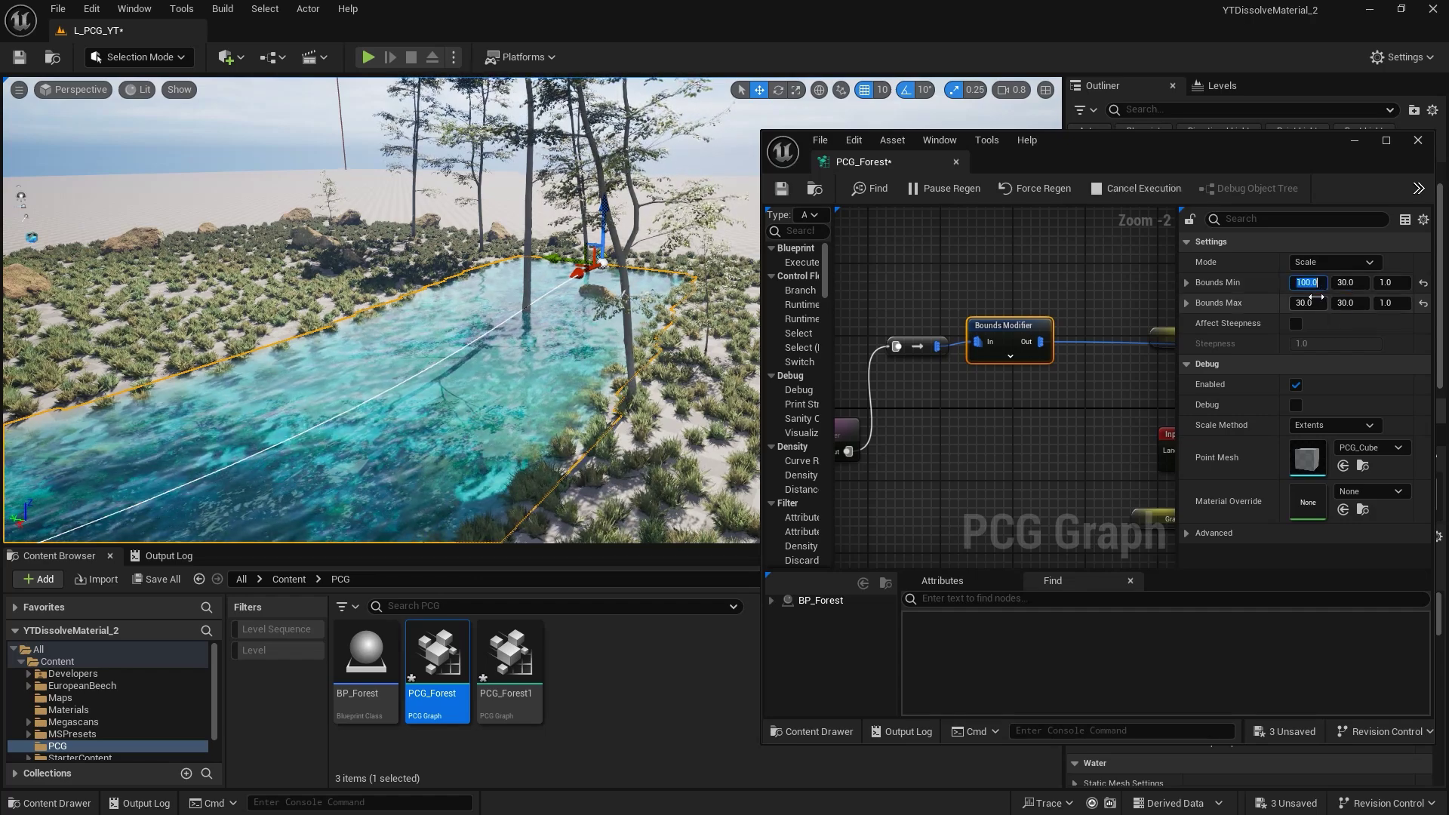
{"action": "left_click", "coordinate": [1358, 281]}
{"action": "type", "text": "10"}
{"action": "left_click", "coordinate": [1358, 304]}
{"action": "type", "text": "0"}
{"action": "key", "text": "Return"}
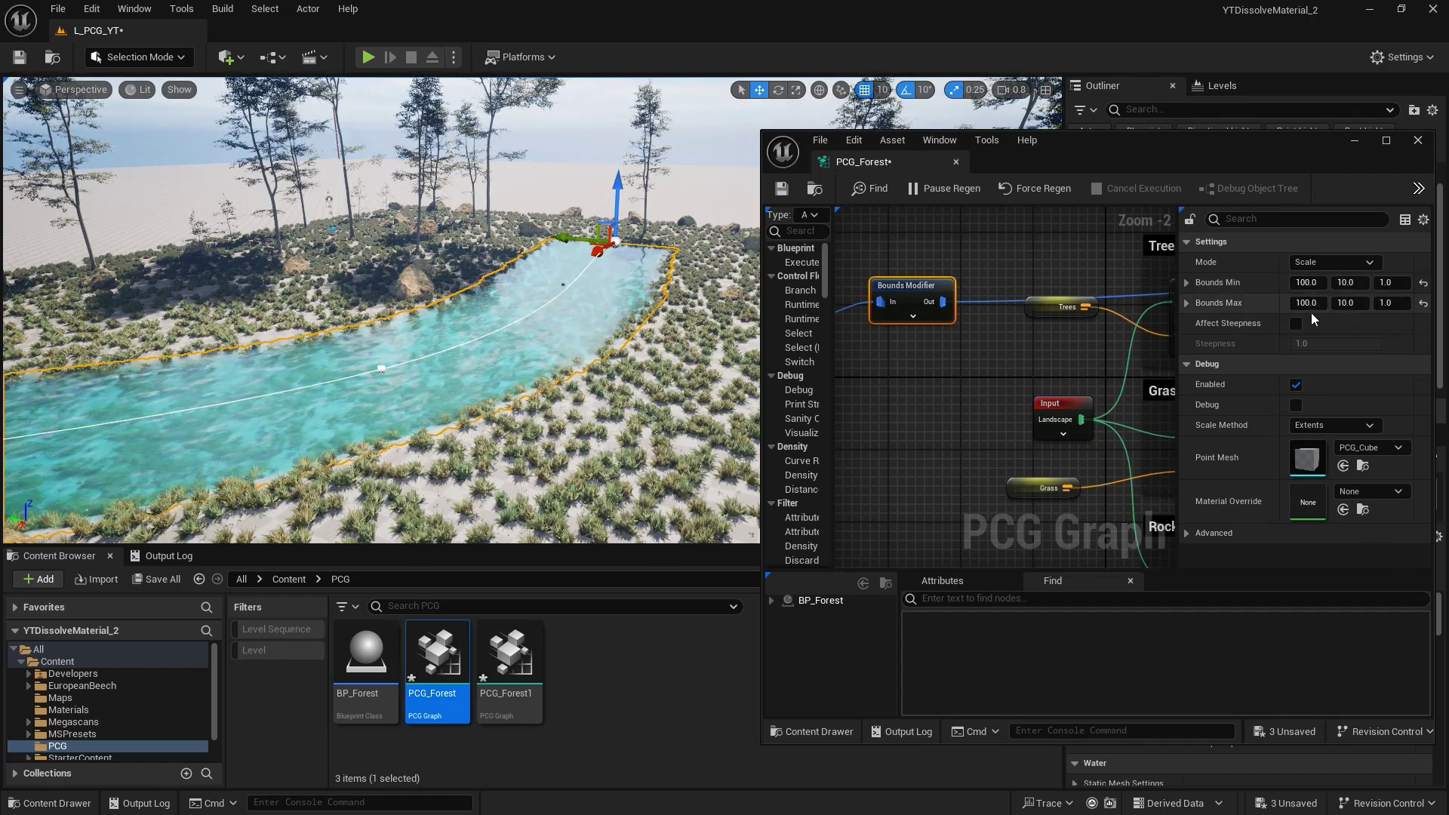
Expand Bounds Min and Bounds Max, try a Y value of 5 for both, and inspect the river banks.
{"action": "left_click", "coordinate": [1186, 283]}
{"action": "left_click", "coordinate": [1188, 364]}
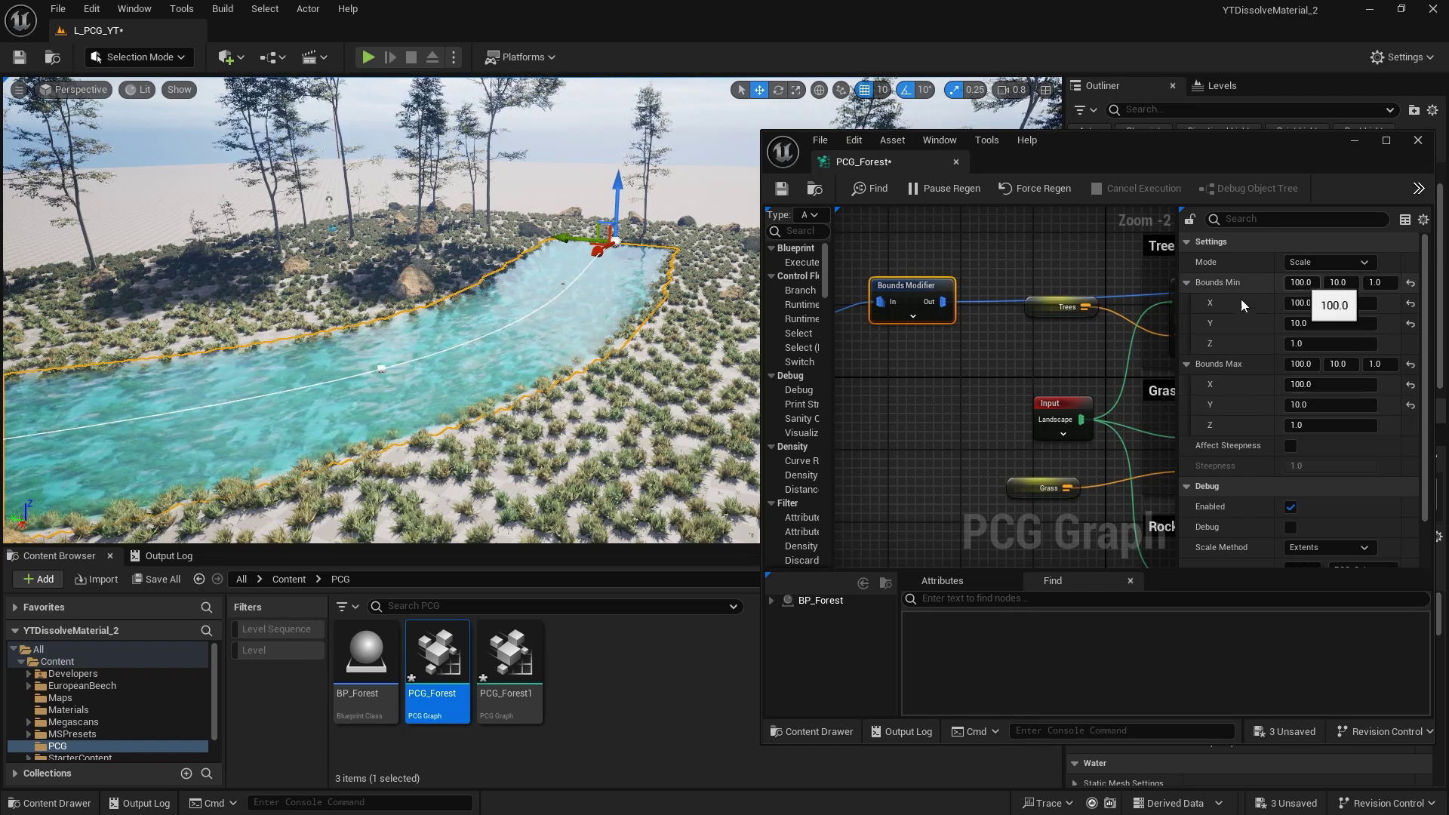
{"action": "left_click", "coordinate": [1339, 282]}
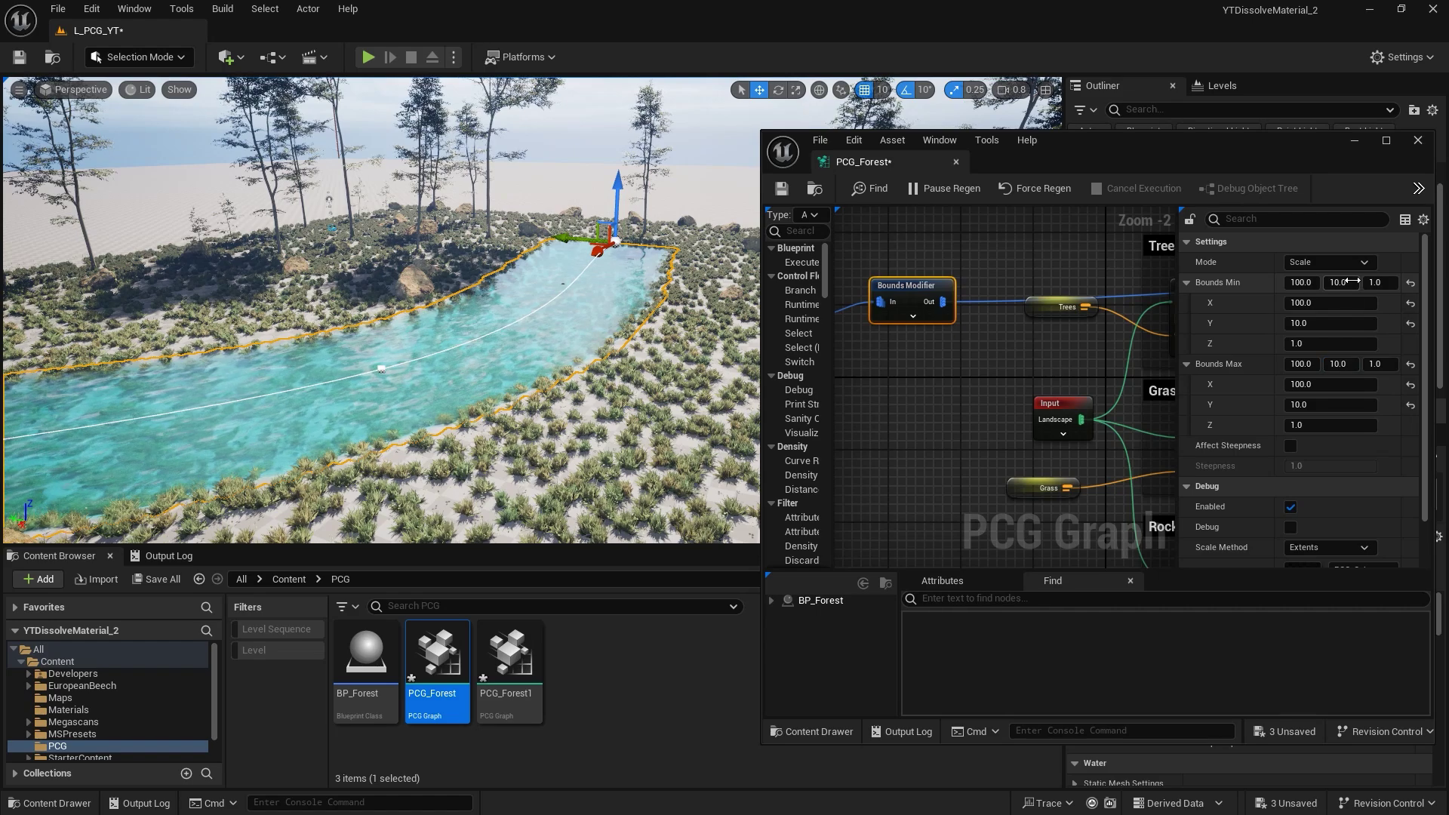
{"action": "mouse_move", "coordinate": [450, 233]}
{"action": "right_mouse_down"}
{"action": "mouse_move", "coordinate": [472, 233]}
{"action": "mouse_move", "coordinate": [434, 226]}
{"action": "mouse_move", "coordinate": [451, 232]}
{"action": "right_mouse_up"}
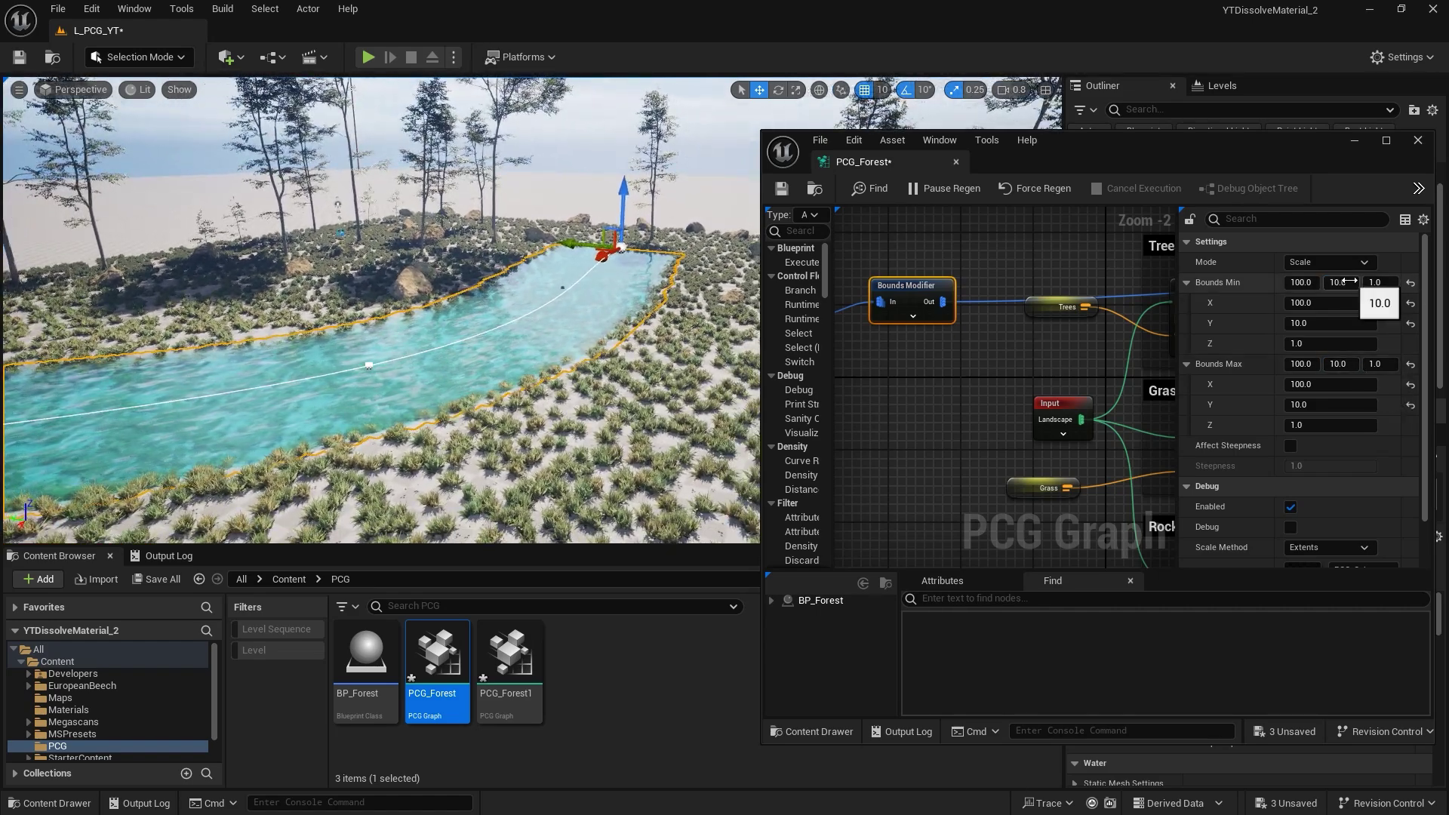
{"action": "left_click", "coordinate": [1337, 364]}
{"action": "right_click_drag", "start_coordinate": [450, 233], "coordinate": [458, 237]}
{"action": "right_click_drag", "start_coordinate": [695, 296], "coordinate": [695, 288]}
{"action": "key", "text": "w"}
{"action": "scroll", "coordinate": [695, 295], "scroll_direction": "up", "scroll_amount": 1}
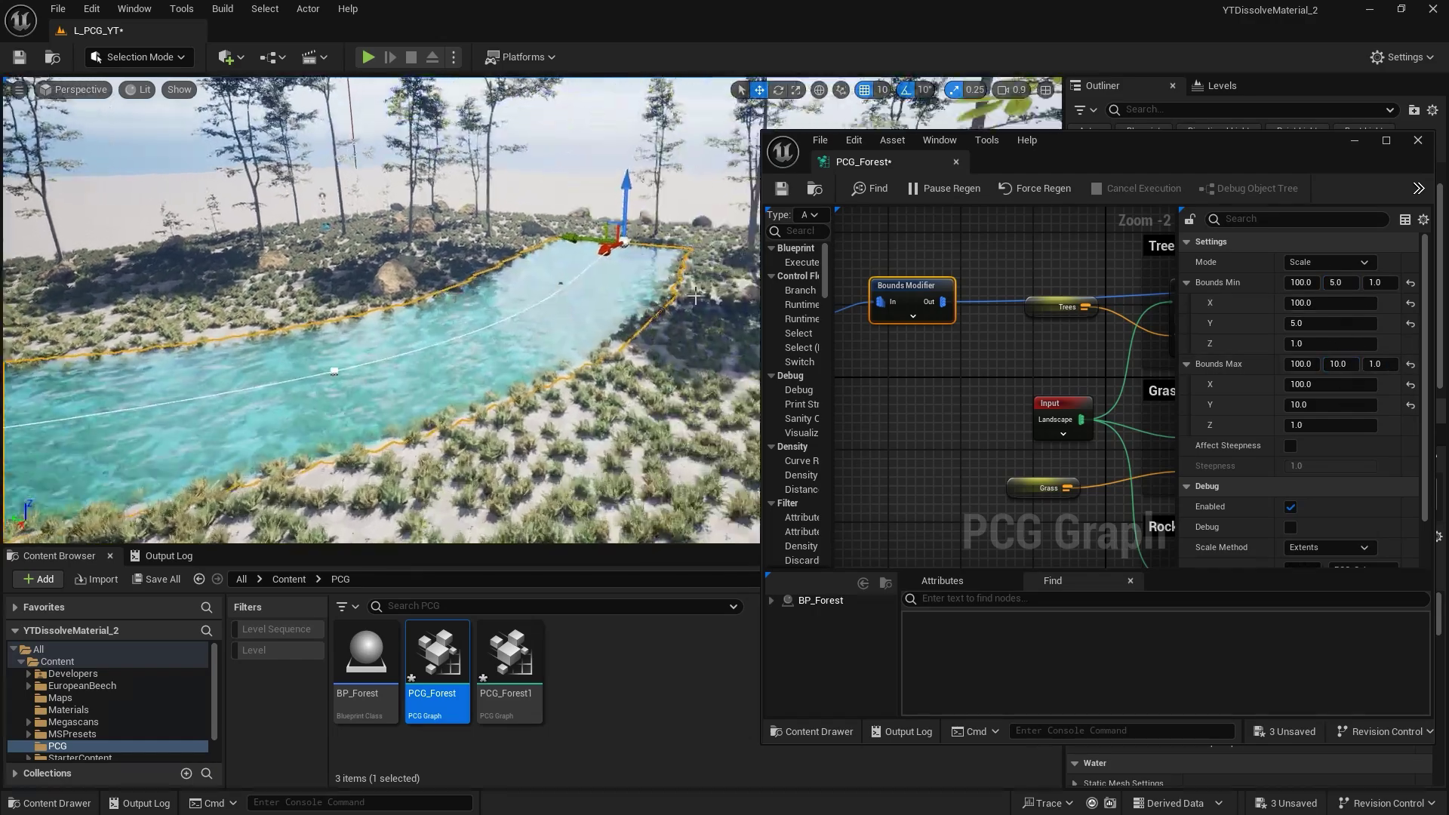
{"action": "key", "text": "a"}
{"action": "right_click_drag", "start_coordinate": [504, 314], "coordinate": [491, 316]}
{"action": "left_click_drag", "start_coordinate": [655, 256], "coordinate": [650, 260]}
{"action": "key", "text": "d"}
{"action": "right_click_drag", "start_coordinate": [651, 260], "coordinate": [639, 233]}
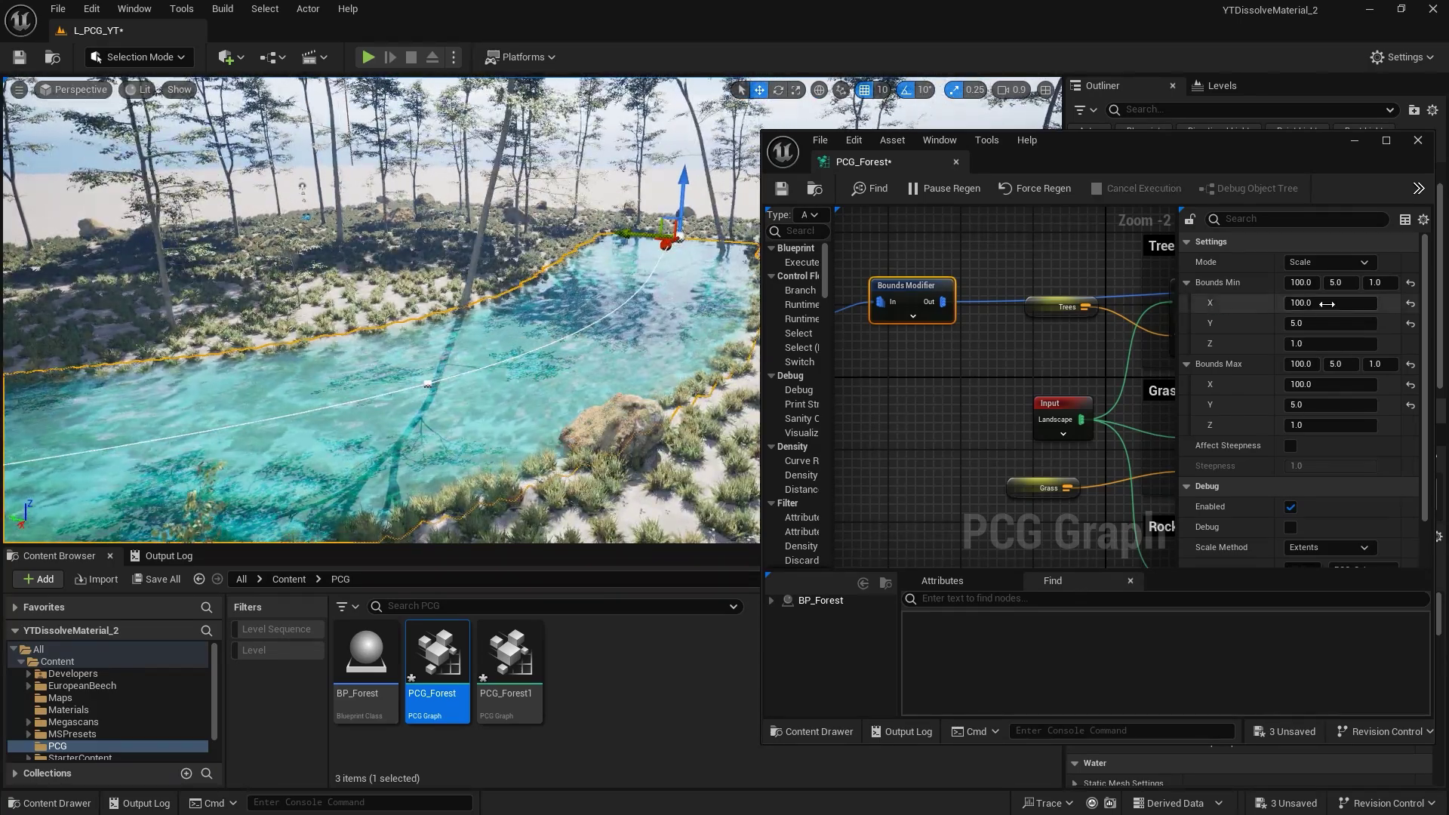
{"action": "right_click_drag", "start_coordinate": [369, 347], "coordinate": [384, 347]}
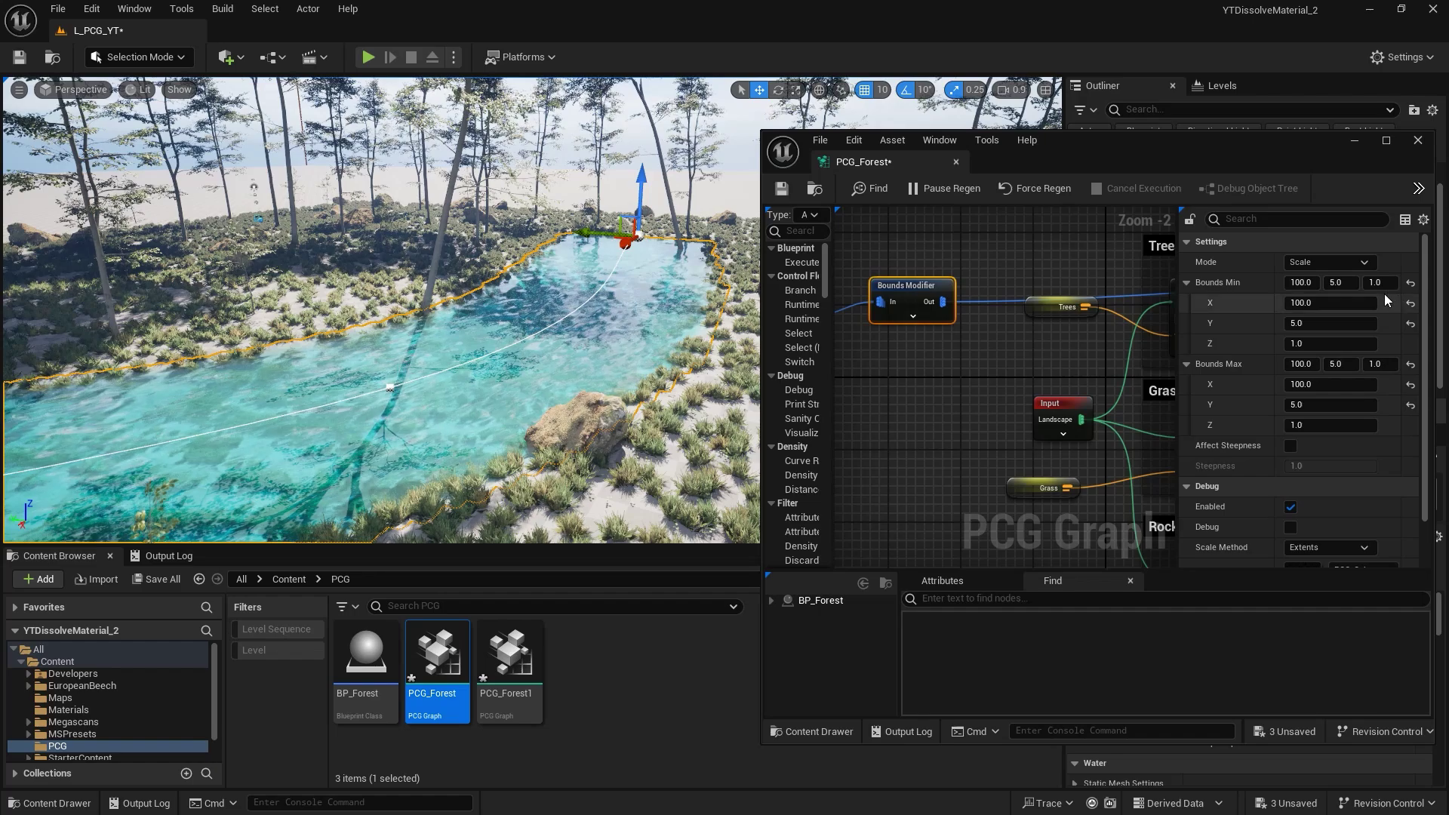
Set the Y values of Bounds Min and Bounds Max to 10 and move the river's end point to test the exclusion.
{"action": "left_click", "coordinate": [1335, 283]}
{"action": "type", "text": "10"}
{"action": "key", "text": "Return"}
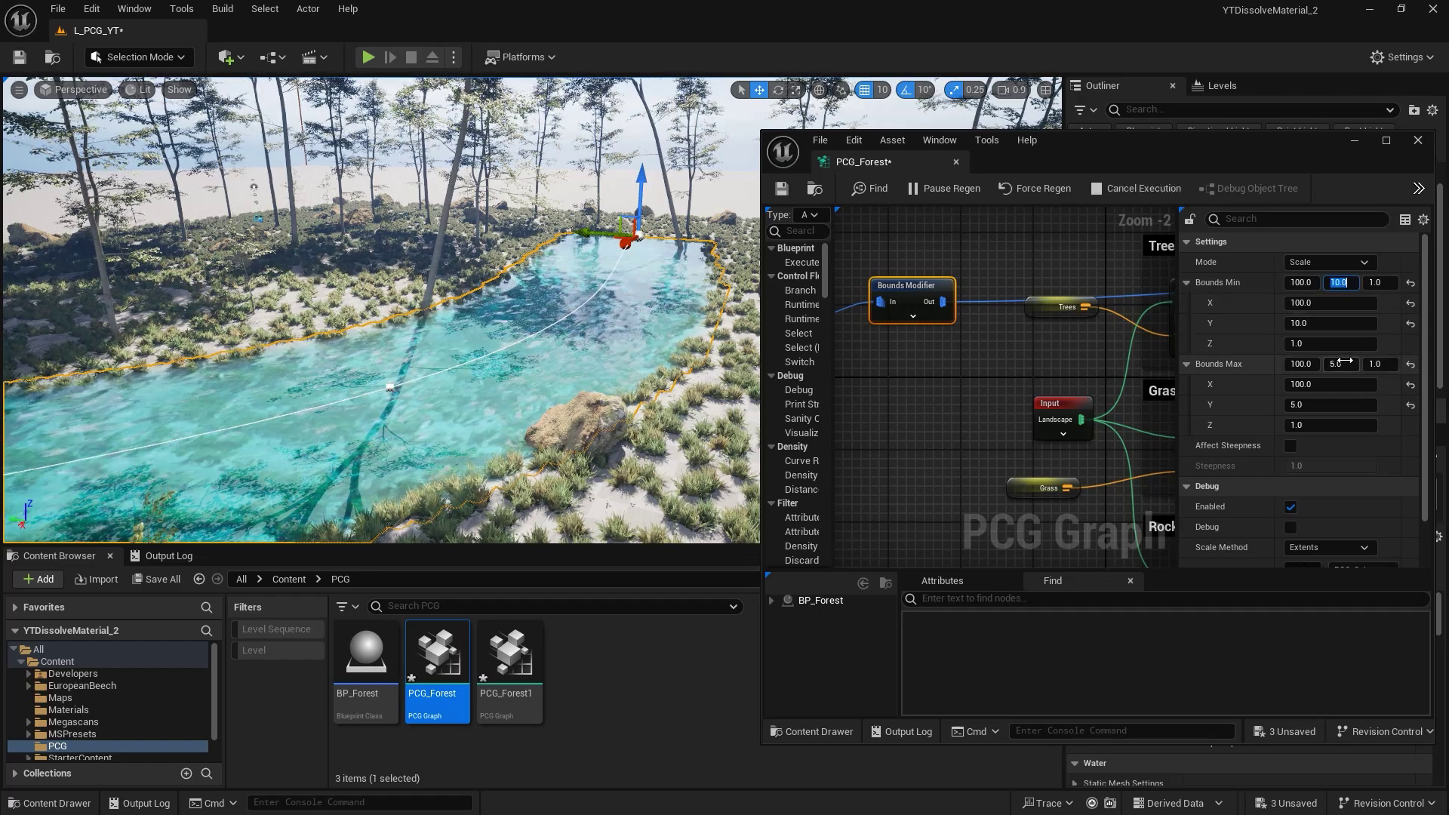
{"action": "left_click", "coordinate": [1340, 363]}
{"action": "type", "text": "10"}
{"action": "key", "text": "Return"}
{"action": "left_click_drag", "start_coordinate": [603, 235], "coordinate": [660, 243]}
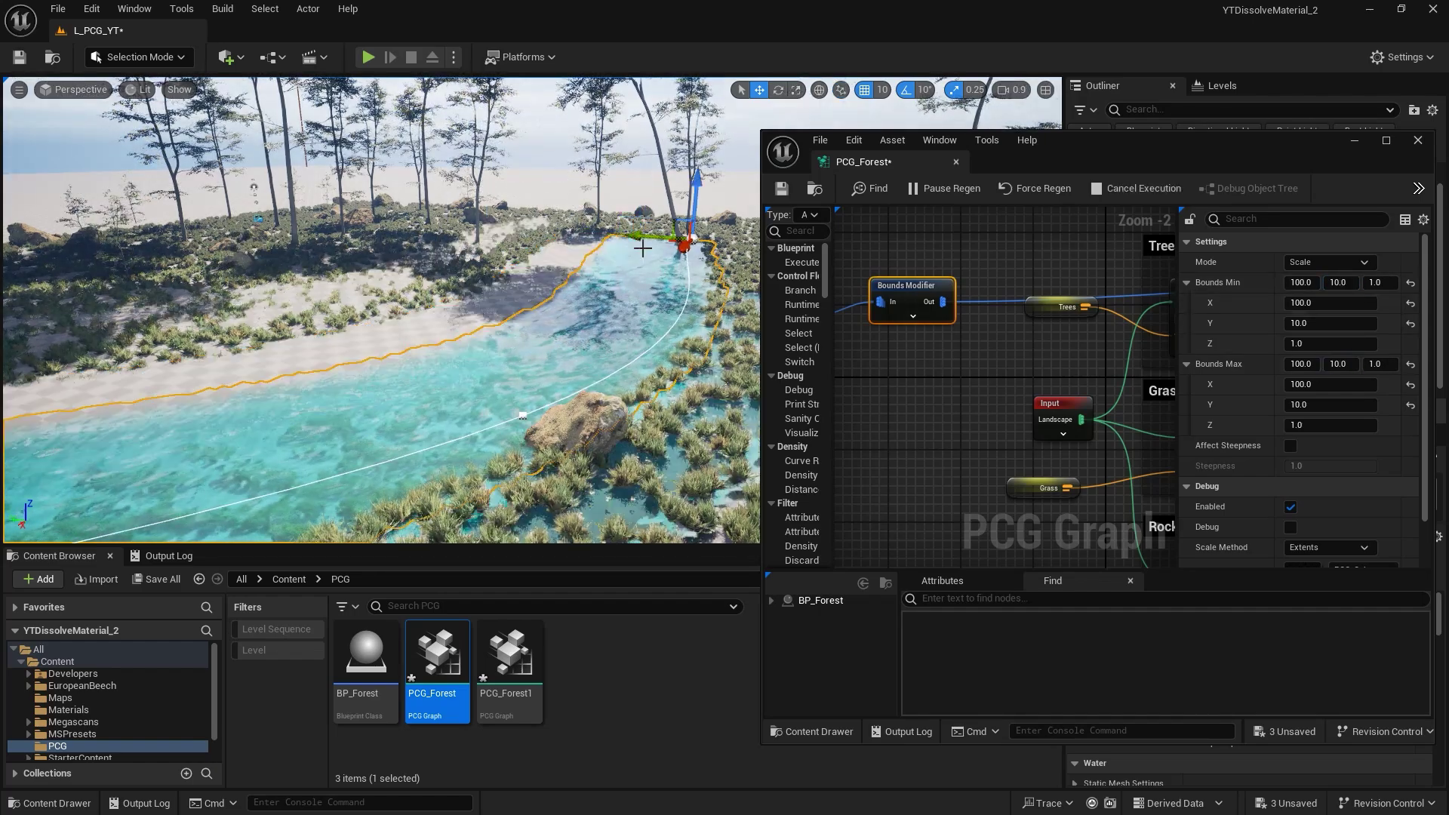
{"action": "right_click_drag", "start_coordinate": [660, 242], "coordinate": [610, 294]}
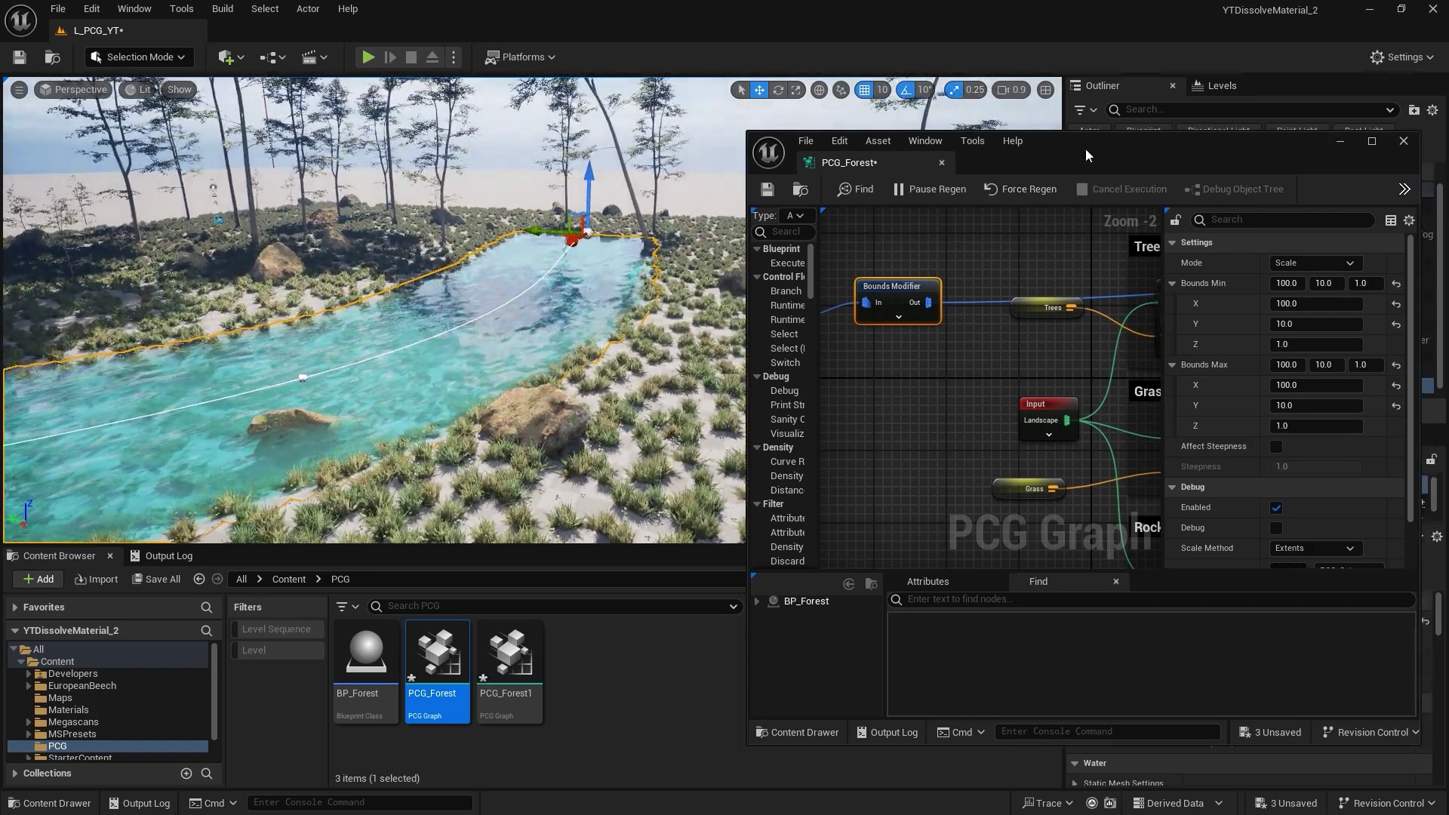
Maximize the PCG_Forest graph window and review the Get Actor Data node with its connections to the Bounds Modifier.
{"action": "left_click_drag", "start_coordinate": [1085, 148], "coordinate": [675, 6]}
{"action": "scroll", "coordinate": [491, 249], "scroll_direction": "down", "scroll_amount": 2}
{"action": "right_click_drag", "start_coordinate": [459, 208], "coordinate": [598, 288]}
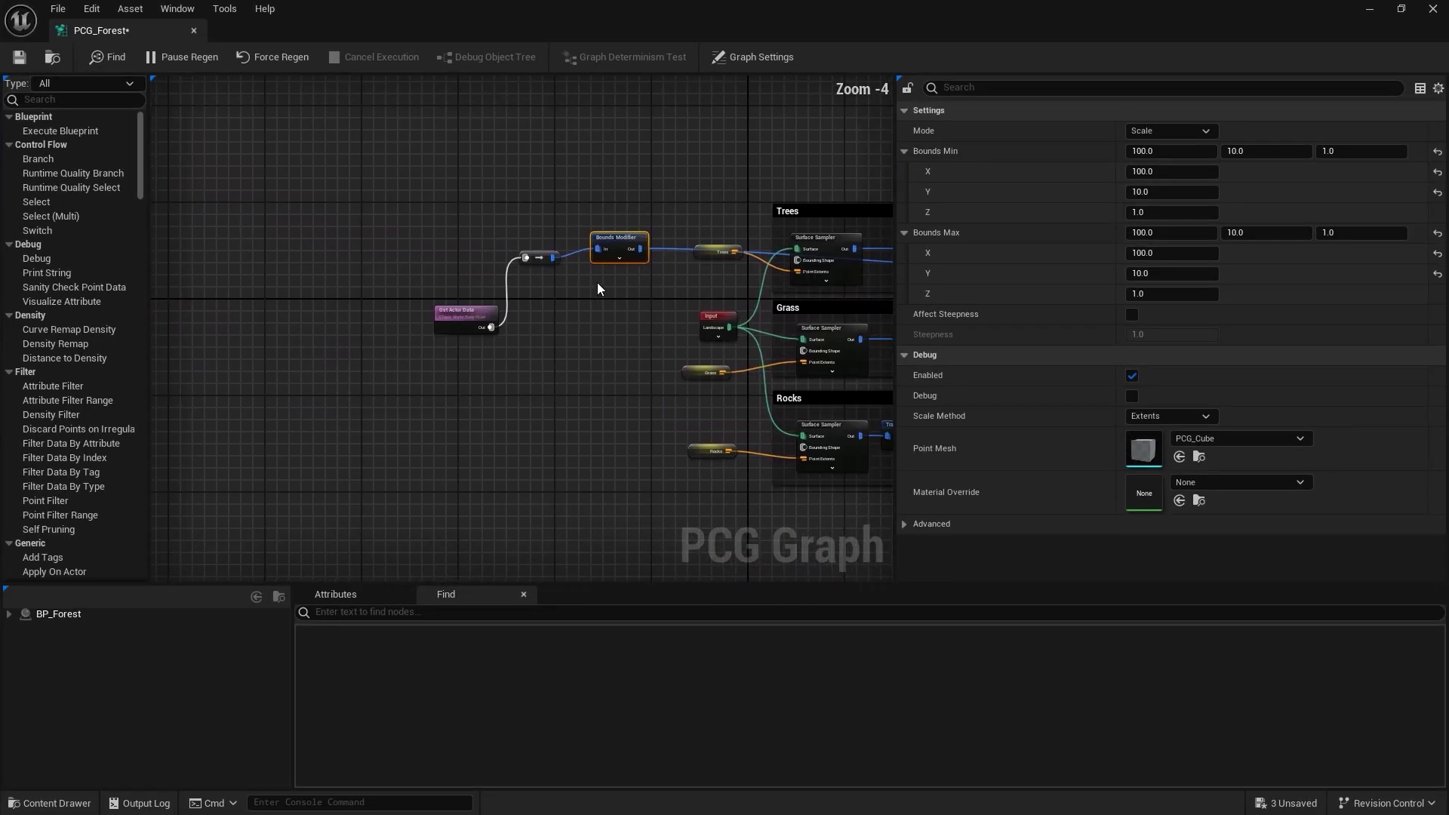
{"action": "right_click_drag", "start_coordinate": [714, 273], "coordinate": [649, 297]}
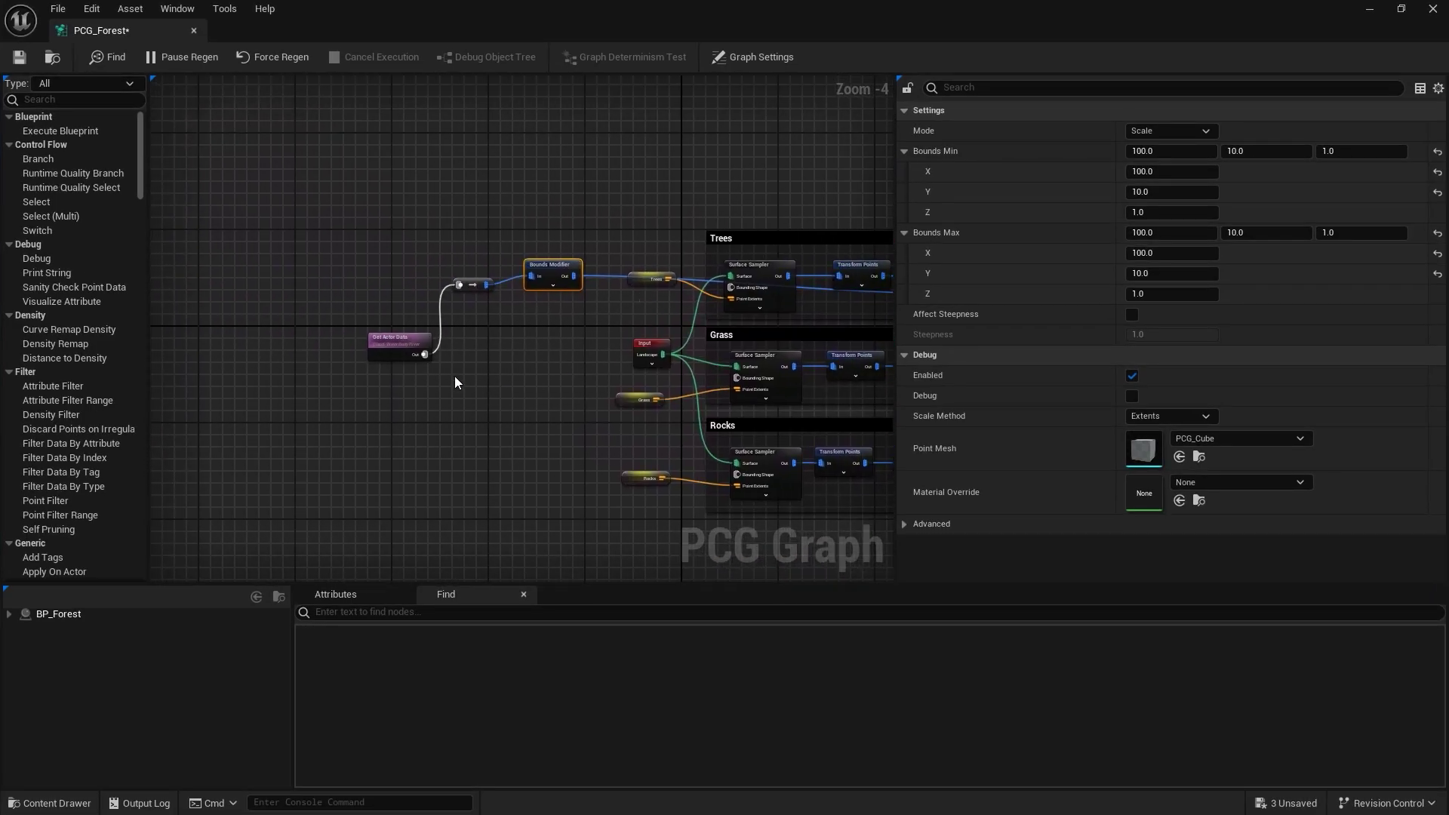
{"action": "right_click_drag", "start_coordinate": [400, 341], "coordinate": [459, 339]}
{"action": "left_click", "coordinate": [459, 344]}
{"action": "scroll", "coordinate": [585, 345], "scroll_direction": "up", "scroll_amount": 2}
{"action": "scroll", "coordinate": [668, 322], "scroll_direction": "down", "scroll_amount": 1}
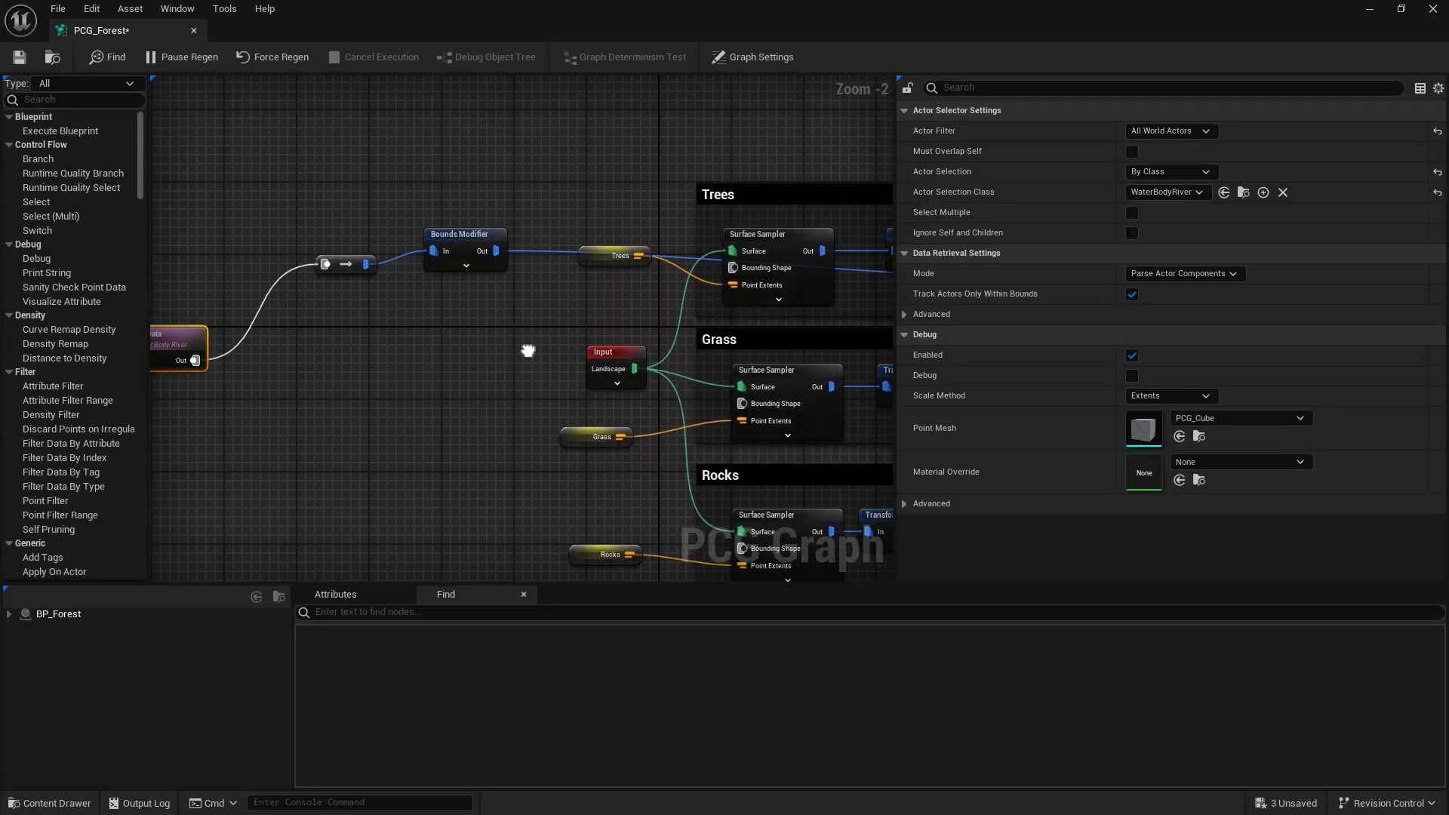
{"action": "scroll", "coordinate": [527, 342], "scroll_direction": "up", "scroll_amount": 1}
Duplicate the Bounds Modifier and its conversion node below the originals, fed by the Get Actor Data output.
{"action": "left_click_drag", "start_coordinate": [464, 231], "coordinate": [554, 280]}
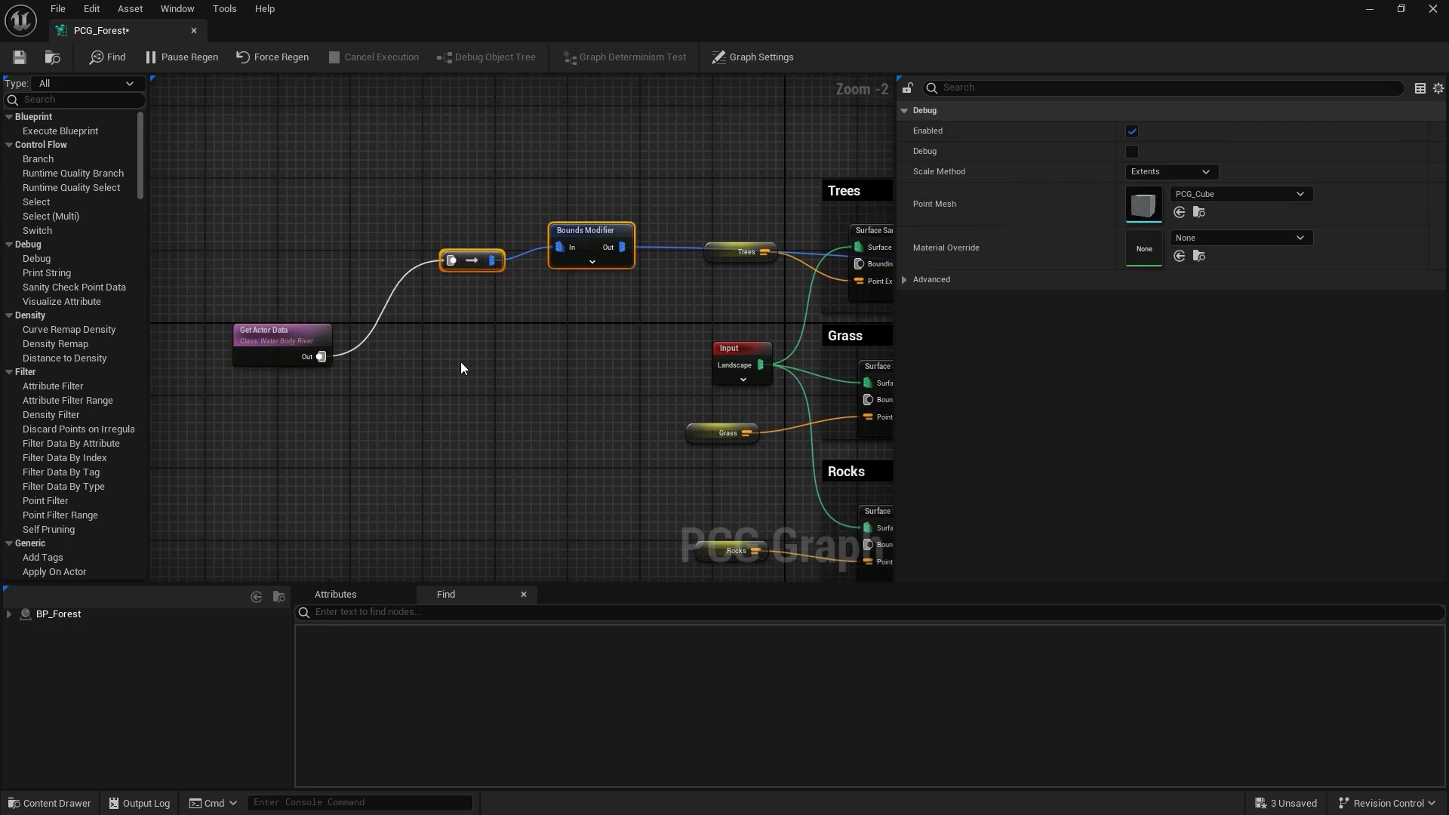
{"action": "left_click", "coordinate": [480, 379]}
{"action": "key", "text": "ctrl+v"}
{"action": "right_click_drag", "start_coordinate": [541, 363], "coordinate": [569, 293]}
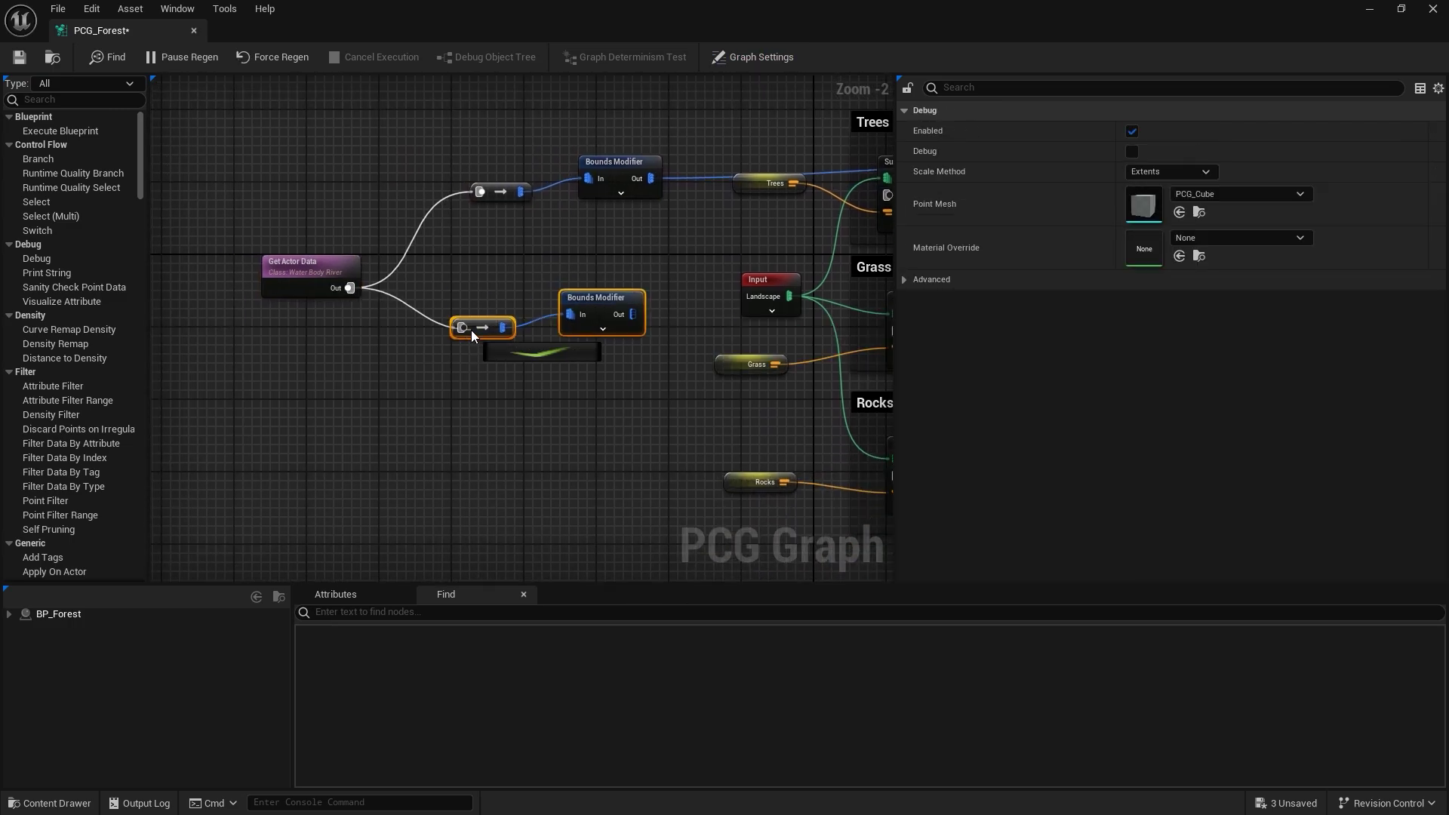
{"action": "left_click_drag", "start_coordinate": [471, 330], "coordinate": [469, 328]}
Paste a copy of the Trees Difference node near the second Bounds Modifier and connect that modifier's output to its Differences input.
{"action": "right_click_drag", "start_coordinate": [621, 305], "coordinate": [893, 230]}
{"action": "right_click_drag", "start_coordinate": [506, 296], "coordinate": [260, 325]}
{"action": "right_click_drag", "start_coordinate": [782, 255], "coordinate": [533, 274]}
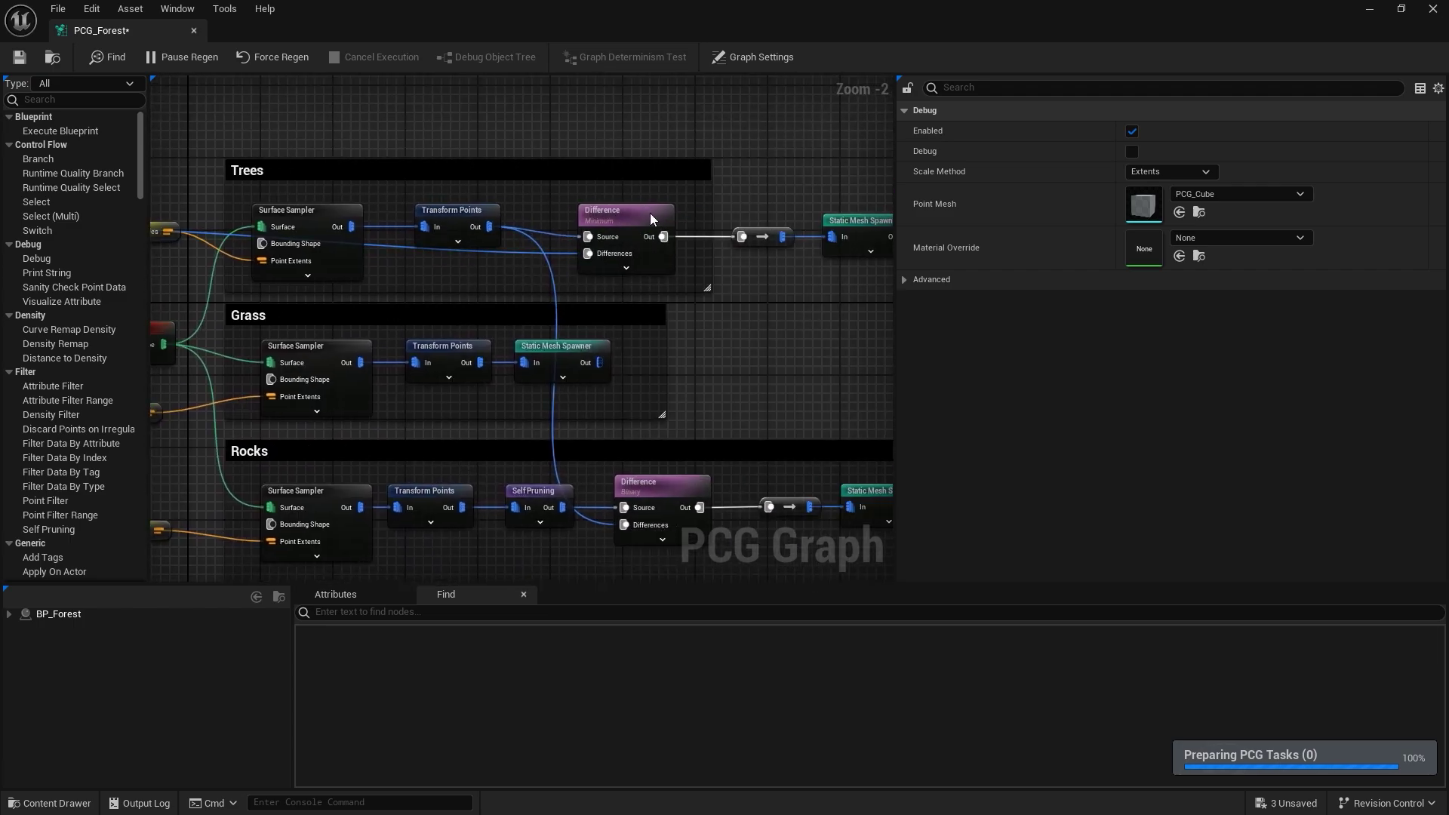
{"action": "left_click", "coordinate": [640, 211]}
{"action": "right_click_drag", "start_coordinate": [388, 306], "coordinate": [464, 325]}
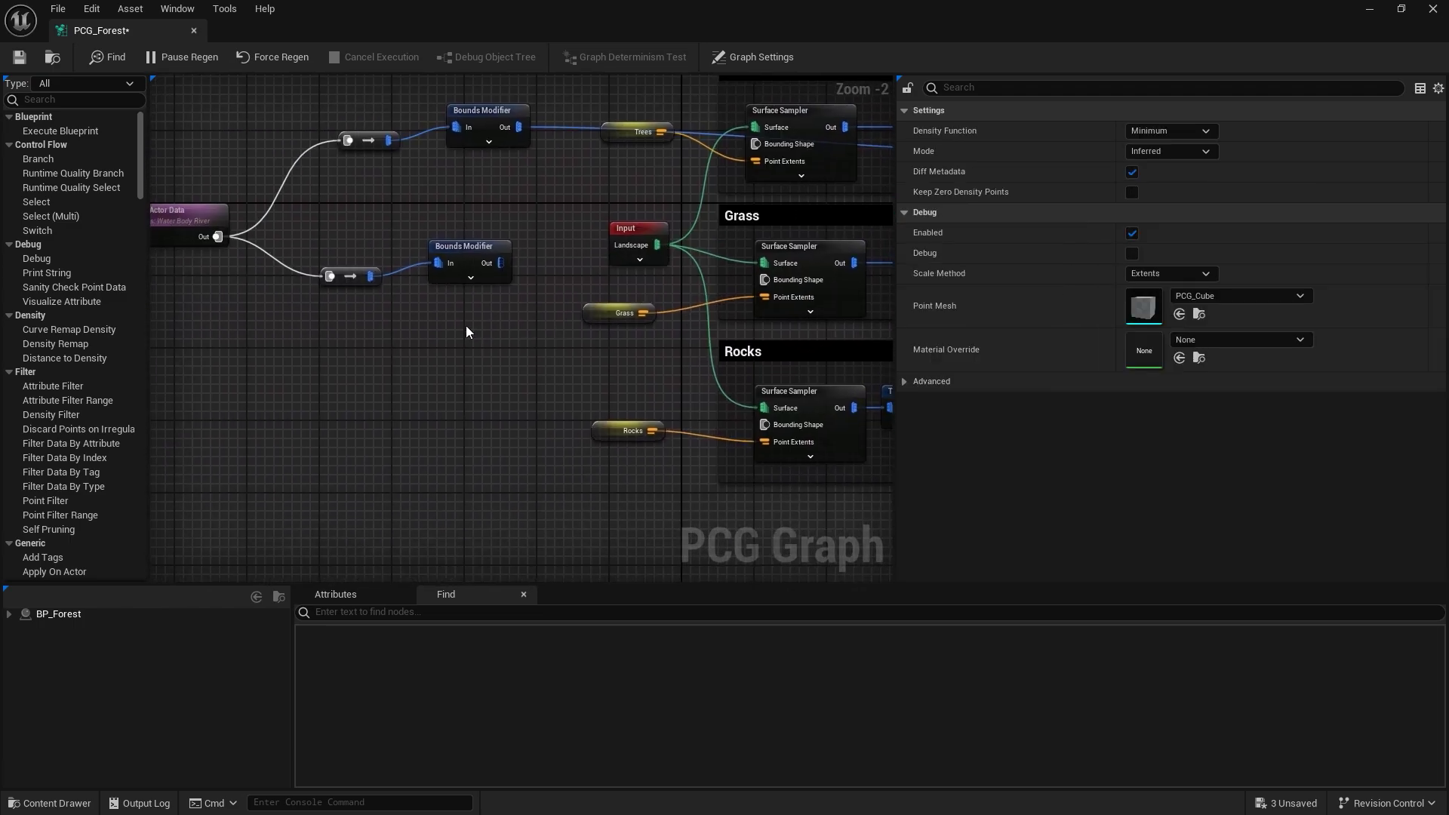
{"action": "key", "text": "ctrl+v"}
{"action": "left_click_drag", "start_coordinate": [500, 262], "coordinate": [461, 354]}
Move the duplicated conversion, Bounds Modifier and Difference nodes below the Get Actor Data node and place them closer together.
{"action": "right_click_drag", "start_coordinate": [465, 373], "coordinate": [605, 406]}
{"action": "left_click_drag", "start_coordinate": [669, 304], "coordinate": [459, 305]}
{"action": "left_click_drag", "start_coordinate": [587, 305], "coordinate": [424, 413]}
{"action": "left_click_drag", "start_coordinate": [654, 365], "coordinate": [599, 365]}
Move the Grass group's Transform Points and Static Mesh Spawner away from its Surface Sampler and widen the Grass comment box.
{"action": "right_click_drag", "start_coordinate": [766, 368], "coordinate": [370, 398]}
{"action": "scroll", "coordinate": [630, 340], "scroll_direction": "down", "scroll_amount": 1}
{"action": "right_click_drag", "start_coordinate": [629, 340], "coordinate": [562, 333]}
{"action": "right_click_drag", "start_coordinate": [404, 293], "coordinate": [483, 249]}
{"action": "right_click_drag", "start_coordinate": [320, 341], "coordinate": [398, 346]}
{"action": "right_click_drag", "start_coordinate": [760, 307], "coordinate": [390, 331]}
{"action": "left_click", "coordinate": [483, 305]}
{"action": "left_click", "coordinate": [379, 305], "text": "shift"}
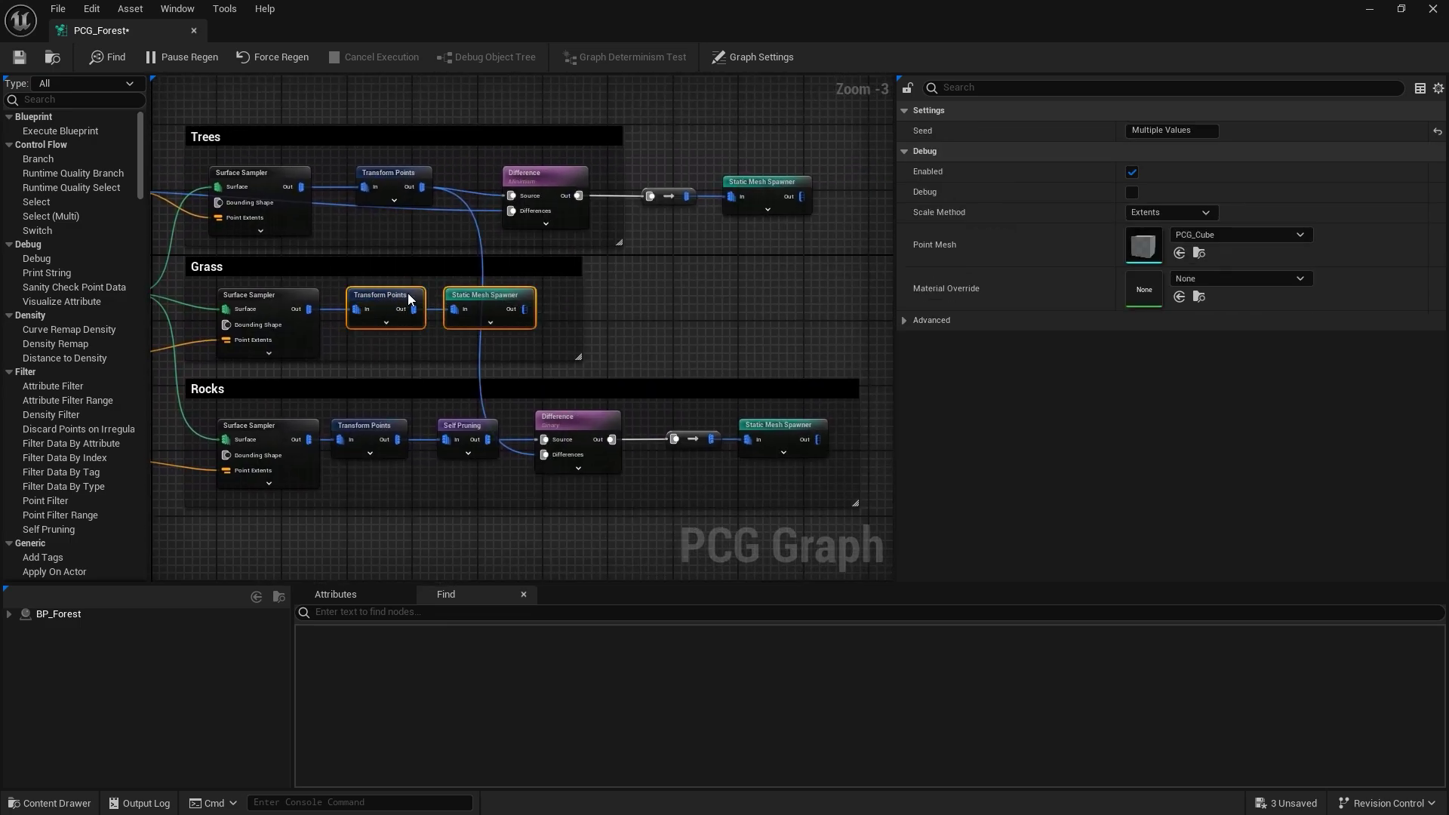
{"action": "left_click_drag", "start_coordinate": [407, 301], "coordinate": [710, 309]}
{"action": "left_click", "coordinate": [586, 292]}
{"action": "left_click_drag", "start_coordinate": [581, 291], "coordinate": [638, 292]}
{"action": "left_click_drag", "start_coordinate": [804, 353], "coordinate": [694, 301]}
{"action": "right_click_drag", "start_coordinate": [401, 320], "coordinate": [848, 279]}
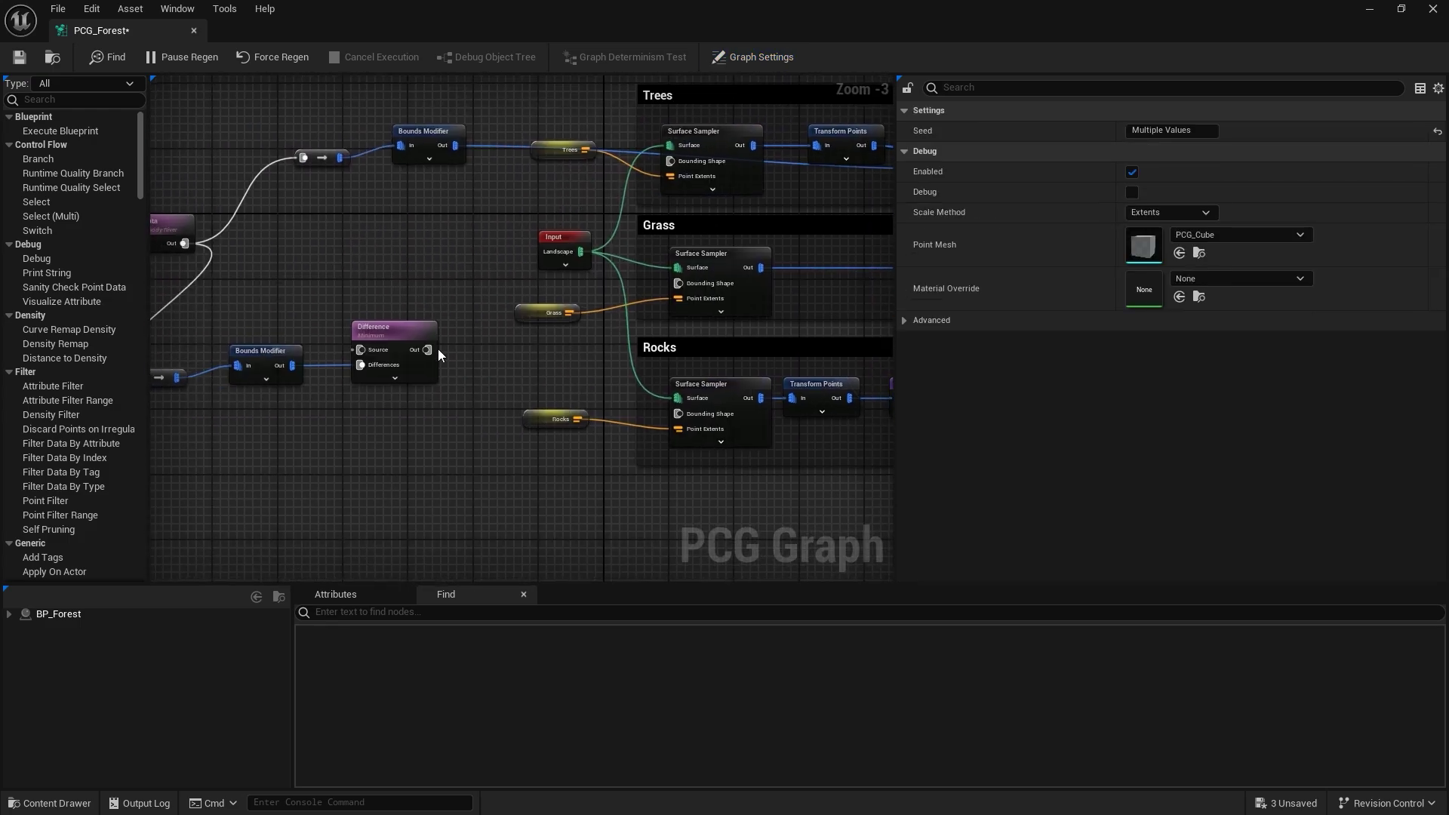
Move the pasted Difference node into the Grass group, below the Trees group's Difference node.
{"action": "left_click_drag", "start_coordinate": [394, 329], "coordinate": [758, 260]}
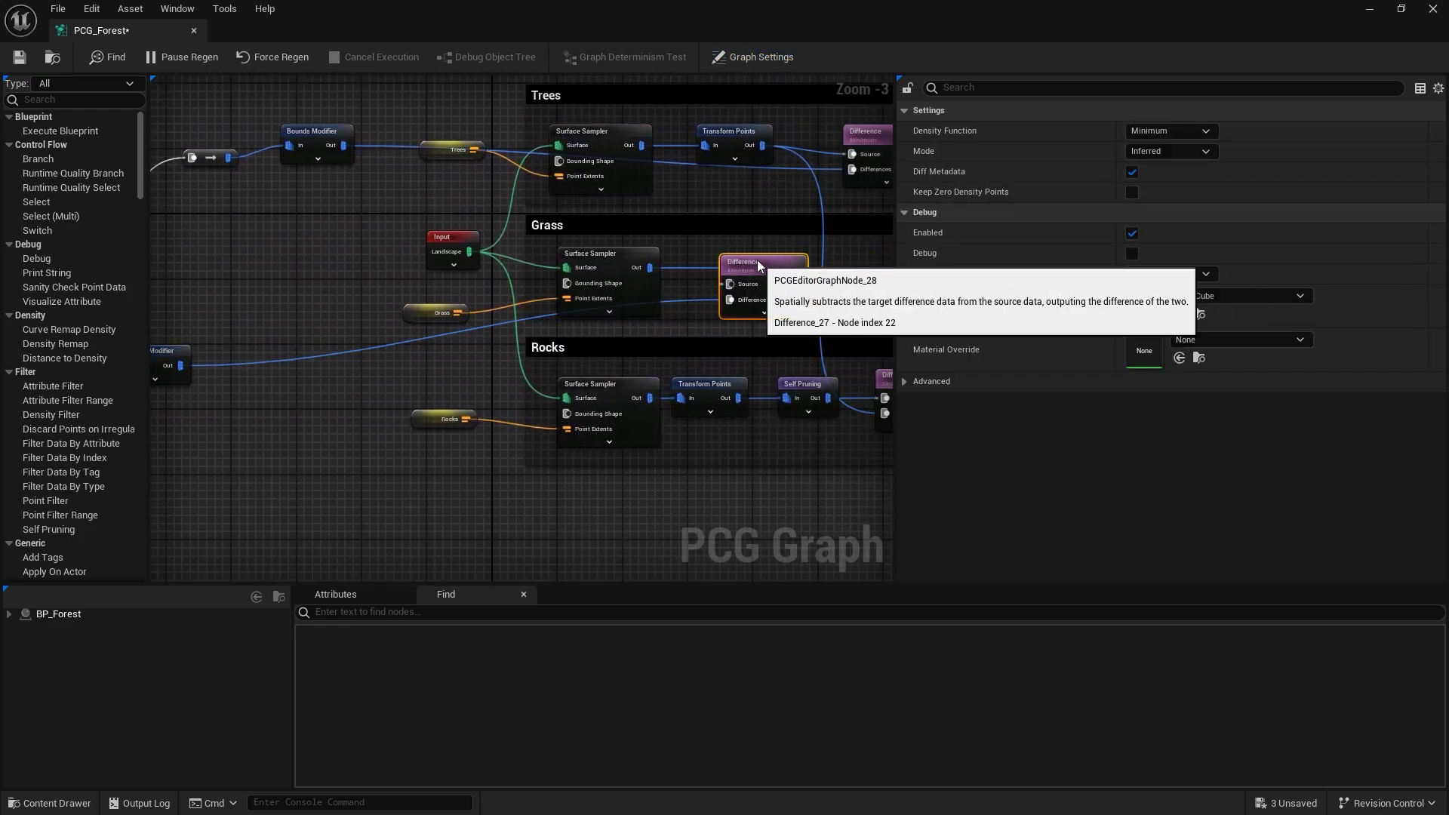
{"action": "scroll", "coordinate": [828, 276], "scroll_direction": "up", "scroll_amount": 1}
{"action": "right_click_drag", "start_coordinate": [827, 276], "coordinate": [592, 314]}
{"action": "left_click_drag", "start_coordinate": [498, 293], "coordinate": [613, 300]}
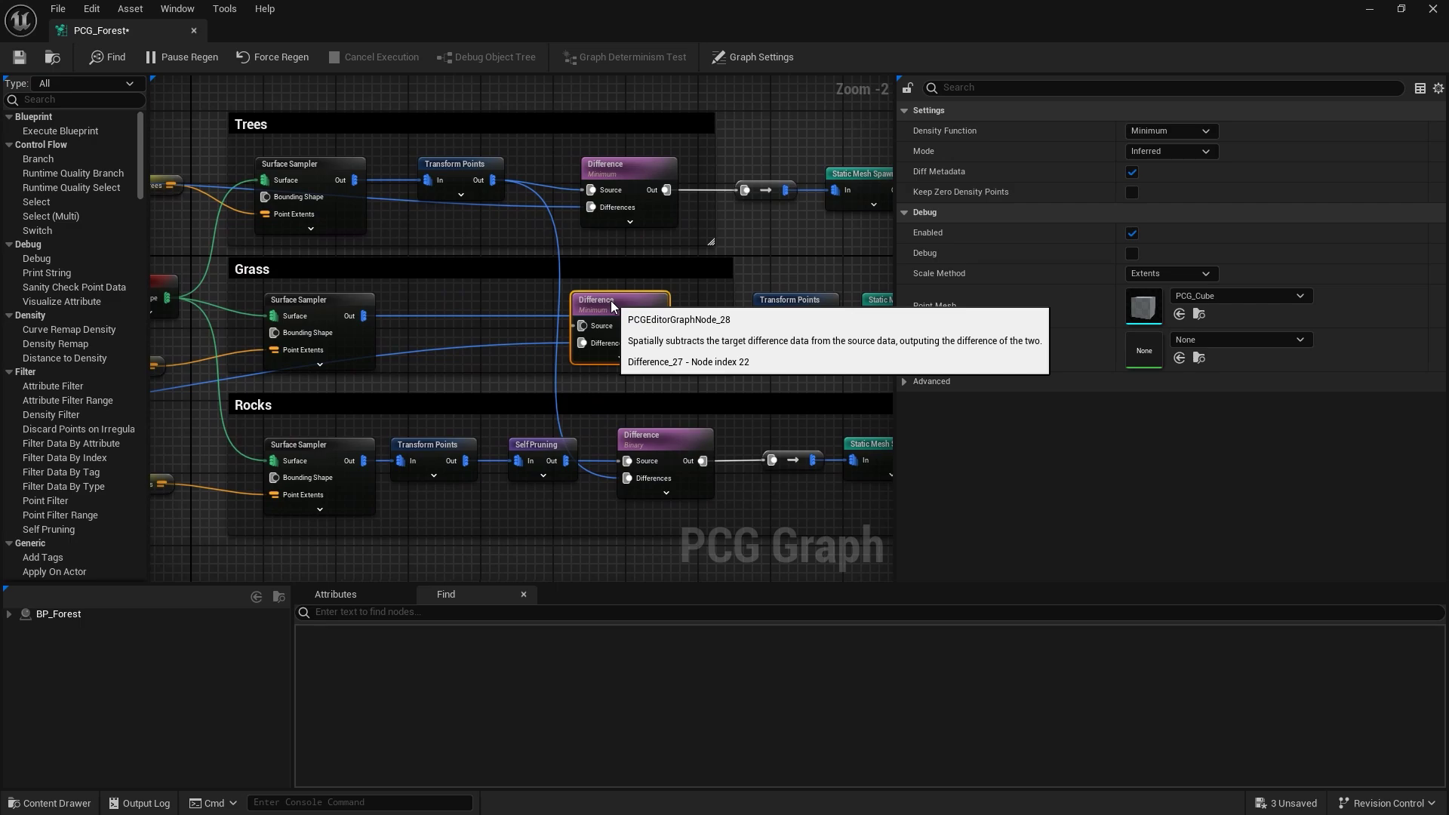
{"action": "right_click_drag", "start_coordinate": [845, 319], "coordinate": [699, 328]}
Move the Grass group's Transform Points beside its Surface Sampler and its Static Mesh Spawner past the Difference node.
{"action": "left_click_drag", "start_coordinate": [747, 362], "coordinate": [312, 314]}
{"action": "scroll", "coordinate": [542, 319], "scroll_direction": "up", "scroll_amount": 2}
{"action": "mouse_move", "coordinate": [367, 326]}
{"action": "right_mouse_down"}
{"action": "mouse_move", "coordinate": [542, 318]}
{"action": "mouse_move", "coordinate": [371, 330]}
{"action": "right_mouse_up"}
{"action": "left_click_drag", "start_coordinate": [414, 304], "coordinate": [777, 315]}
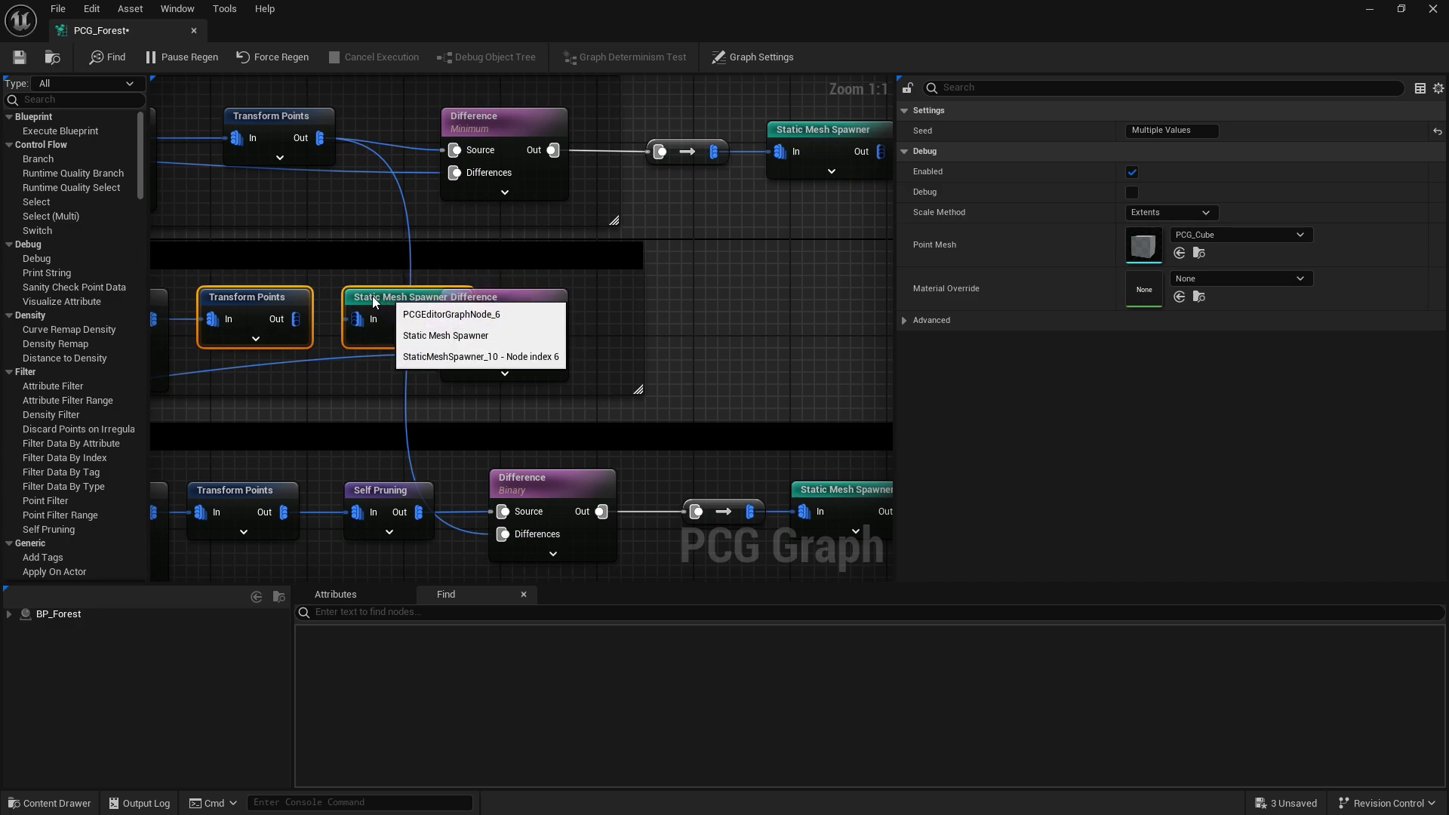
{"action": "left_click", "coordinate": [347, 292]}
{"action": "left_click_drag", "start_coordinate": [394, 292], "coordinate": [773, 316]}
{"action": "right_click_drag", "start_coordinate": [354, 313], "coordinate": [472, 305]}
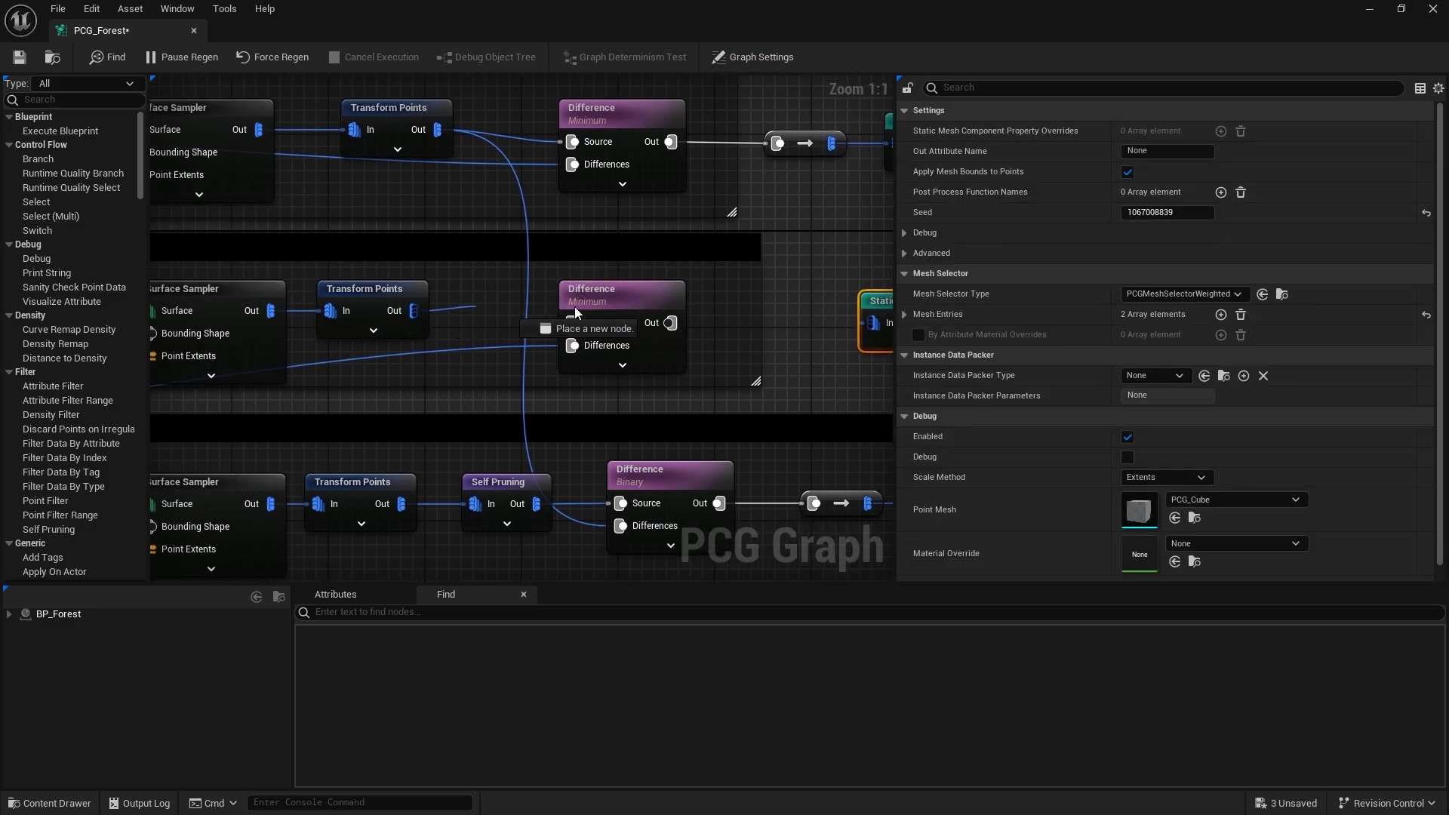
Connect the Grass Transform Points to the Difference node's Source and its output through a To Point node to the Static Mesh Spawner.
{"action": "left_click_drag", "start_coordinate": [574, 306], "coordinate": [604, 288]}
{"action": "right_click_drag", "start_coordinate": [753, 295], "coordinate": [515, 302]}
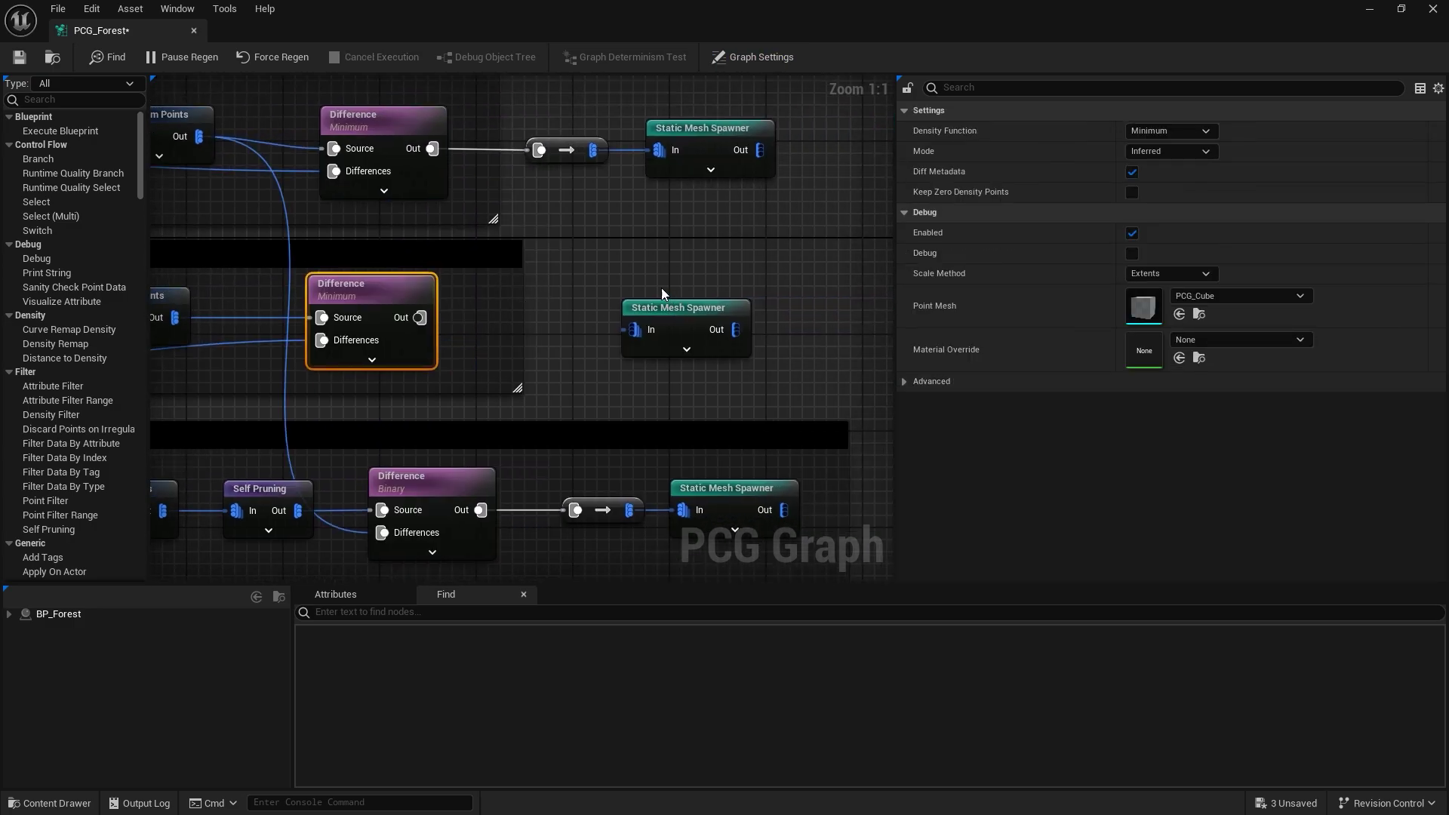
{"action": "left_click_drag", "start_coordinate": [663, 305], "coordinate": [638, 281]}
{"action": "scroll", "coordinate": [450, 357], "scroll_direction": "down", "scroll_amount": 1}
{"action": "right_click_drag", "start_coordinate": [450, 358], "coordinate": [554, 339]}
{"action": "left_click_drag", "start_coordinate": [534, 304], "coordinate": [696, 295]}
{"action": "left_click_drag", "start_coordinate": [750, 268], "coordinate": [781, 278]}
{"action": "left_click_drag", "start_coordinate": [610, 277], "coordinate": [654, 304]}
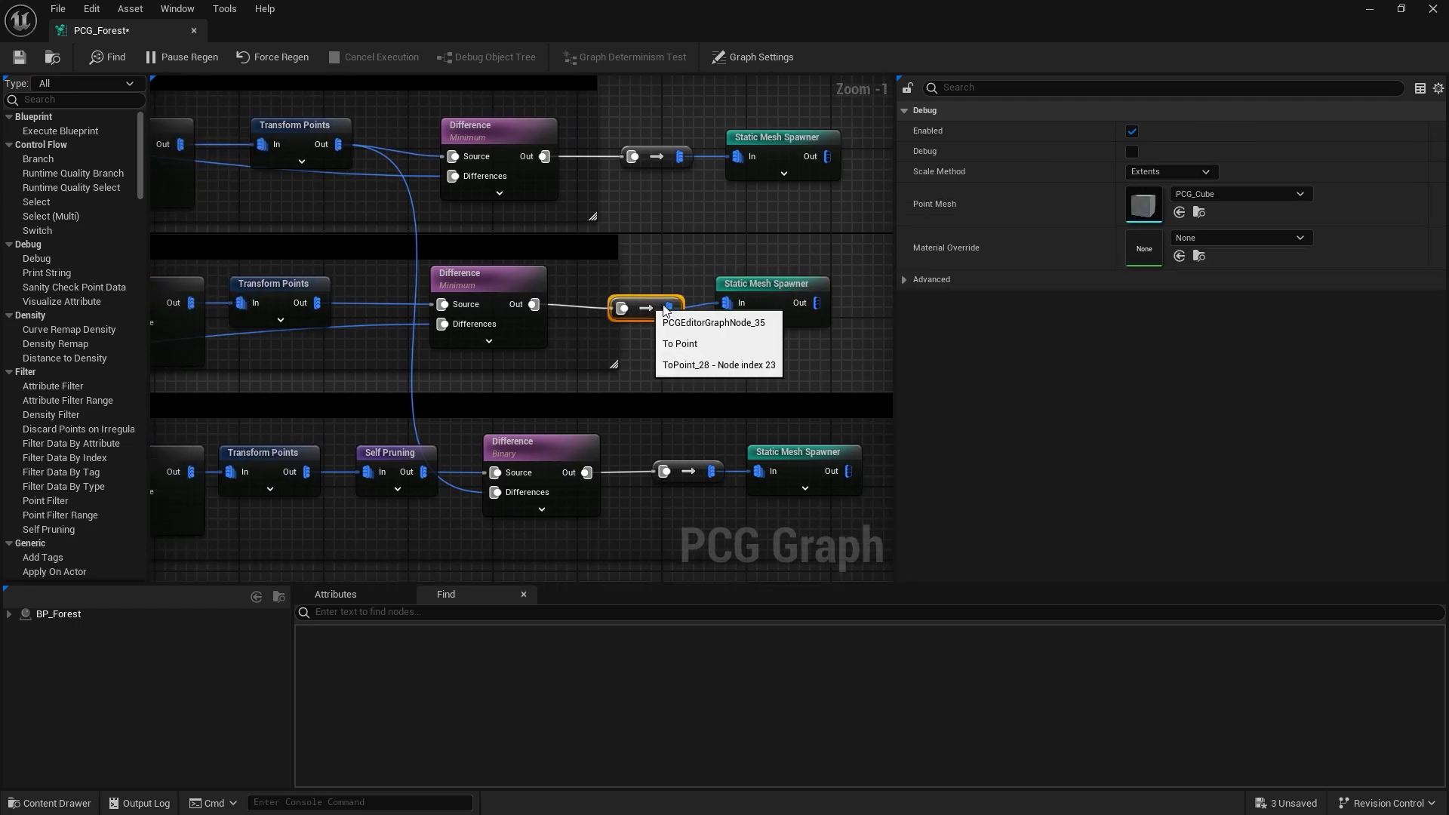
Align the Grass group's Difference, To Point and Static Mesh Spawner nodes in a compact row.
{"action": "left_click_drag", "start_coordinate": [759, 291], "coordinate": [739, 292]}
{"action": "left_click_drag", "start_coordinate": [623, 306], "coordinate": [626, 298]}
{"action": "left_click", "coordinate": [626, 260]}
{"action": "left_click_drag", "start_coordinate": [770, 336], "coordinate": [638, 283]}
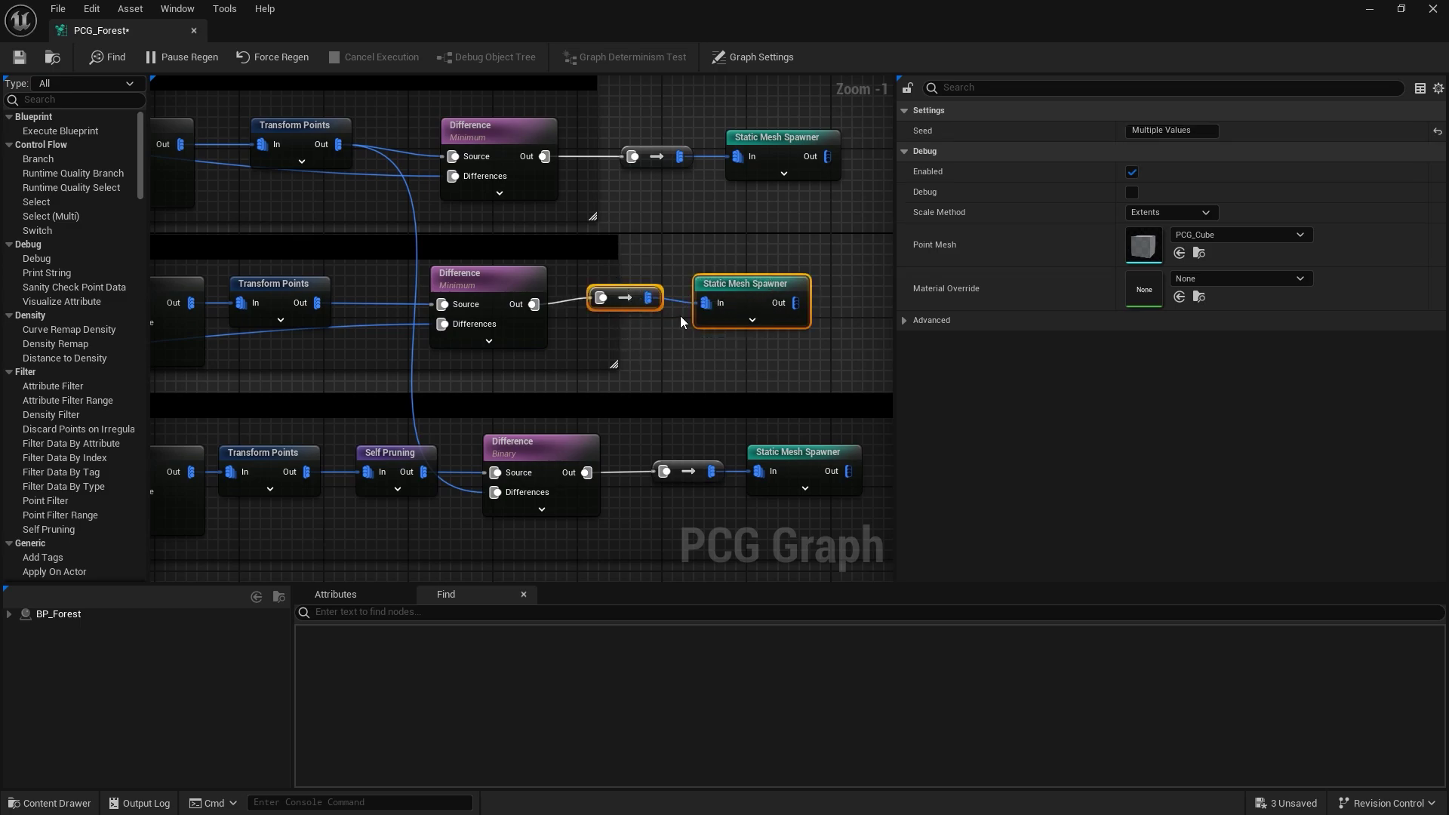
{"action": "scroll", "coordinate": [681, 316], "scroll_direction": "down", "scroll_amount": 2}
{"action": "left_click_drag", "start_coordinate": [566, 311], "coordinate": [559, 320]}
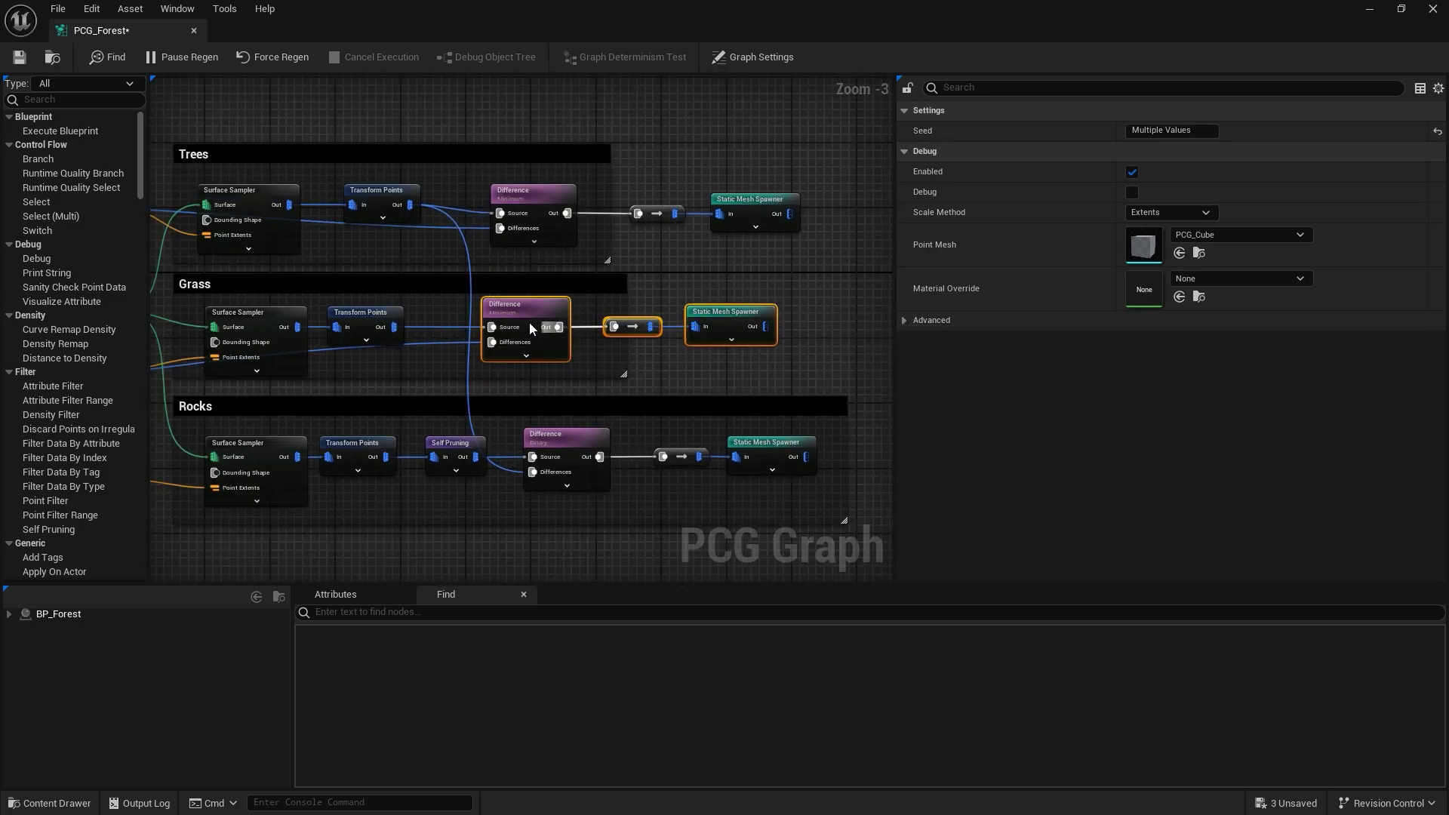
Save the PCG_Forest graph.
{"action": "right_click_drag", "start_coordinate": [302, 176], "coordinate": [382, 188]}
{"action": "scroll", "coordinate": [322, 283], "scroll_direction": "down", "scroll_amount": 2}
{"action": "scroll", "coordinate": [430, 296], "scroll_direction": "up", "scroll_amount": 2}
{"action": "right_click_drag", "start_coordinate": [207, 329], "coordinate": [551, 317]}
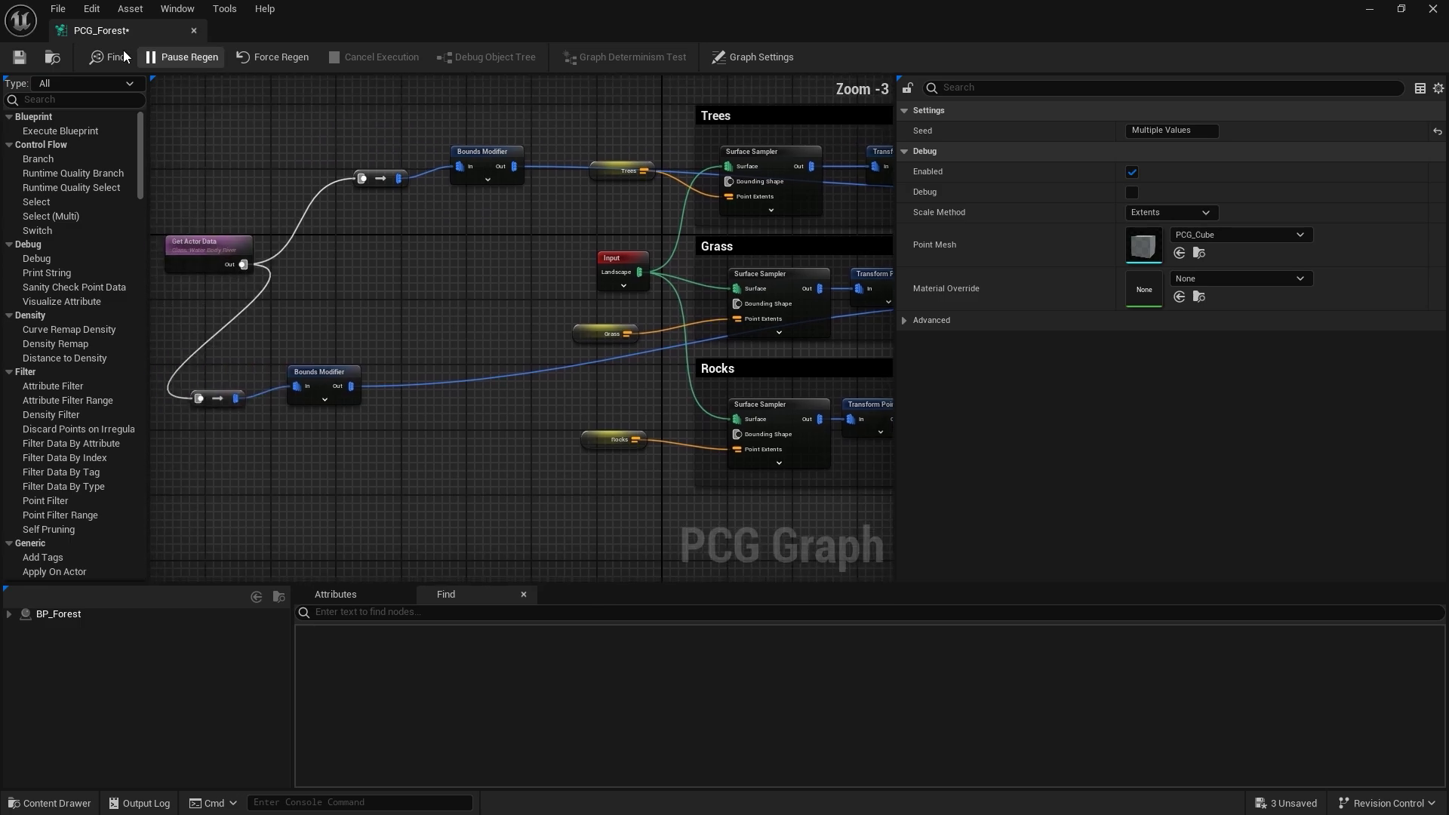
{"action": "left_click", "coordinate": [19, 57]}
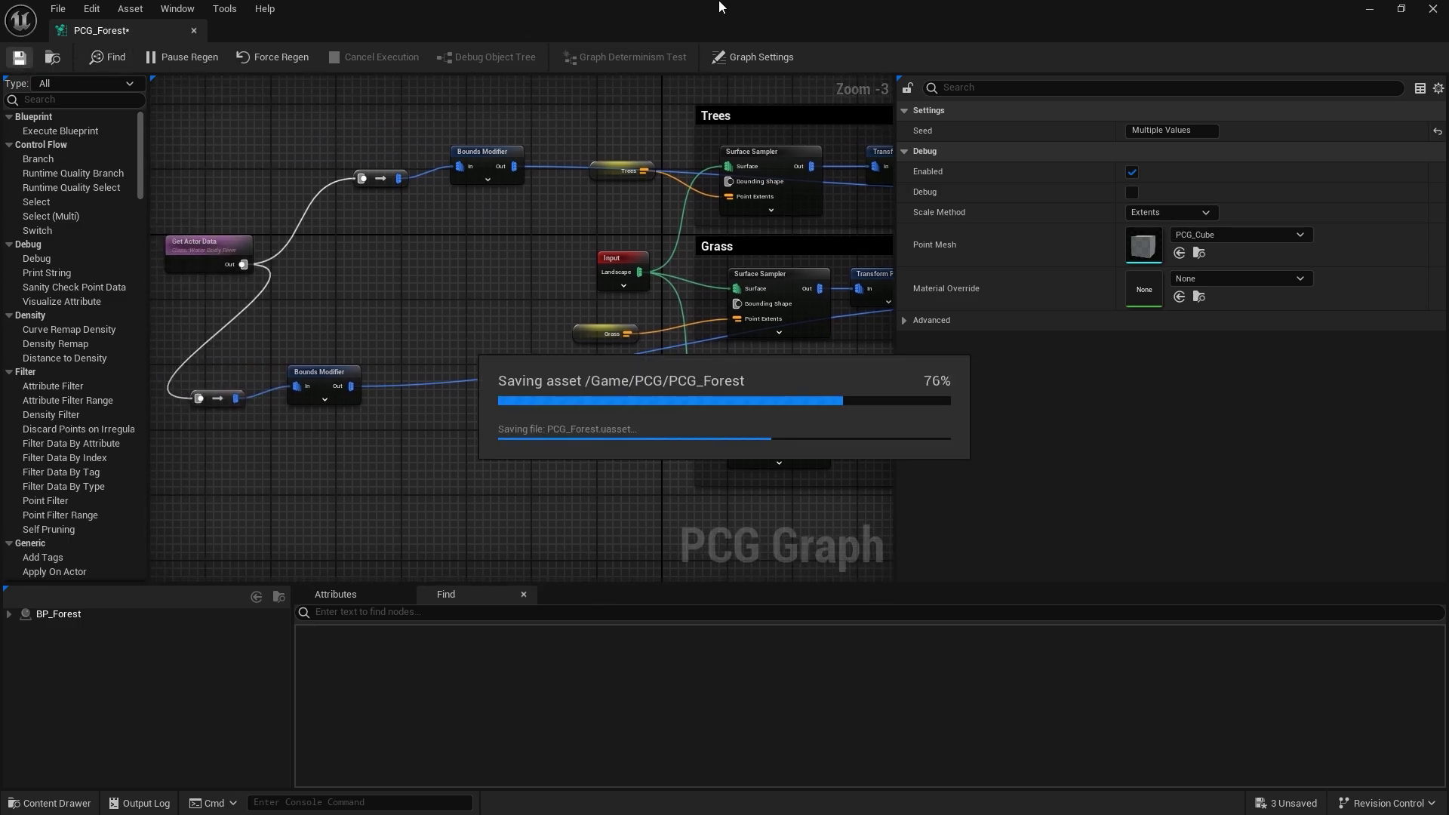
Switch to the level, shift the WaterBodyRiver, and inspect the vegetation along its banks.
{"action": "left_click_drag", "start_coordinate": [700, 29], "coordinate": [1448, 344]}
{"action": "mouse_move", "coordinate": [531, 228]}
{"action": "left_mouse_down"}
{"action": "mouse_move", "coordinate": [466, 219]}
{"action": "mouse_move", "coordinate": [559, 228]}
{"action": "mouse_move", "coordinate": [596, 265]}
{"action": "mouse_move", "coordinate": [546, 230]}
{"action": "left_mouse_up"}
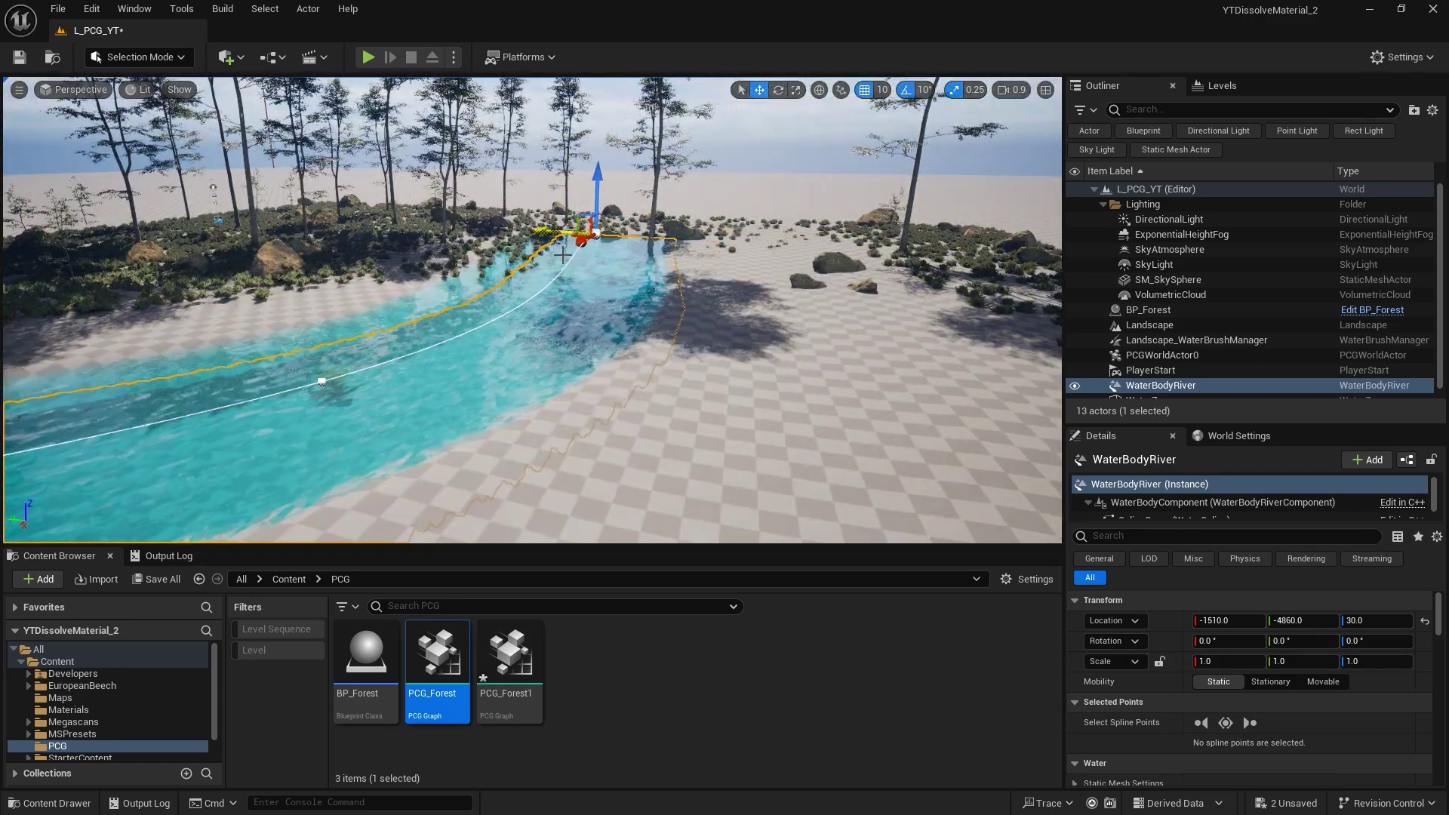
{"action": "right_click_drag", "start_coordinate": [600, 308], "coordinate": [730, 314]}
{"action": "key", "text": "s"}
{"action": "key", "text": "w"}
{"action": "key", "text": "s"}
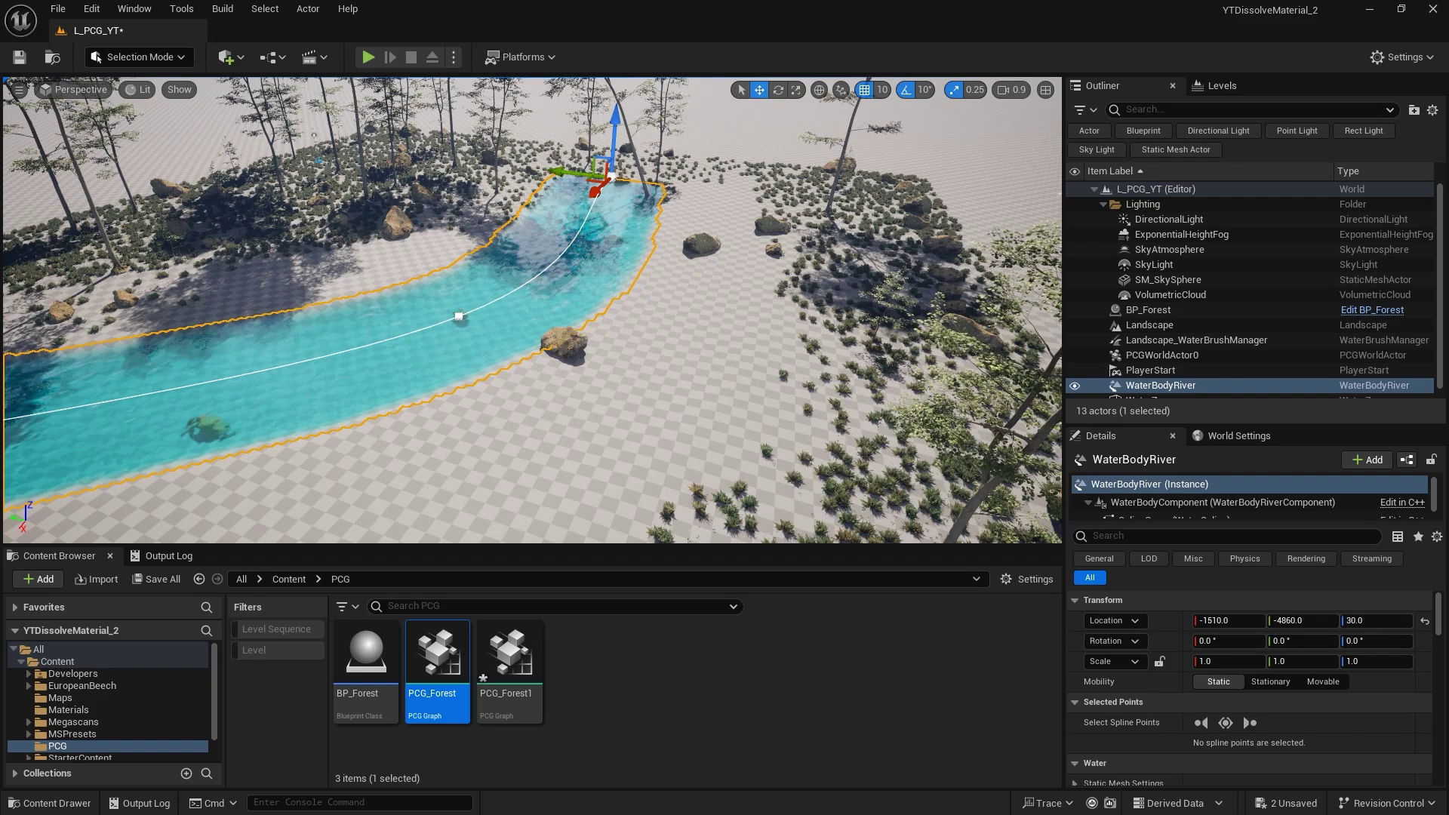
Bring the graph back beside the level and set the lower Bounds Modifier's Bounds Min and Max X values to 50.
{"action": "left_click_drag", "start_coordinate": [1448, 198], "coordinate": [1093, 102]}
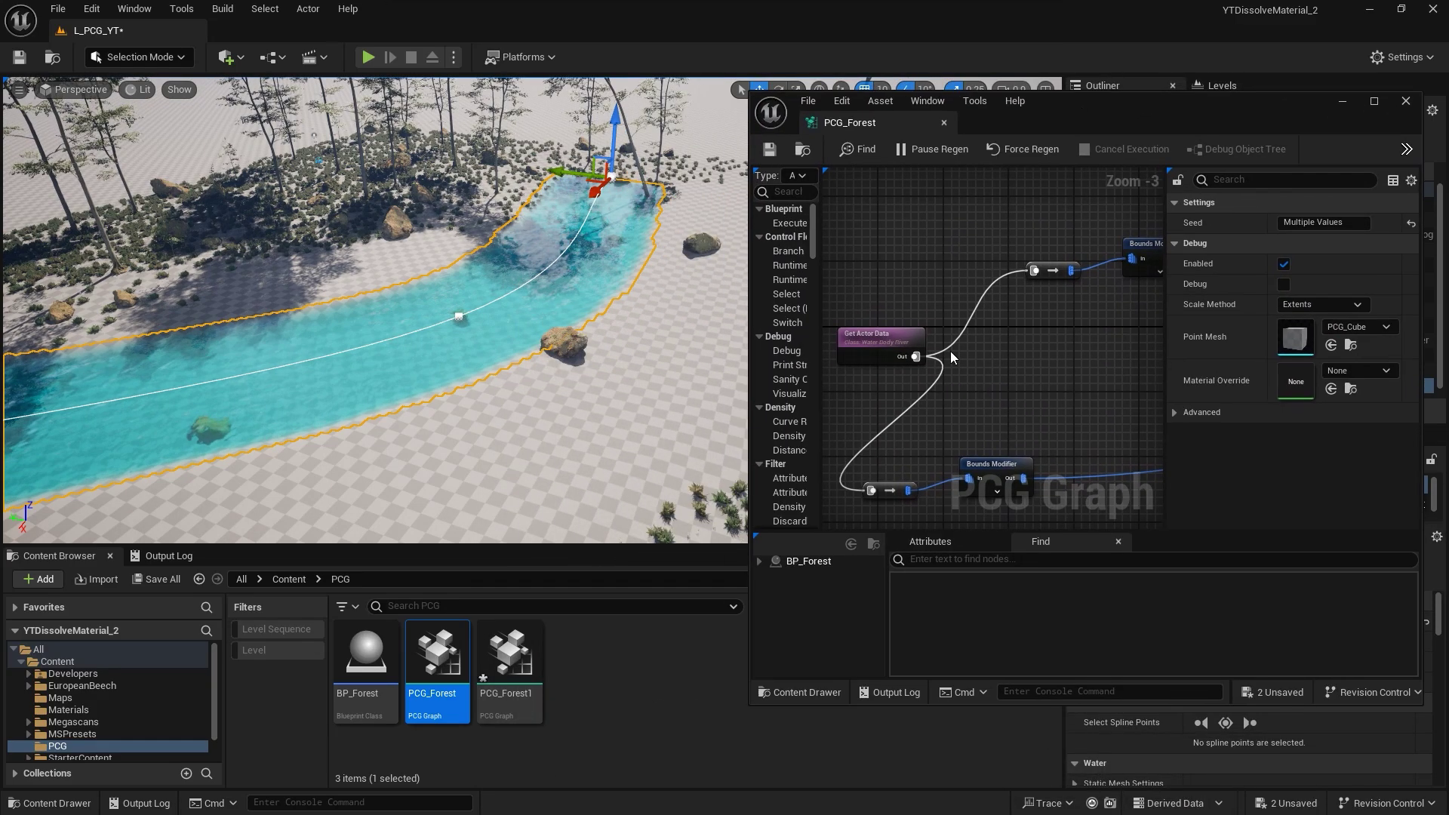
{"action": "right_click_drag", "start_coordinate": [950, 355], "coordinate": [838, 282]}
{"action": "scroll", "coordinate": [1057, 355], "scroll_direction": "down", "scroll_amount": 2}
{"action": "right_click_drag", "start_coordinate": [1086, 347], "coordinate": [1090, 314]}
{"action": "scroll", "coordinate": [1090, 314], "scroll_direction": "up", "scroll_amount": 3}
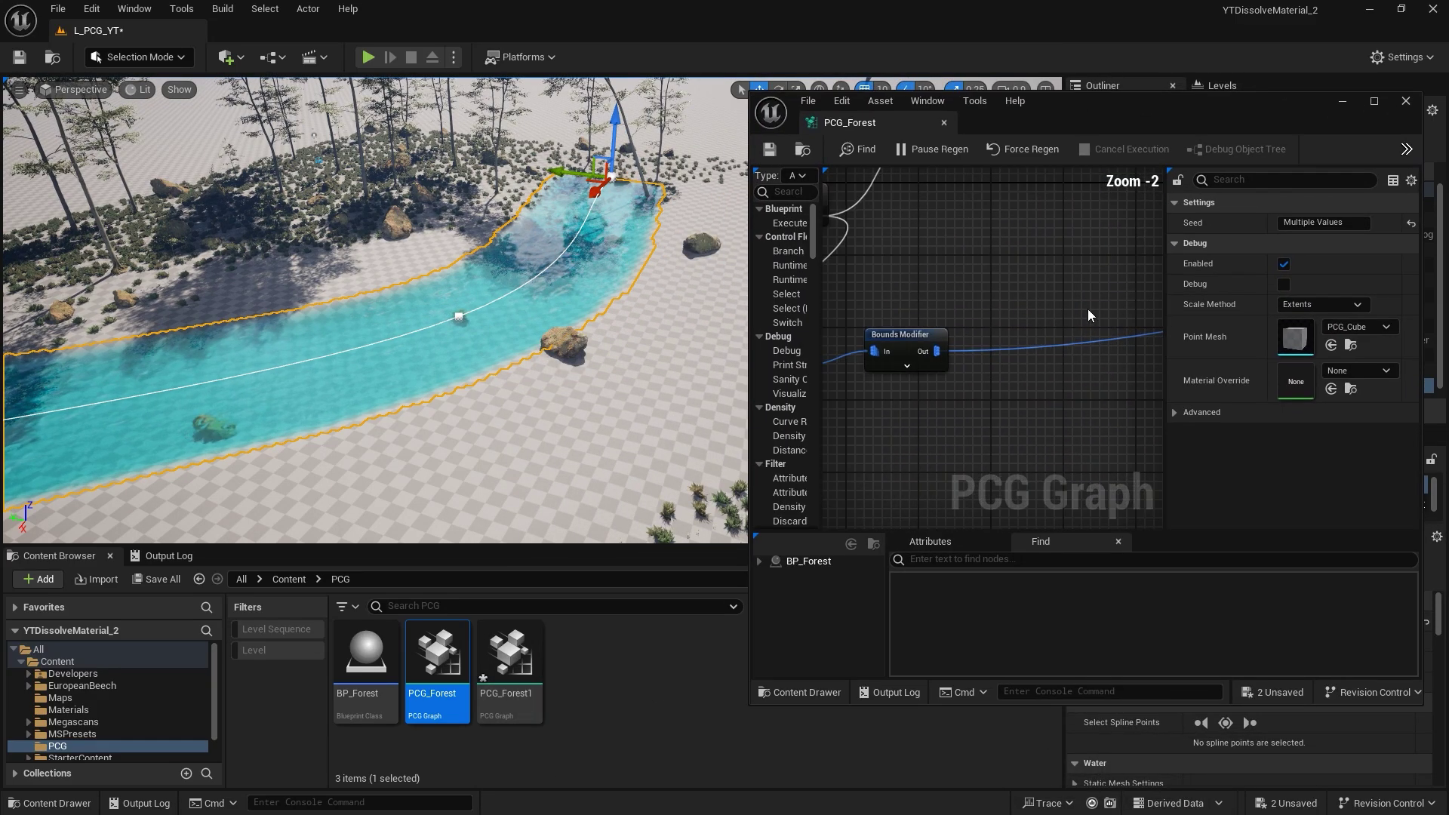
{"action": "left_click", "coordinate": [924, 339]}
{"action": "right_click_drag", "start_coordinate": [964, 297], "coordinate": [1063, 305]}
{"action": "left_click", "coordinate": [1303, 248]}
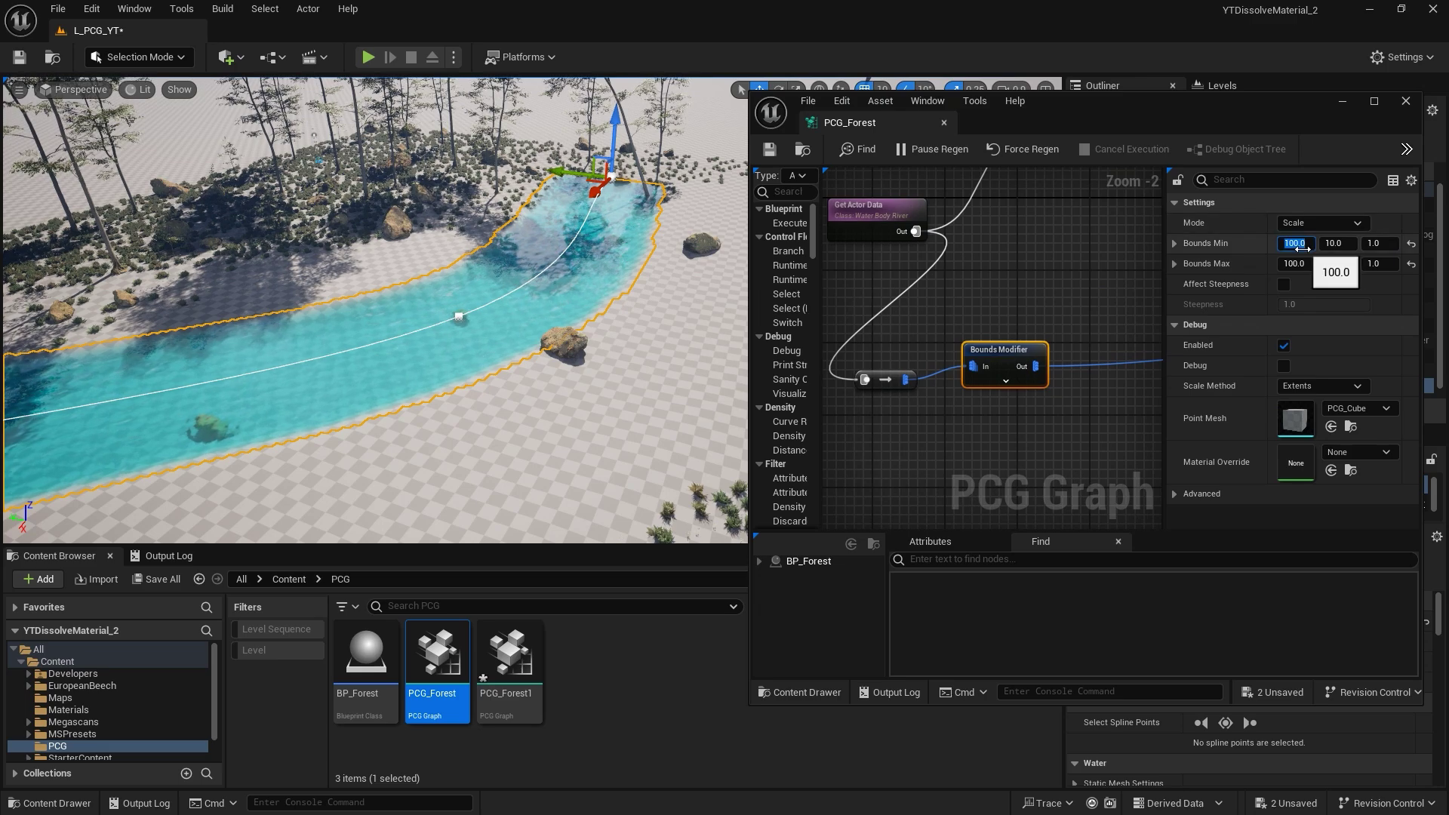
{"action": "type", "text": "50"}
{"action": "key", "text": "Return"}
{"action": "left_click", "coordinate": [1294, 264]}
{"action": "type", "text": "50"}
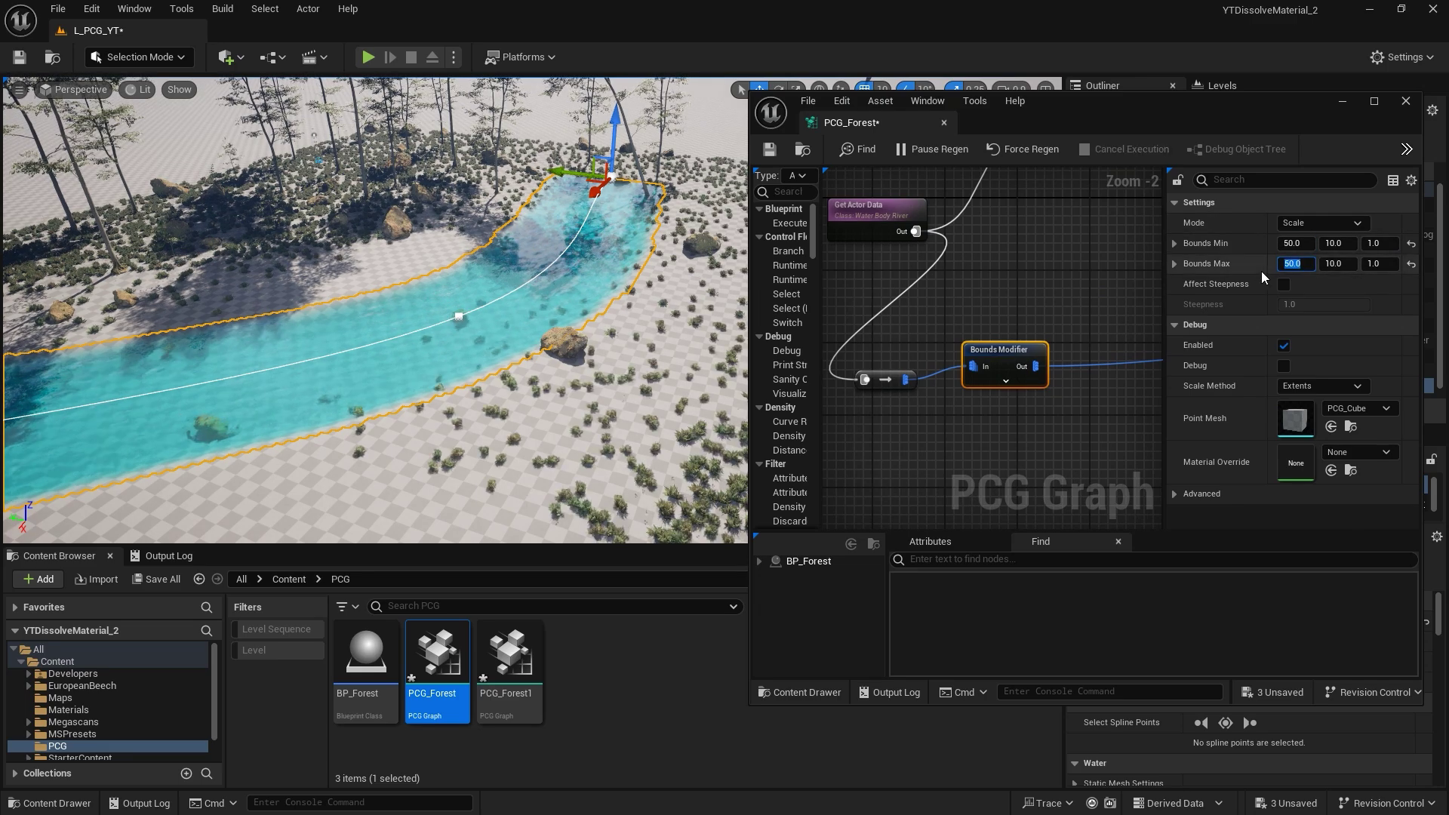
{"action": "key", "text": "Return"}
Set the lower Bounds Modifier's Bounds Min and Max Y values to 20.
{"action": "left_click", "coordinate": [1347, 248]}
{"action": "type", "text": "20"}
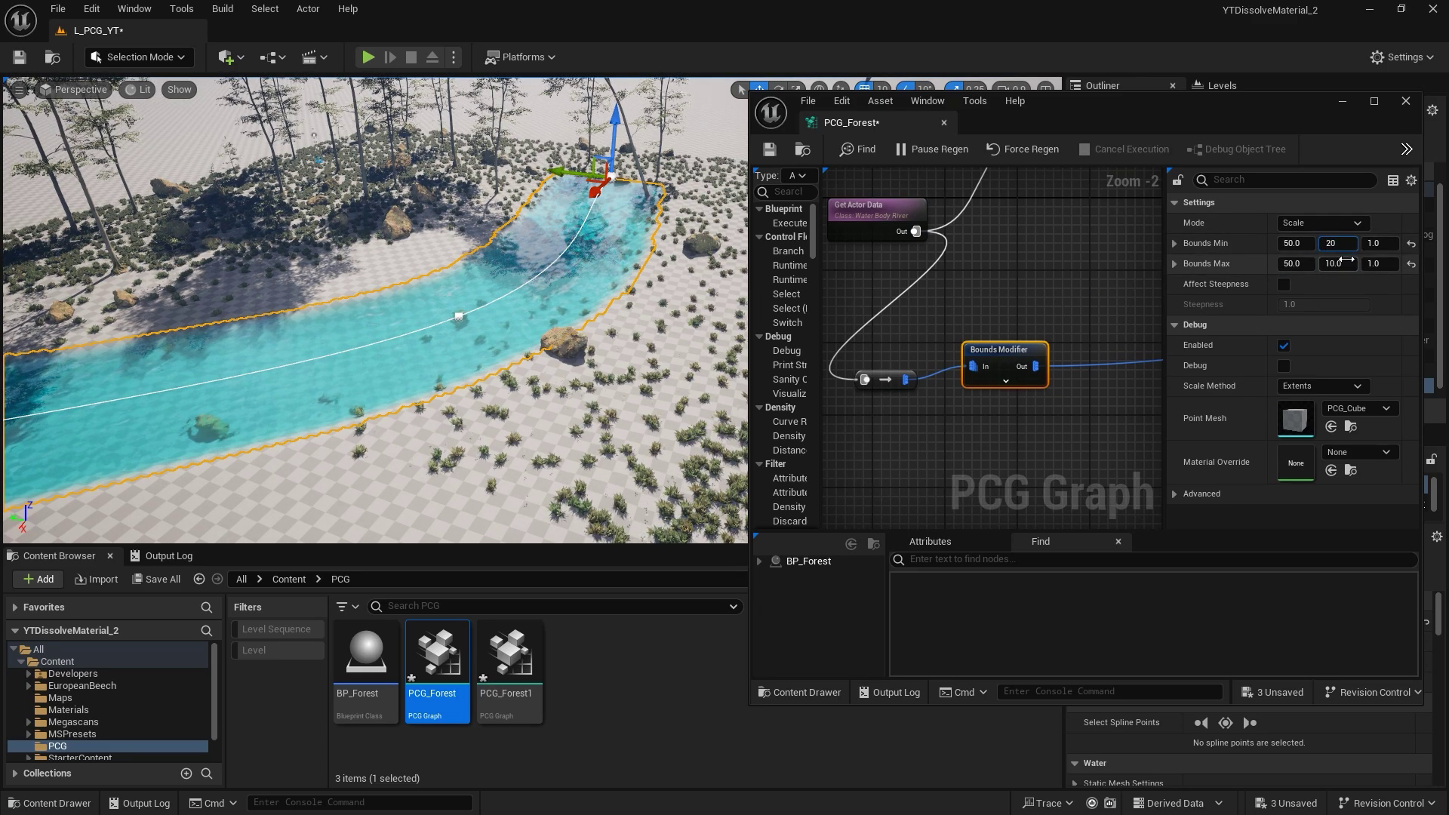
{"action": "left_click", "coordinate": [1347, 263]}
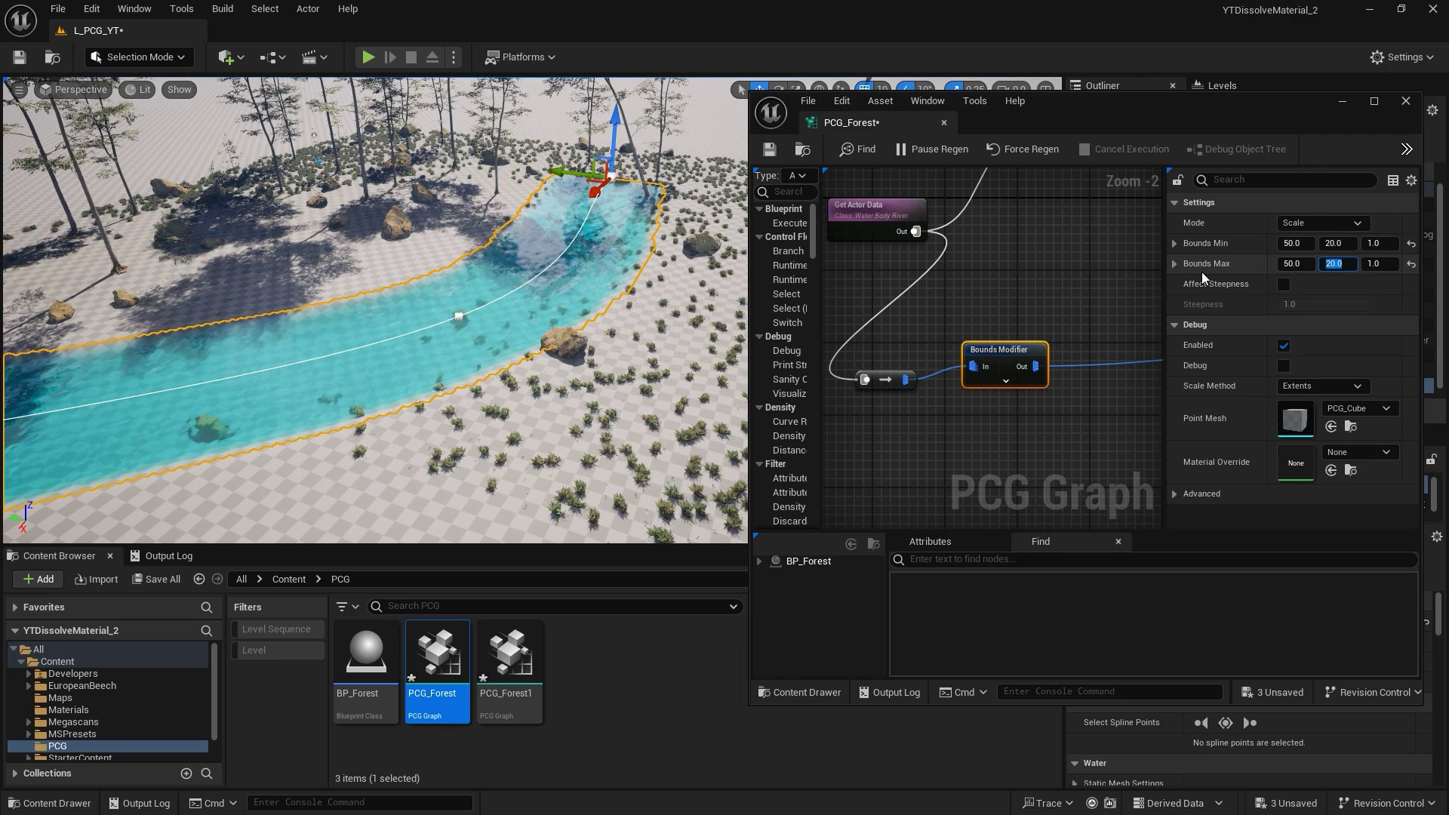
Set the lower Bounds Modifier's Bounds Min and Max to 5, 5, 100 and enable Affect Steepness.
{"action": "left_click", "coordinate": [1296, 246]}
{"action": "type", "text": "10"}
{"action": "key", "text": "Return"}
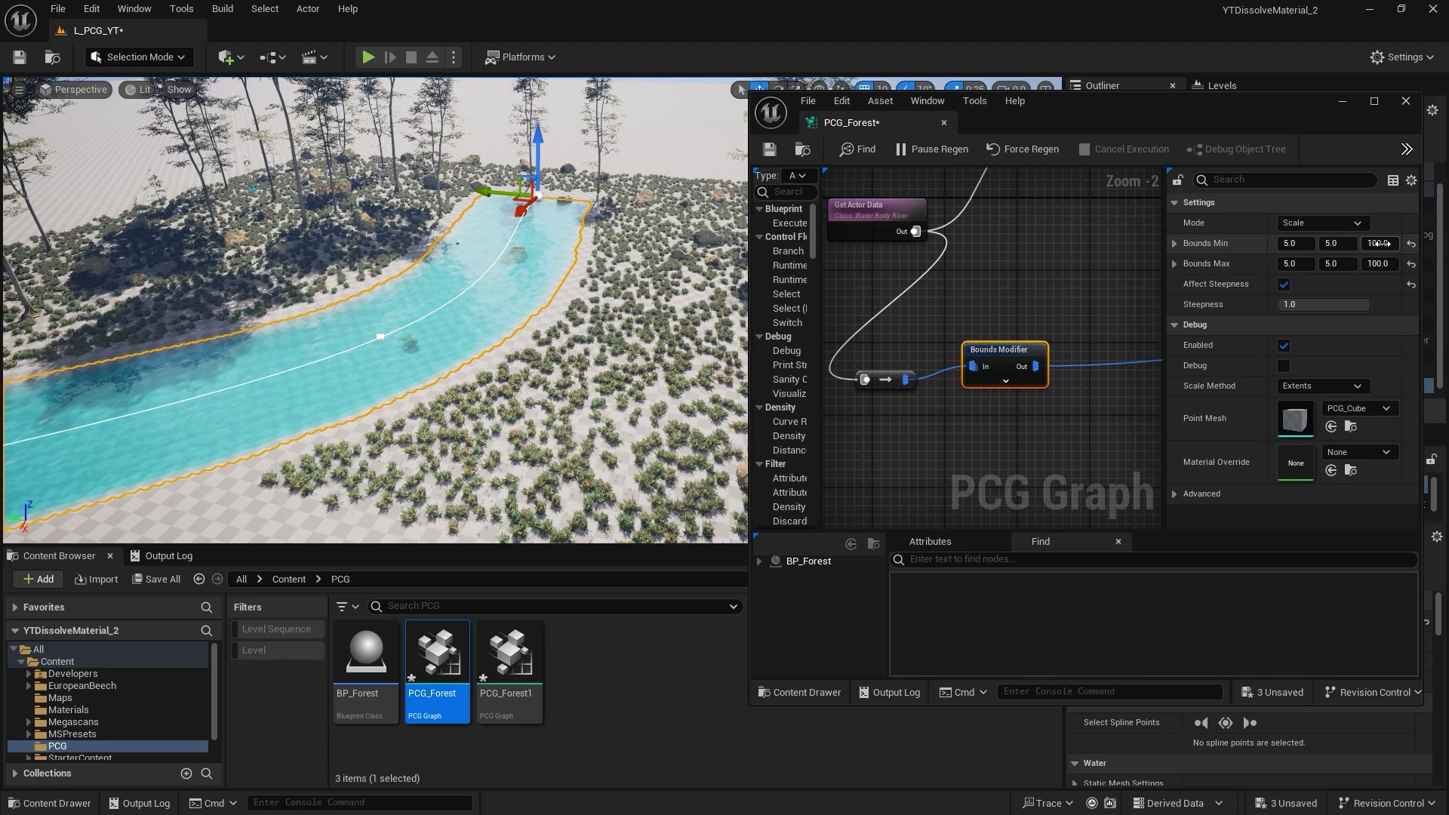
{"action": "left_click", "coordinate": [1378, 243]}
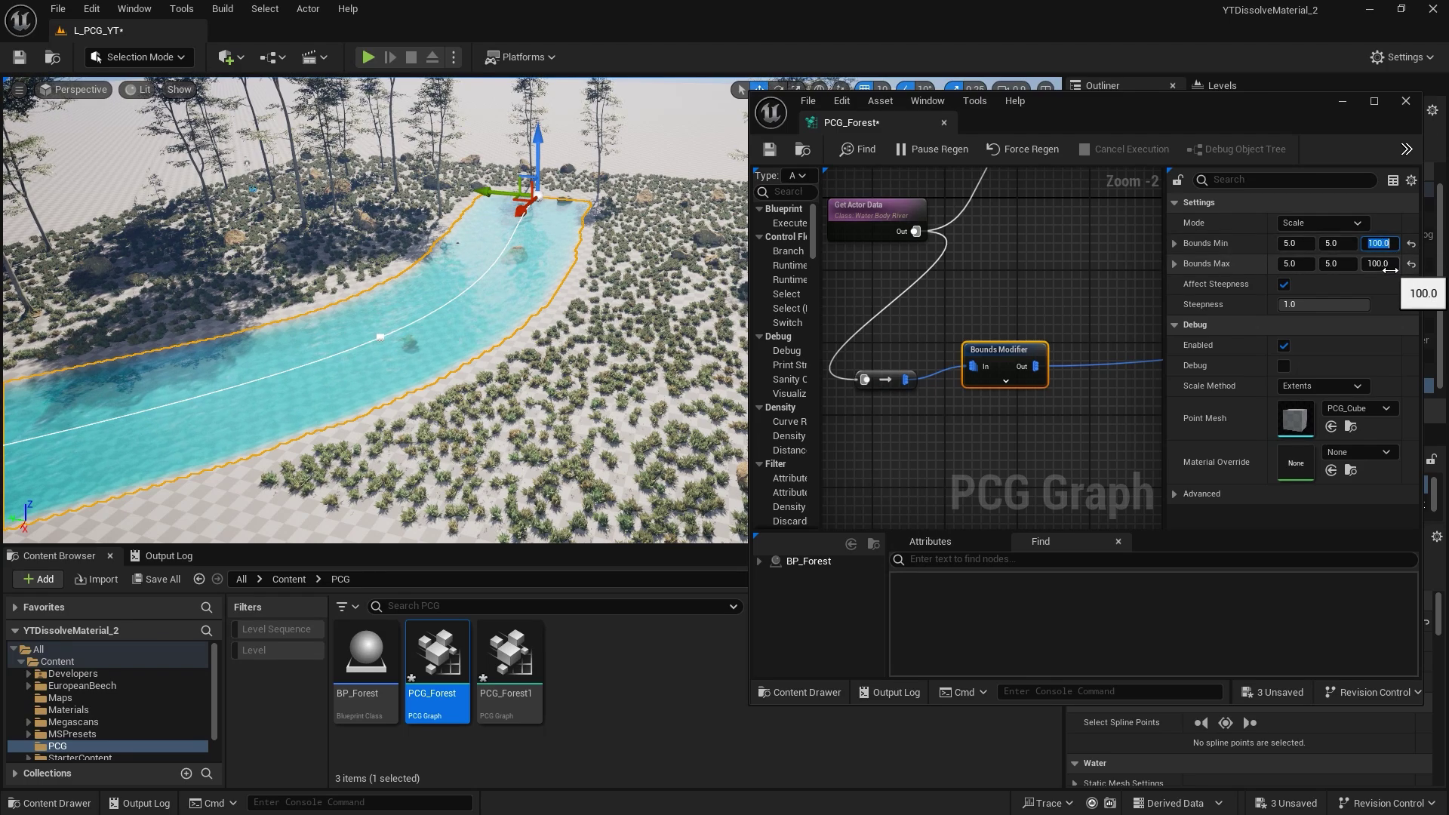
{"action": "left_click", "coordinate": [1389, 243]}
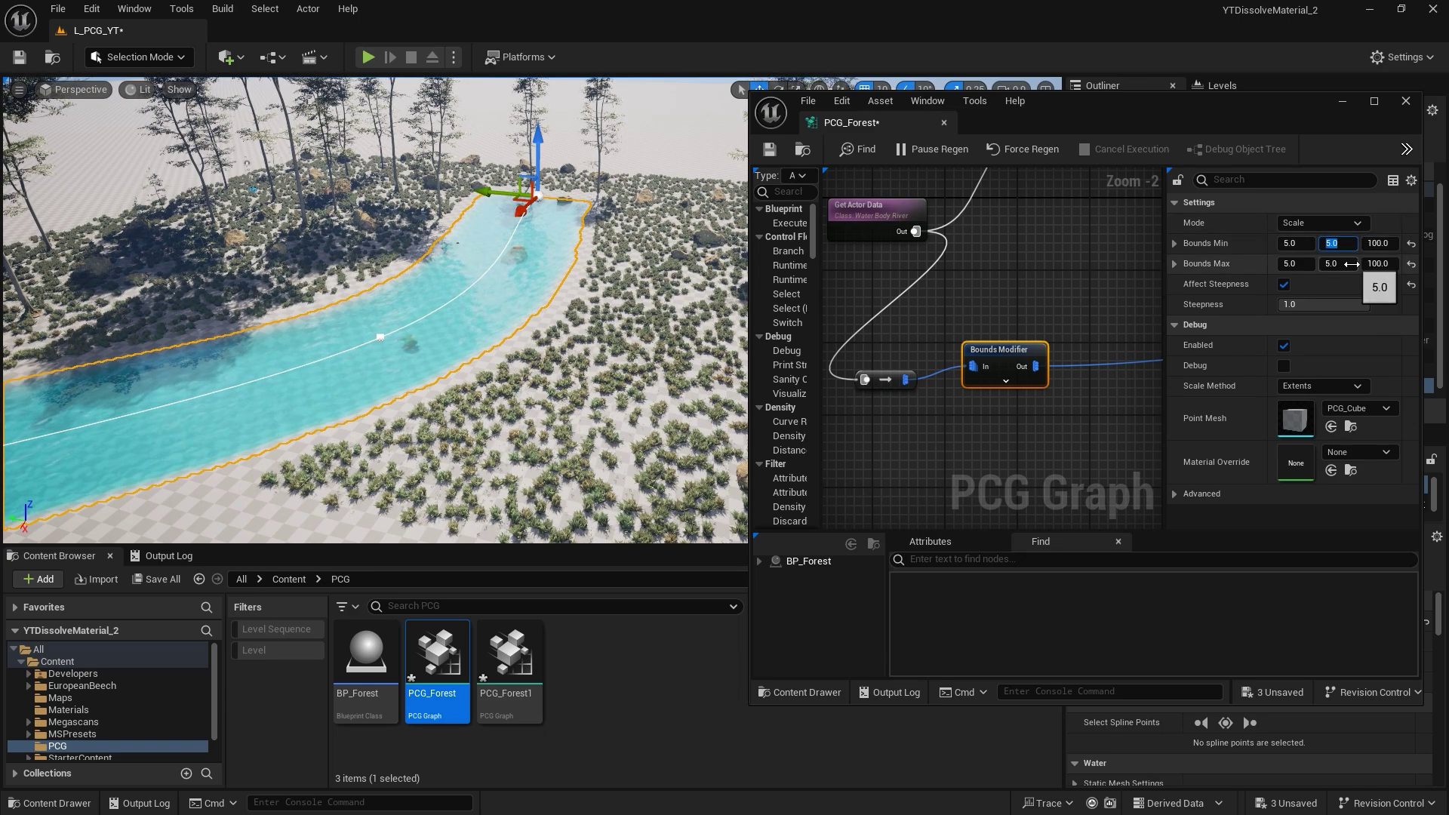
{"action": "left_click", "coordinate": [1347, 243]}
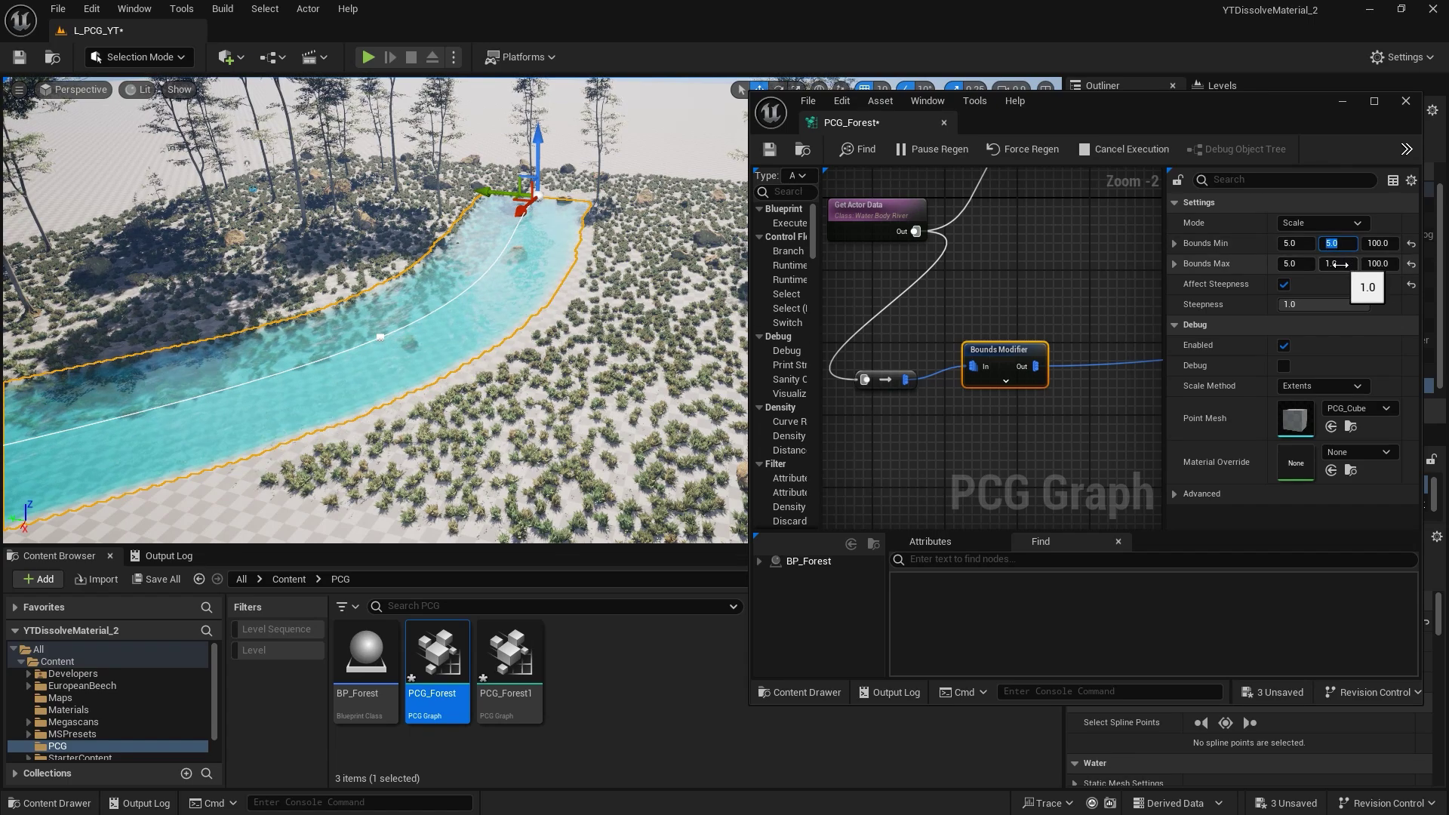
Shift the WaterBodyRiver several times in the level to test how the vegetation clears around it.
{"action": "left_click_drag", "start_coordinate": [526, 206], "coordinate": [546, 197]}
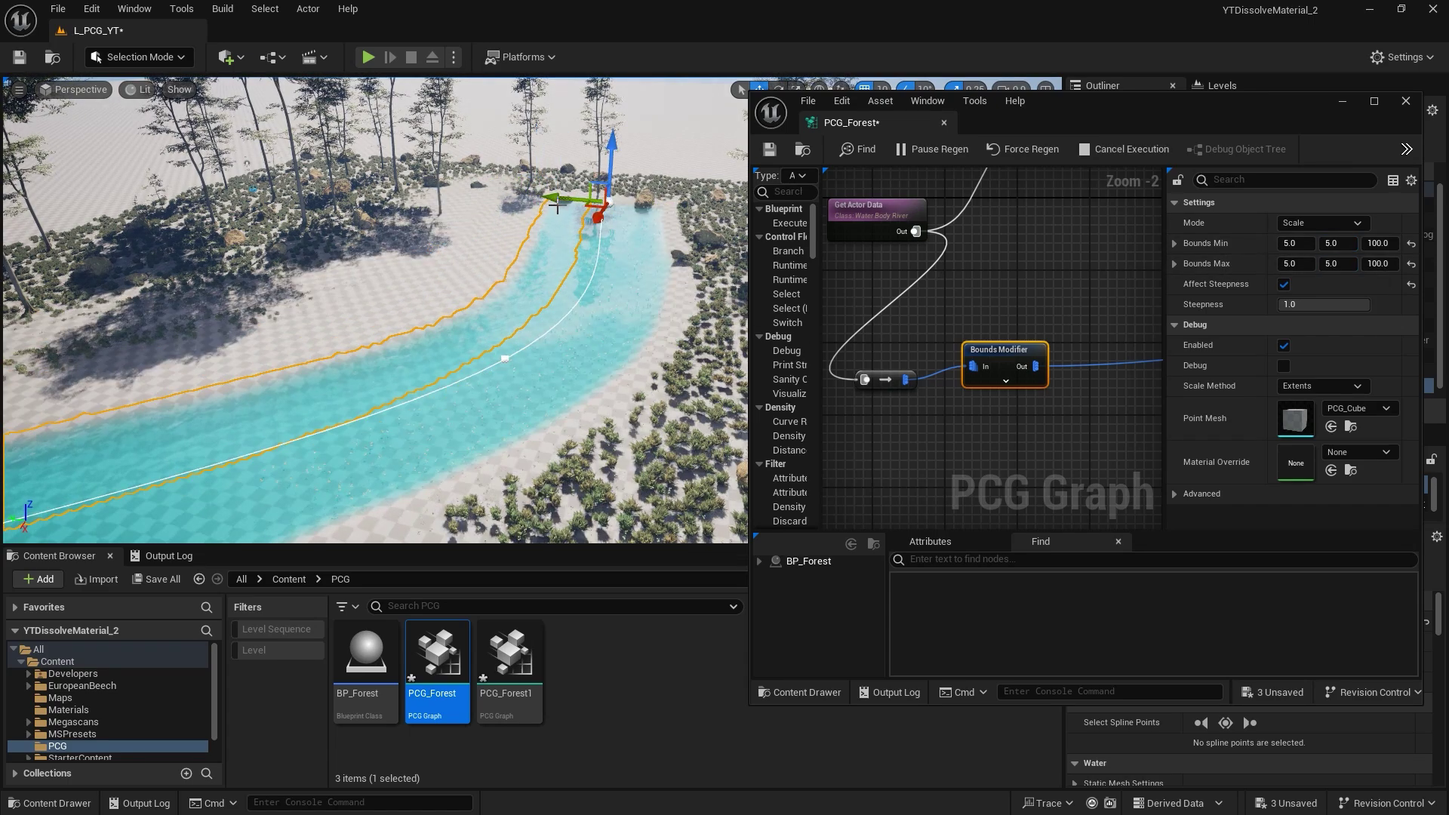
{"action": "right_click_drag", "start_coordinate": [546, 198], "coordinate": [419, 196]}
{"action": "scroll", "coordinate": [381, 196], "scroll_direction": "up", "scroll_amount": 1}
{"action": "mouse_move", "coordinate": [1005, 274]}
{"action": "right_mouse_down"}
{"action": "mouse_move", "coordinate": [986, 266]}
{"action": "mouse_move", "coordinate": [875, 322]}
{"action": "mouse_move", "coordinate": [1035, 340]}
{"action": "mouse_move", "coordinate": [1010, 295]}
{"action": "right_mouse_up"}
{"action": "scroll", "coordinate": [912, 336], "scroll_direction": "down", "scroll_amount": 2}
{"action": "left_click_drag", "start_coordinate": [573, 188], "coordinate": [519, 178]}
{"action": "right_click_drag", "start_coordinate": [519, 179], "coordinate": [544, 198]}
{"action": "mouse_move", "coordinate": [630, 211]}
{"action": "right_mouse_down"}
{"action": "mouse_move", "coordinate": [608, 217]}
{"action": "mouse_move", "coordinate": [626, 218]}
{"action": "right_mouse_up"}
{"action": "left_click_drag", "start_coordinate": [486, 271], "coordinate": [461, 243]}
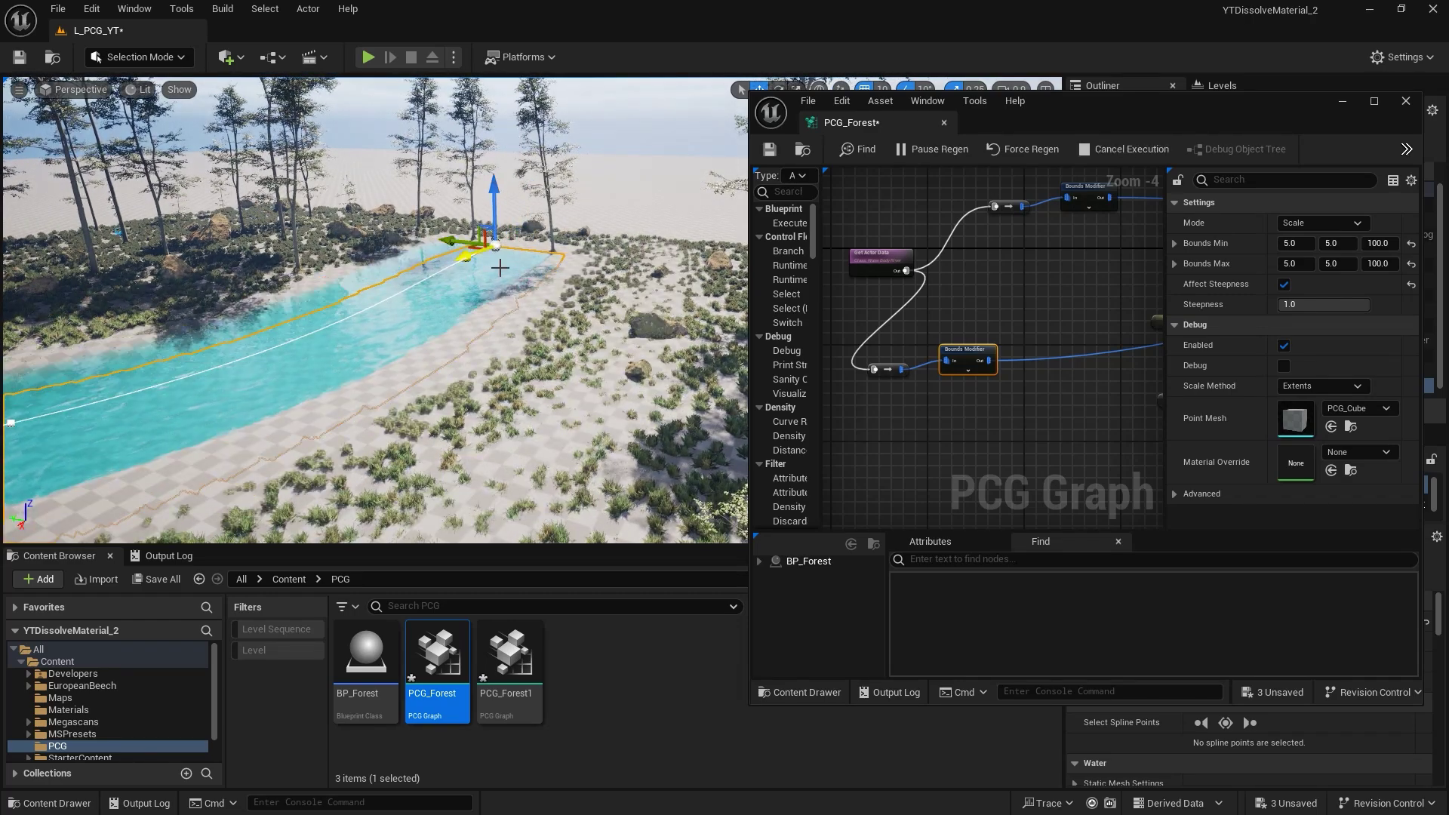
{"action": "right_click_drag", "start_coordinate": [460, 243], "coordinate": [423, 238]}
{"action": "mouse_move", "coordinate": [597, 293]}
{"action": "right_mouse_down"}
{"action": "mouse_move", "coordinate": [536, 293]}
{"action": "mouse_move", "coordinate": [609, 292]}
{"action": "mouse_move", "coordinate": [596, 293]}
{"action": "right_mouse_up"}
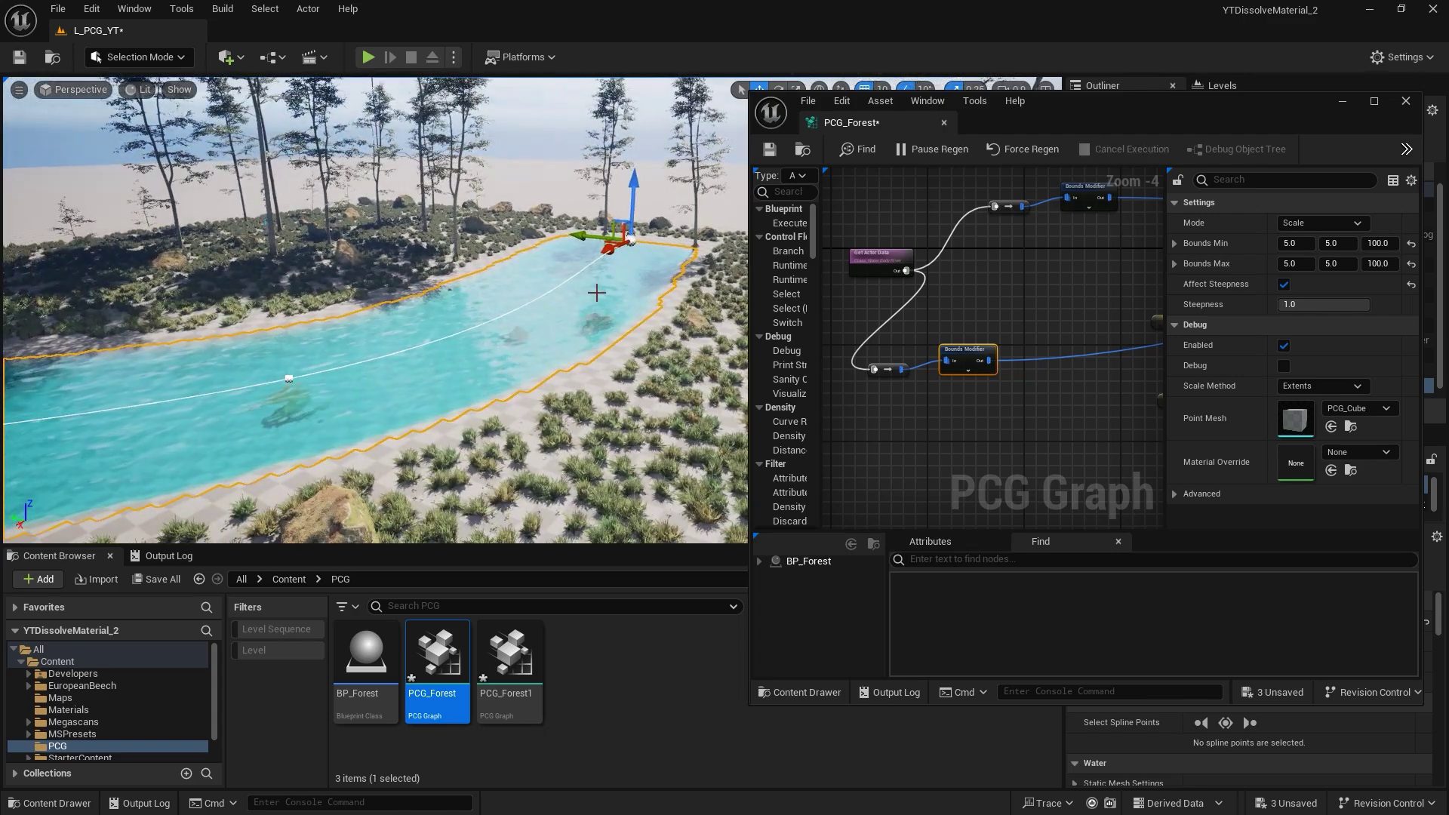
Maximize the PCG_Forest graph window and move the lower conversion and Bounds Modifier nodes closer to the Grass group.
{"action": "right_click_drag", "start_coordinate": [998, 301], "coordinate": [913, 289]}
{"action": "left_click_drag", "start_coordinate": [1101, 108], "coordinate": [1025, 3]}
{"action": "right_click_drag", "start_coordinate": [417, 292], "coordinate": [709, 424]}
{"action": "scroll", "coordinate": [705, 415], "scroll_direction": "up", "scroll_amount": 3}
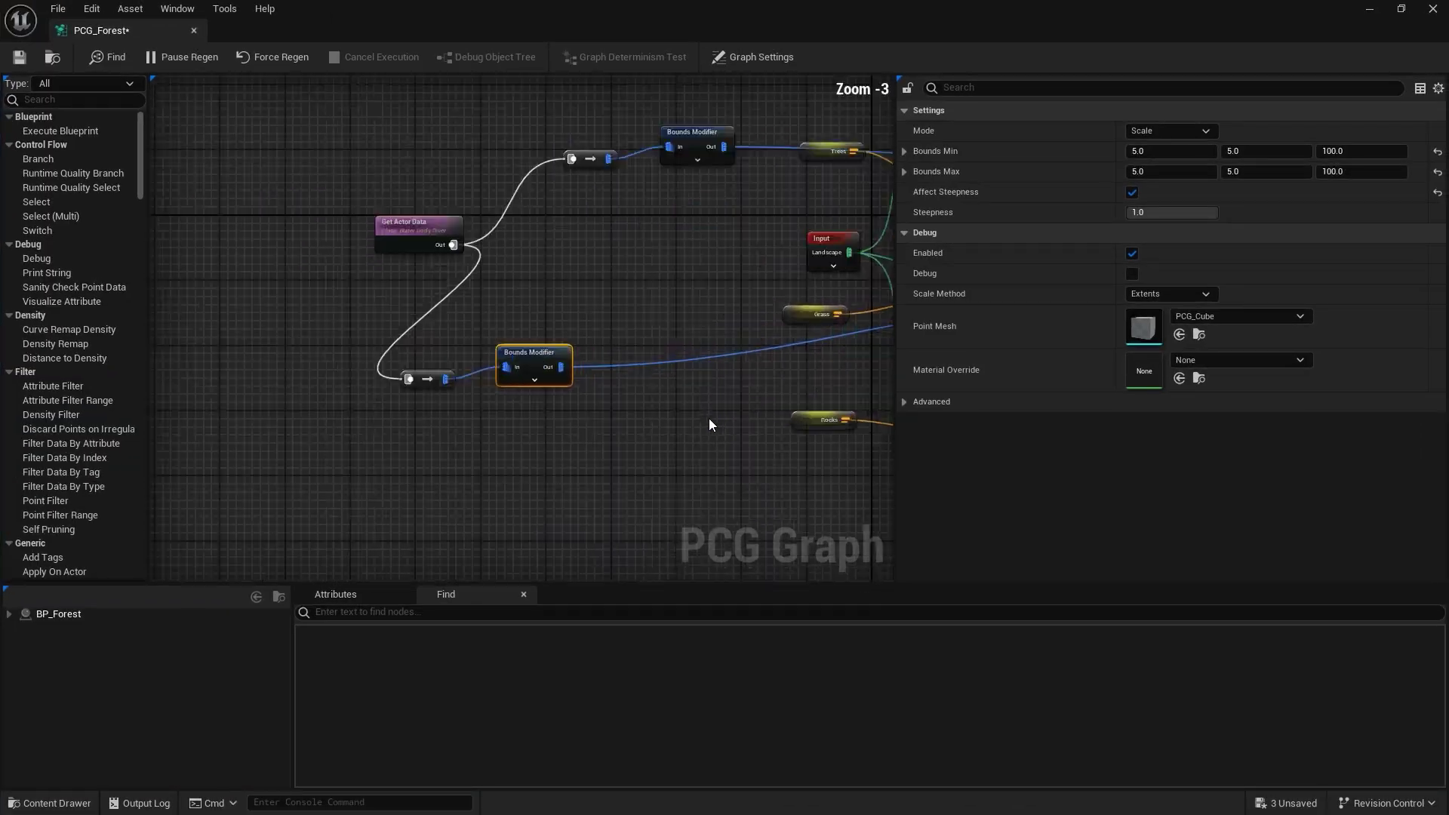
{"action": "left_click_drag", "start_coordinate": [603, 424], "coordinate": [342, 314]}
{"action": "left_click_drag", "start_coordinate": [509, 327], "coordinate": [701, 233]}
{"action": "scroll", "coordinate": [749, 261], "scroll_direction": "down", "scroll_amount": 1}
{"action": "right_click_drag", "start_coordinate": [748, 261], "coordinate": [440, 372]}
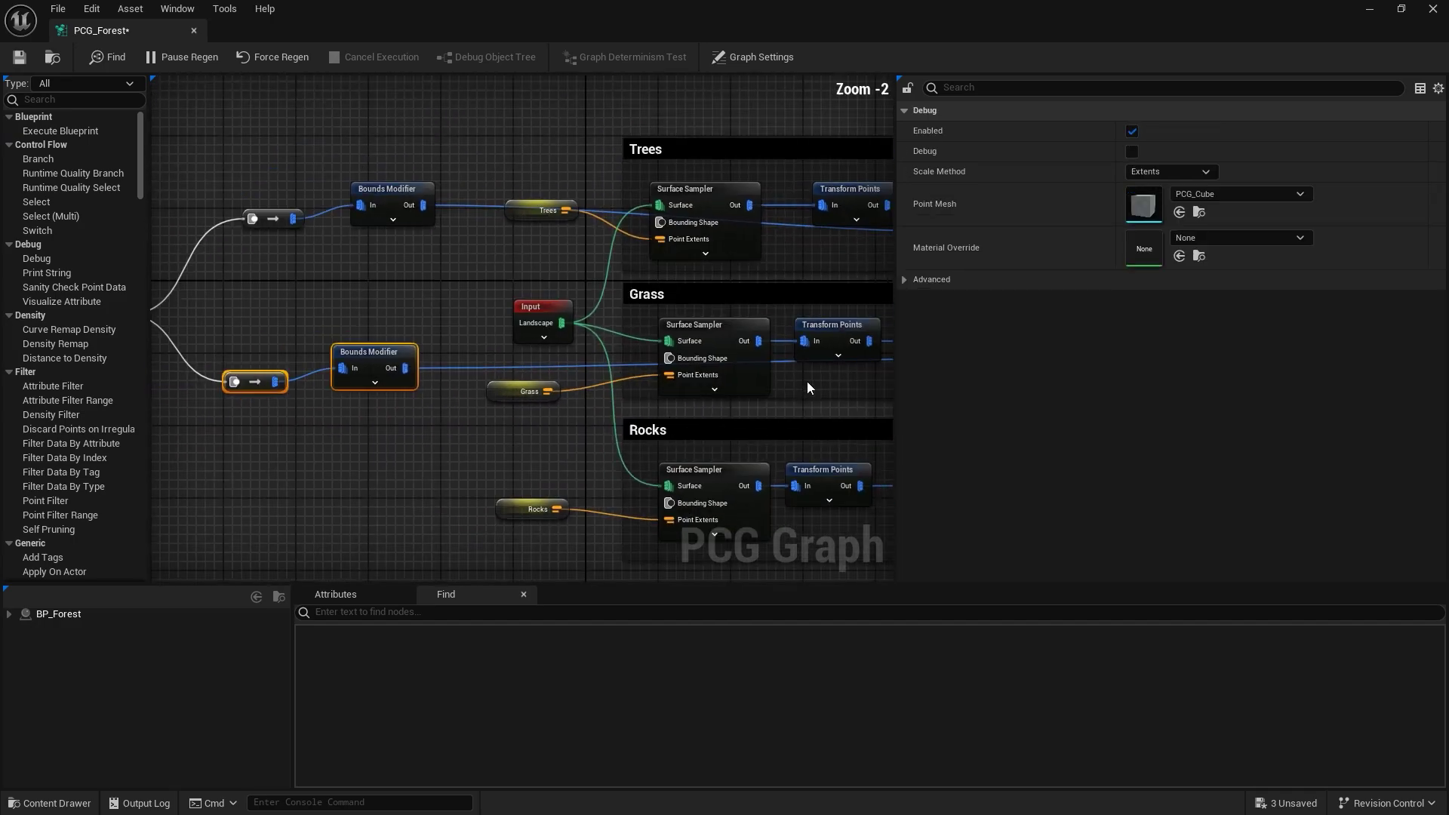
Review how the Bounds Modifiers and Difference nodes are wired in the Trees, Grass and Rocks groups.
{"action": "right_click_drag", "start_coordinate": [814, 386], "coordinate": [533, 351]}
{"action": "left_click", "coordinate": [747, 330]}
{"action": "right_click_drag", "start_coordinate": [742, 479], "coordinate": [509, 418]}
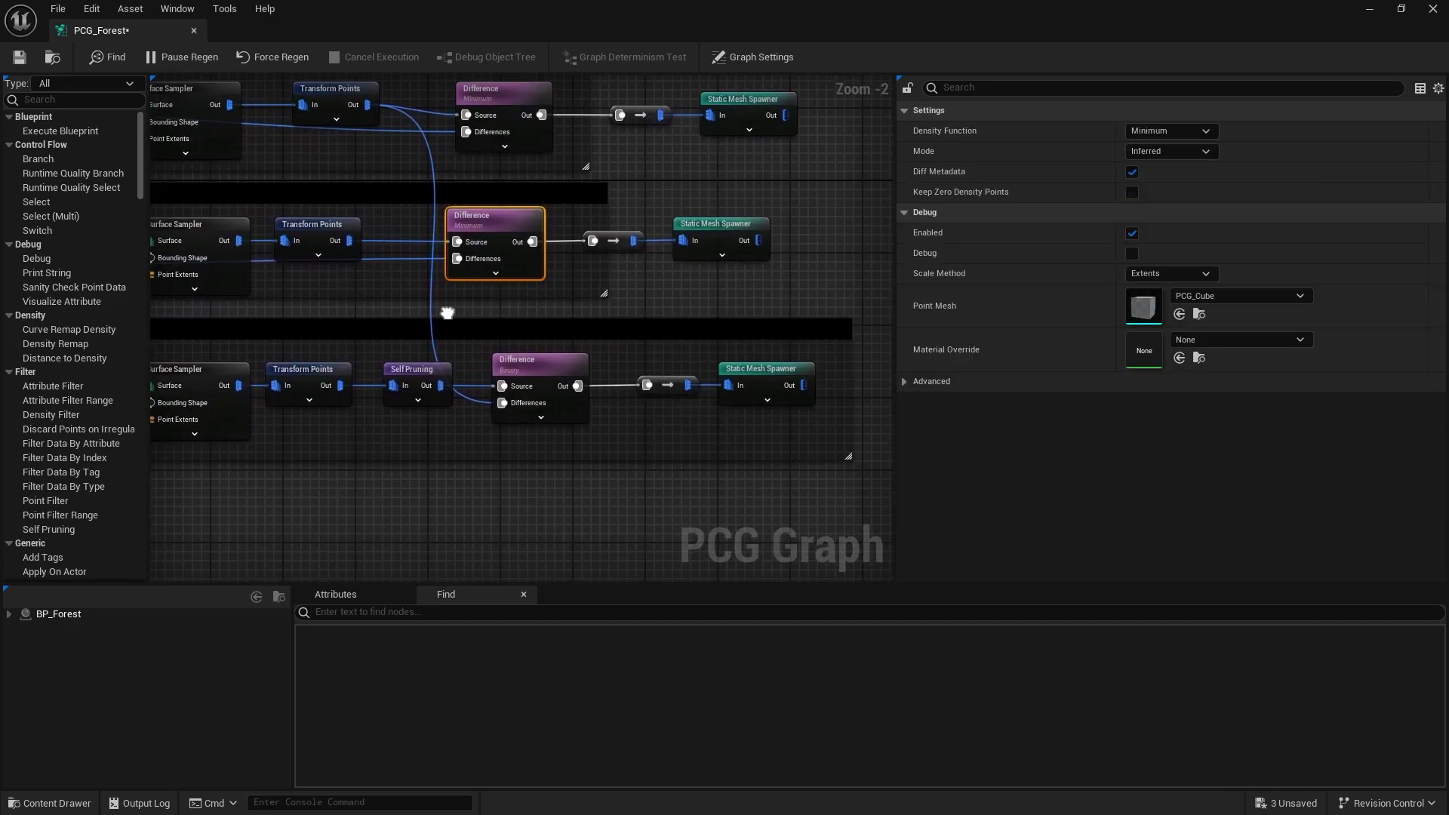
{"action": "right_click_drag", "start_coordinate": [161, 402], "coordinate": [663, 387]}
{"action": "scroll", "coordinate": [505, 340], "scroll_direction": "down", "scroll_amount": 1}
{"action": "right_click_drag", "start_coordinate": [504, 320], "coordinate": [408, 326]}
{"action": "scroll", "coordinate": [541, 382], "scroll_direction": "down", "scroll_amount": 1}
{"action": "scroll", "coordinate": [409, 332], "scroll_direction": "up", "scroll_amount": 1}
{"action": "right_click_drag", "start_coordinate": [555, 347], "coordinate": [511, 354]}
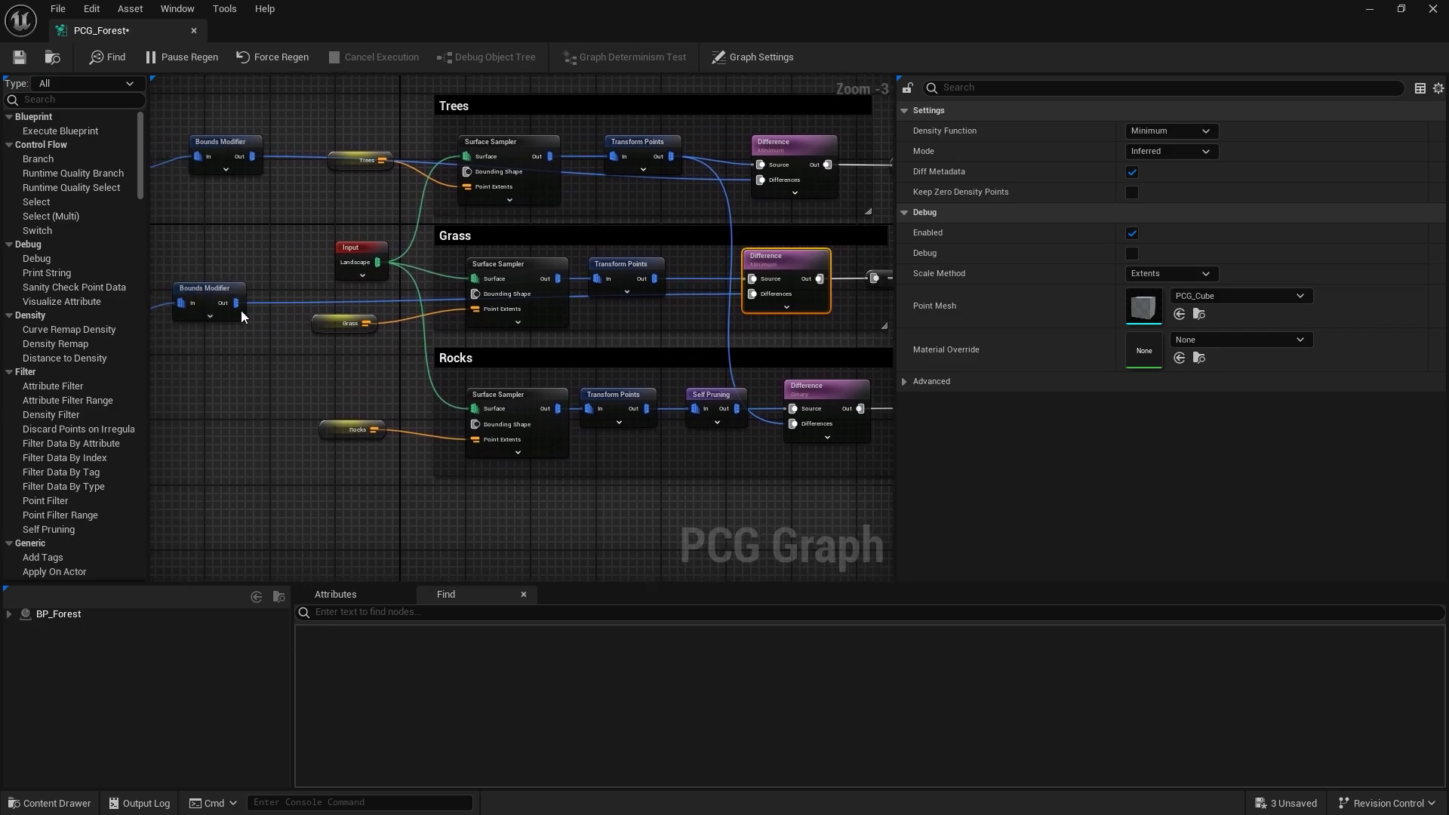
{"action": "right_click_drag", "start_coordinate": [834, 374], "coordinate": [566, 337]}
{"action": "right_click_drag", "start_coordinate": [342, 323], "coordinate": [909, 366]}
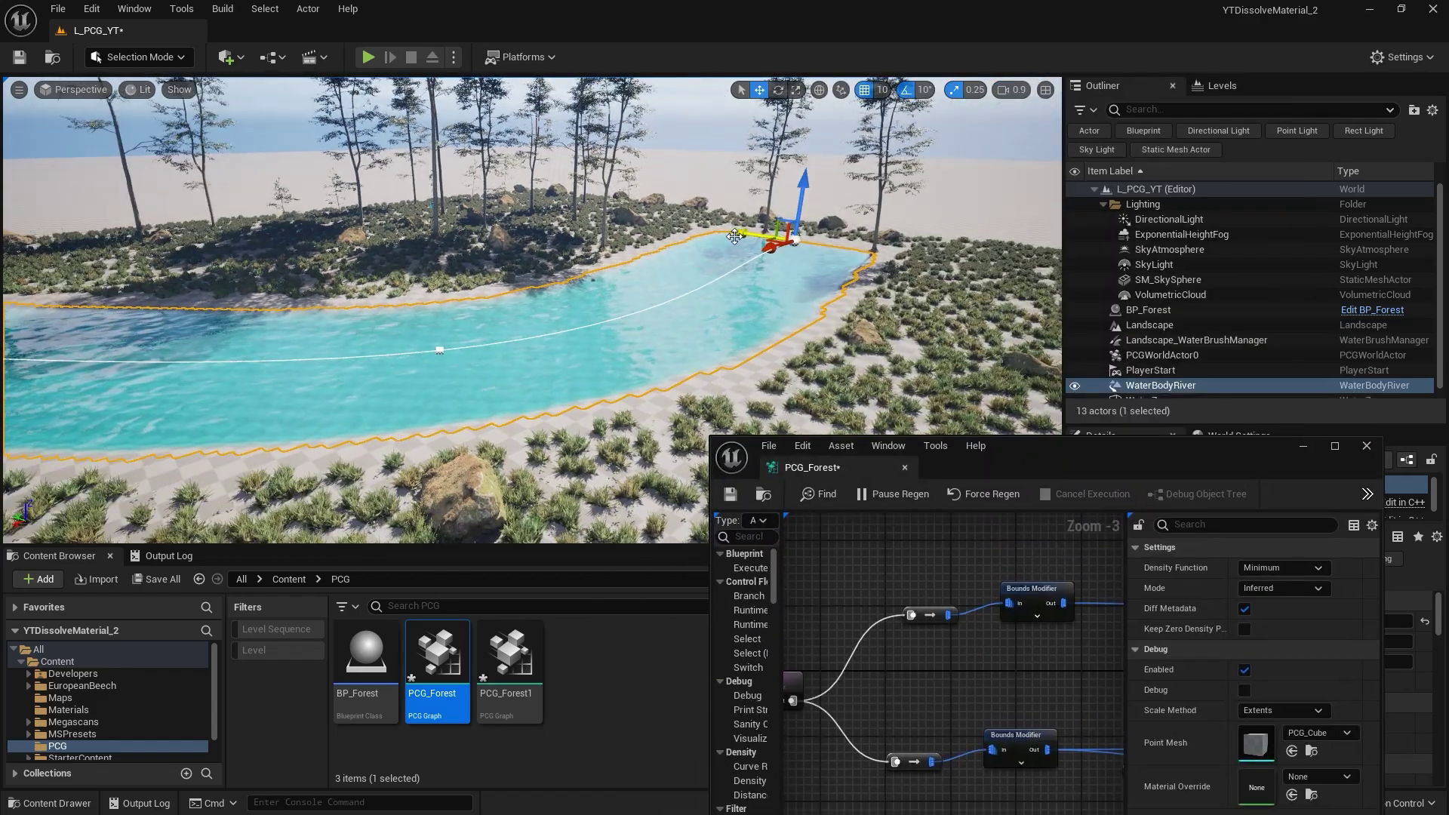
Move the WaterBodyRiver along its Y axis in the level.
{"action": "left_click_drag", "start_coordinate": [734, 236], "coordinate": [668, 256]}
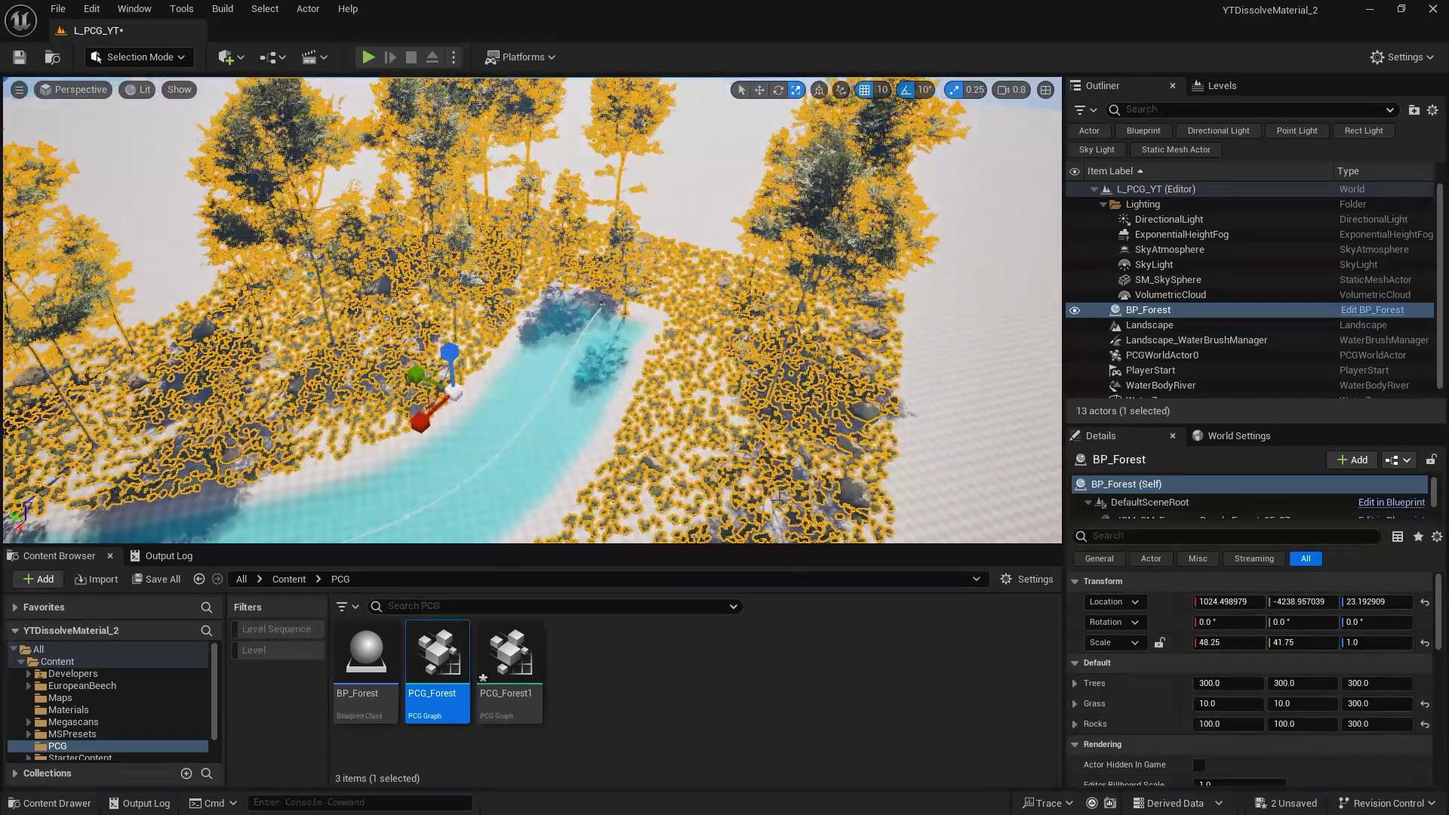
Scale the BP_Forest actor along Y to 55.5 and deselect it to view the forest around the river.
{"action": "right_click_drag", "start_coordinate": [689, 463], "coordinate": [573, 462]}
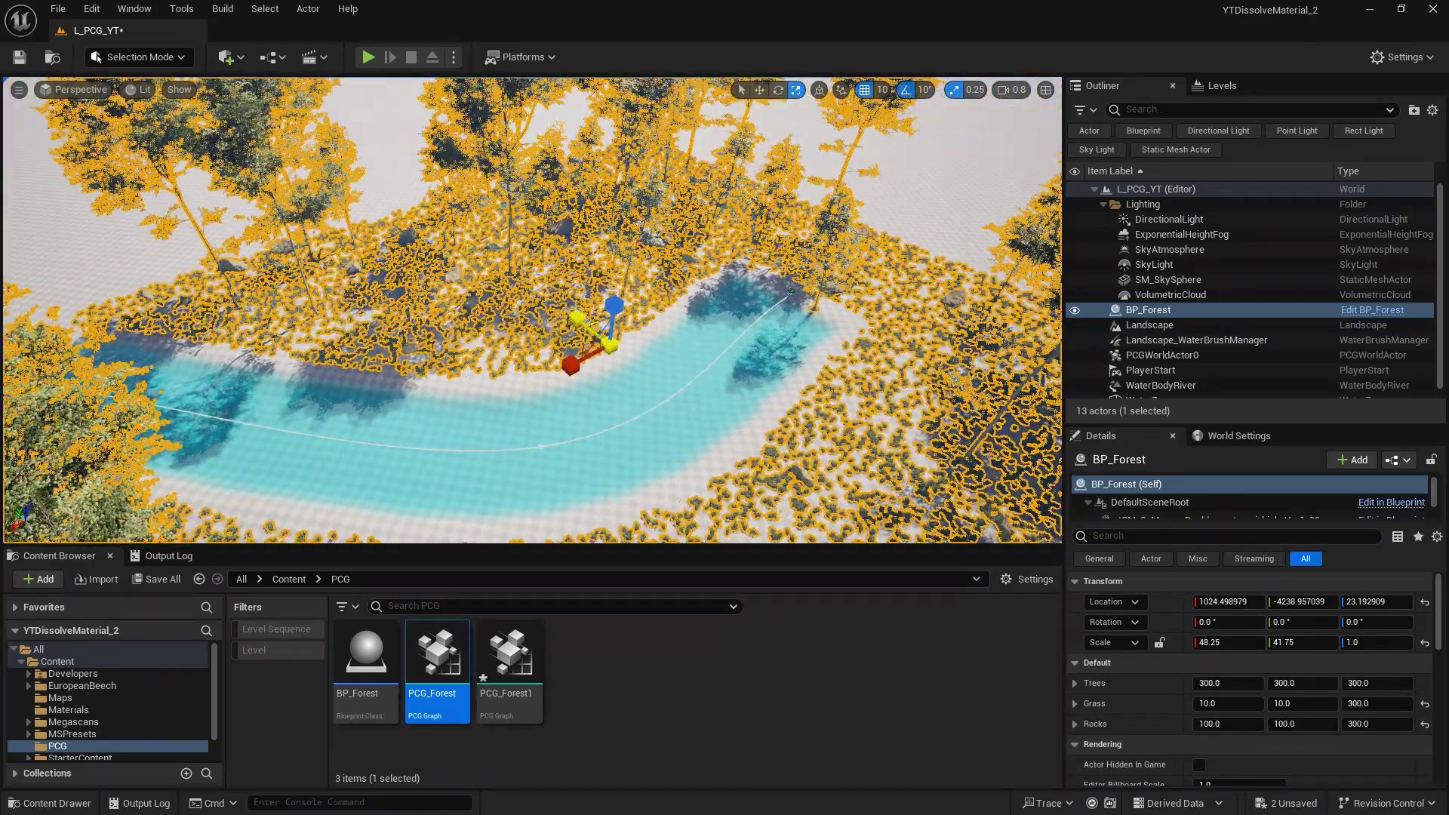
{"action": "left_click_drag", "start_coordinate": [577, 318], "coordinate": [528, 280]}
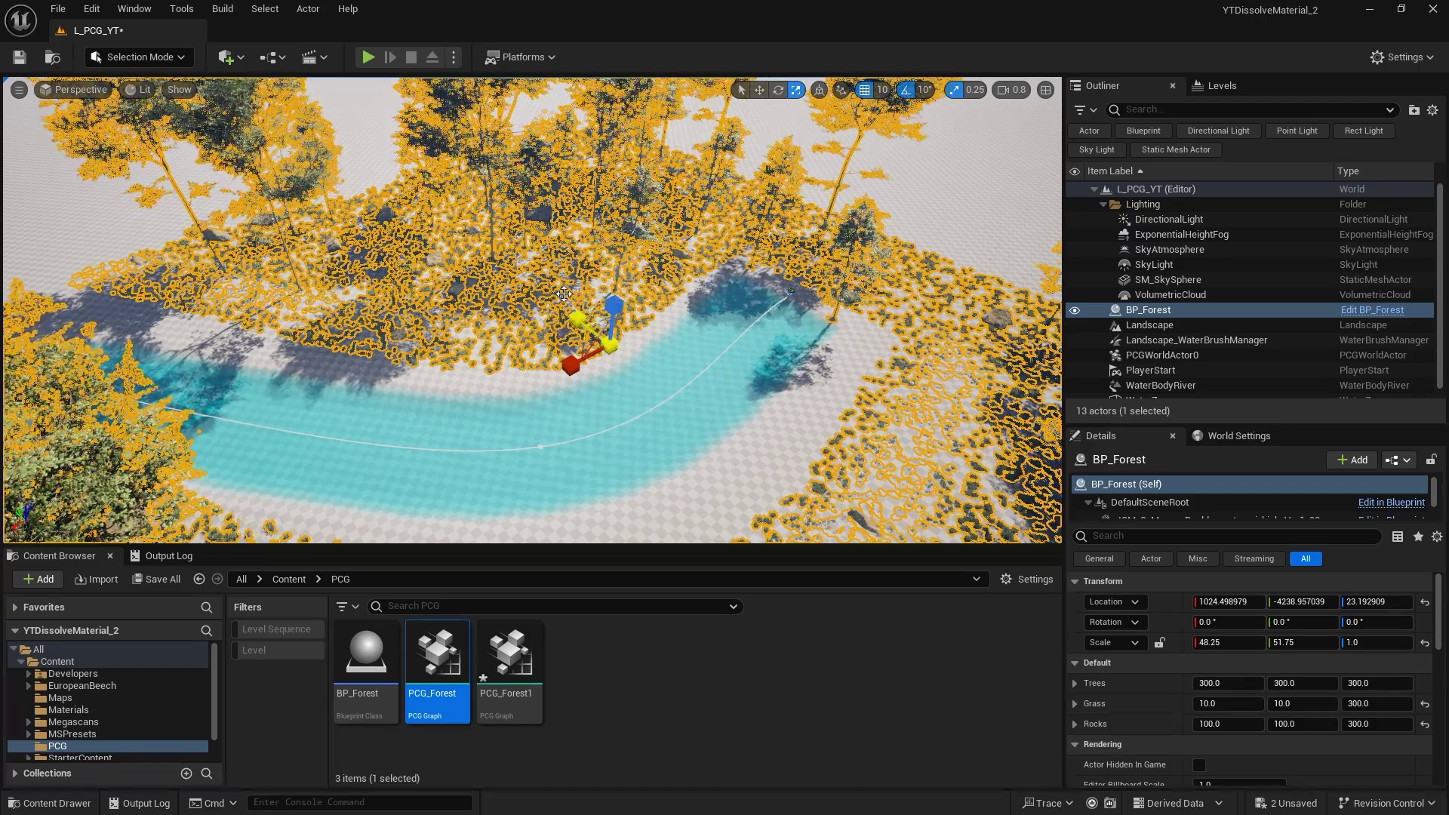
{"action": "left_click_drag", "start_coordinate": [577, 317], "coordinate": [560, 303]}
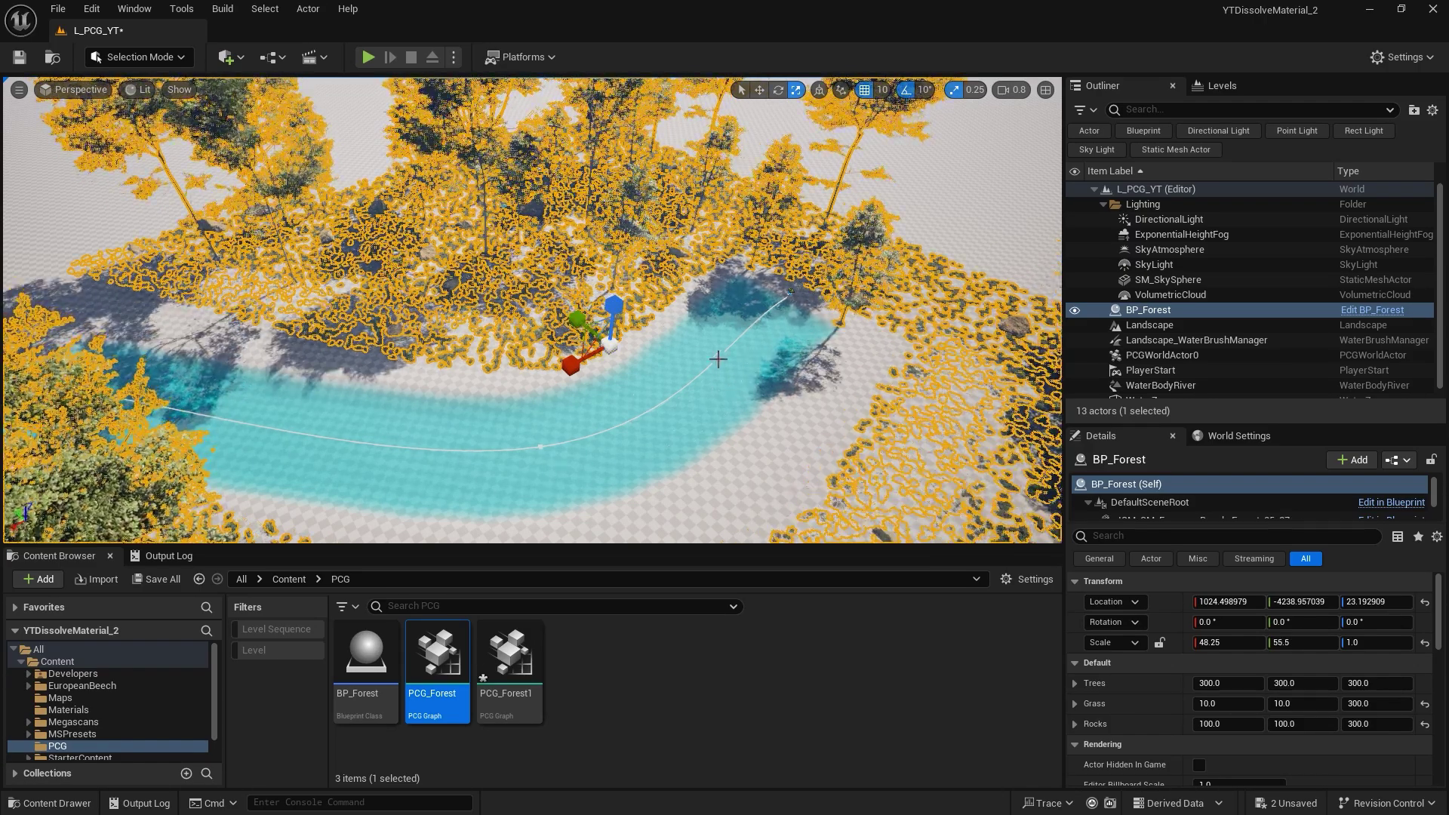
{"action": "right_click_drag", "start_coordinate": [718, 359], "coordinate": [816, 327]}
{"action": "left_click", "coordinate": [812, 279]}
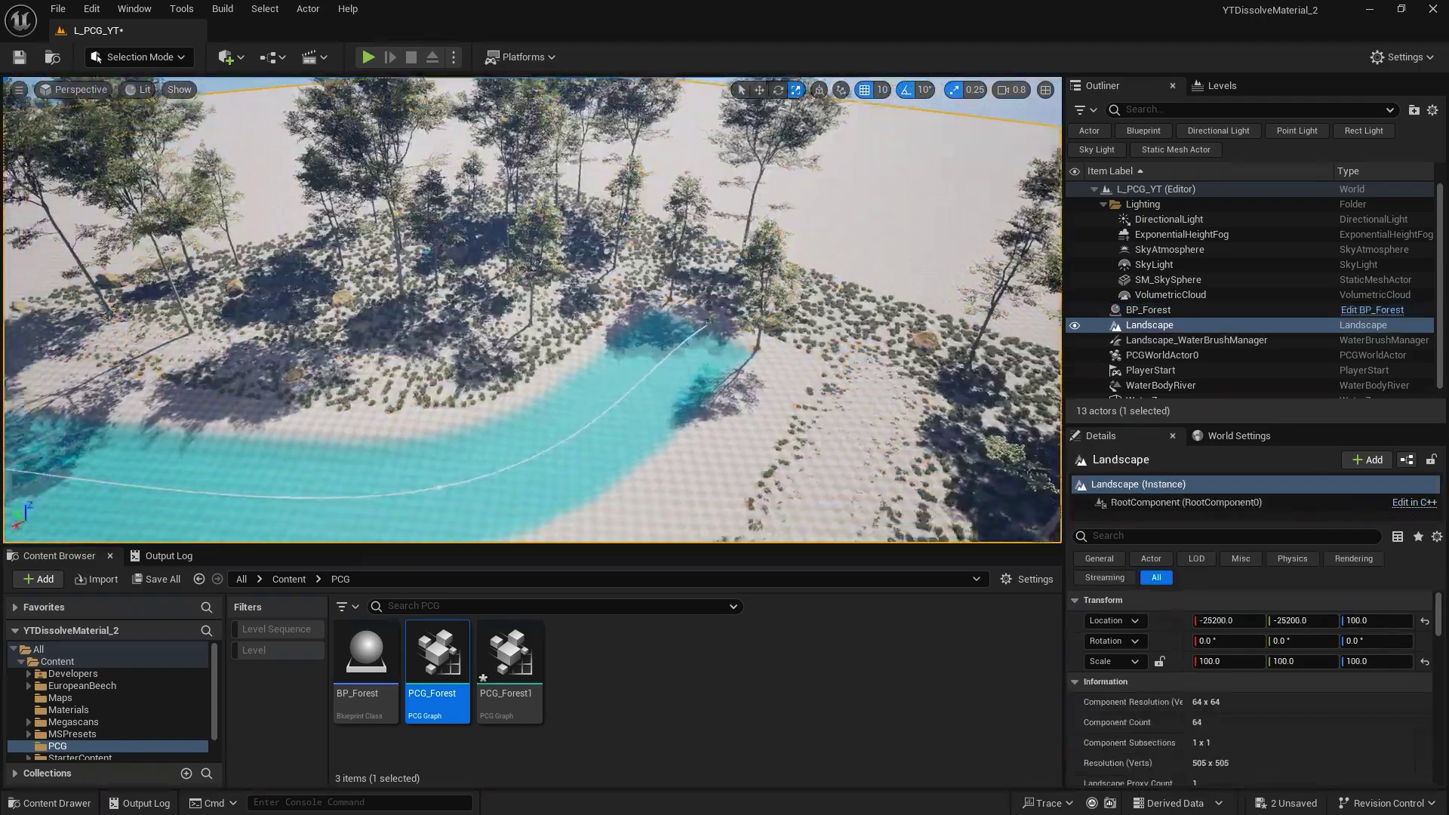
Scale the BP_Forest actor along Y to 64.75 and deselect it.
{"action": "mouse_move", "coordinate": [504, 208]}
{"action": "right_mouse_down"}
{"action": "mouse_move", "coordinate": [440, 198]}
{"action": "mouse_move", "coordinate": [504, 208]}
{"action": "right_mouse_up"}
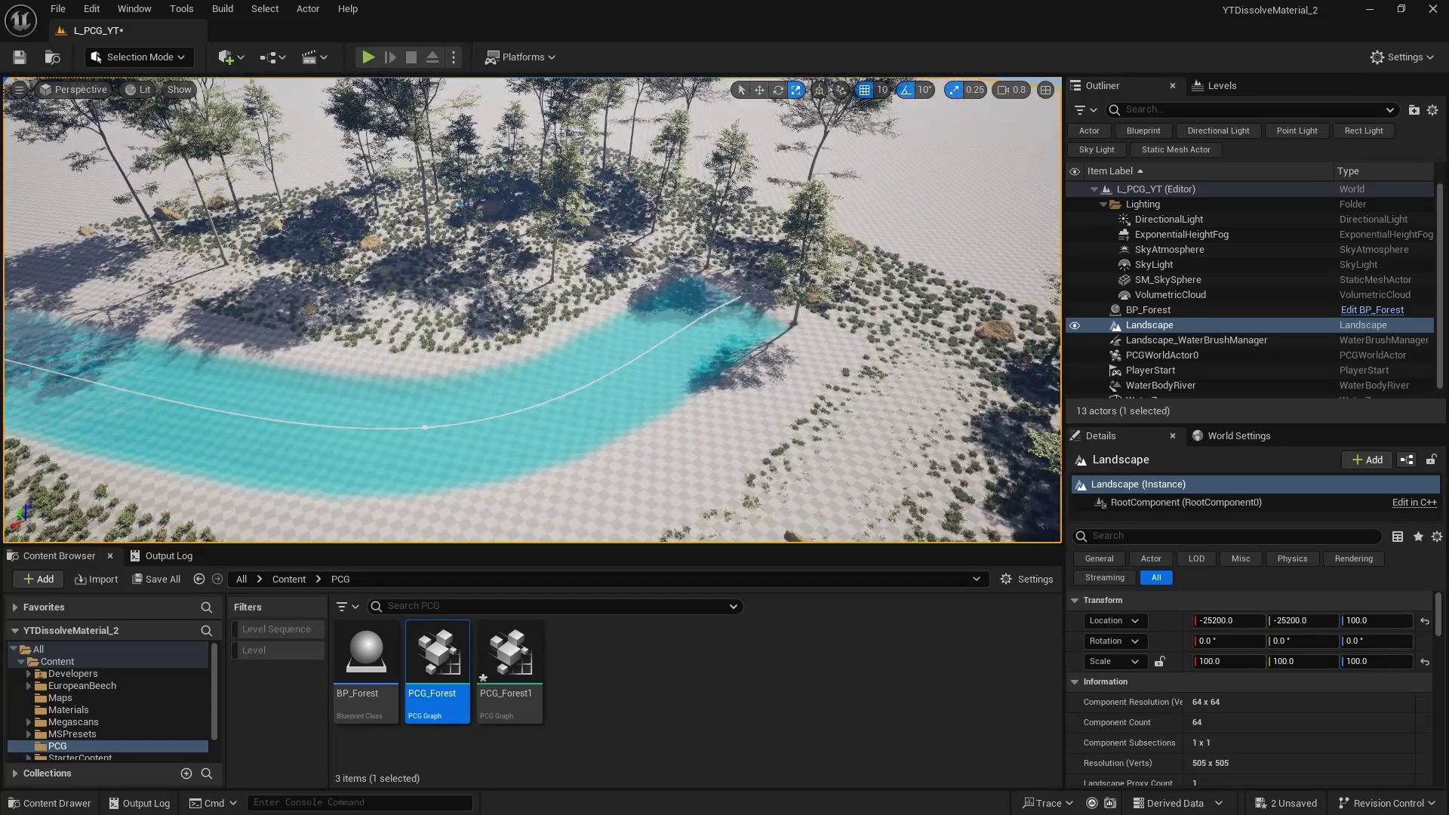
{"action": "right_click_drag", "start_coordinate": [526, 256], "coordinate": [485, 248]}
{"action": "left_click", "coordinate": [591, 249]}
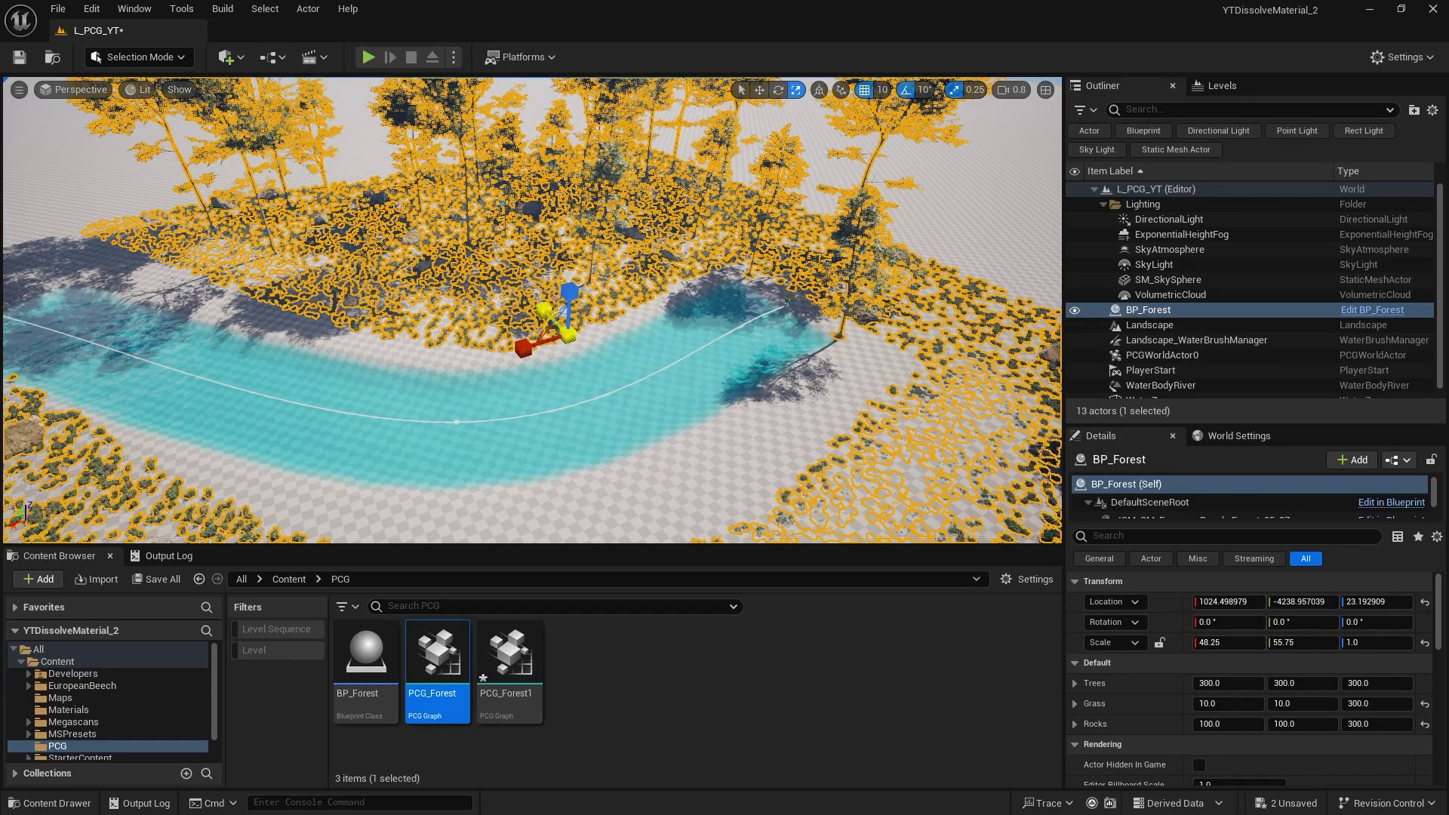
{"action": "left_click_drag", "start_coordinate": [567, 334], "coordinate": [570, 335]}
{"action": "left_click", "coordinate": [1007, 235]}
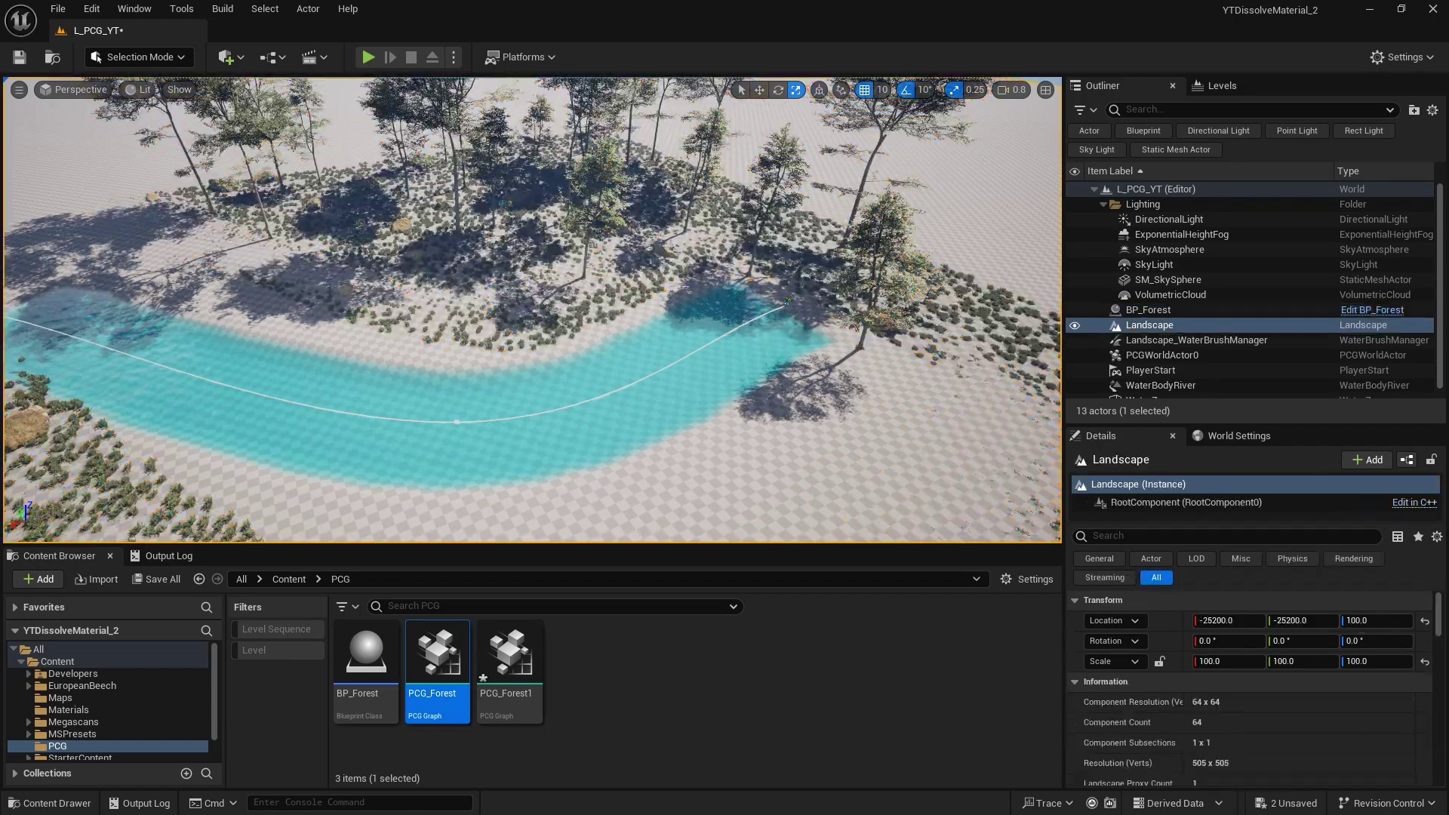
{"action": "right_click_drag", "start_coordinate": [754, 249], "coordinate": [846, 273]}
Enlarge the BP_Forest details area, clean up its PCG component's generated content, regenerate the forest and deselect the actor.
{"action": "left_click", "coordinate": [729, 227]}
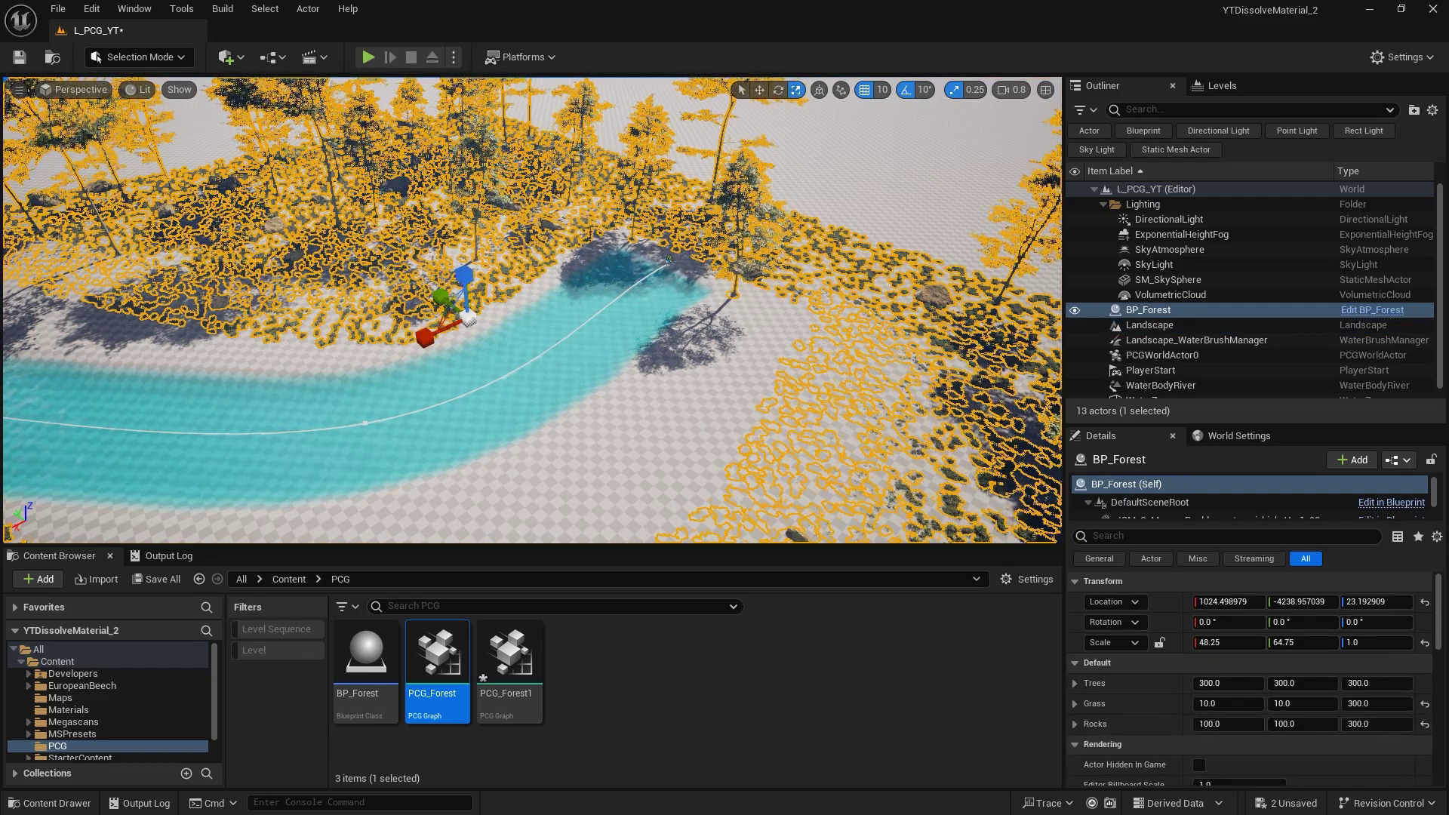
{"action": "right_click_drag", "start_coordinate": [729, 226], "coordinate": [702, 201]}
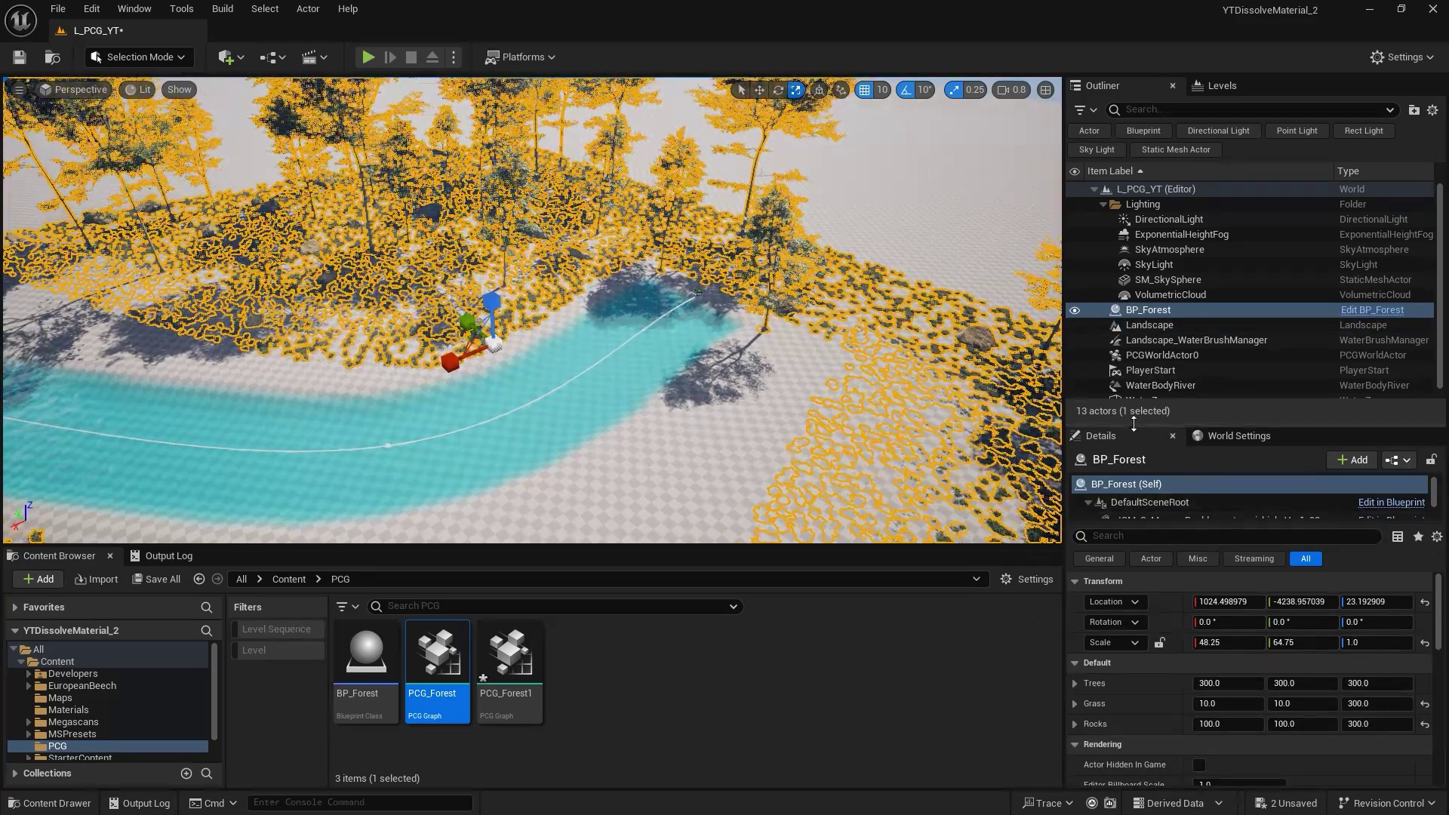
{"action": "left_click_drag", "start_coordinate": [1133, 425], "coordinate": [1140, 335]}
{"action": "scroll", "coordinate": [1184, 426], "scroll_direction": "down", "scroll_amount": 5}
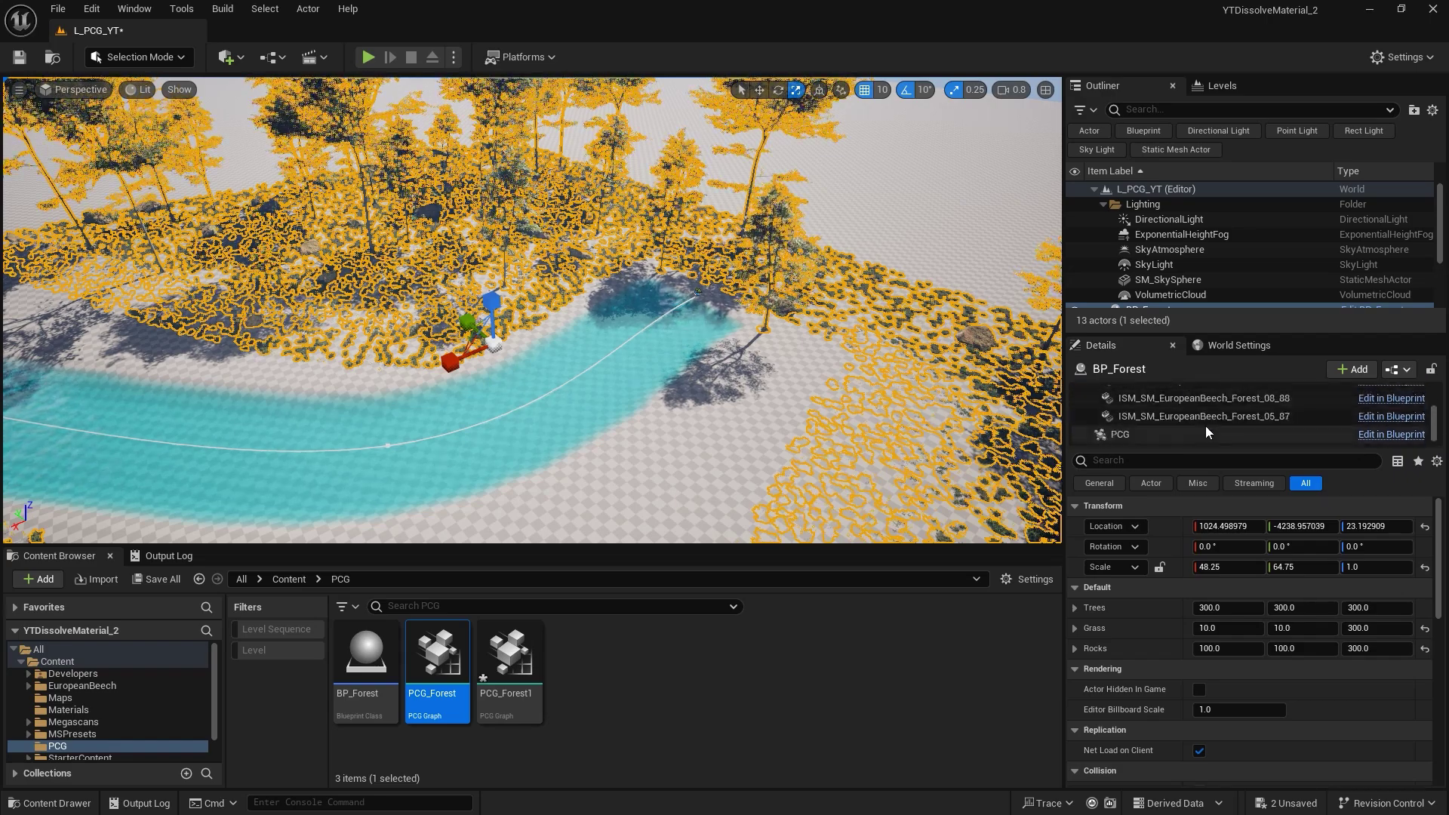
{"action": "left_click", "coordinate": [1164, 435]}
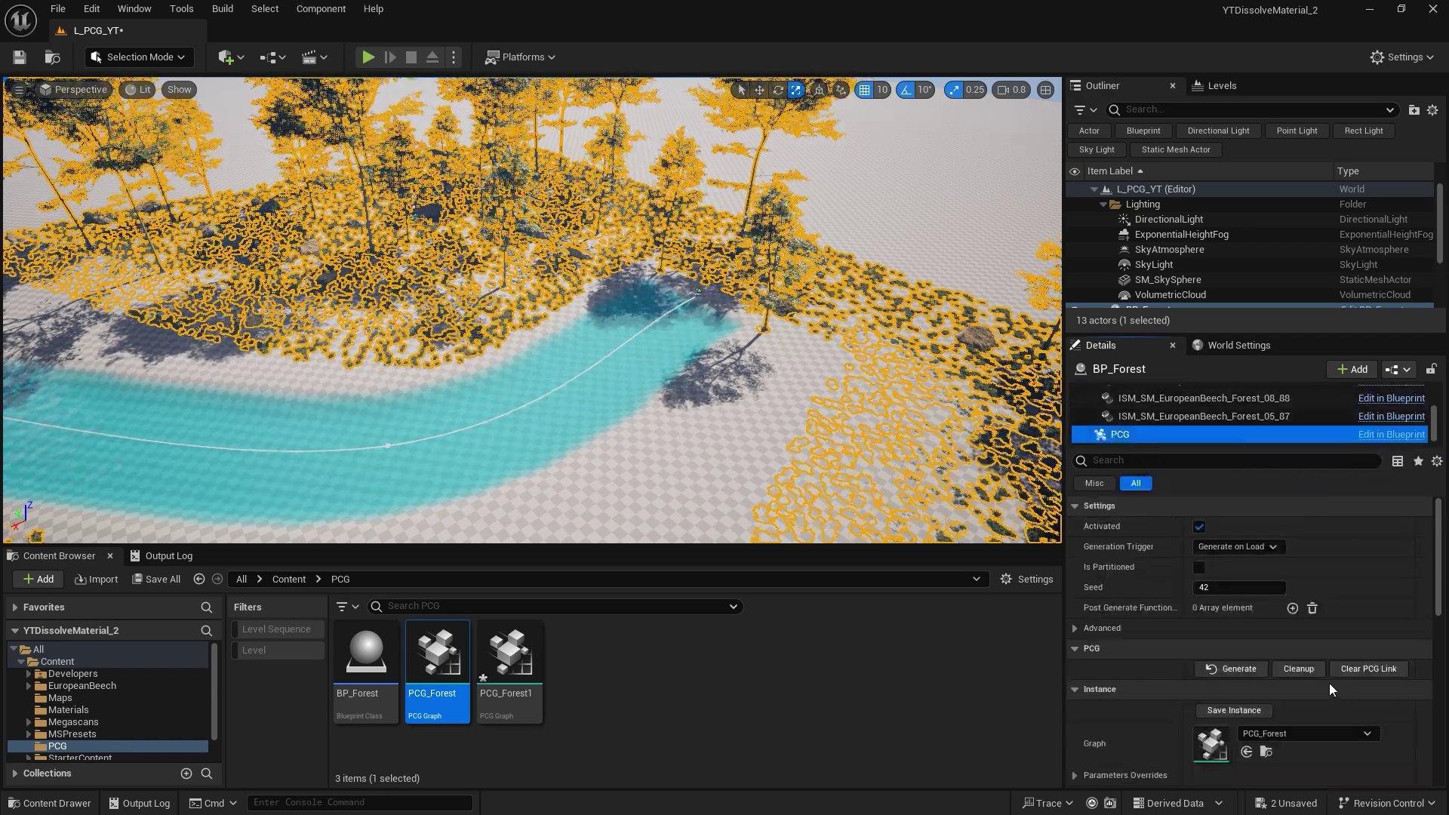
{"action": "scroll", "coordinate": [1283, 679], "scroll_direction": "down", "scroll_amount": 1}
{"action": "left_click", "coordinate": [1298, 650]}
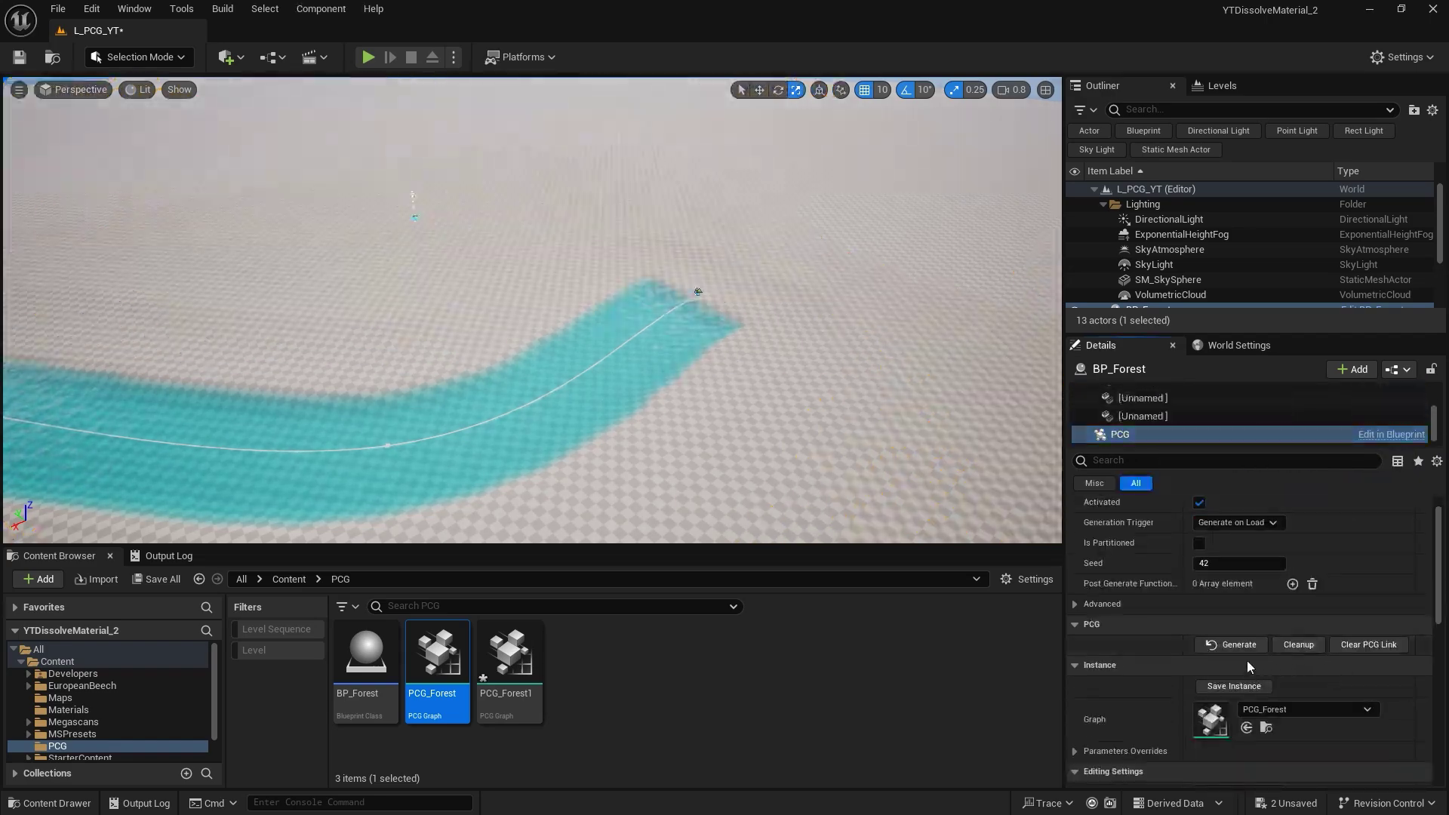
{"action": "left_click", "coordinate": [1246, 656]}
{"action": "left_click", "coordinate": [686, 340]}
{"action": "right_click_drag", "start_coordinate": [686, 340], "coordinate": [589, 295]}
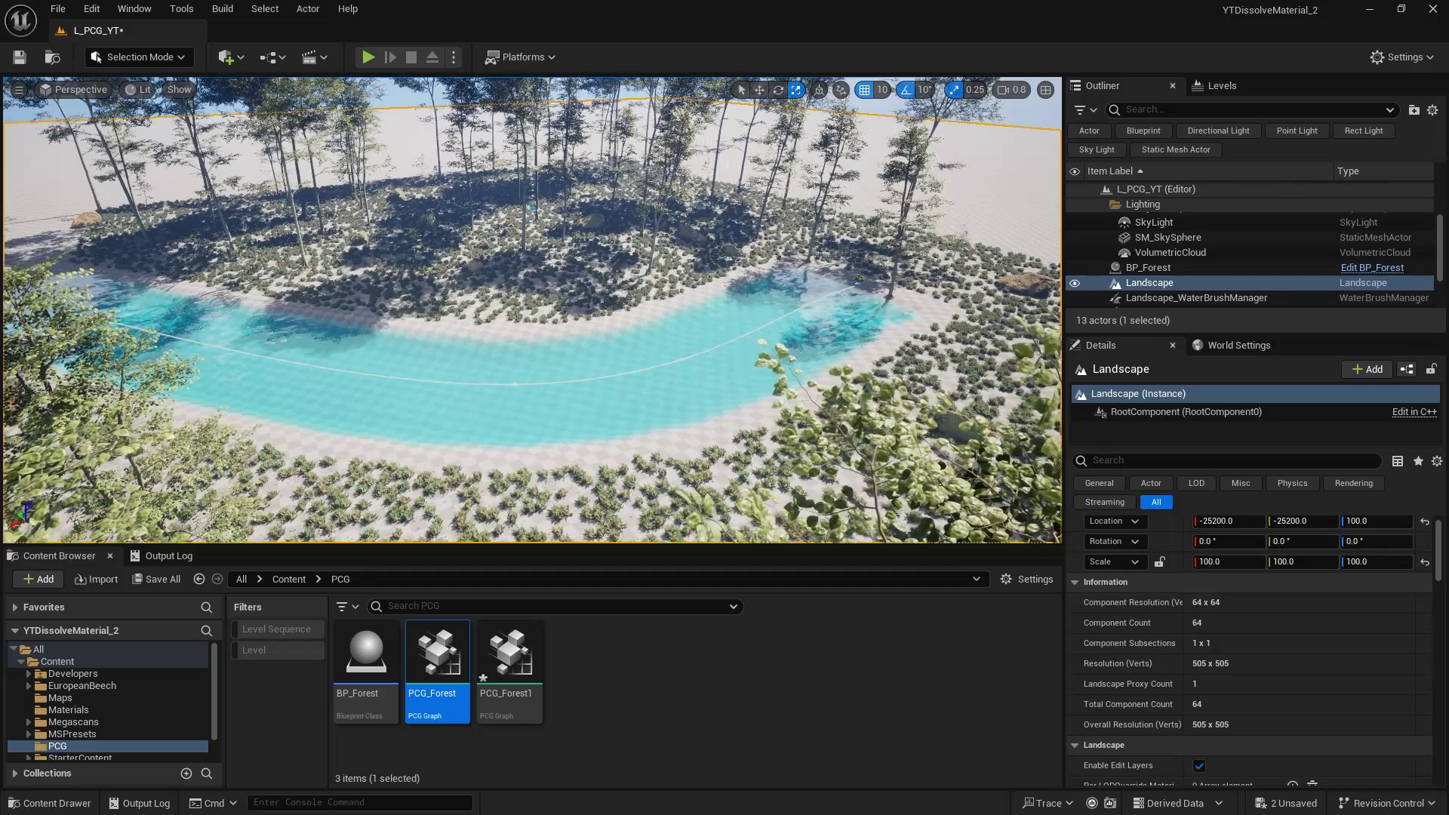
Select the WaterBodyRiver's middle spline point for moving and inspect the forest along the riverbanks.
{"action": "left_click", "coordinate": [510, 382]}
{"action": "left_click", "coordinate": [514, 385]}
{"action": "key", "text": "w"}
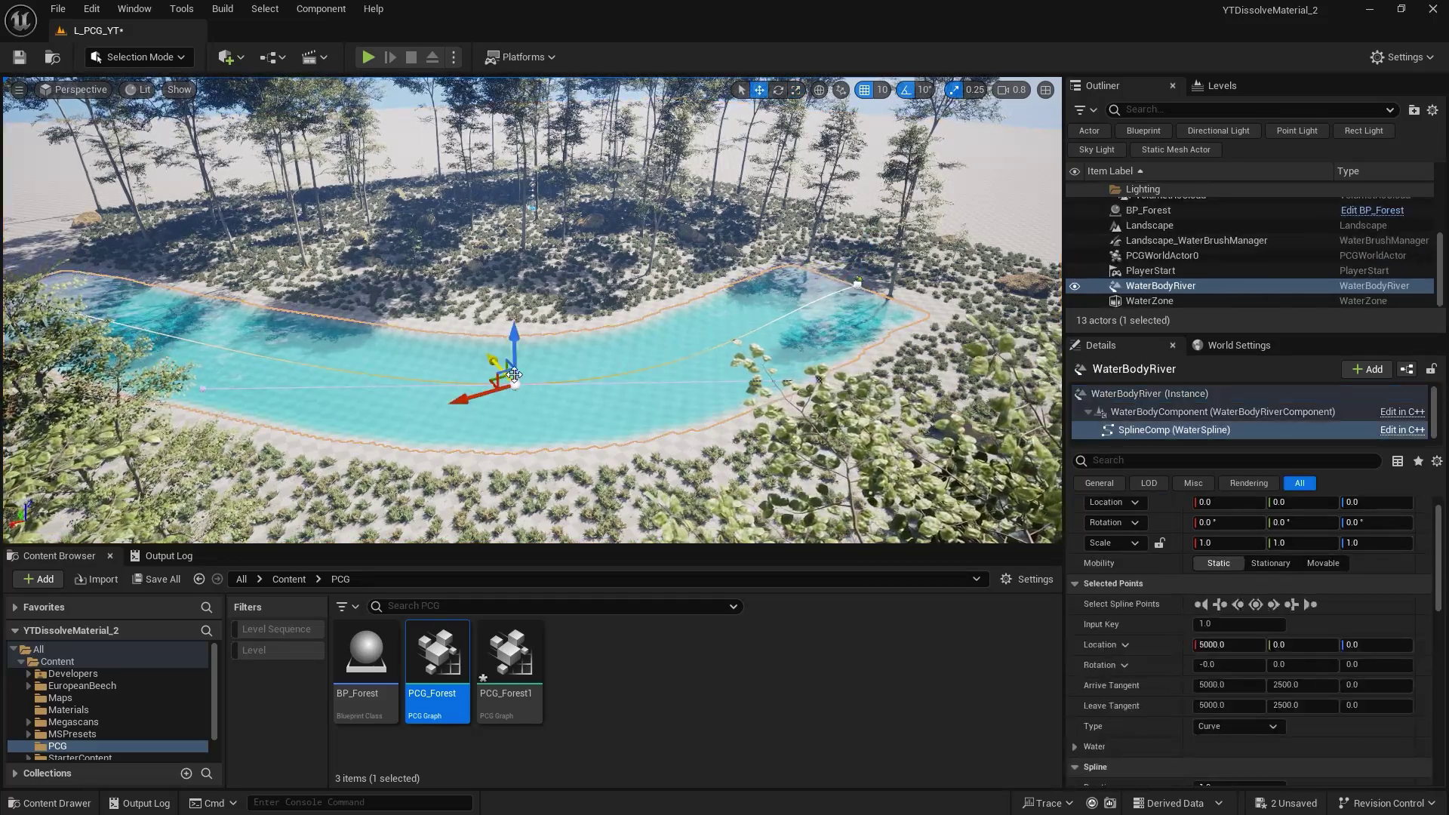
{"action": "left_click_drag", "start_coordinate": [458, 292], "coordinate": [431, 265]}
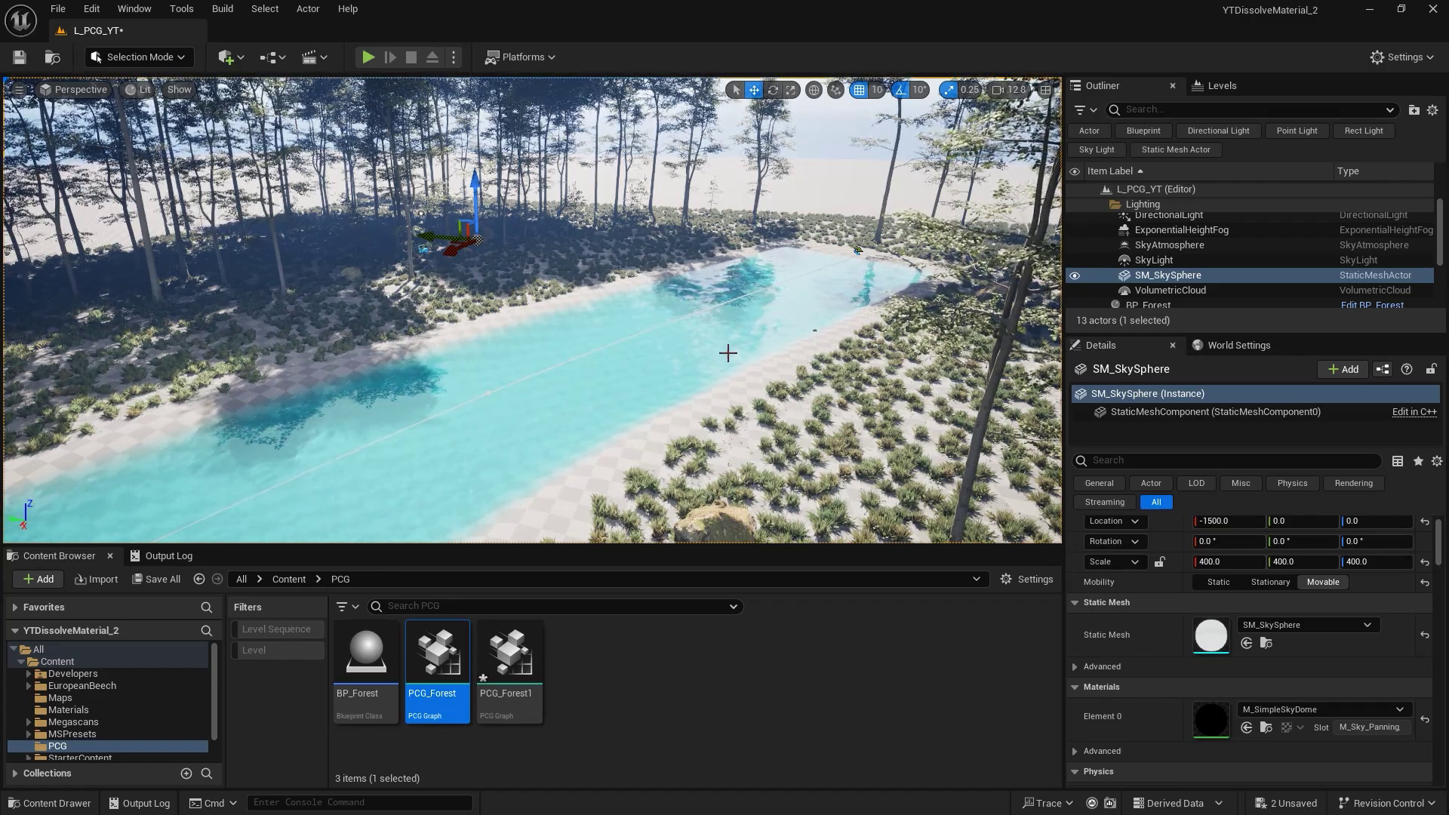
{"action": "right_click_drag", "start_coordinate": [728, 352], "coordinate": [724, 400]}
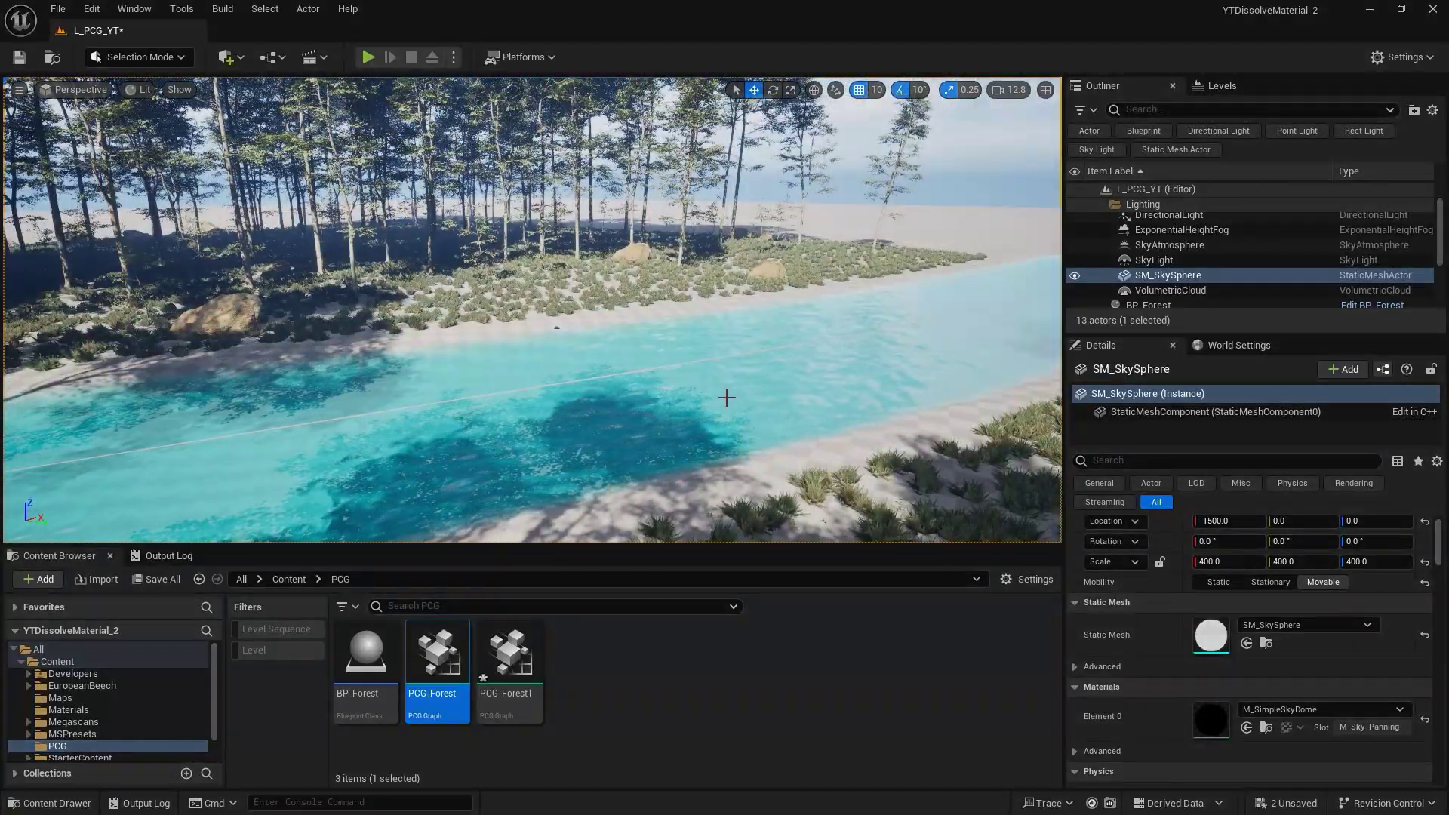